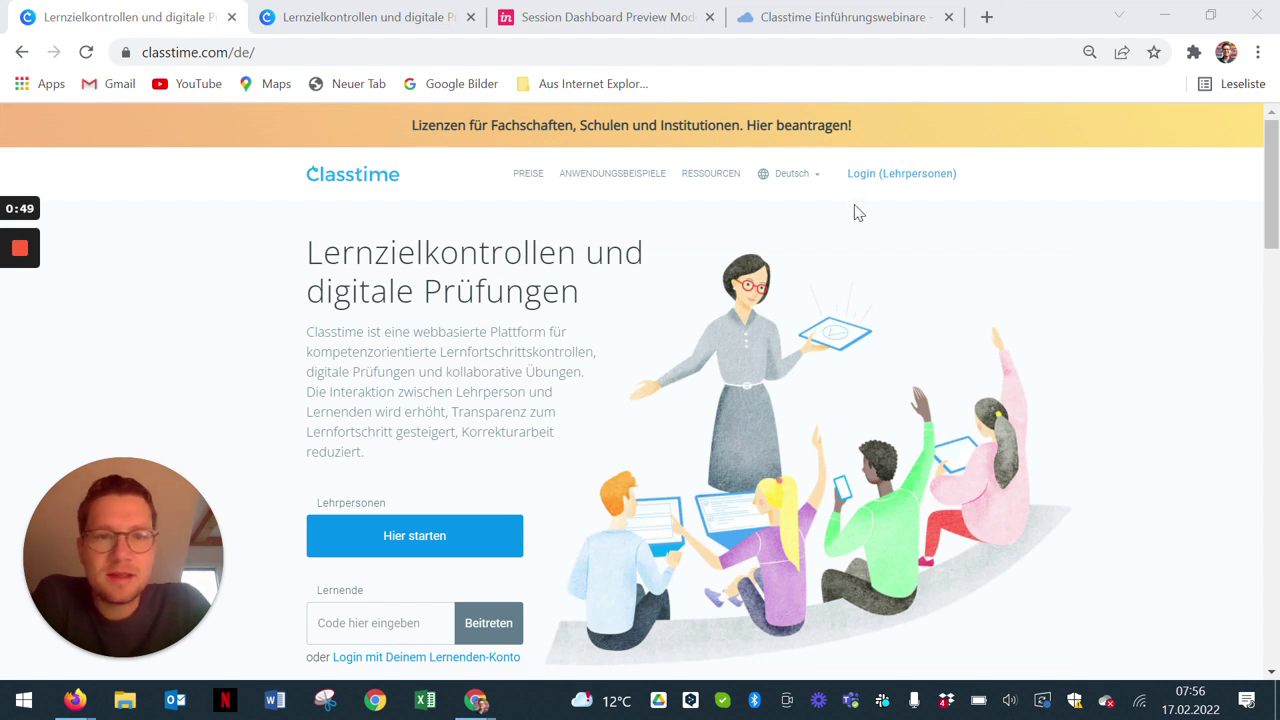
Step: Open the teacher login, glance at the registration form, then sign in with the saved teacher credentials
left_click(872, 174)
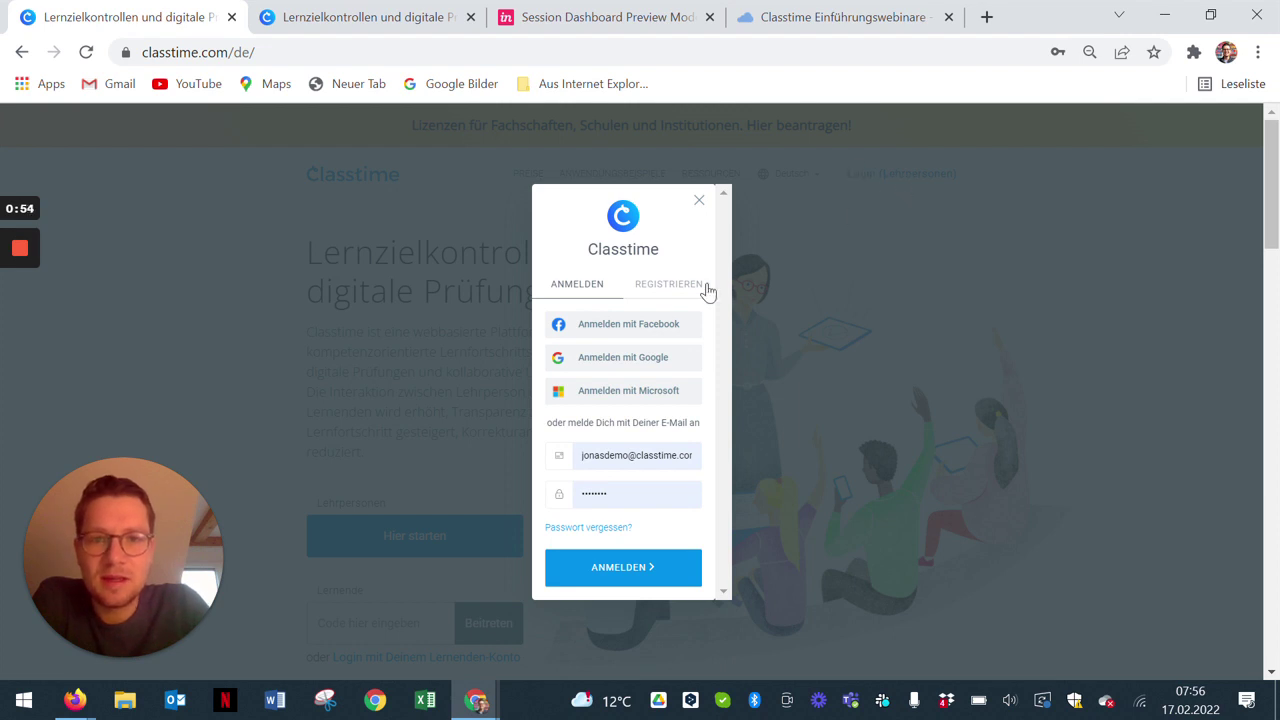
left_click(670, 286)
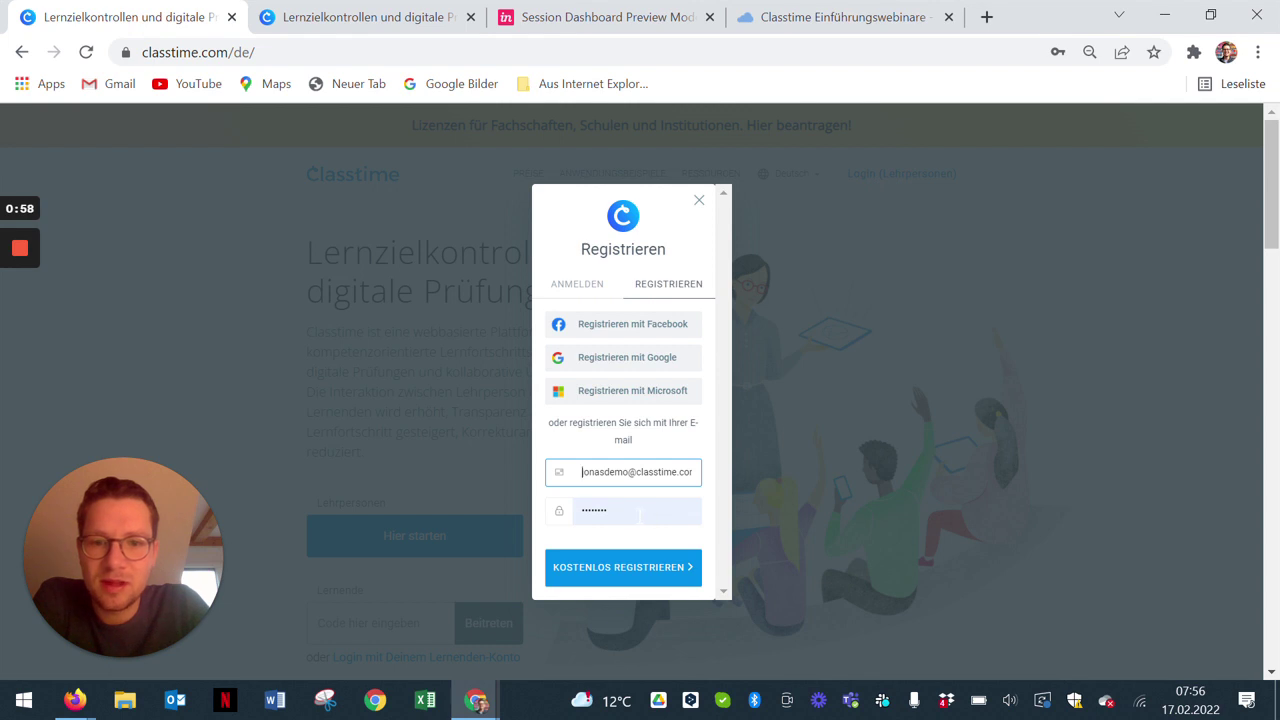
left_click(596, 282)
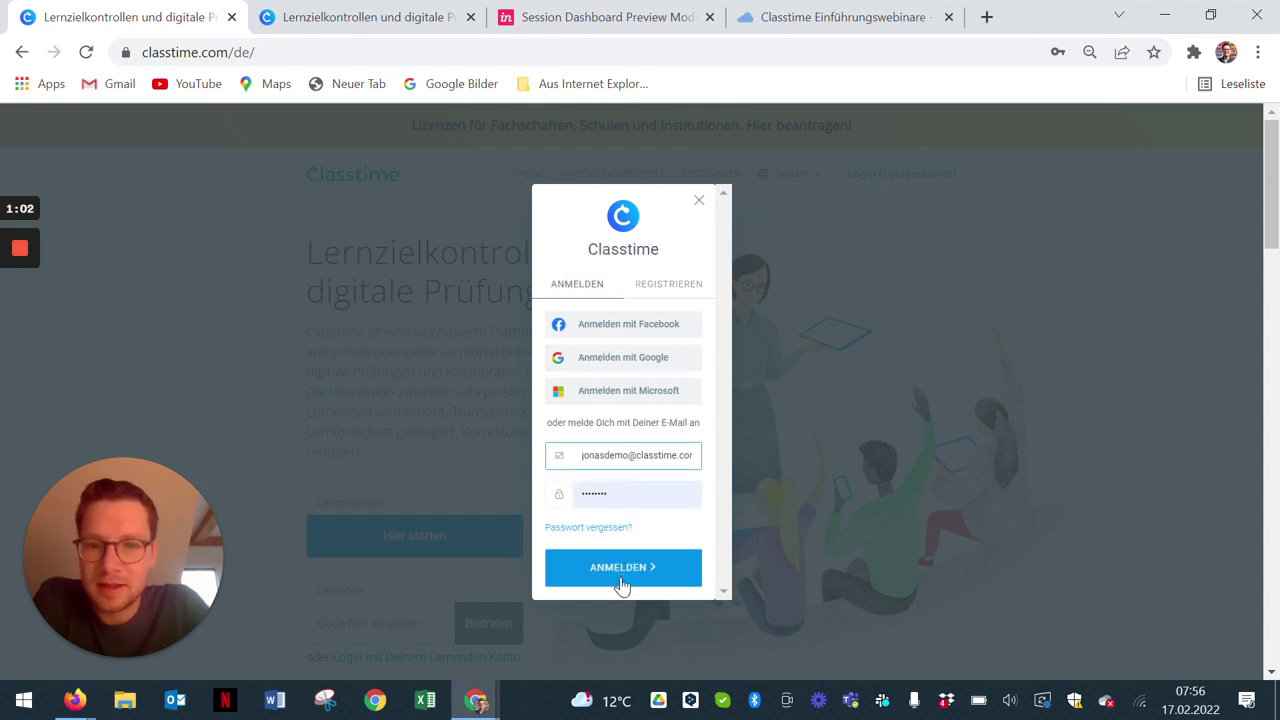
left_click(622, 567)
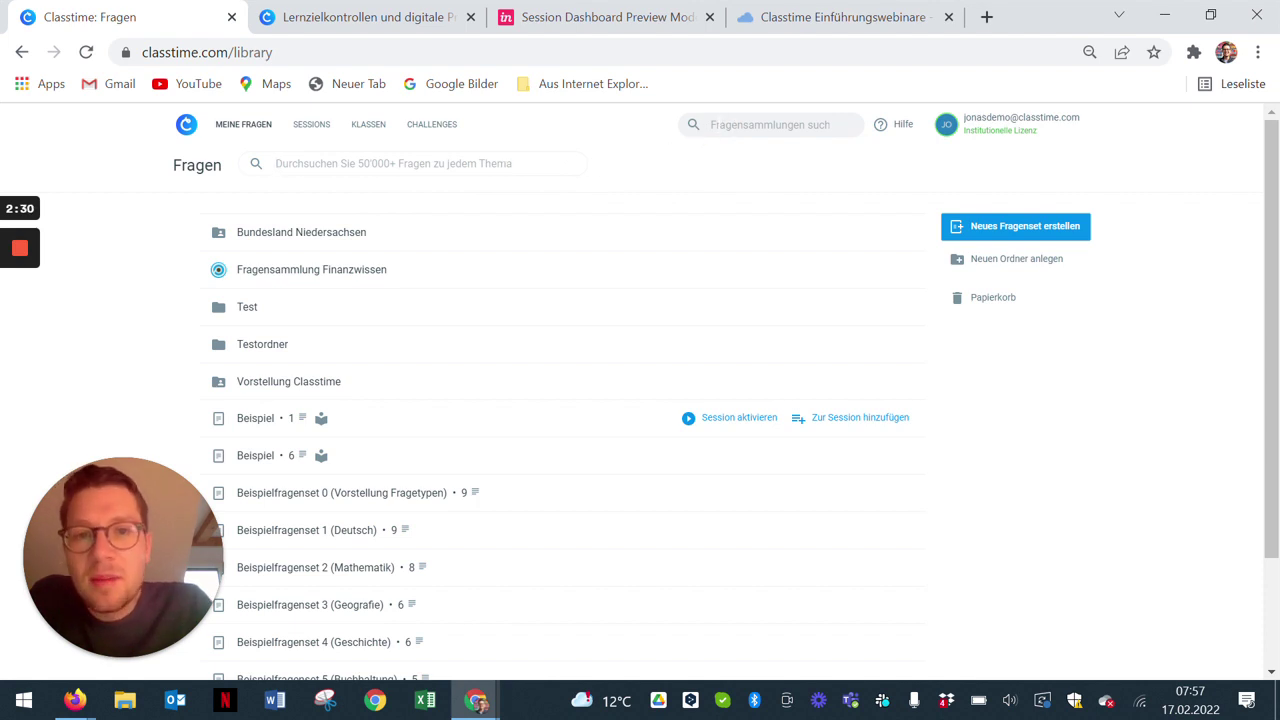
Step: Browse all question collections and open Iconomix's Fragensammlung Finanzwissen
left_click(715, 124)
left_click(600, 160)
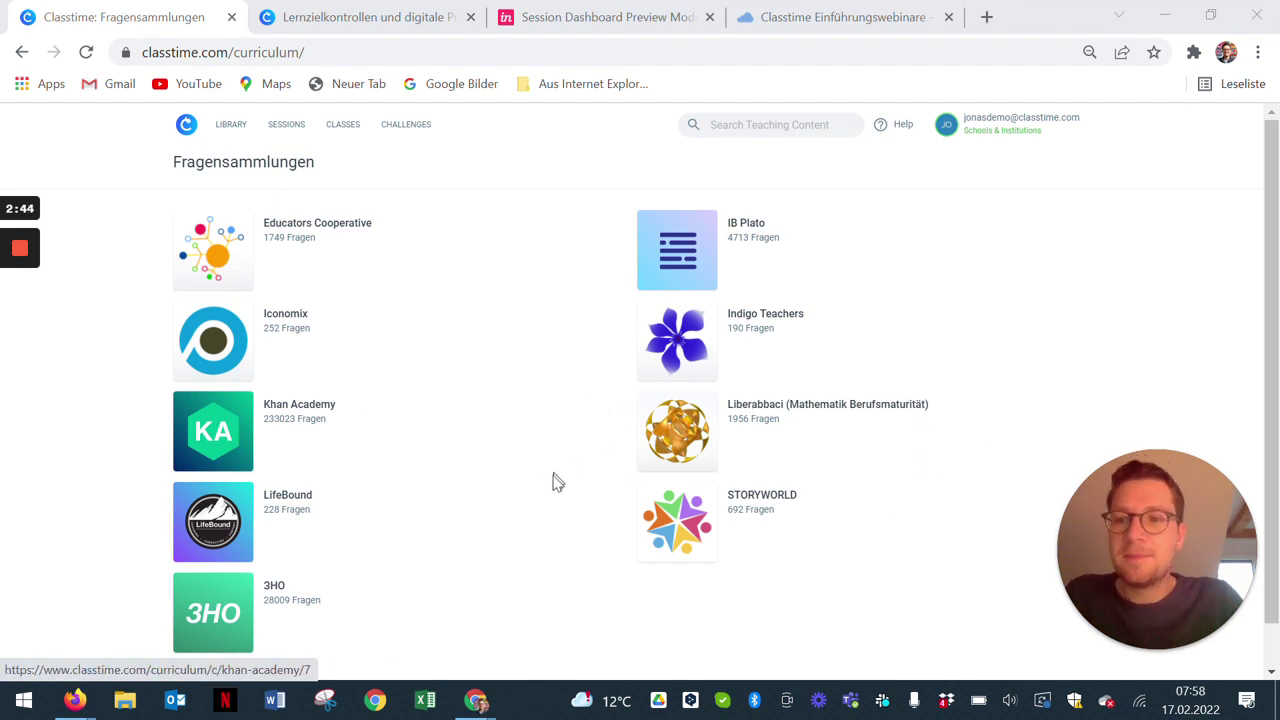
left_click(218, 350)
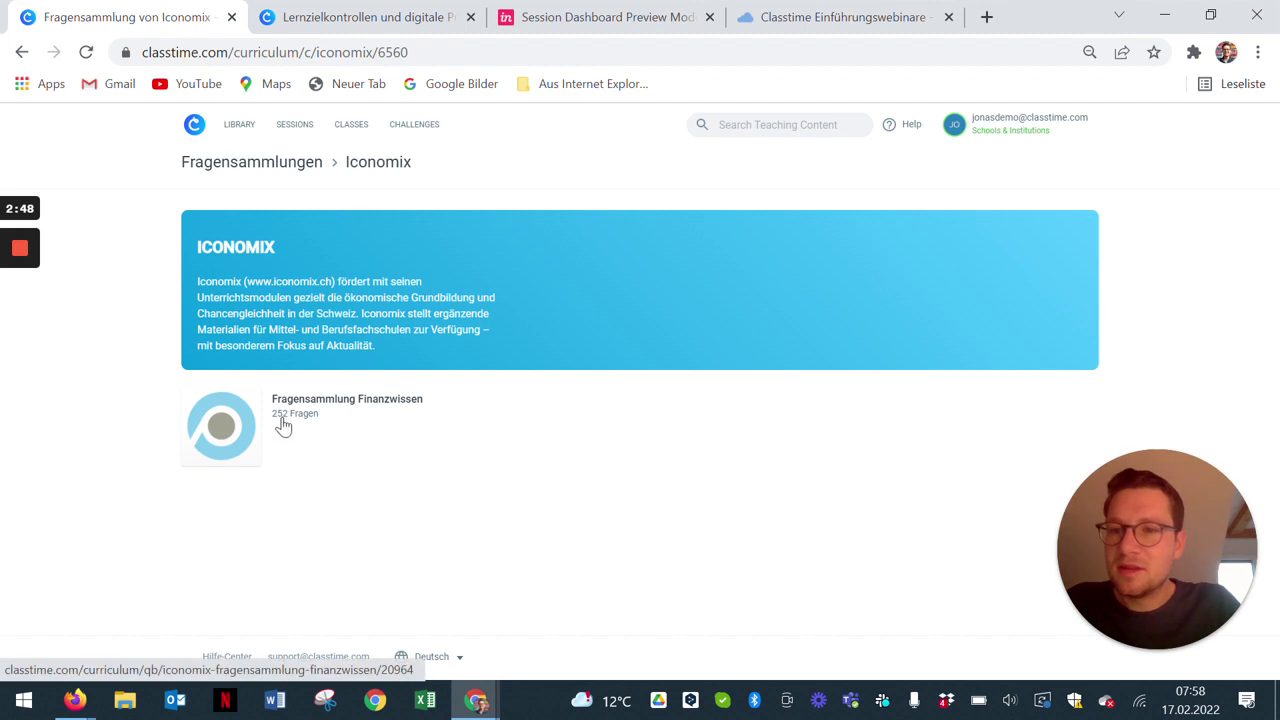
left_click(298, 413)
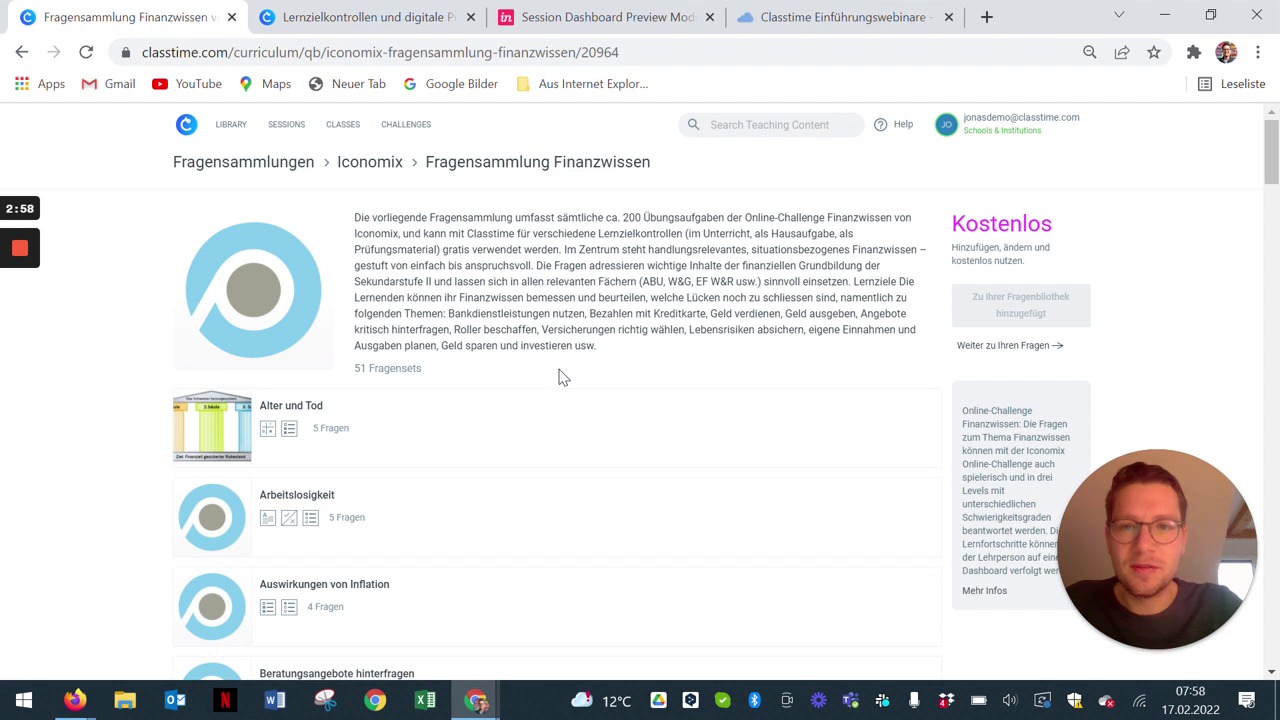
Step: Look through the Khan Academy collection, then return to the collections overview
left_click(304, 170)
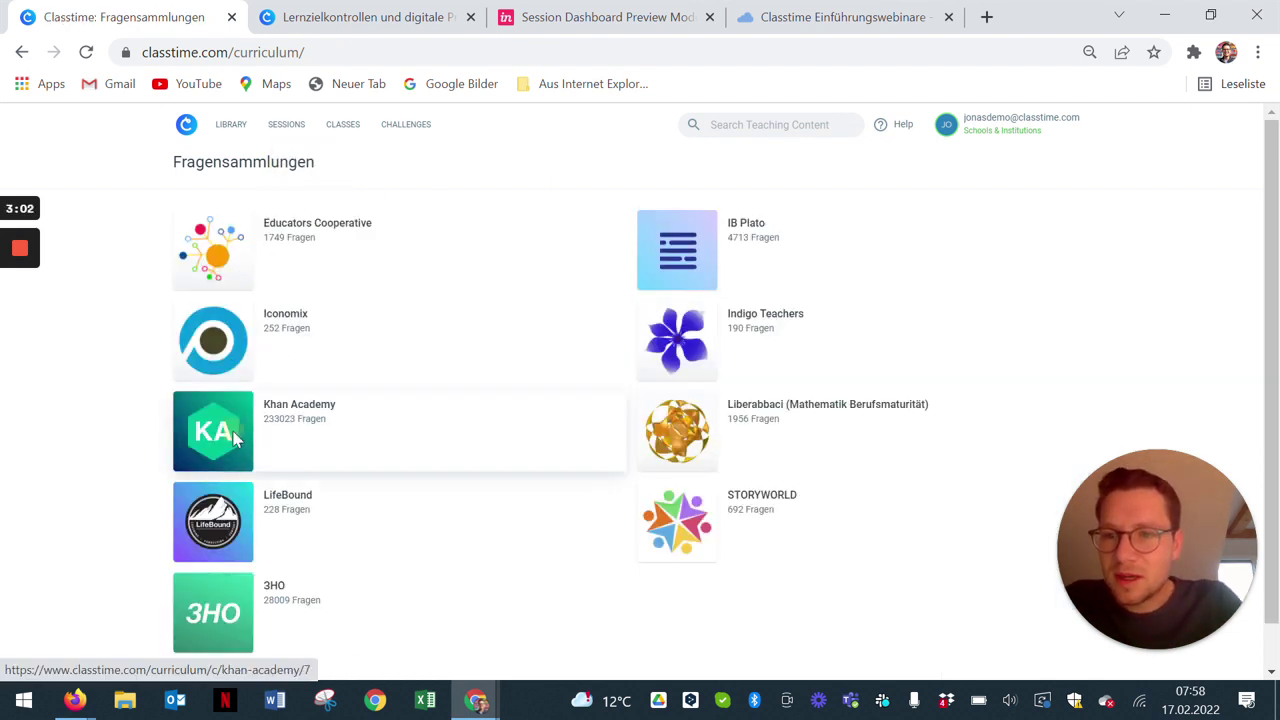
left_click(234, 436)
scroll(379, 451, "down", 1)
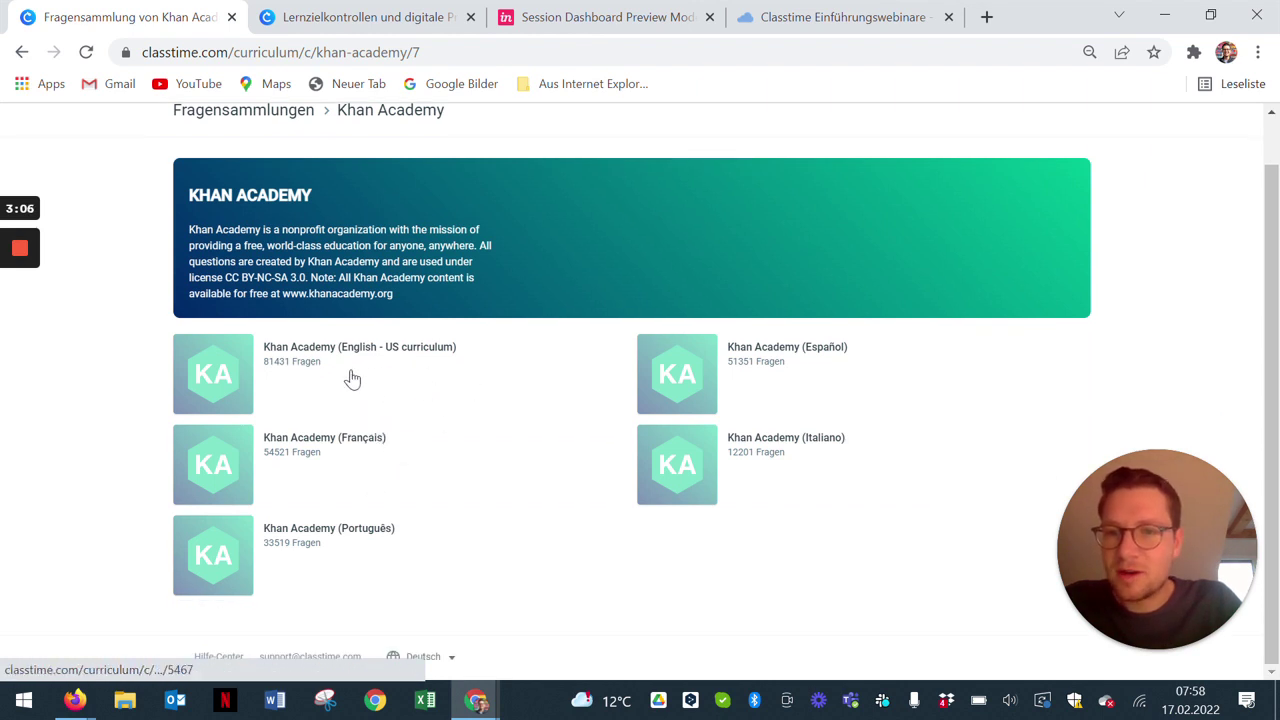
left_click(22, 53)
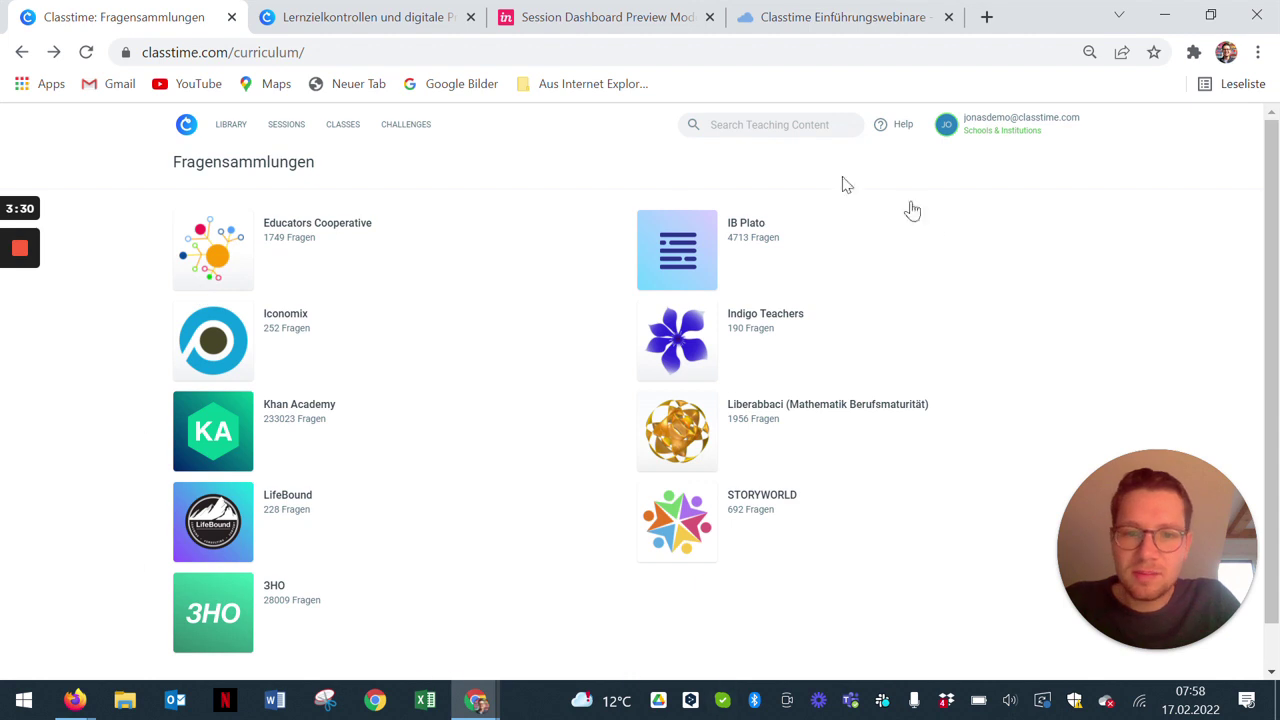
Step: Search the question library for 'Dreieck'
left_click(240, 130)
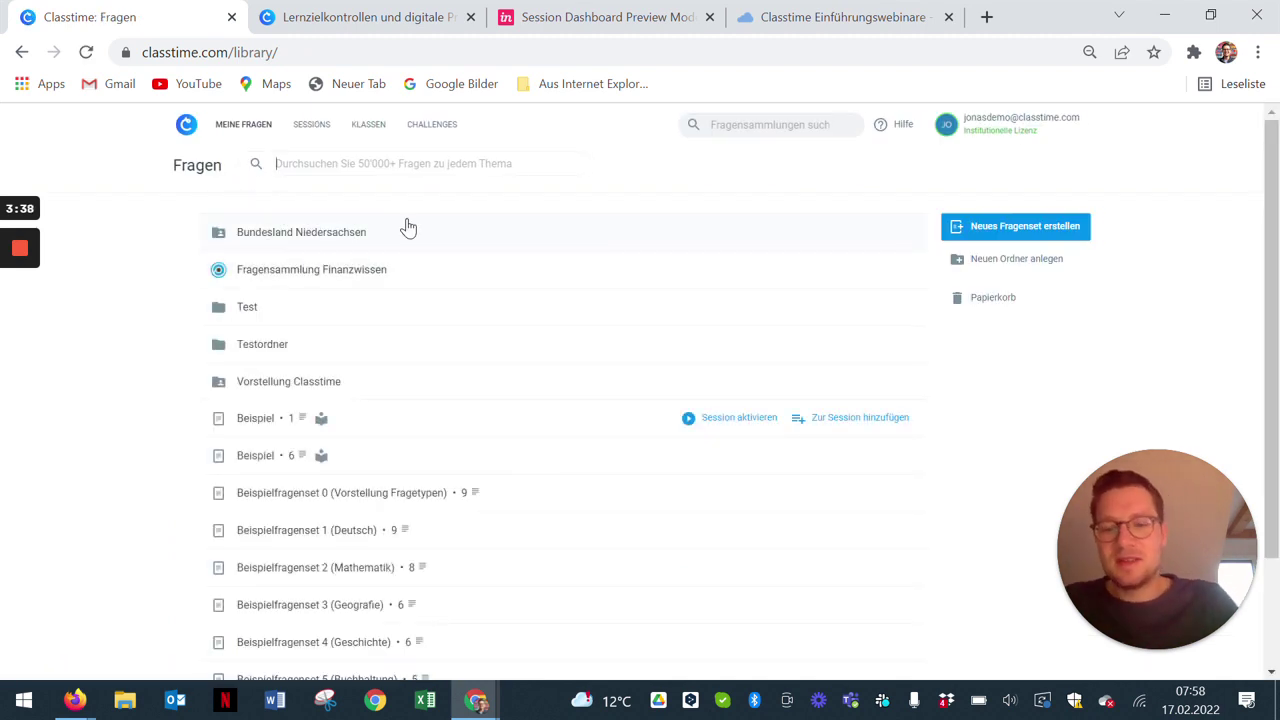
type("Dreieck")
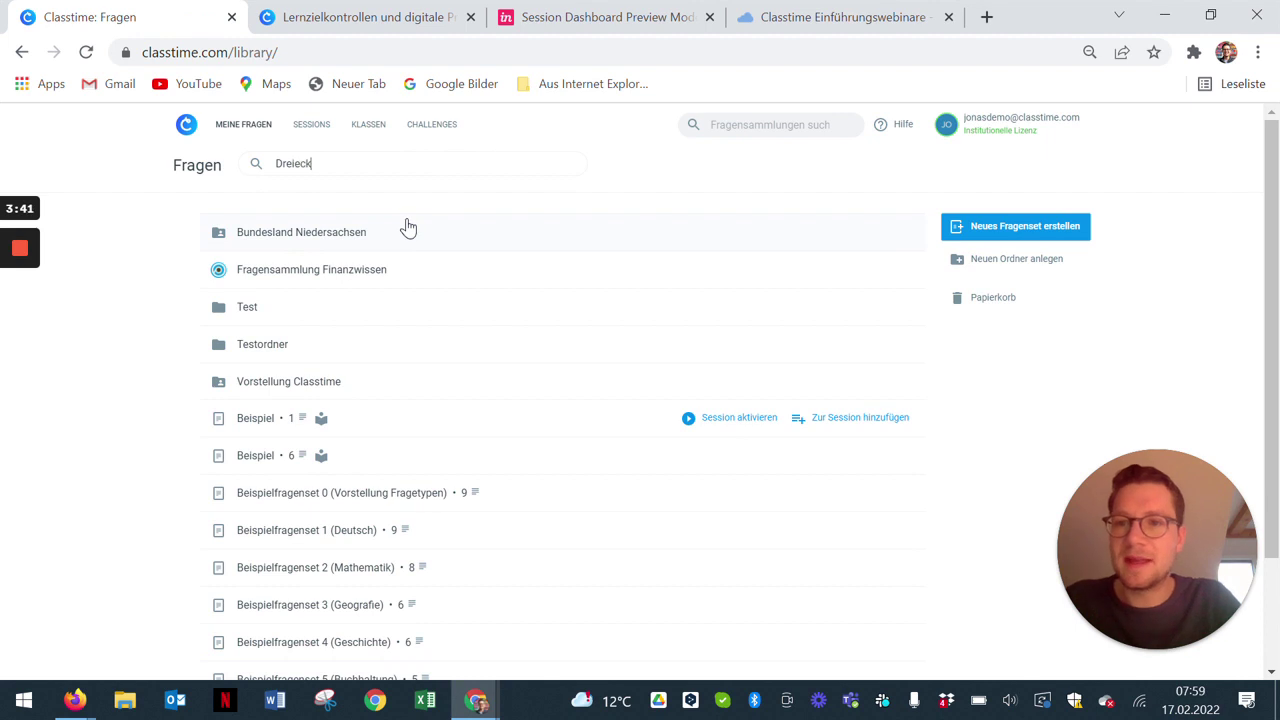
key("Return")
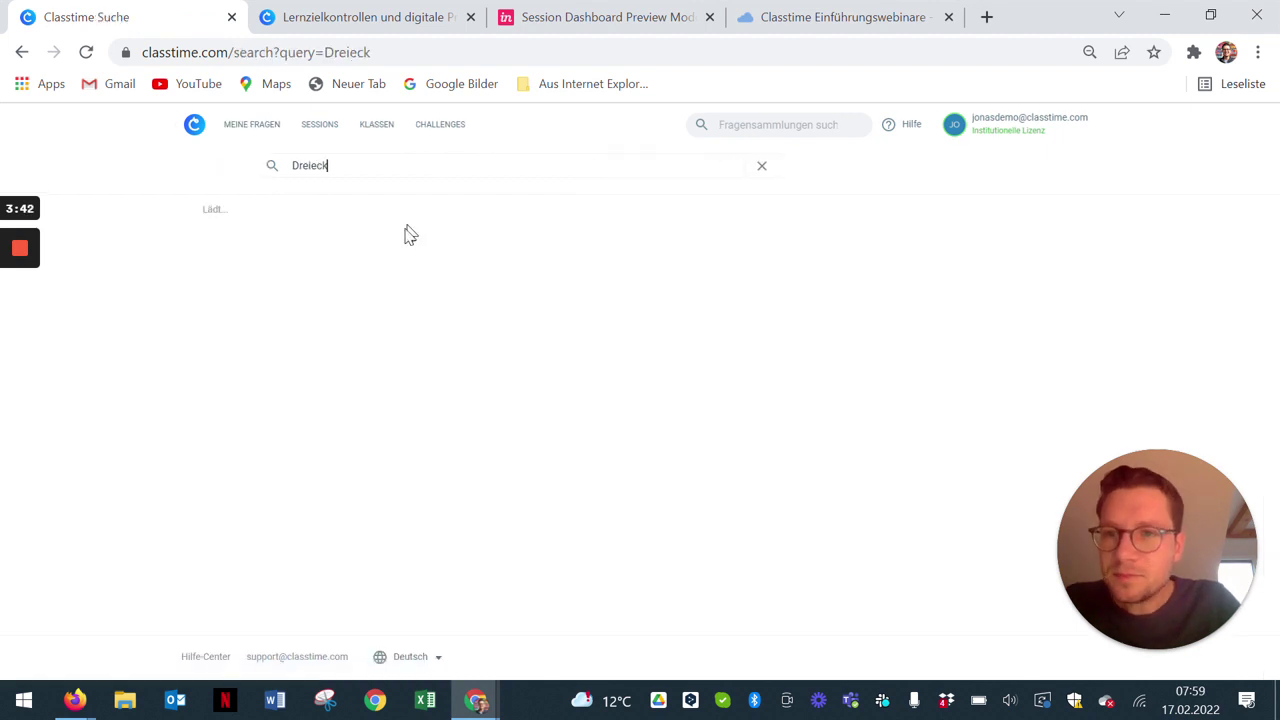
mouse_move(390, 283)
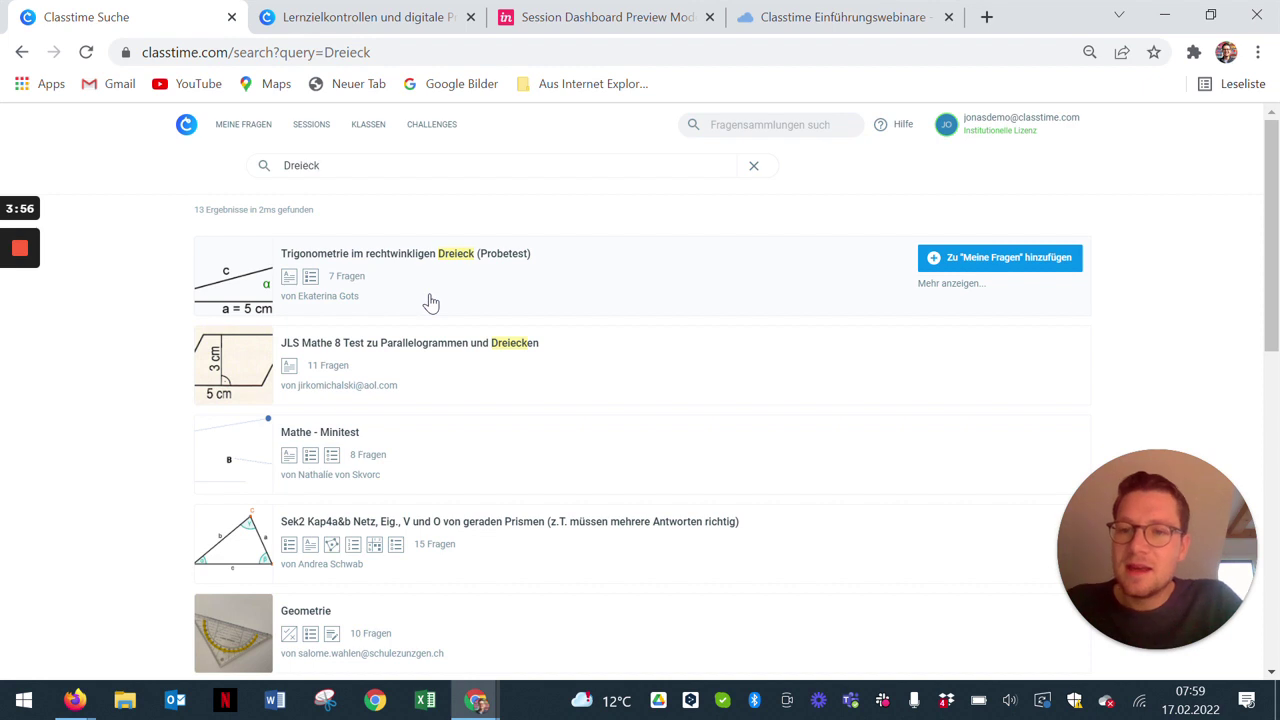
Step: Preview the Sek2 prism question set and scroll through its questions
left_click(453, 540)
scroll(643, 403, "down", 1)
scroll(643, 403, "up", 1)
scroll(643, 403, "down", 2)
scroll(643, 403, "down", 5)
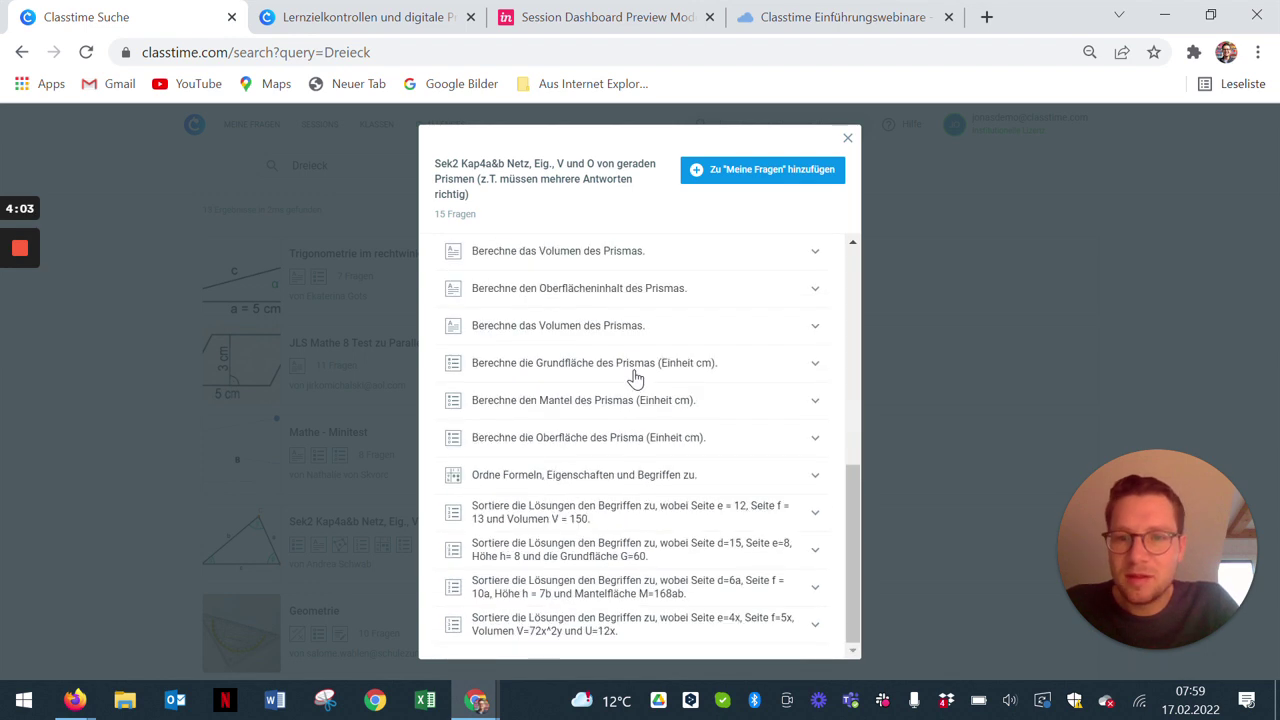
Step: Expand the formula-matching and d=15/e=8 sorting questions, collapse the triangle area question, and close the preview
left_click(606, 478)
scroll(650, 525, "down", 1)
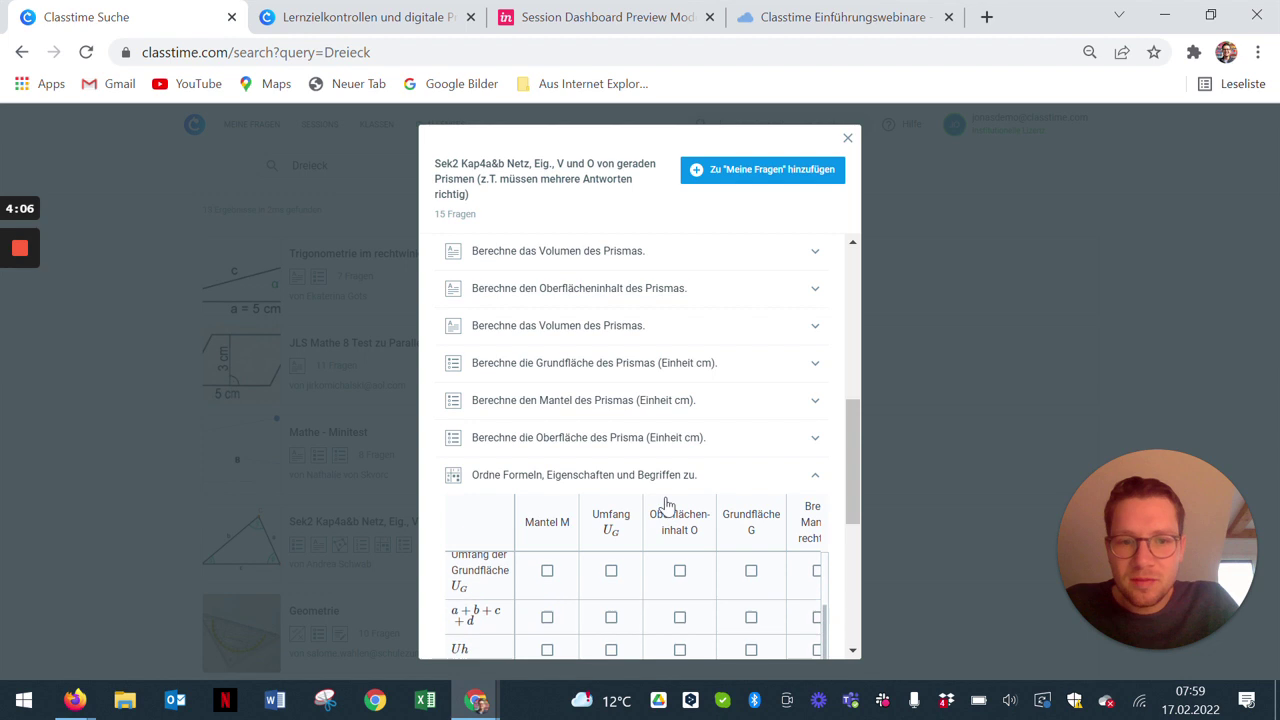
scroll(668, 505, "down", 4)
left_click(646, 549)
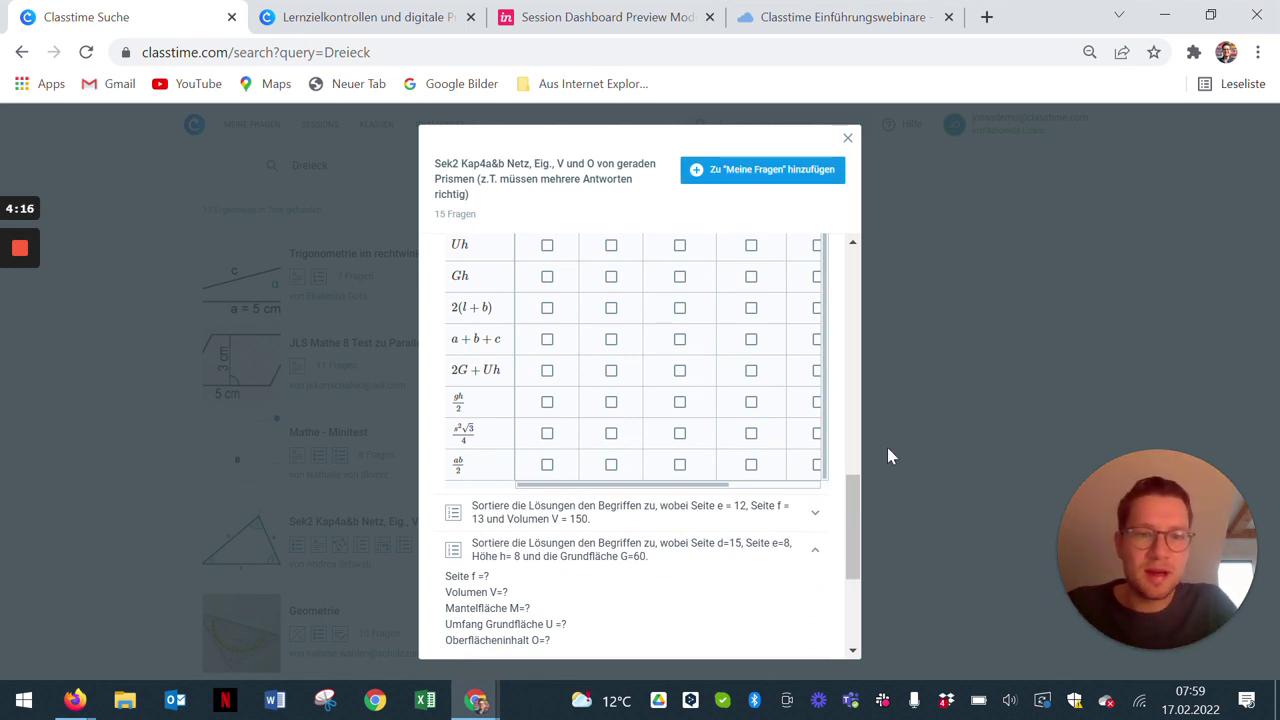
scroll(797, 514, "up", 10)
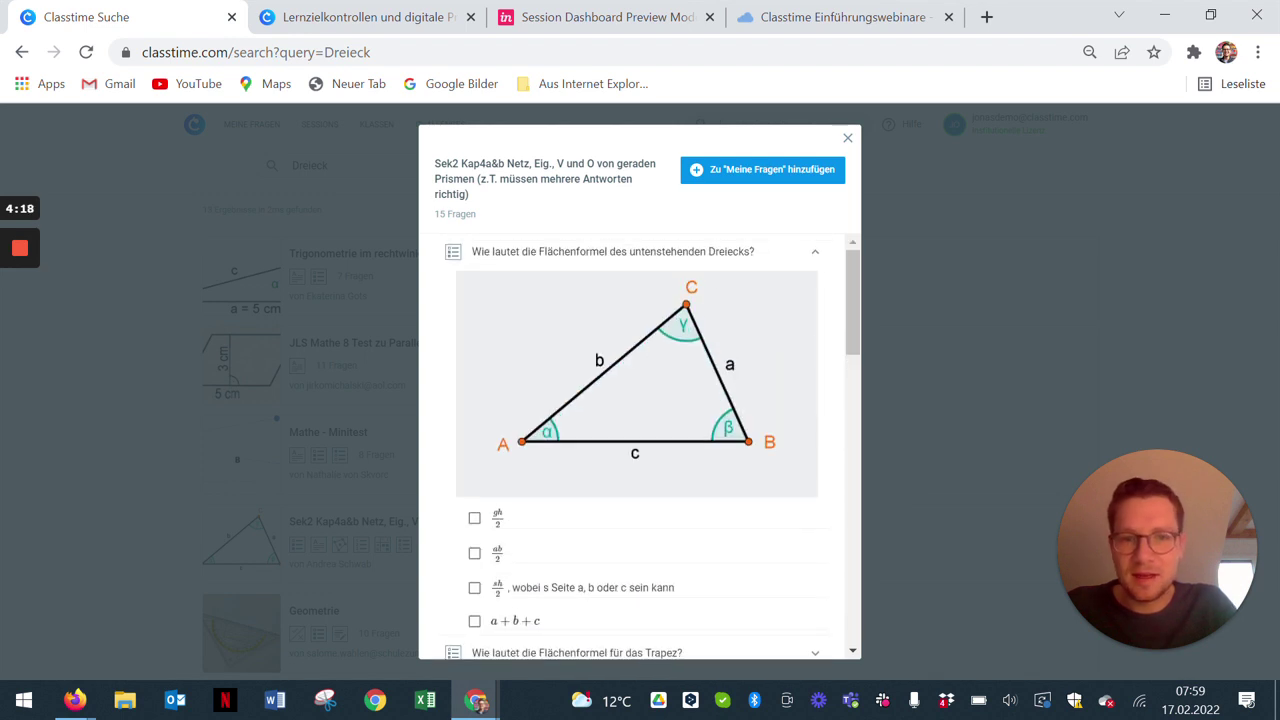
left_click(815, 252)
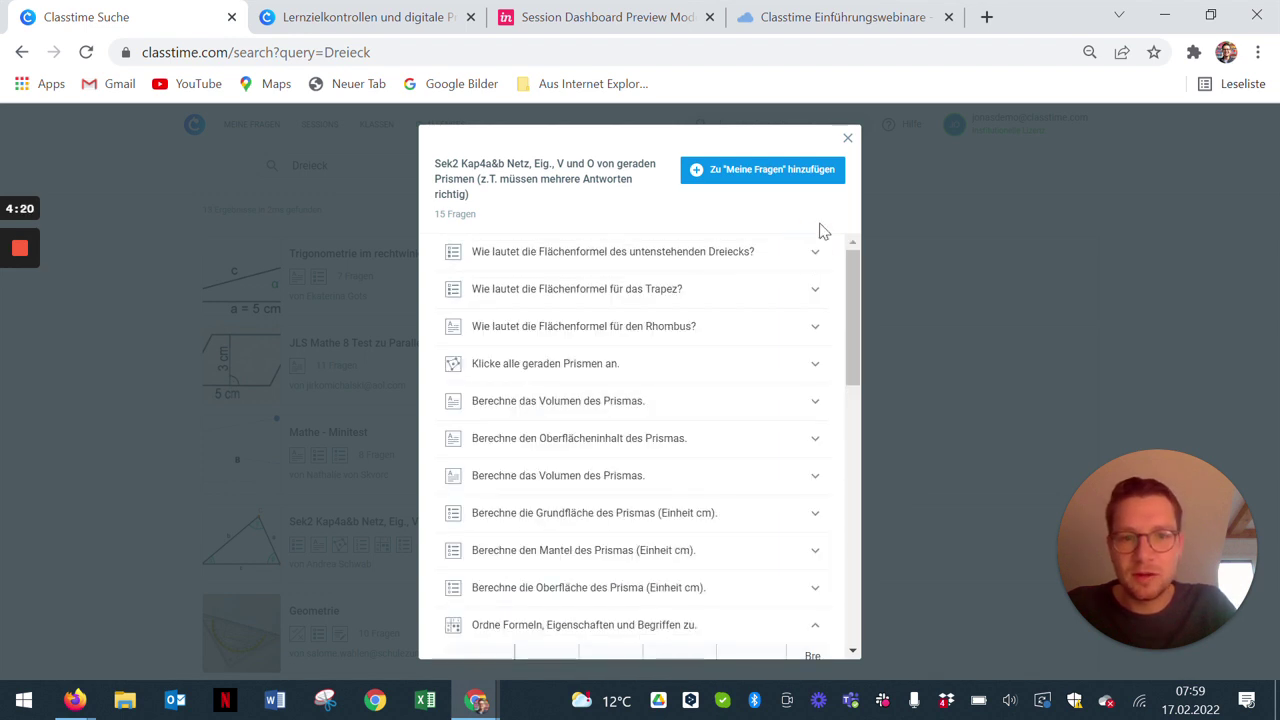
left_click(849, 138)
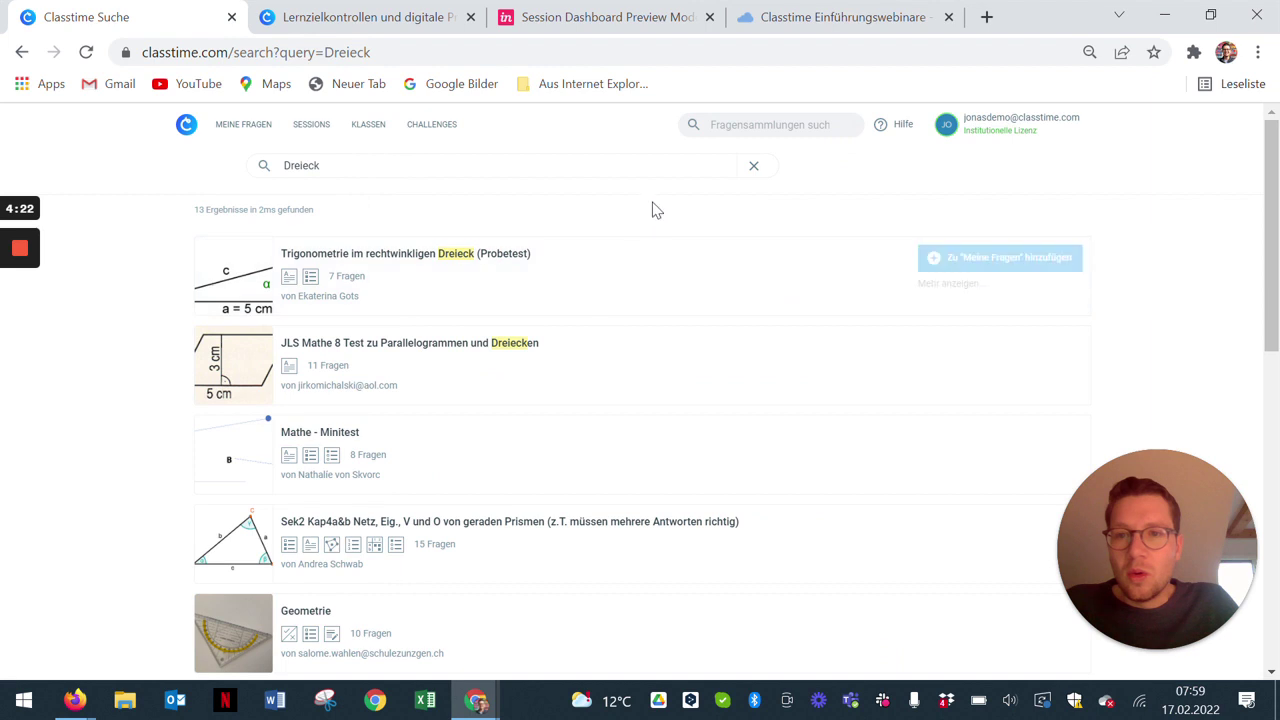
left_click(722, 124)
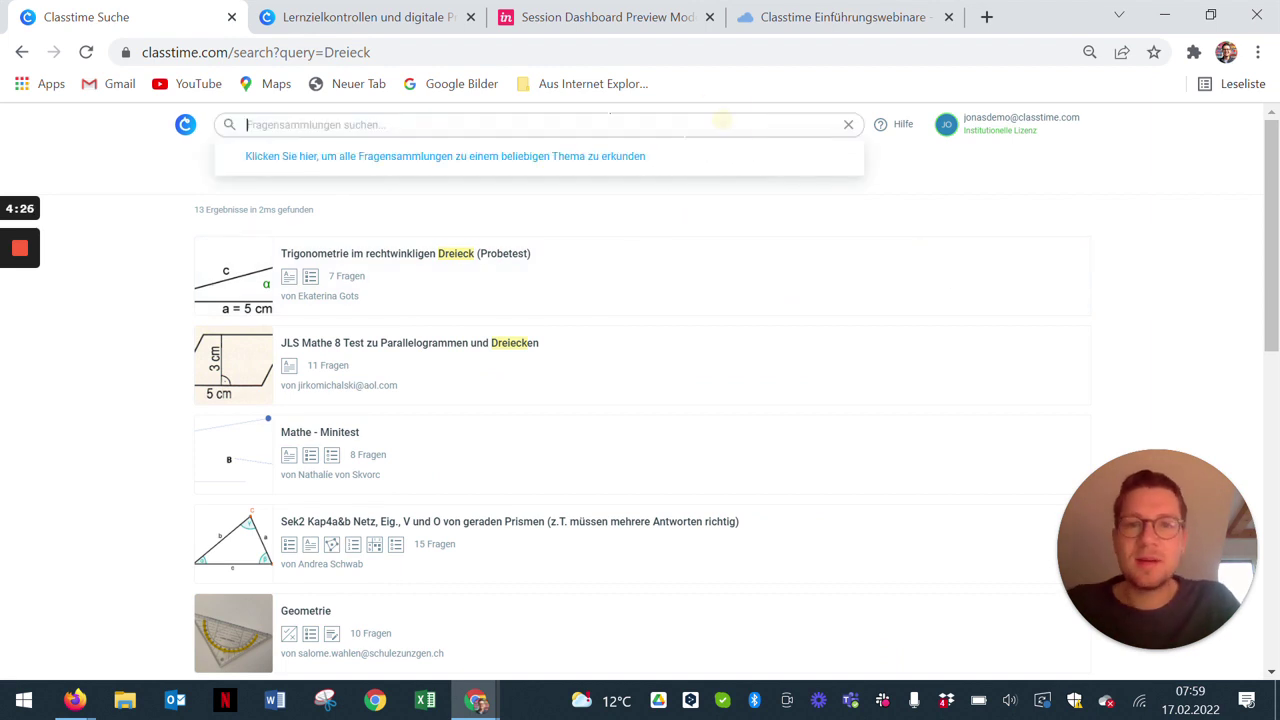
Step: Browse all question collections, return to the library, and begin sharing the Beispiel set publicly
left_click(527, 160)
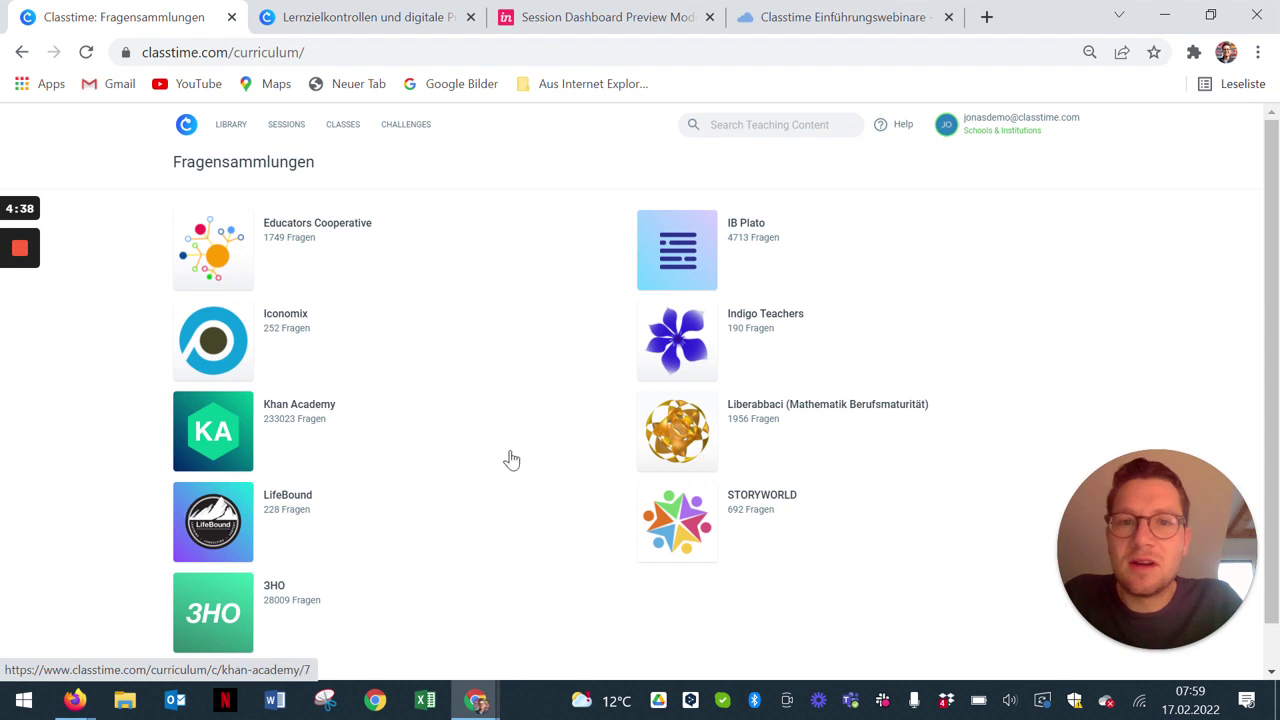
left_click(228, 129)
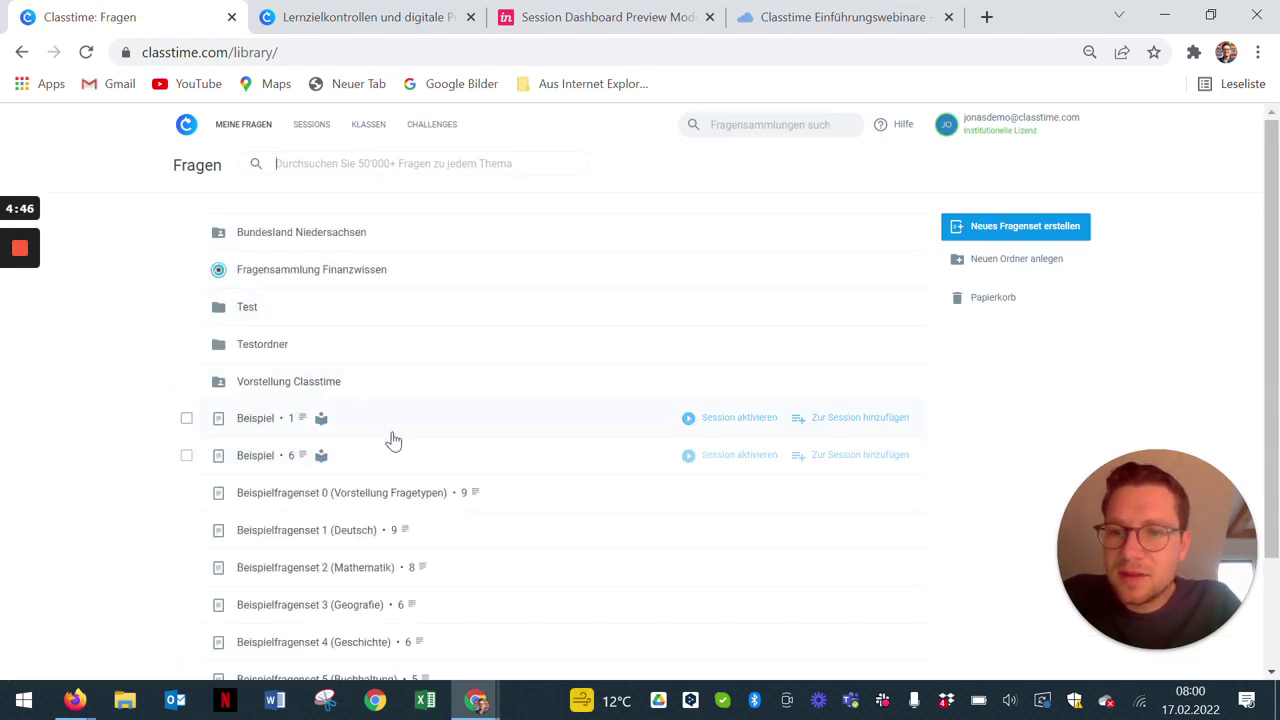
left_click(320, 458)
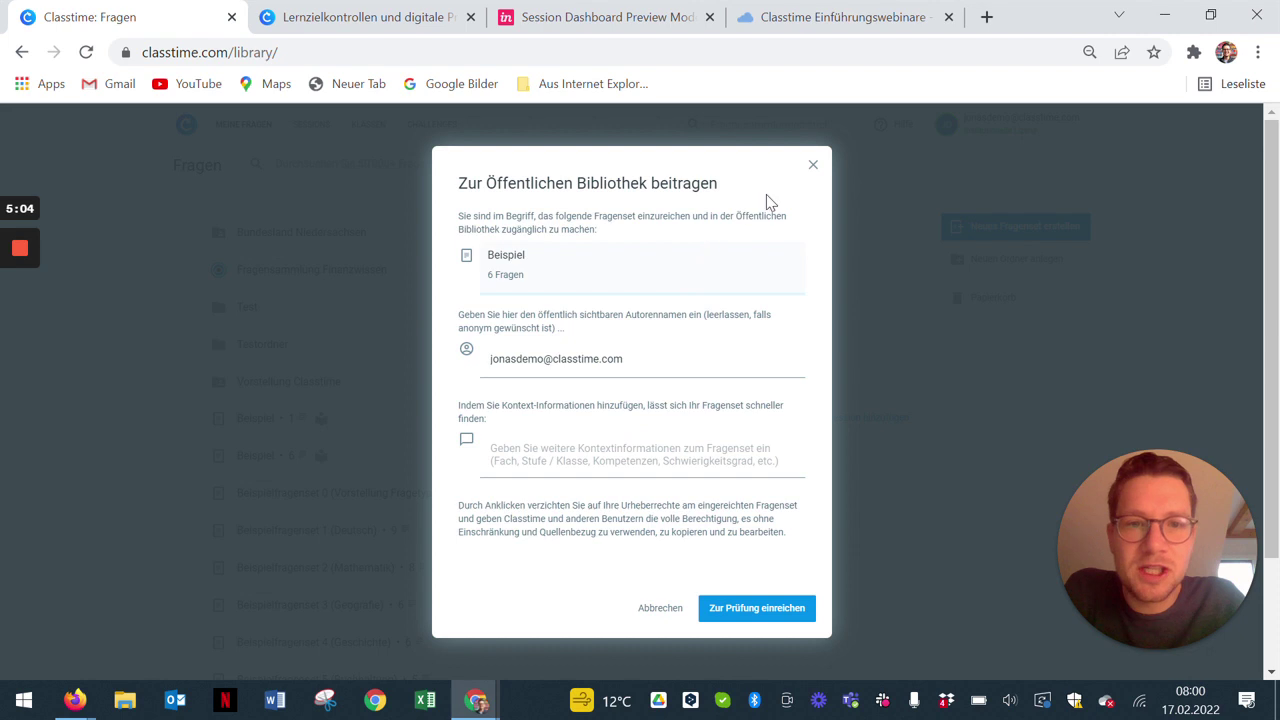
left_click(812, 166)
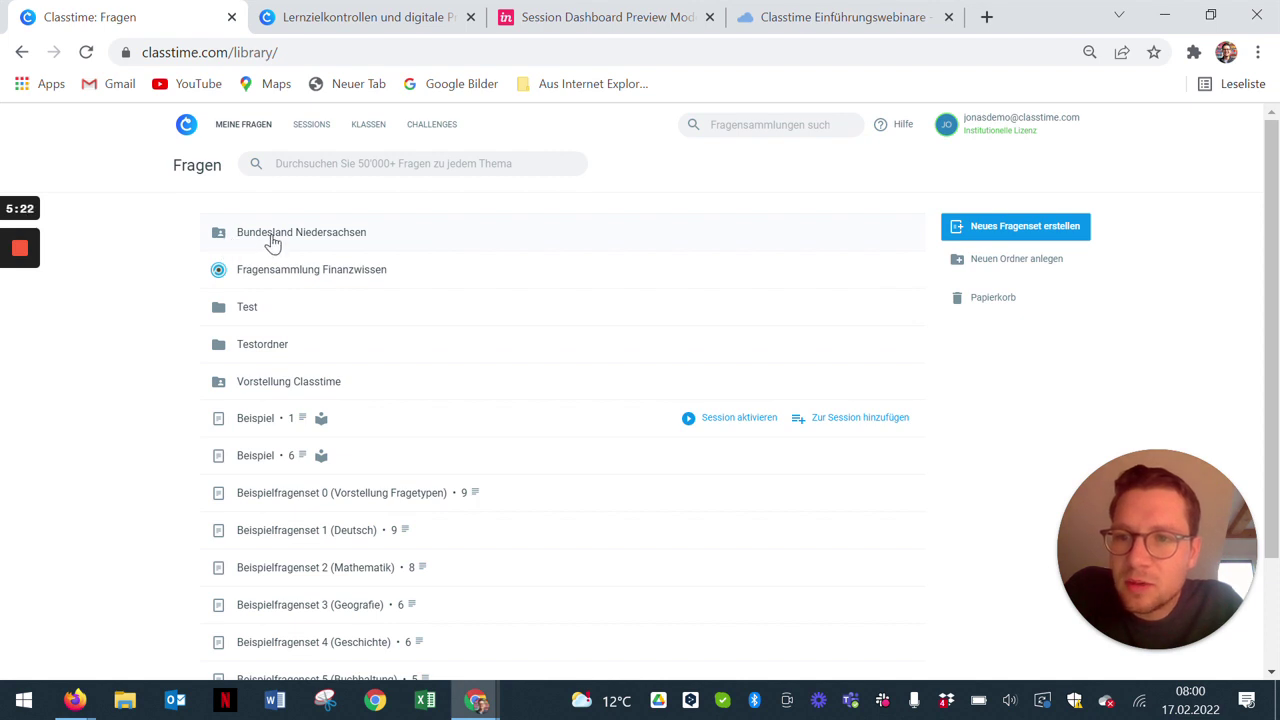
Step: Open the Bundesland Niedersachsen folder and confirm its two collaborating teachers
left_click(267, 231)
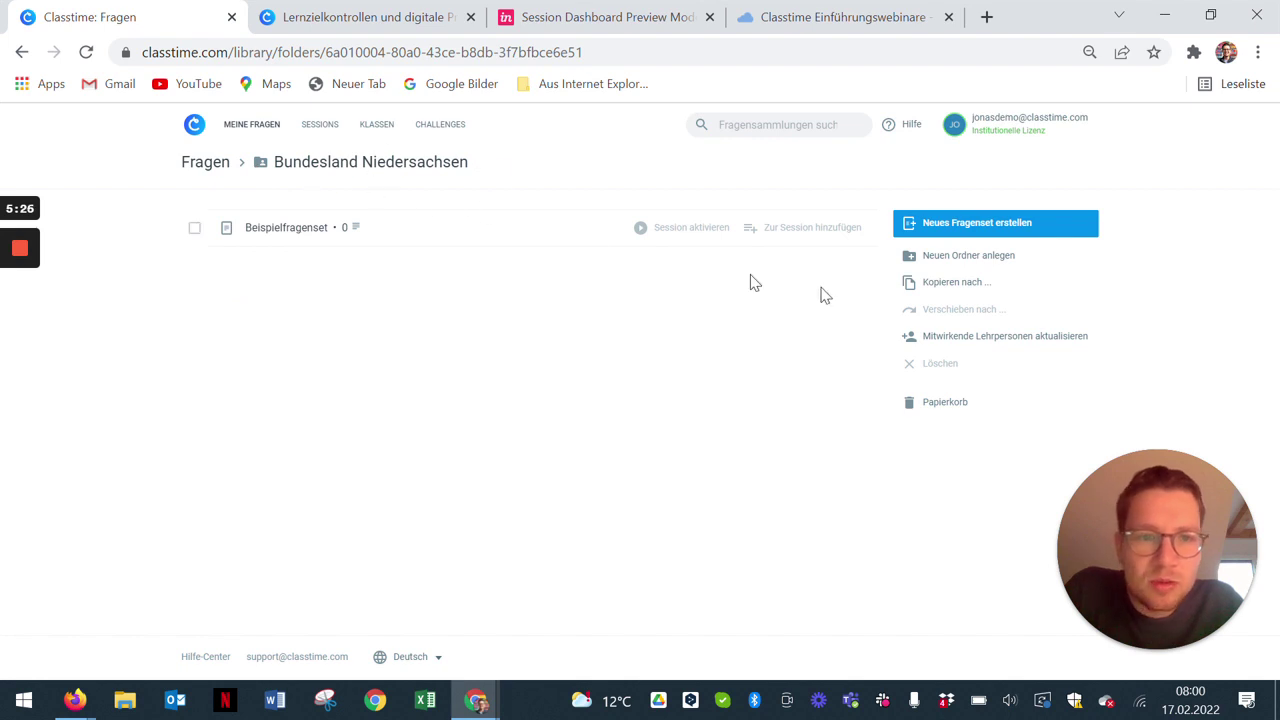
left_click(947, 340)
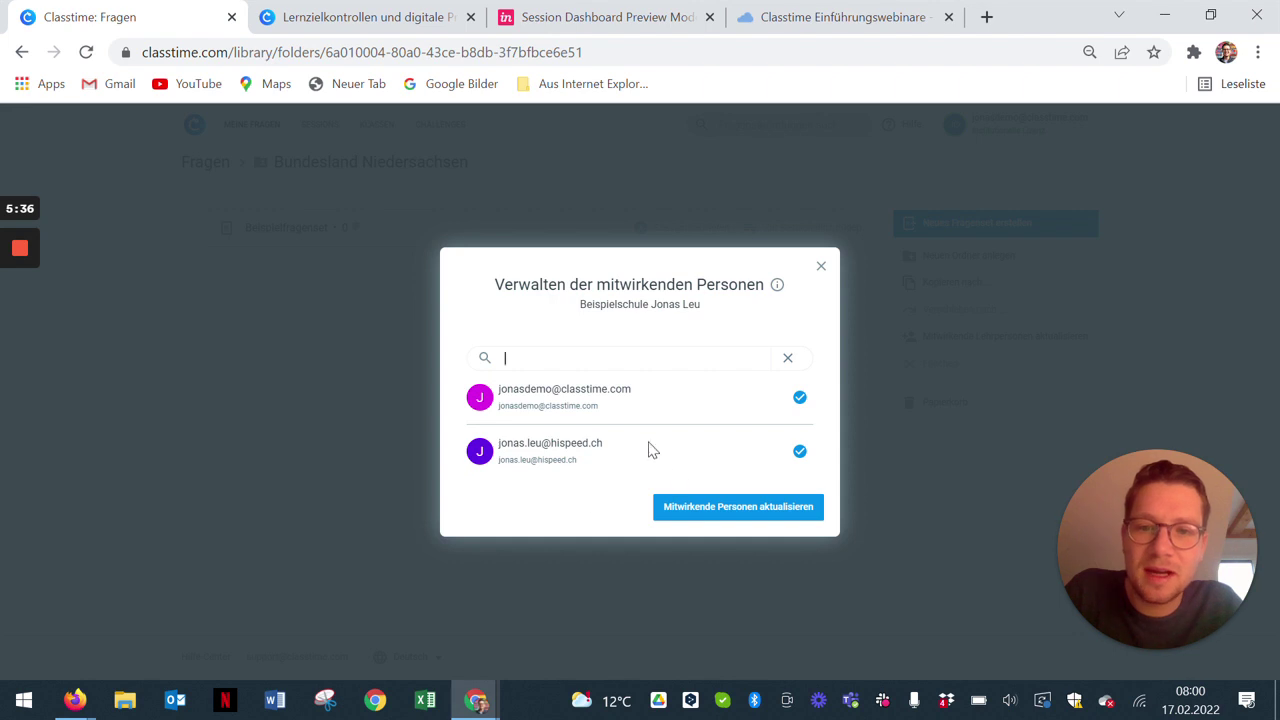
left_click(754, 516)
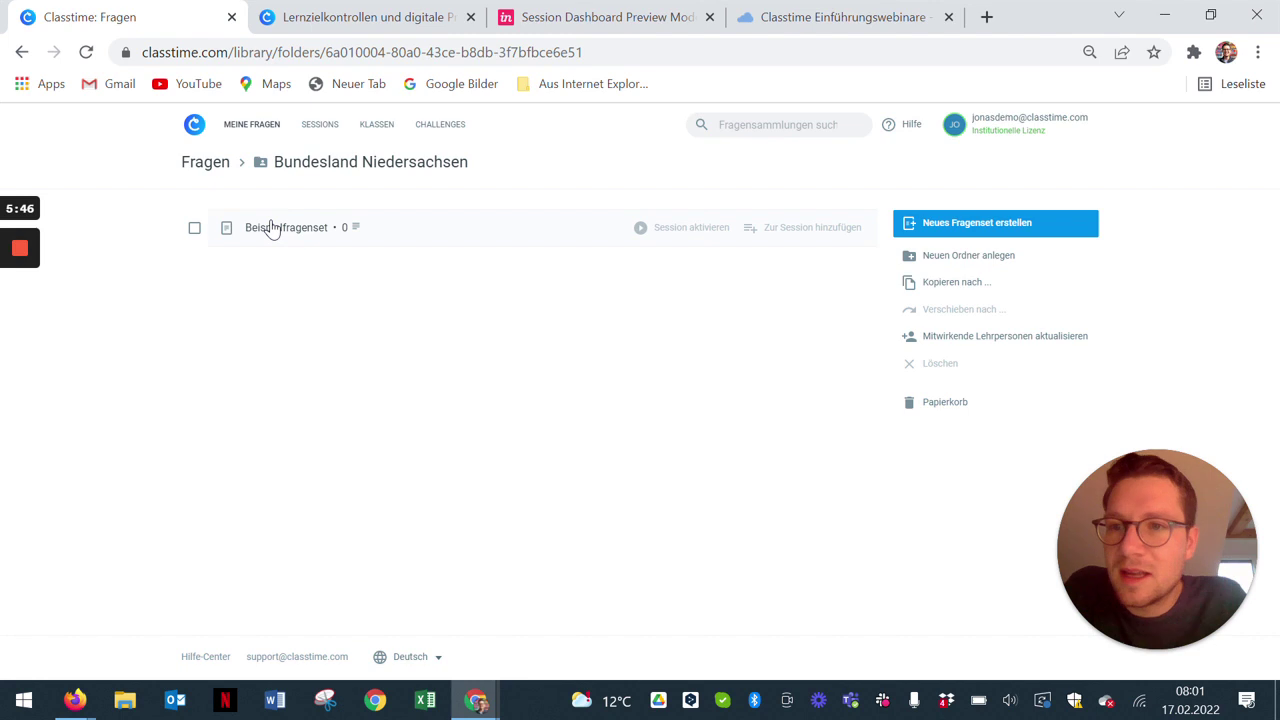
Step: Choose the example school's team as collaborators on the Test folder, then return to the library root
left_click(264, 130)
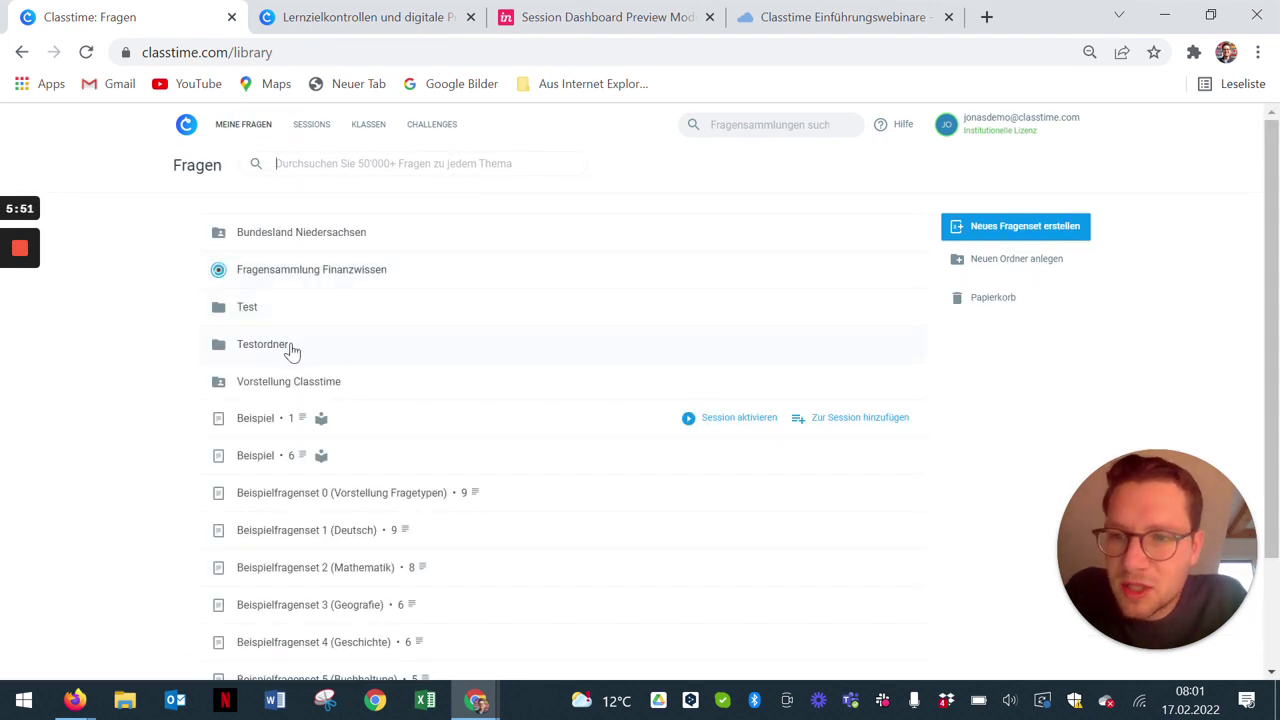
left_click(287, 315)
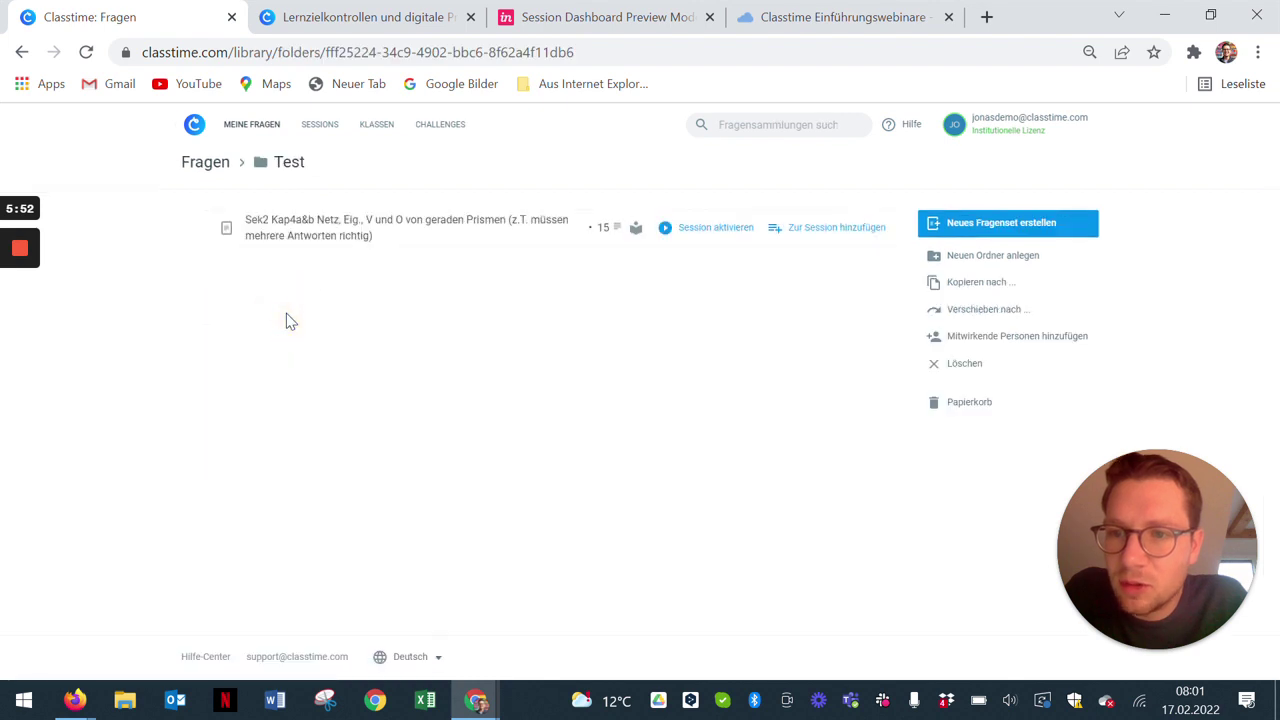
left_click(1000, 340)
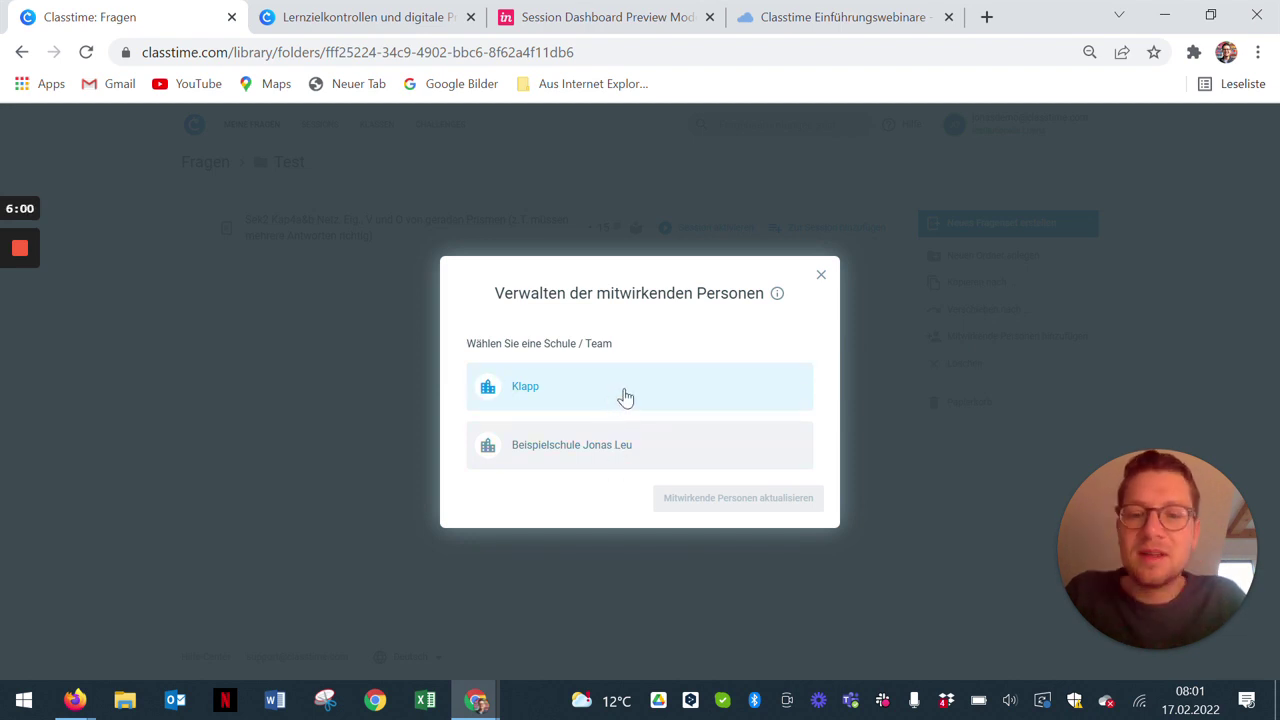
left_click(617, 446)
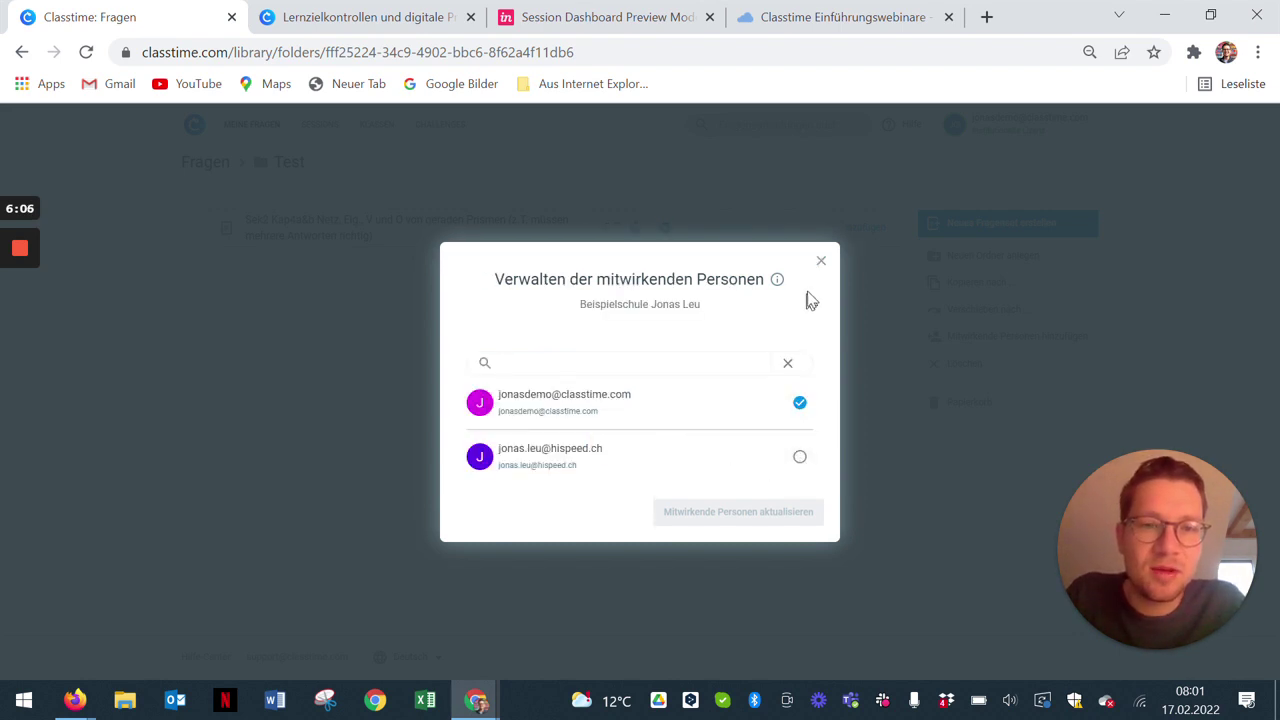
left_click(821, 264)
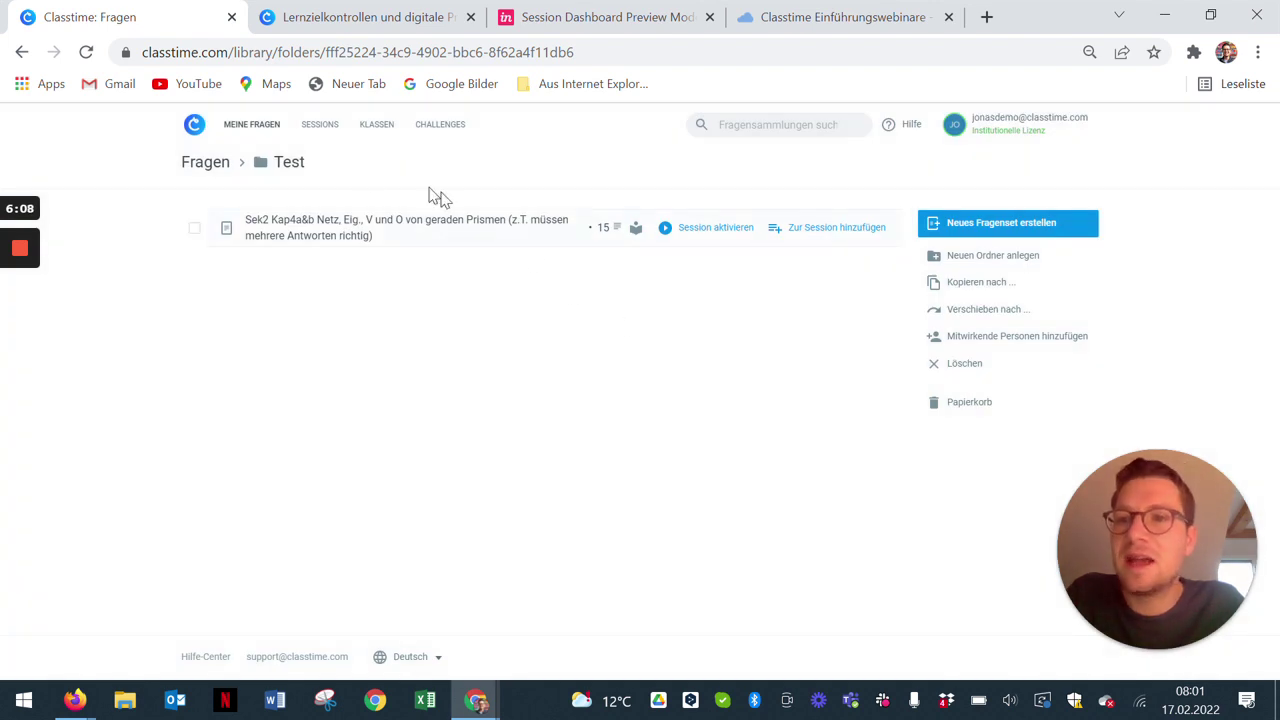
left_click(267, 128)
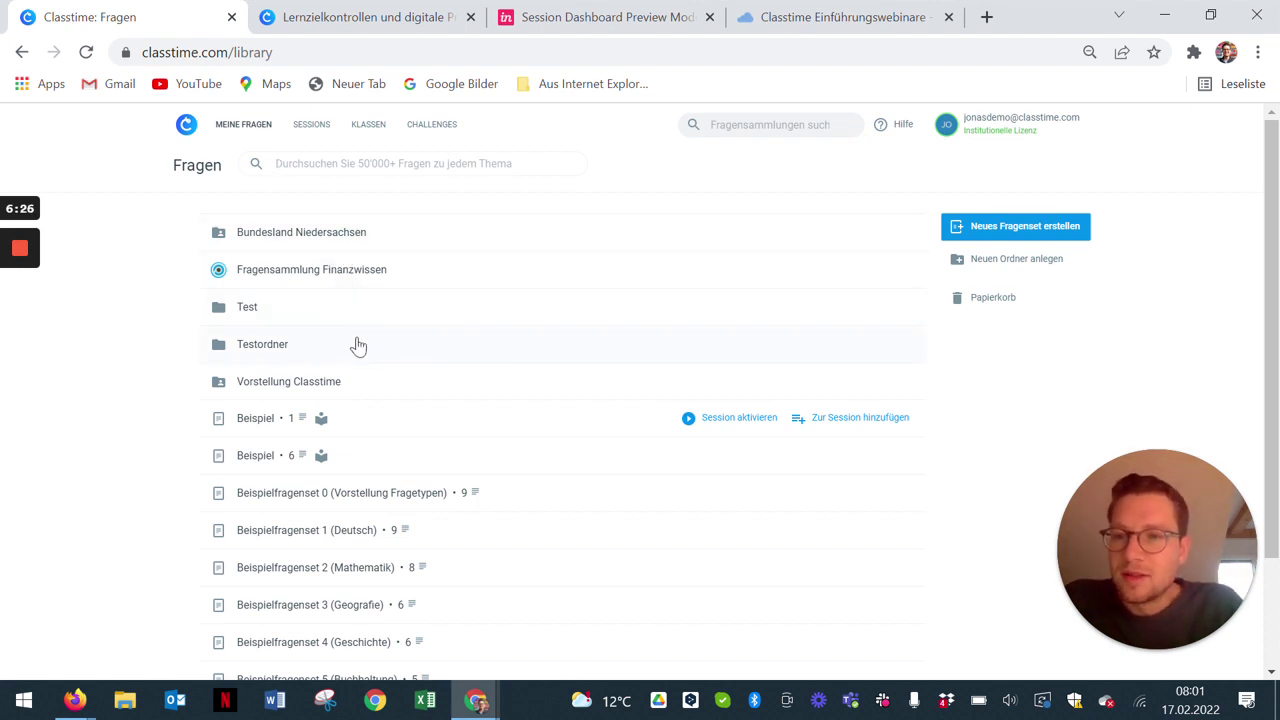
Step: Open 'Beispielfragenset 0 (Vorstellung Fragetypen)' and start a new question
scroll(370, 352, "down", 1)
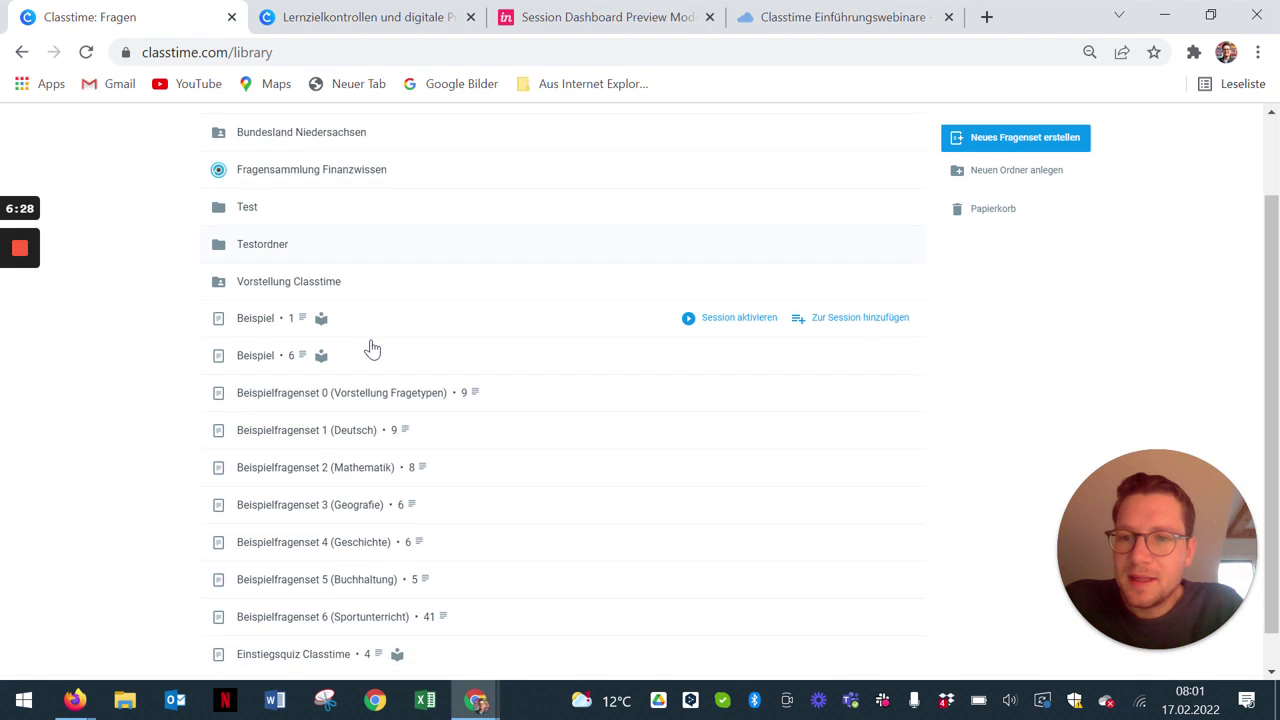
left_click(423, 393)
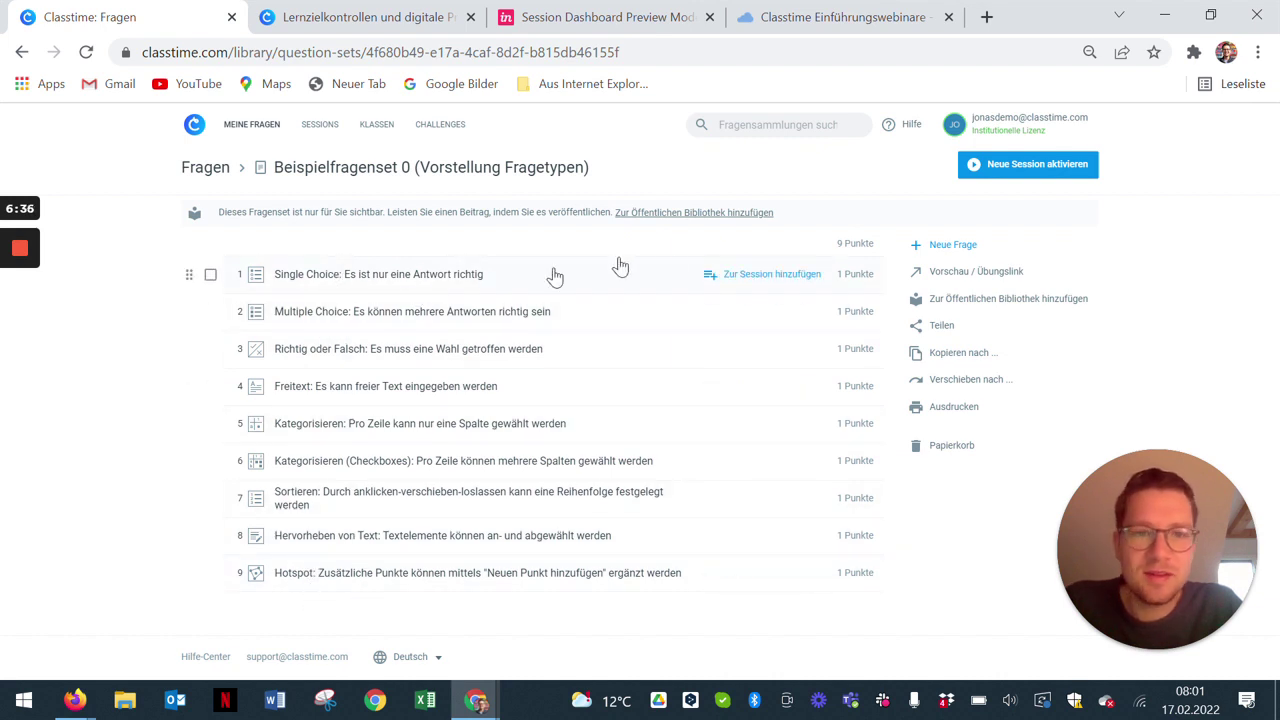
left_click(955, 246)
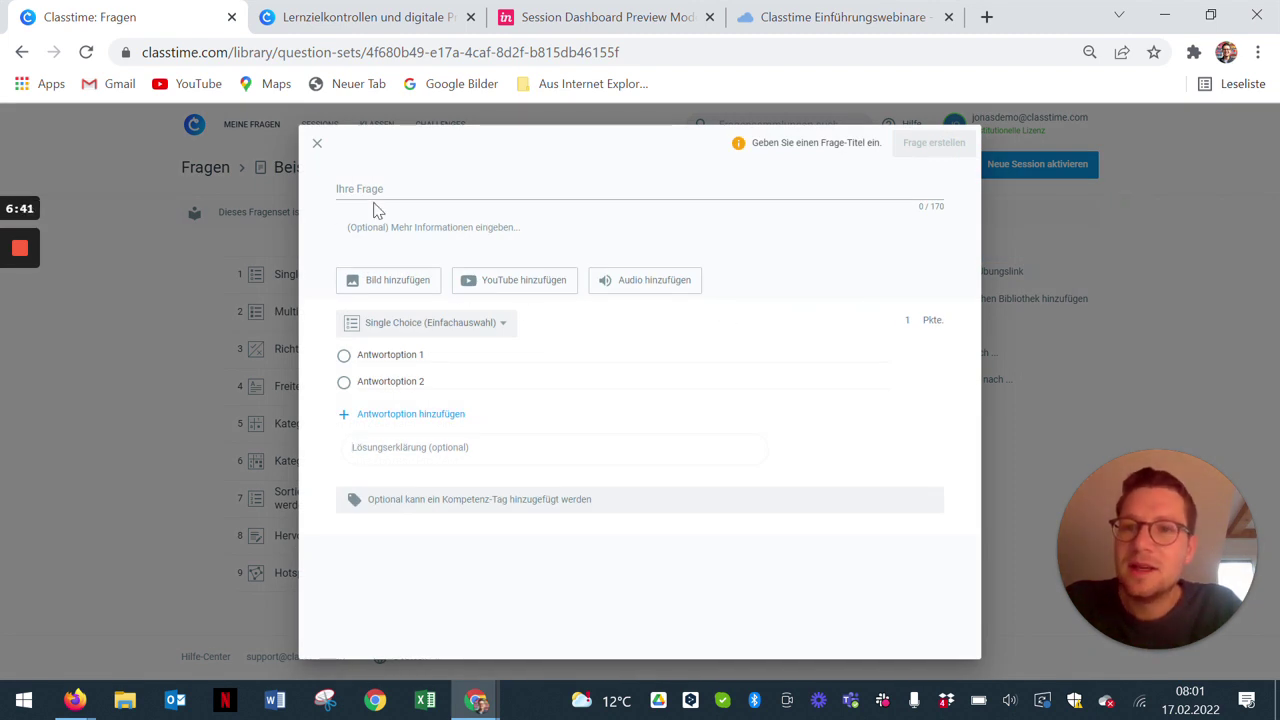
left_click(376, 192)
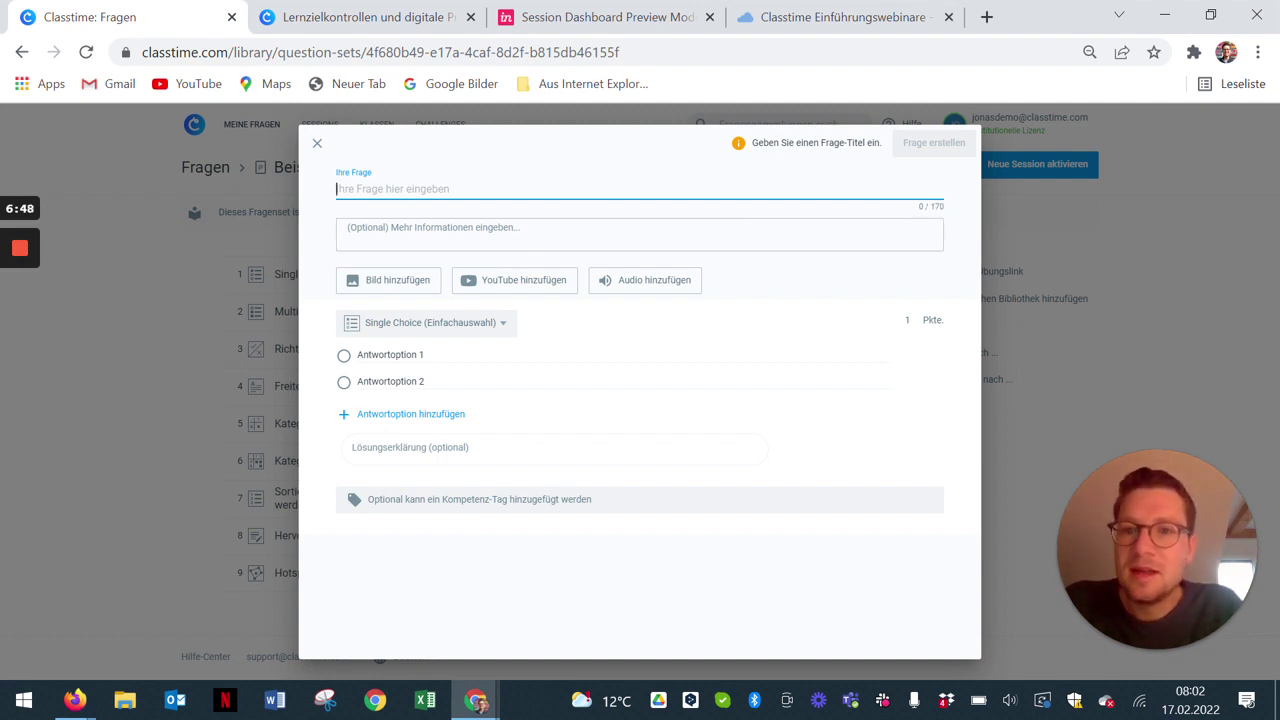
Step: Type 'Test' into the extra-information field, then delete it and the added blank lines
left_click(537, 234)
type("Test")
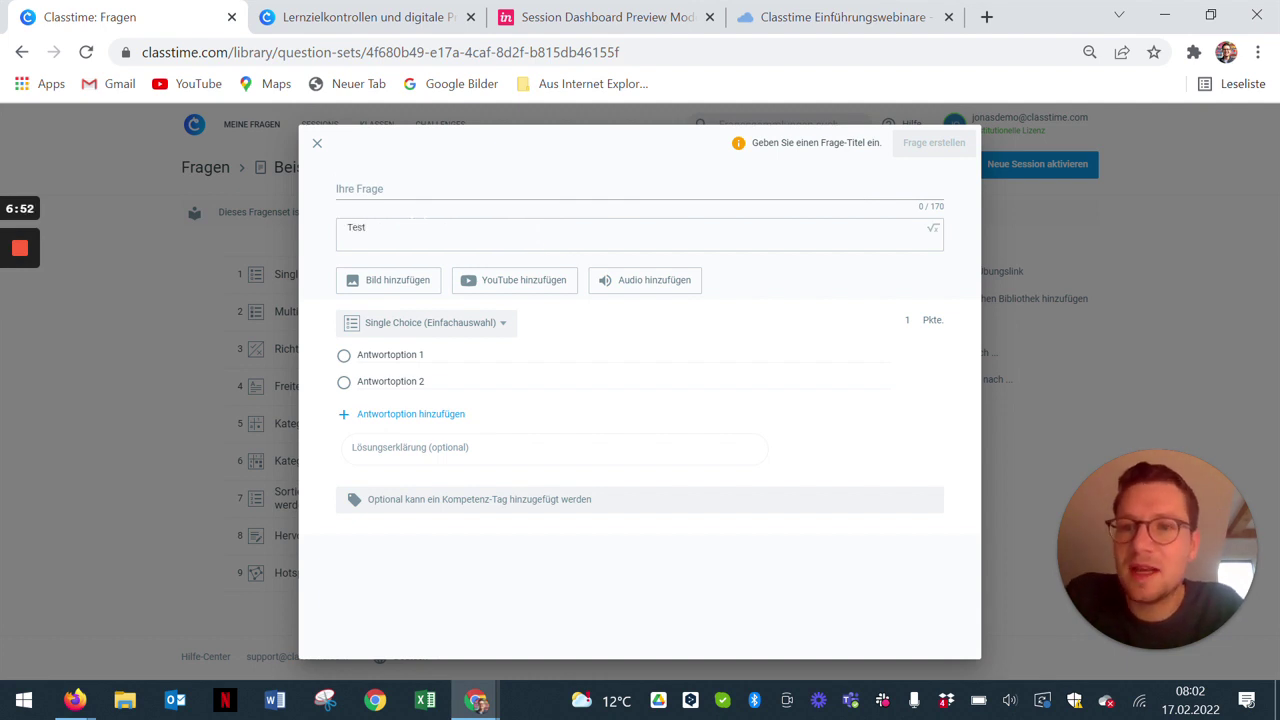
left_click_drag(368, 227, 316, 226)
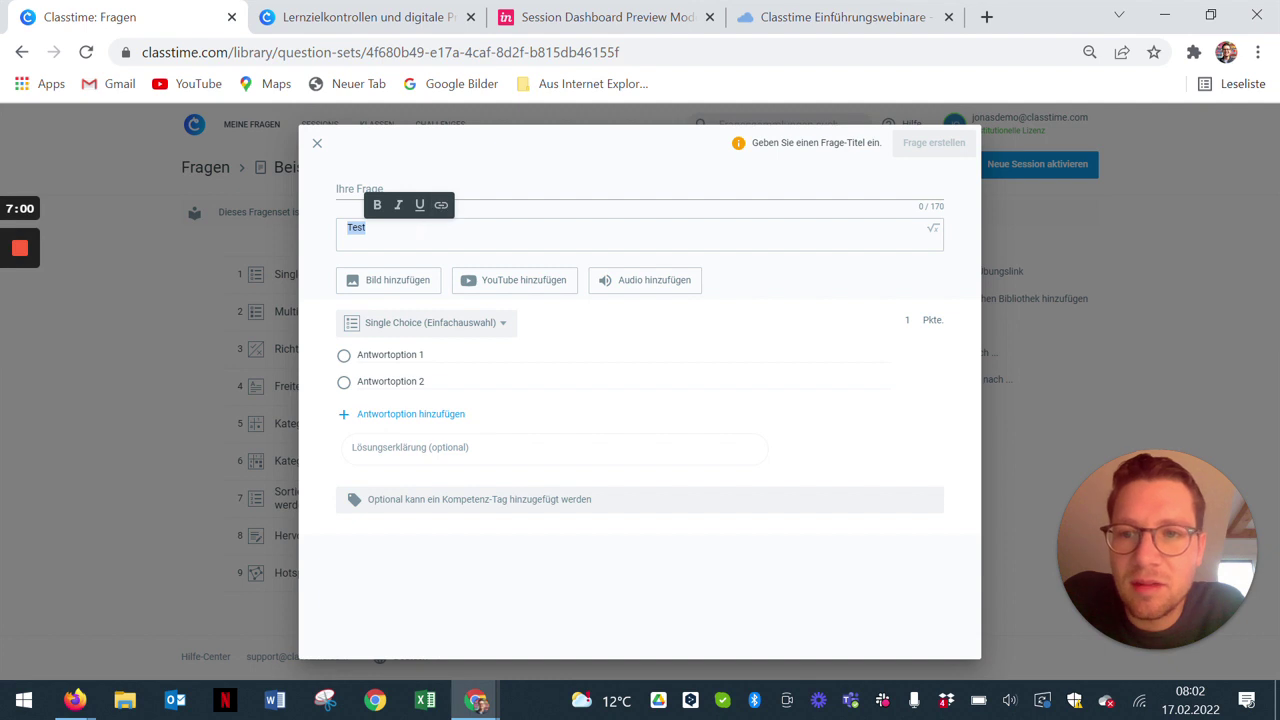
left_click(414, 229)
key("BackSpace")
key("Return")
key("Return")
key("Return")
key("Return")
key("Return")
key("Return")
key("Return")
key("Return")
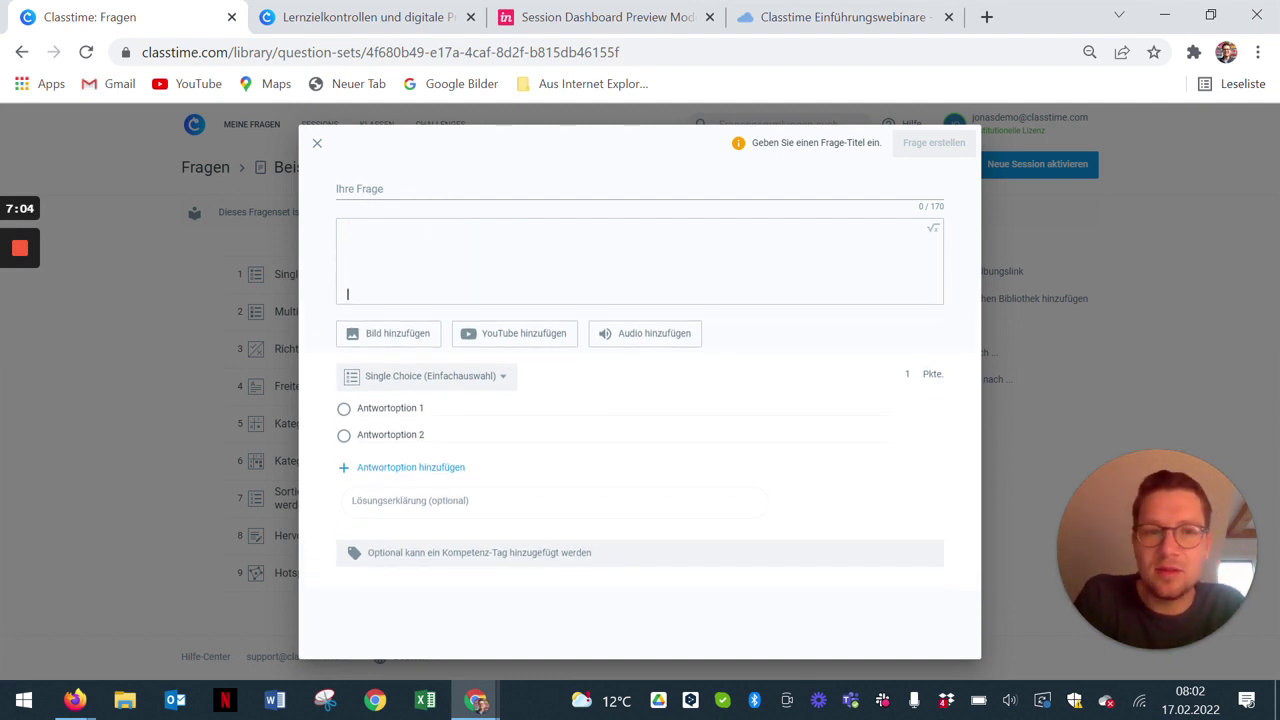
left_click(926, 280)
left_click(580, 312)
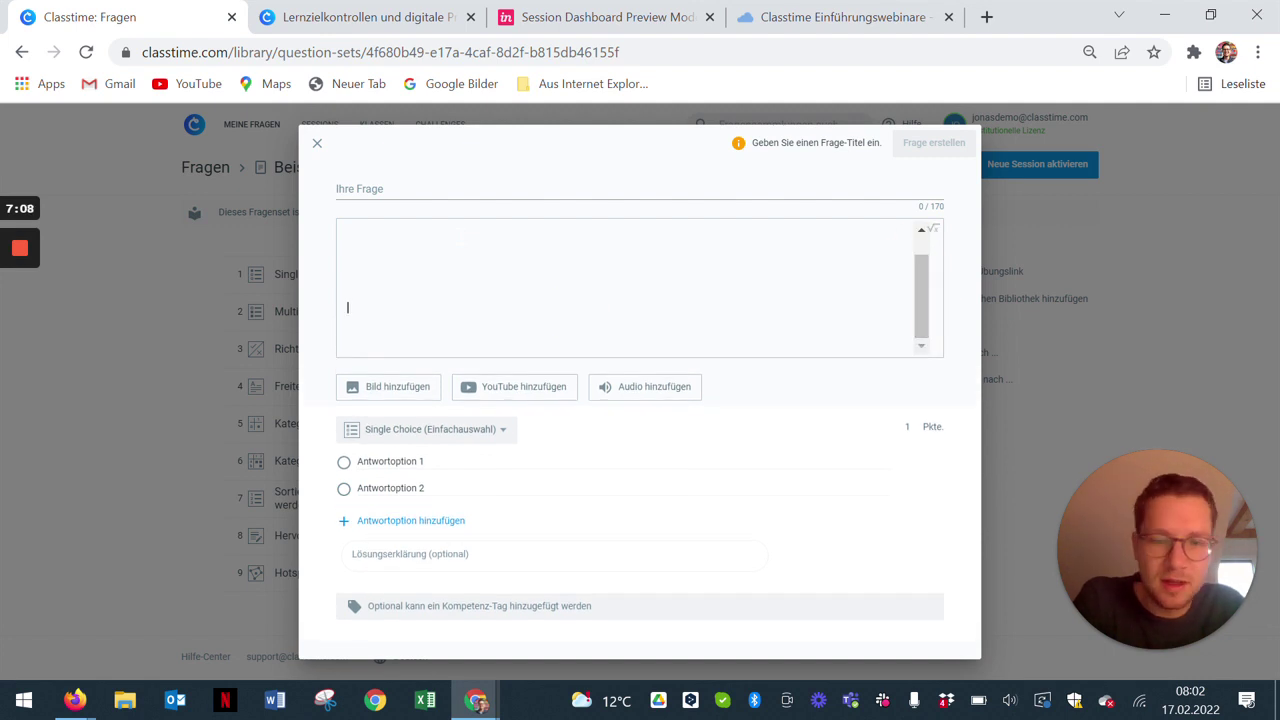
key("BackSpace")
key("BackSpace")
key("BackSpace")
key("BackSpace")
key("BackSpace")
key("BackSpace")
key("BackSpace")
key("BackSpace")
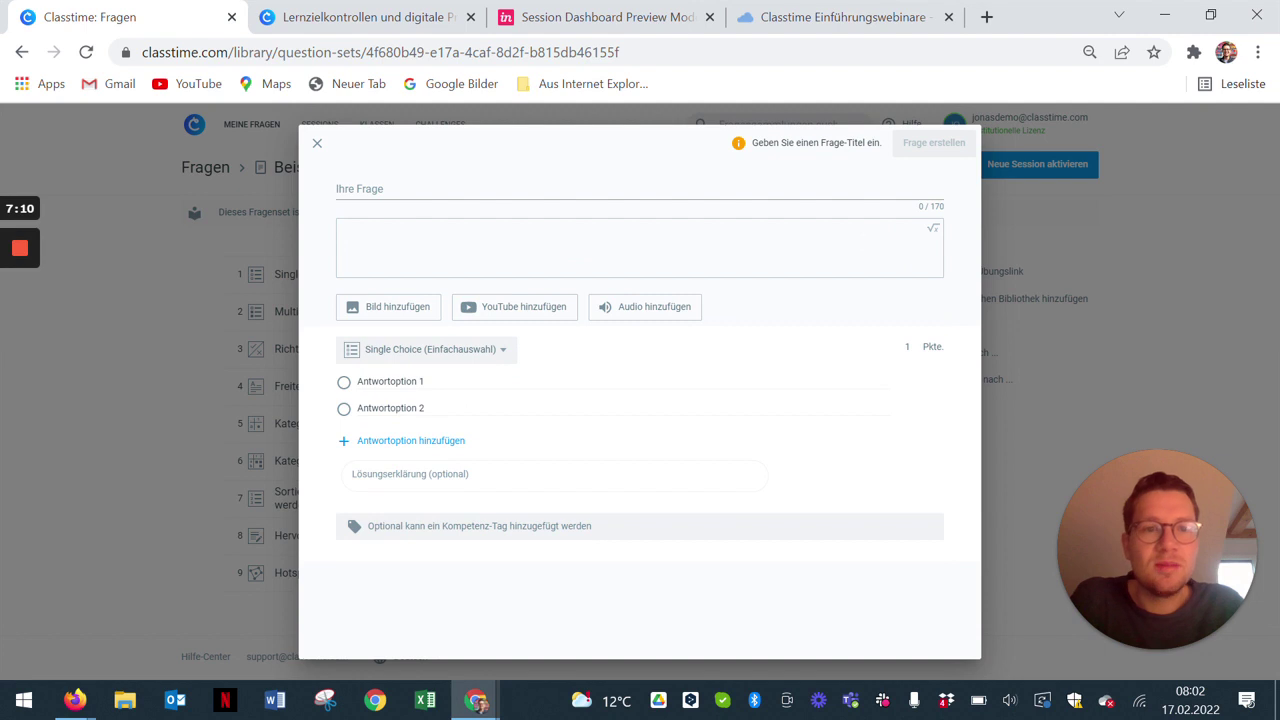
Step: Open and close the LaTeX formula bar, then select the points field
left_click(932, 228)
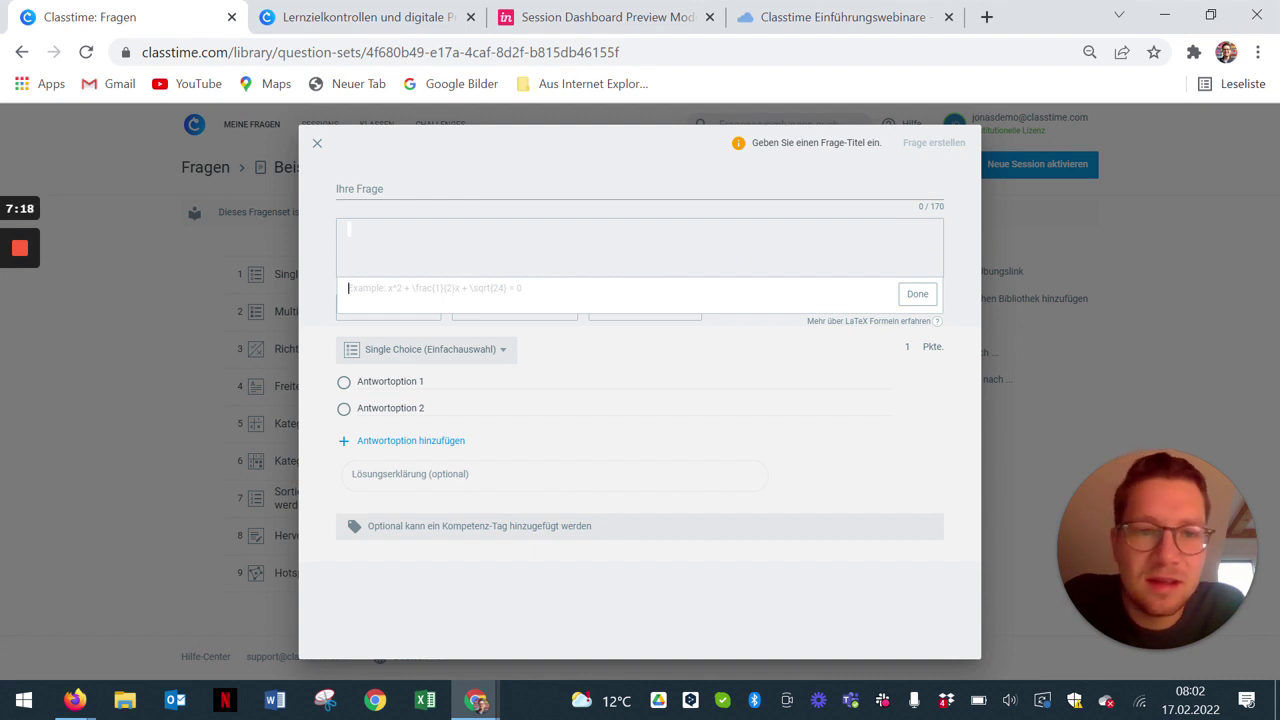
left_click(917, 297)
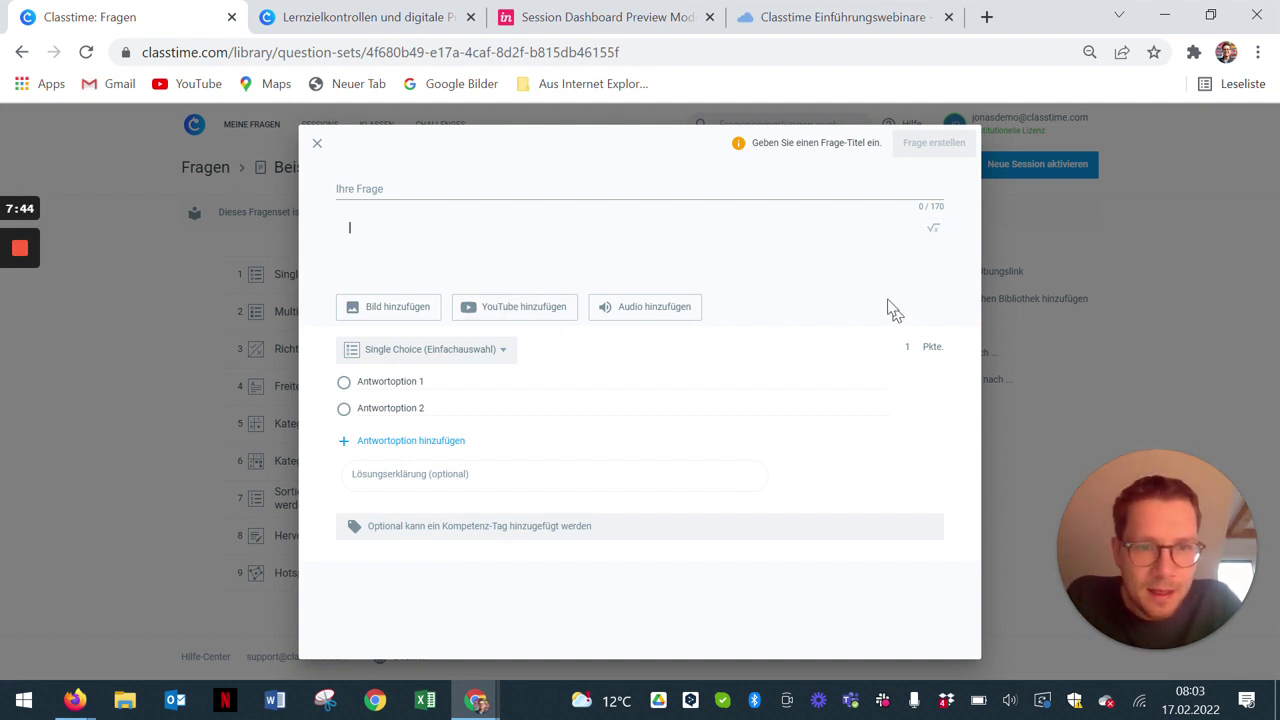
left_click(897, 346)
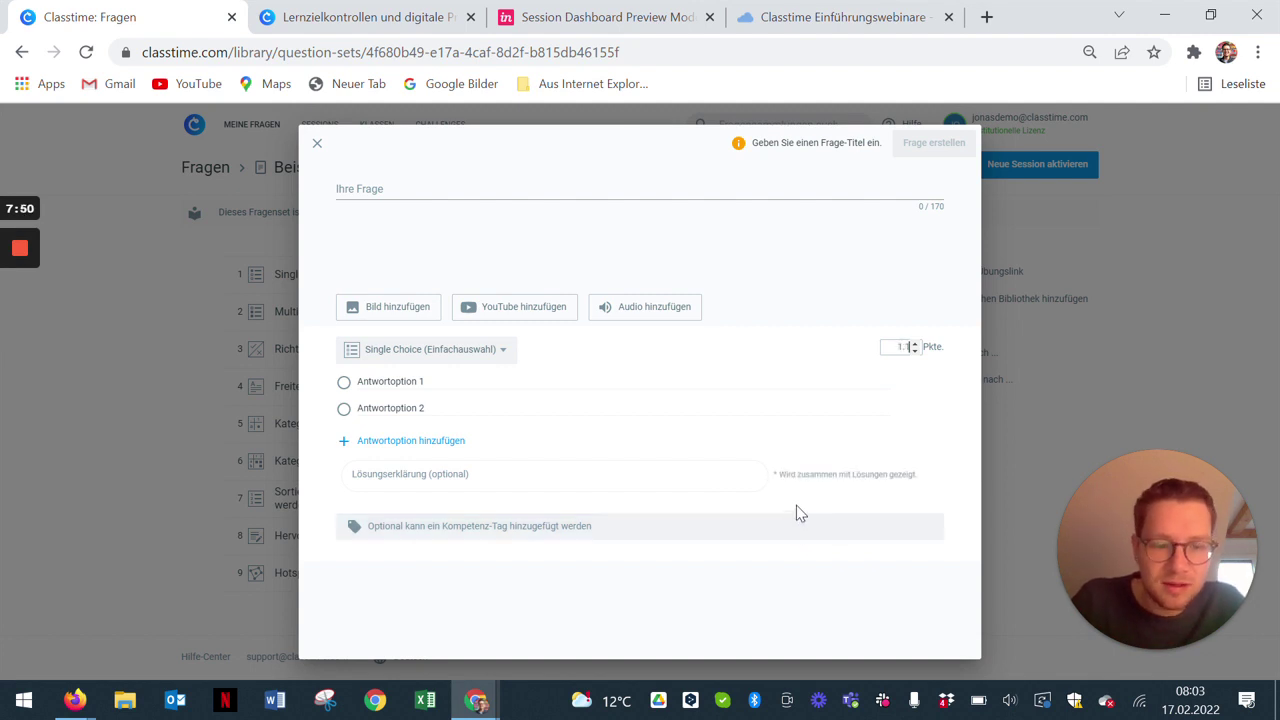
Step: Cancel the image upload, keep Single Choice, add answer options 3 and 4, and mark option 2 correct
left_click(919, 383)
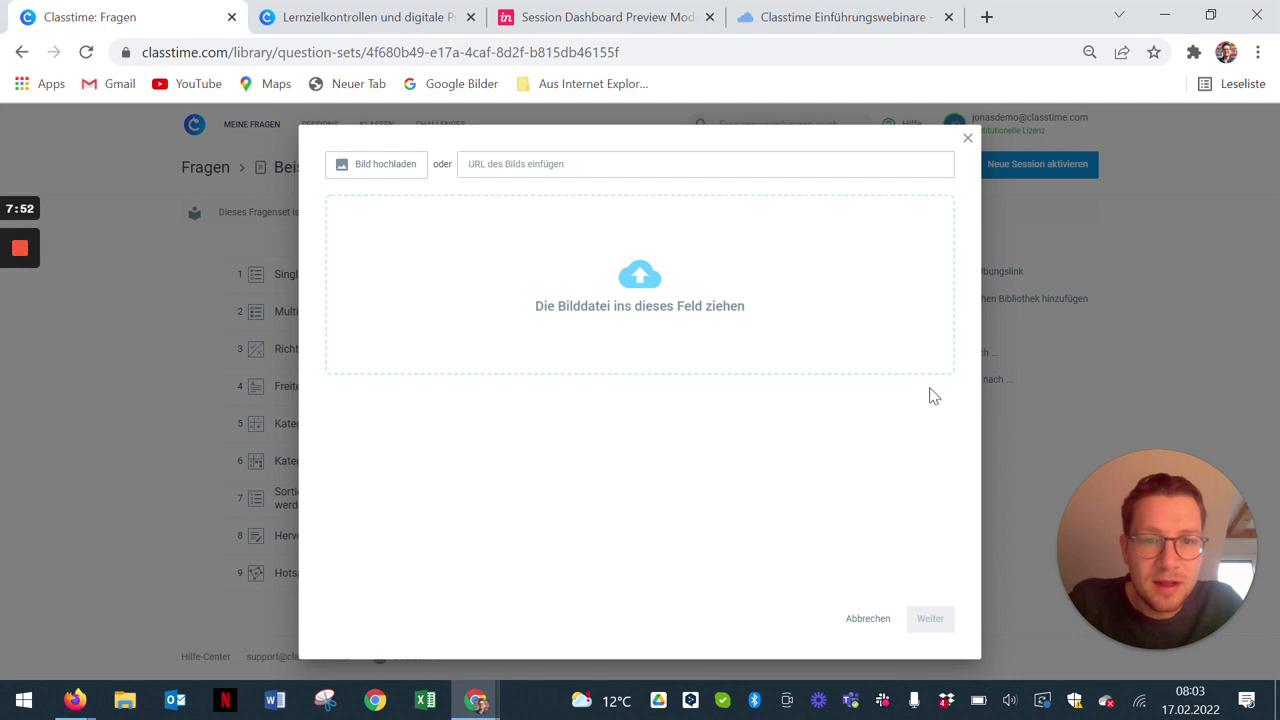
left_click(867, 618)
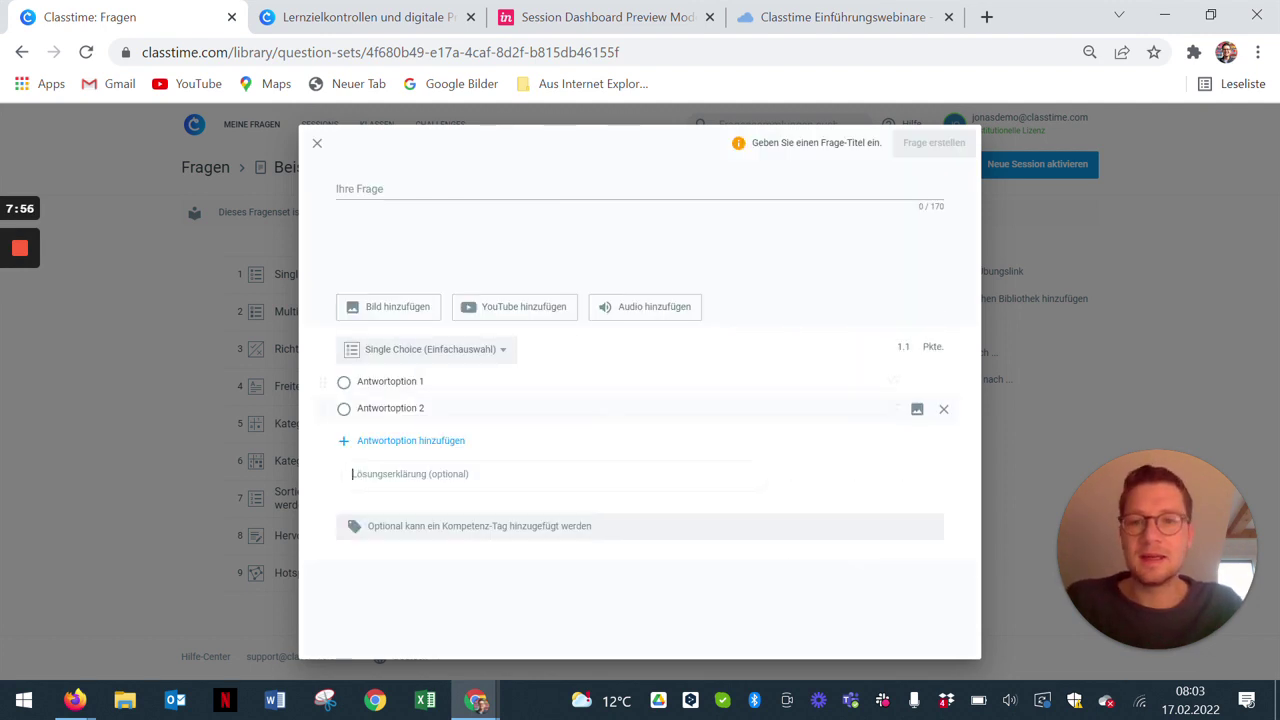
left_click(498, 352)
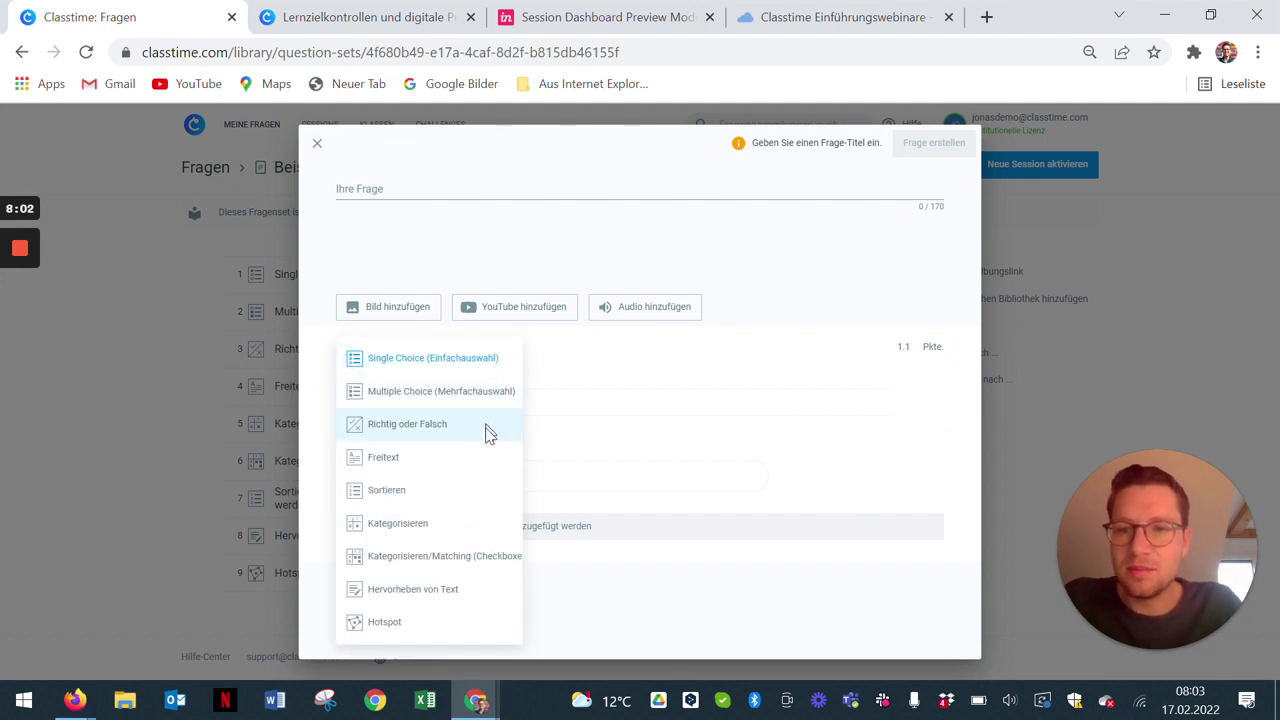
left_click(460, 366)
left_click(425, 443)
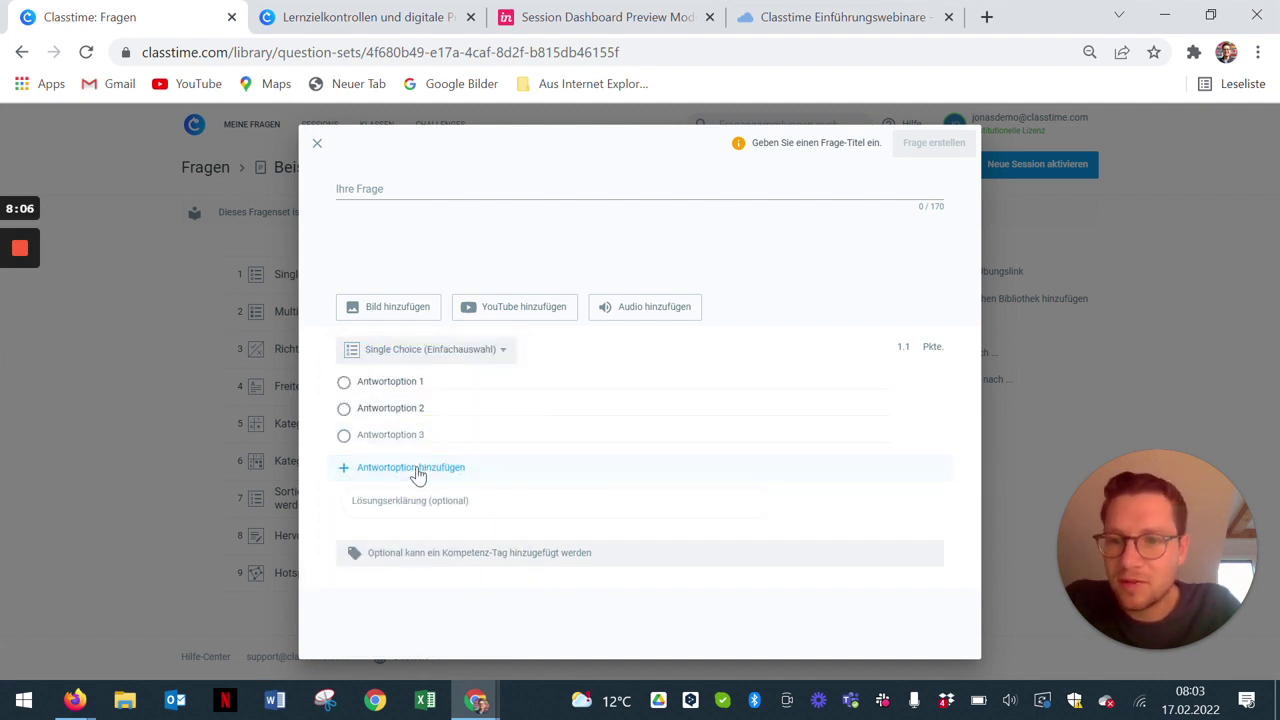
left_click(418, 472)
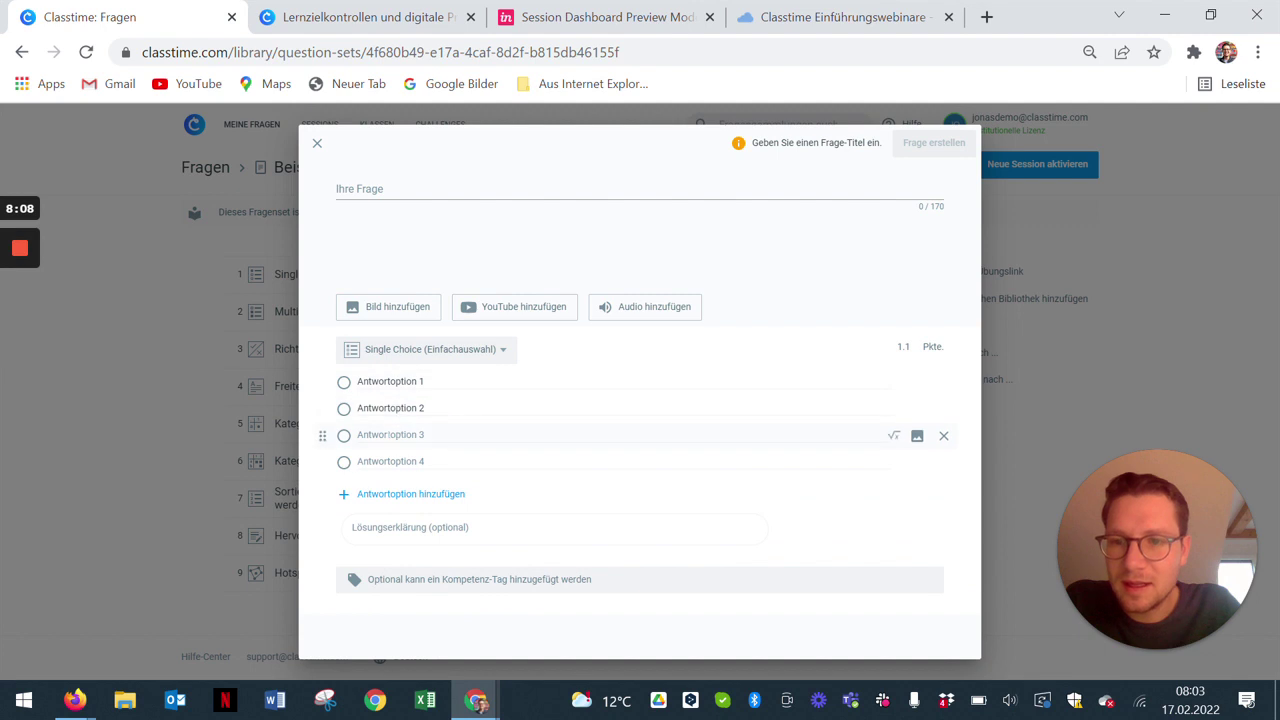
left_click(344, 408)
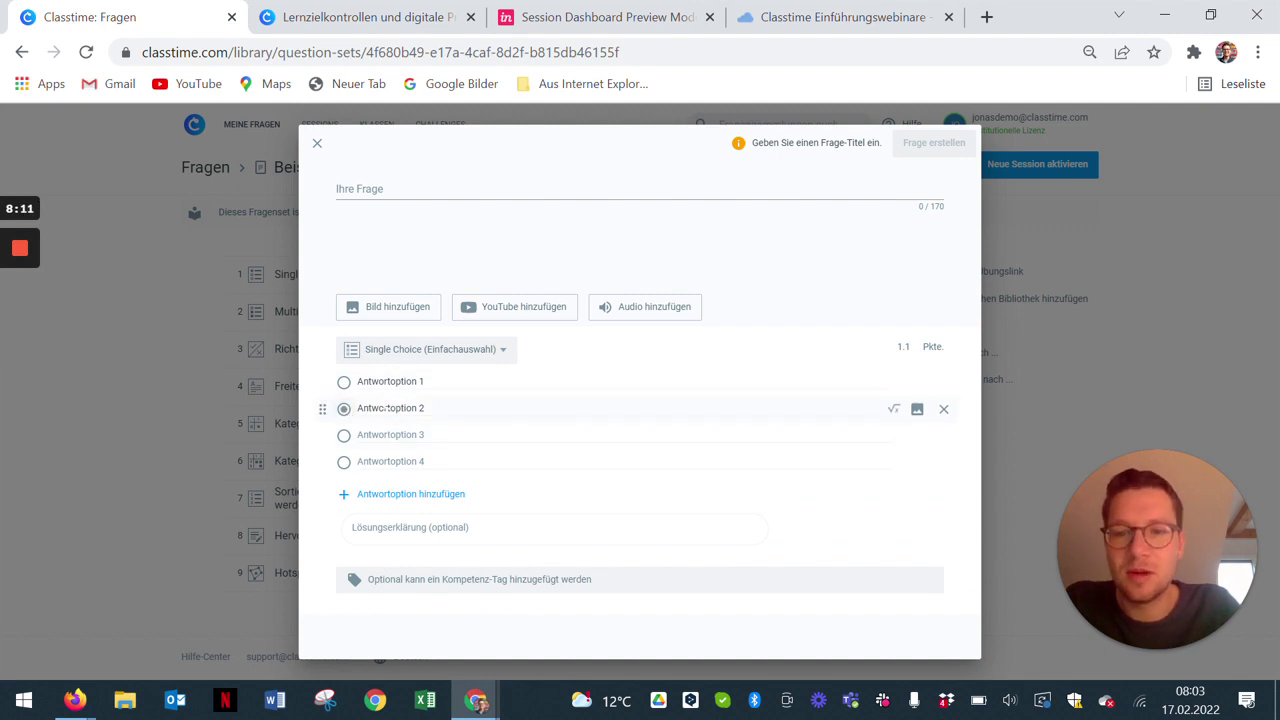
triple_click(386, 408)
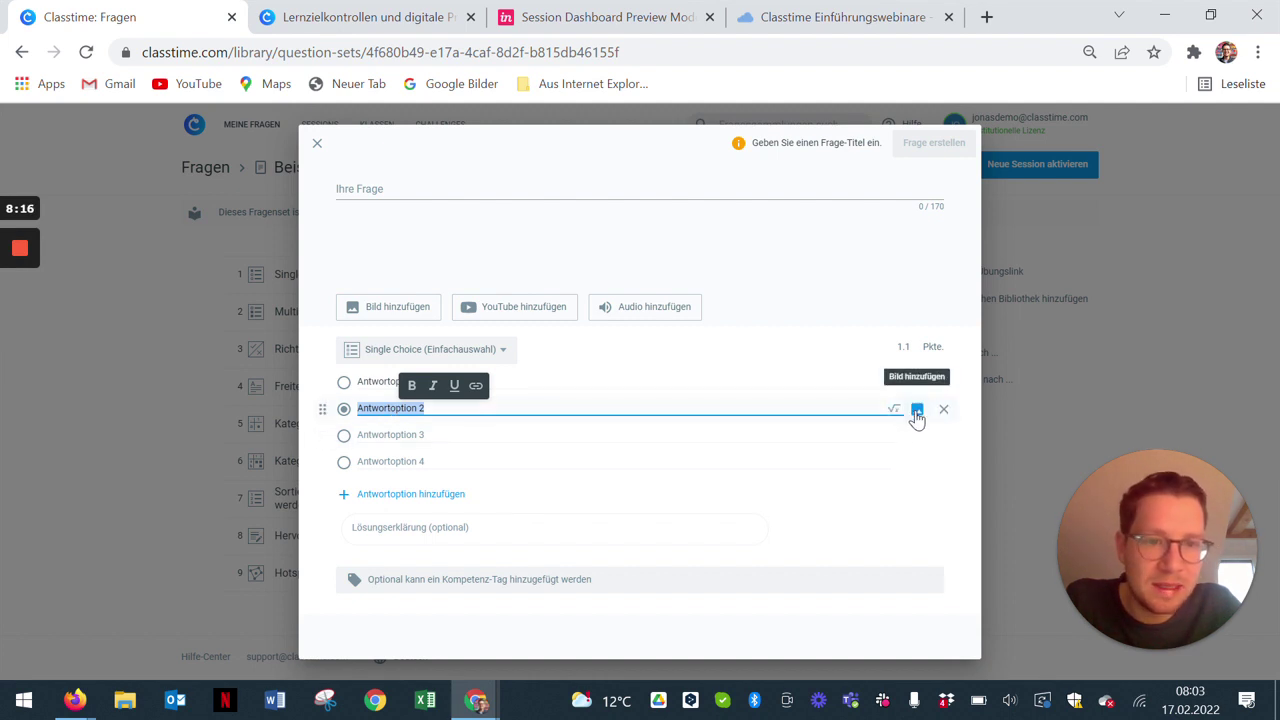
Step: Switch to Multiple Choice with option 4 also correct, then change to Richtig oder Falsch
left_click(491, 355)
left_click(429, 402)
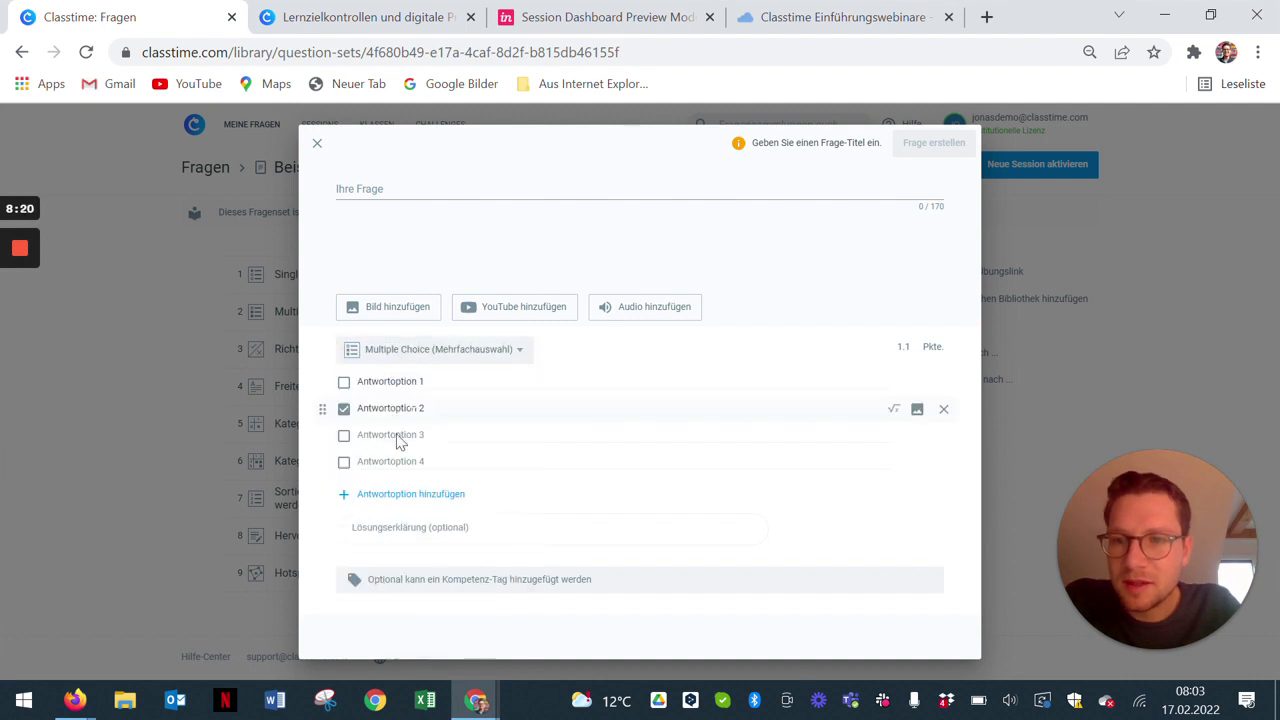
left_click(345, 464)
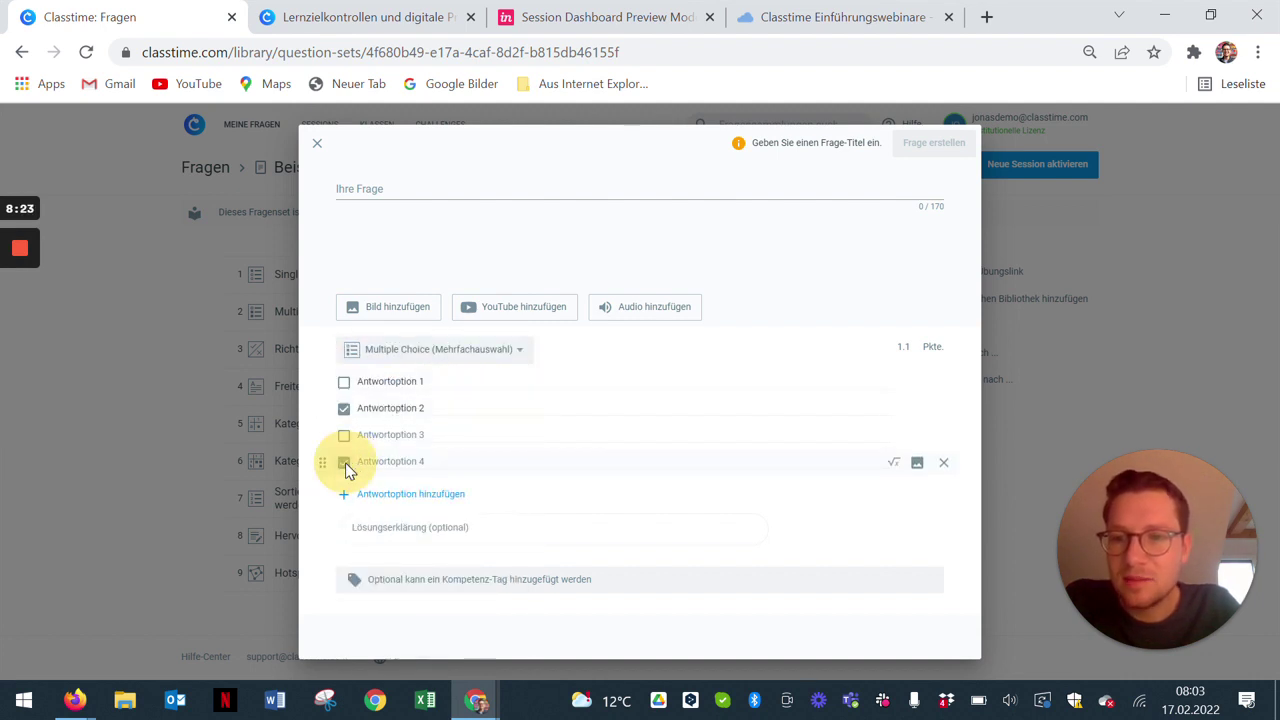
left_click(521, 358)
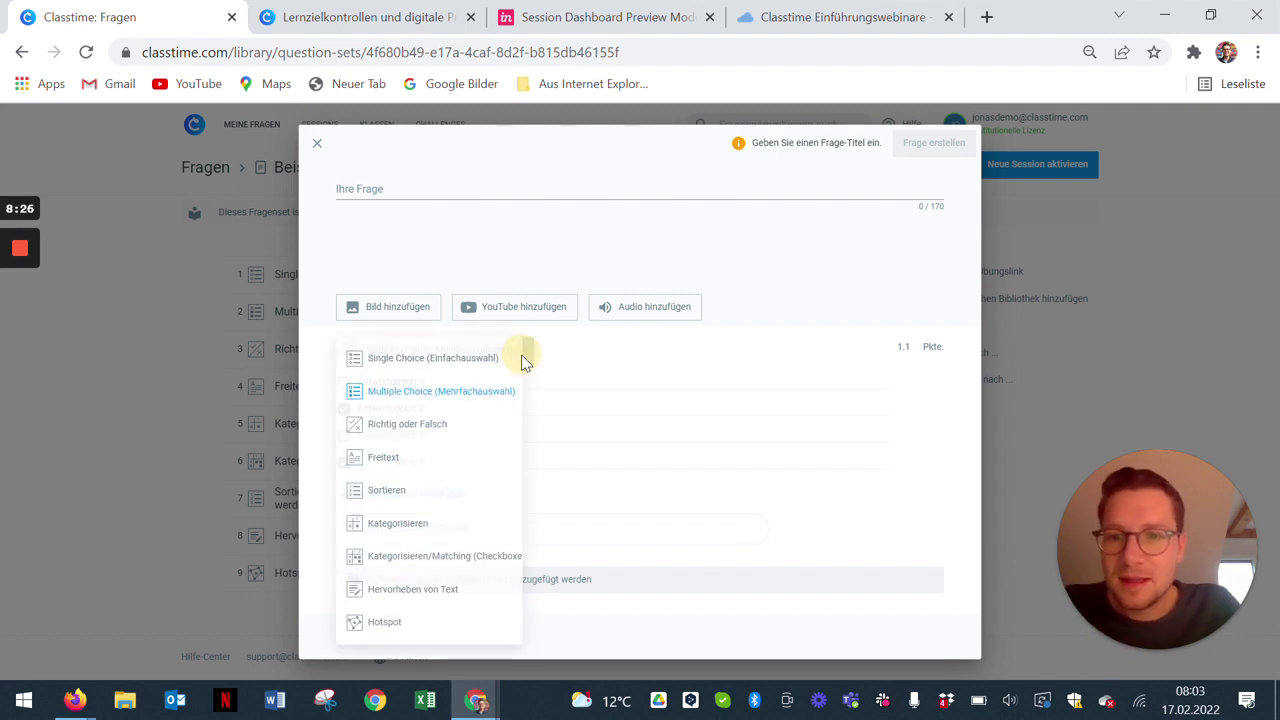
left_click(452, 429)
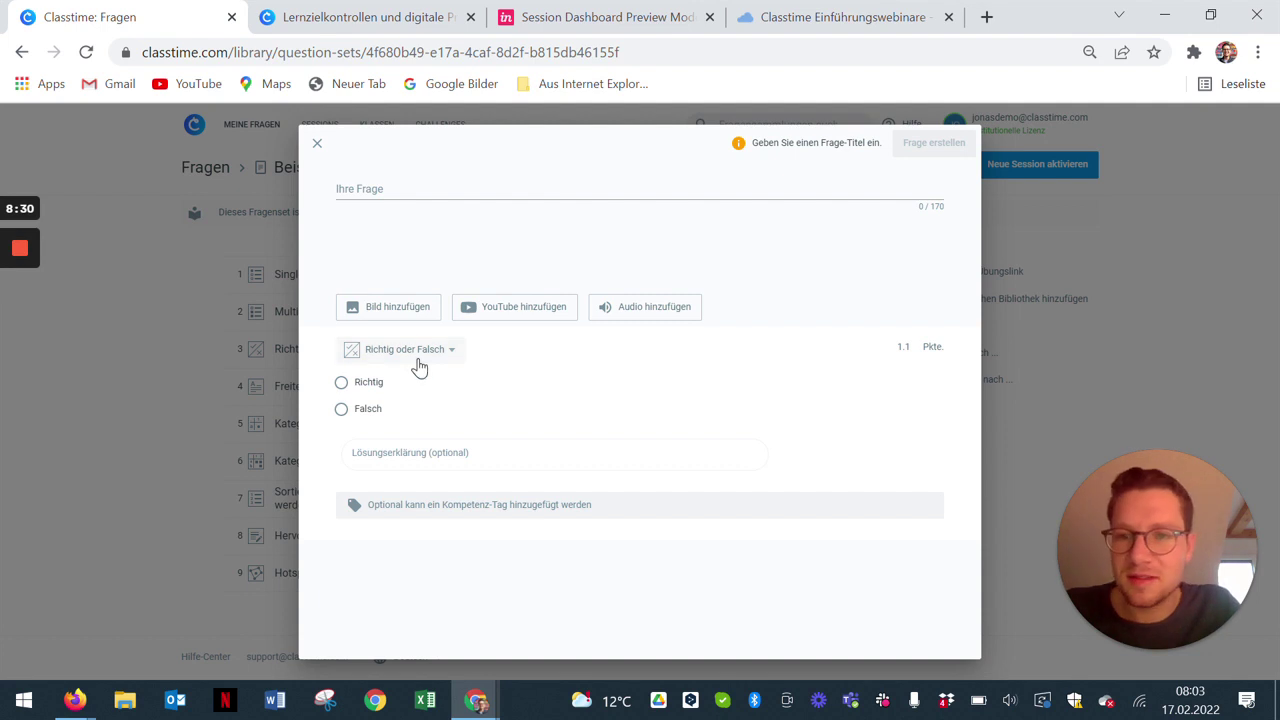
left_click(418, 356)
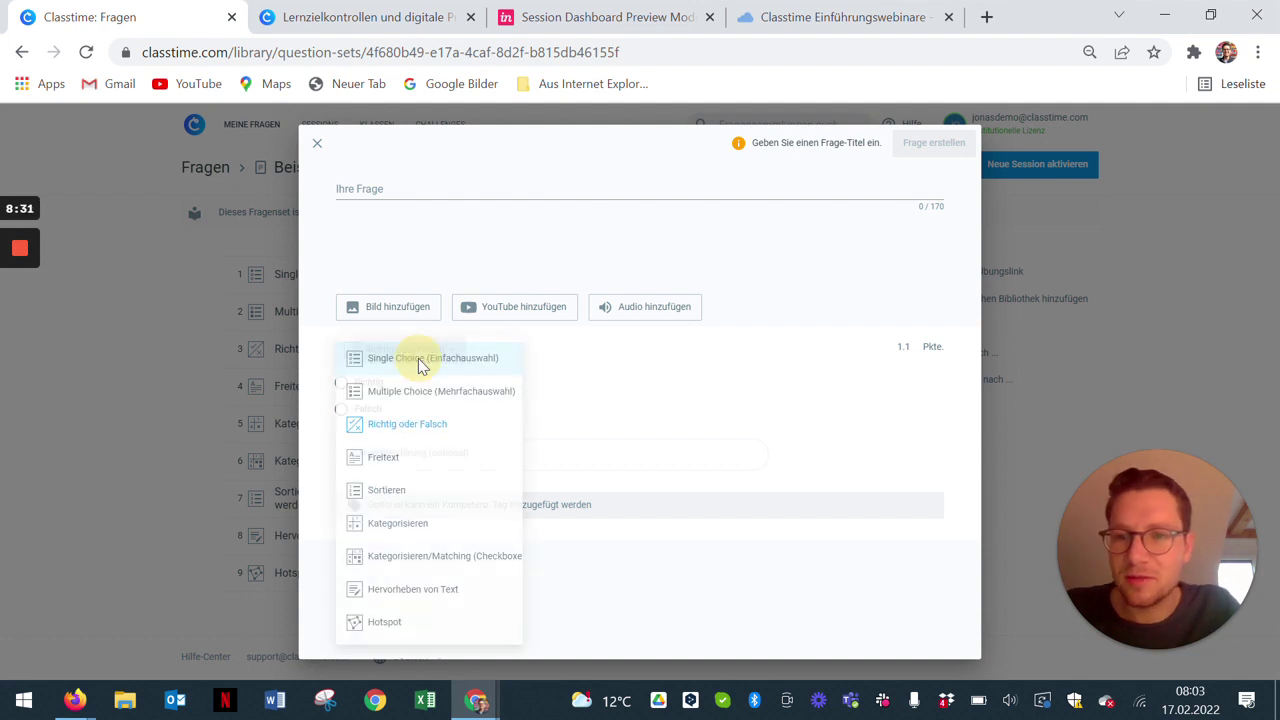
Step: Set the question type to Freitext and select the optional Lösungserklärung field
left_click(406, 468)
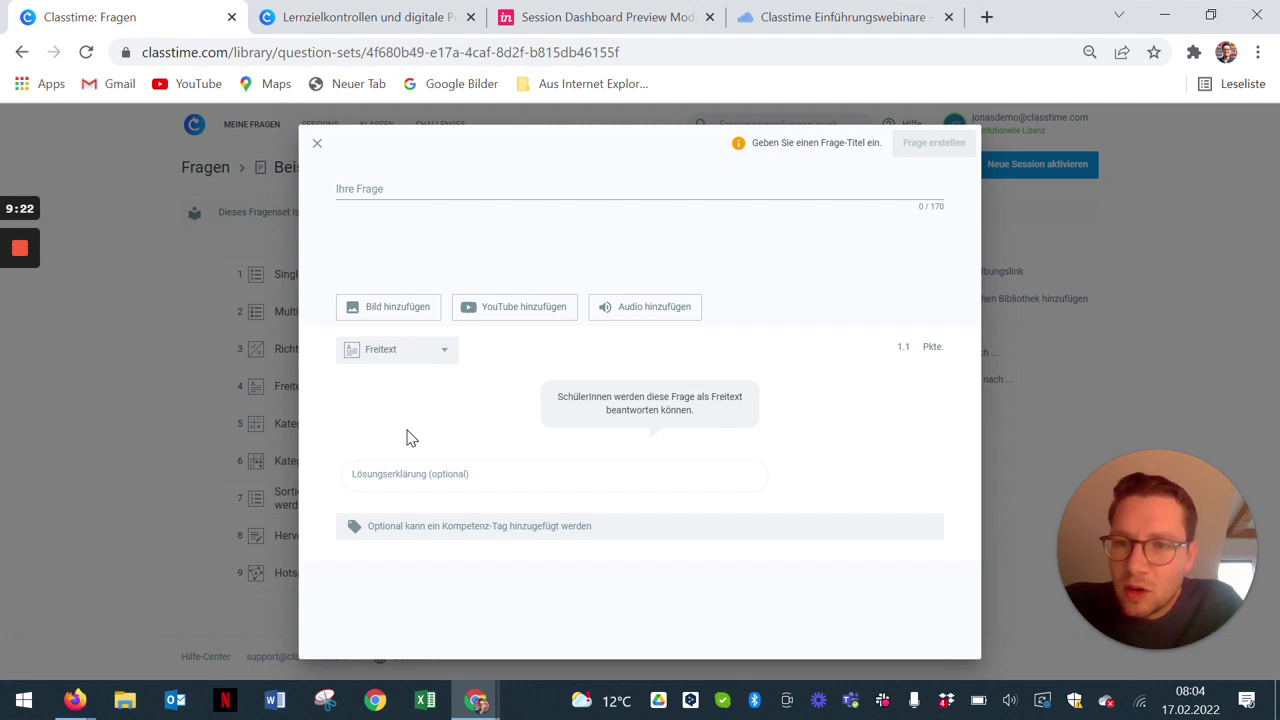
left_click(430, 474)
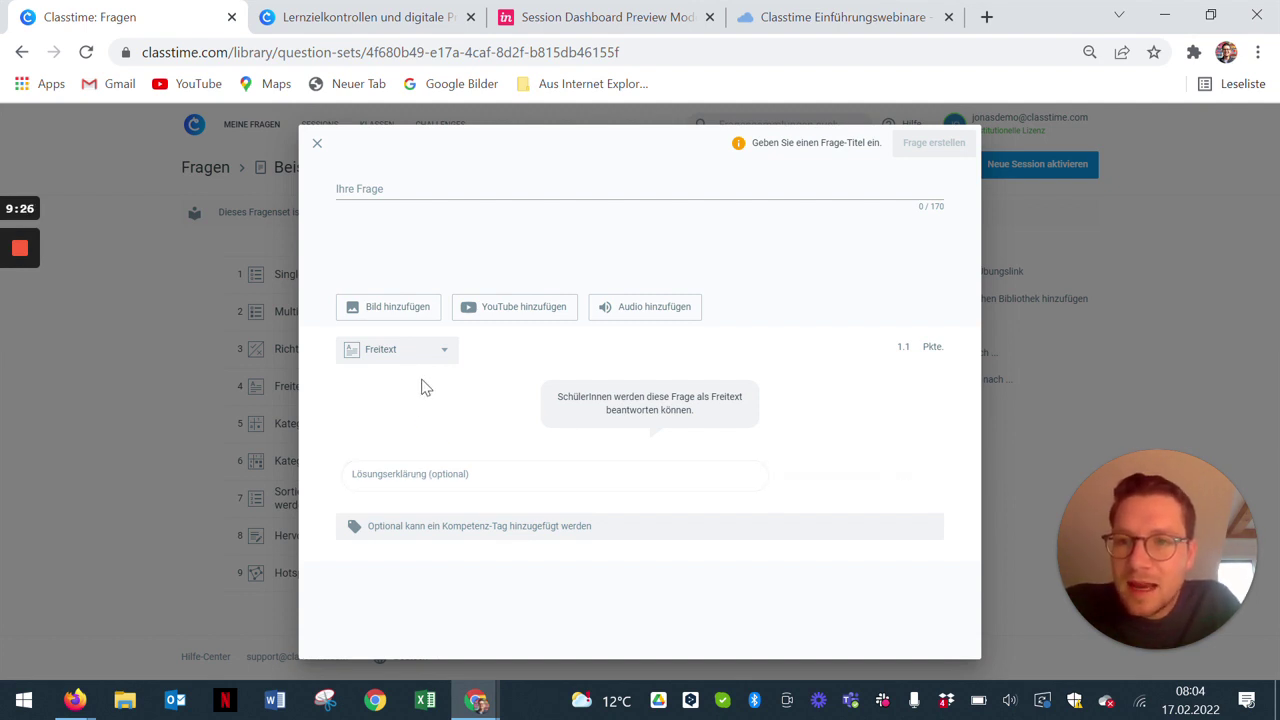
mouse_move(72, 702)
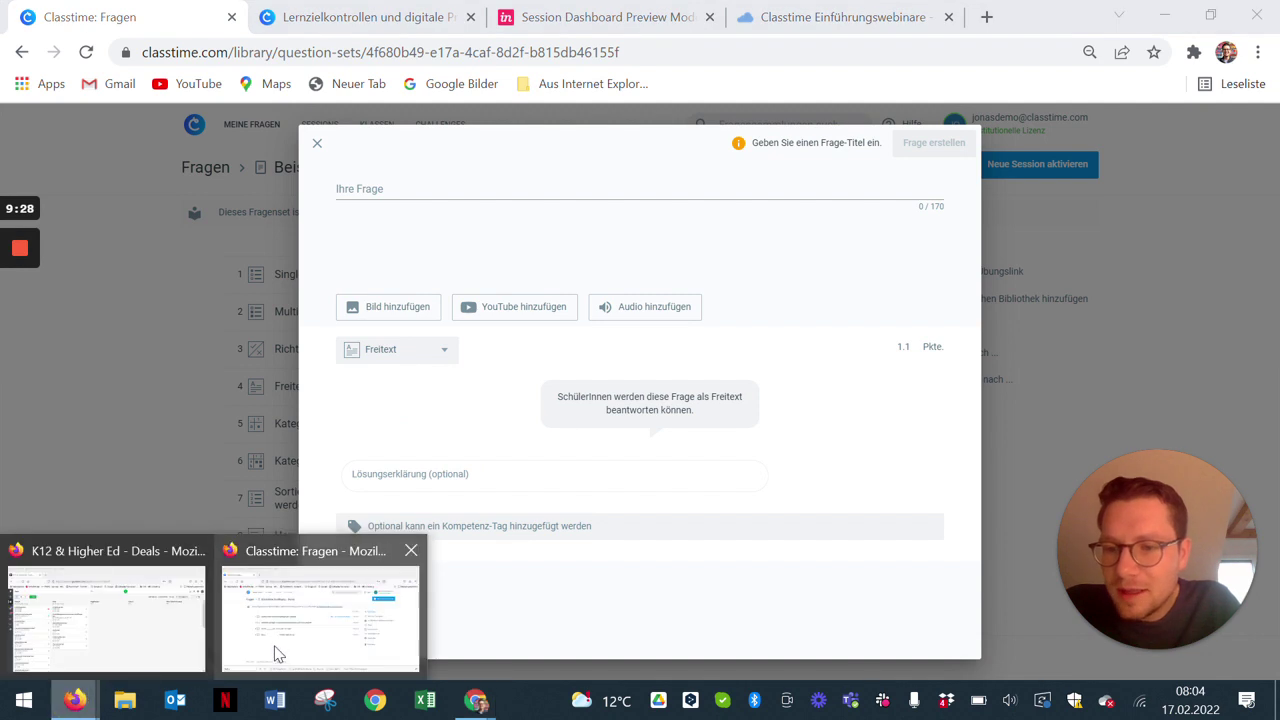
left_click(274, 654)
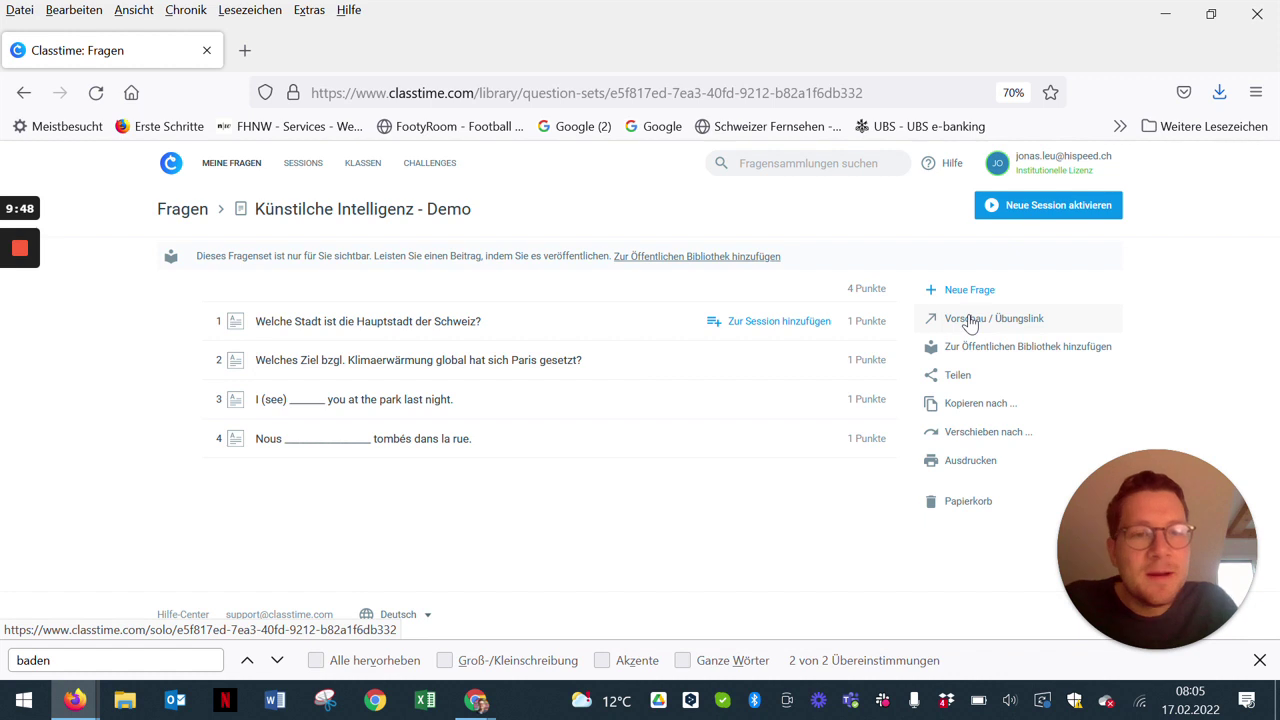
Step: Launch the Künstliche Intelligenz - Demo set's Vorschau / Übungslink student preview in a new tab
left_click(965, 320)
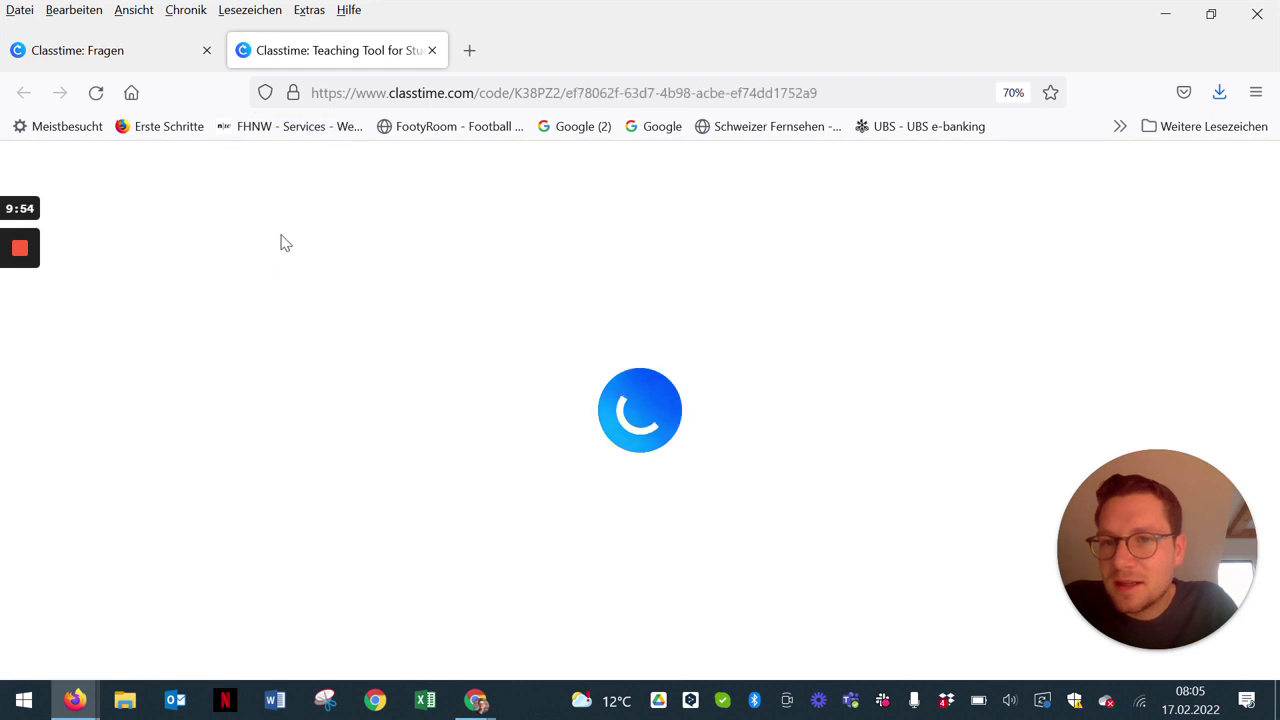
left_click(150, 176)
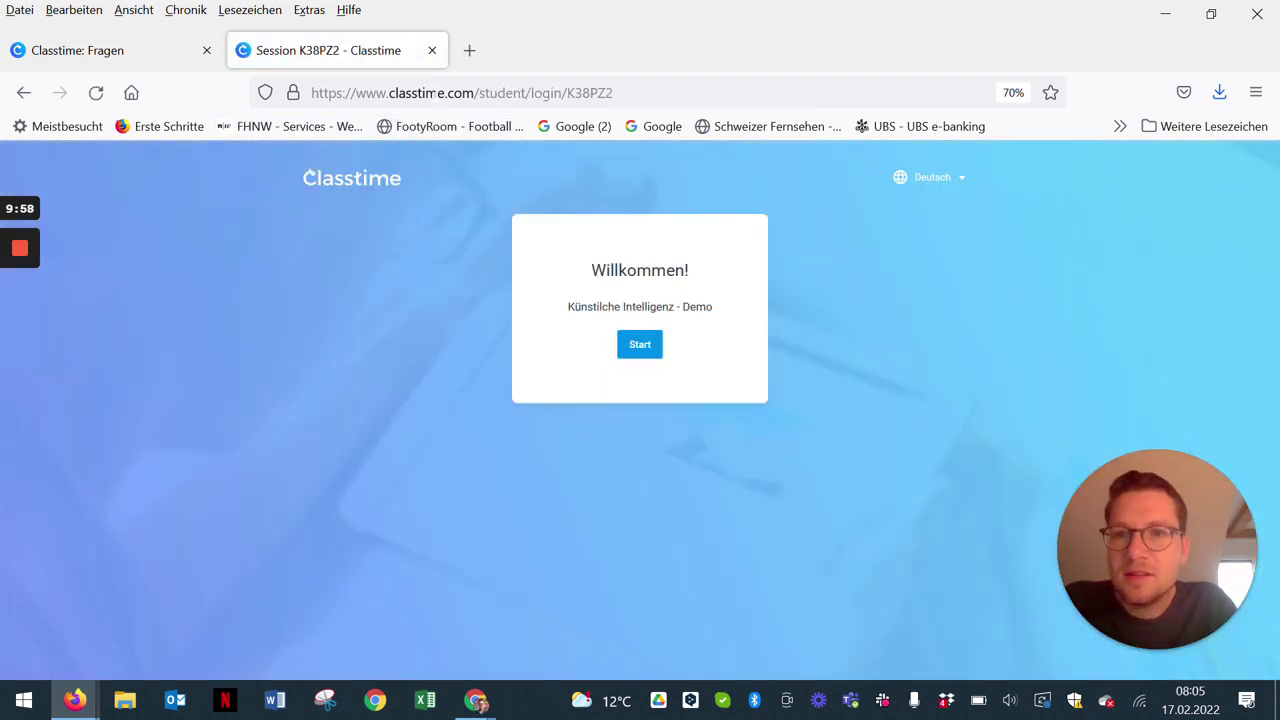
Step: Reload the student link for session K38PZ2 and start it from the Willkommen page
left_click(436, 92)
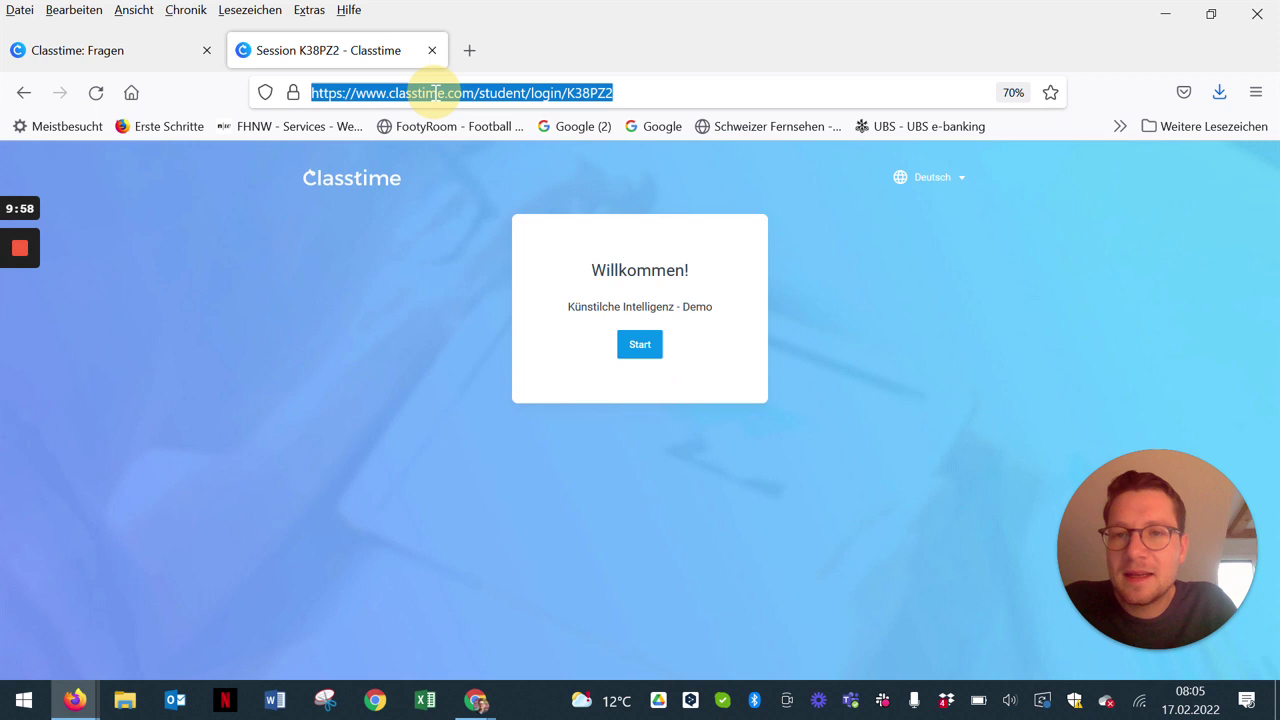
left_click(161, 267)
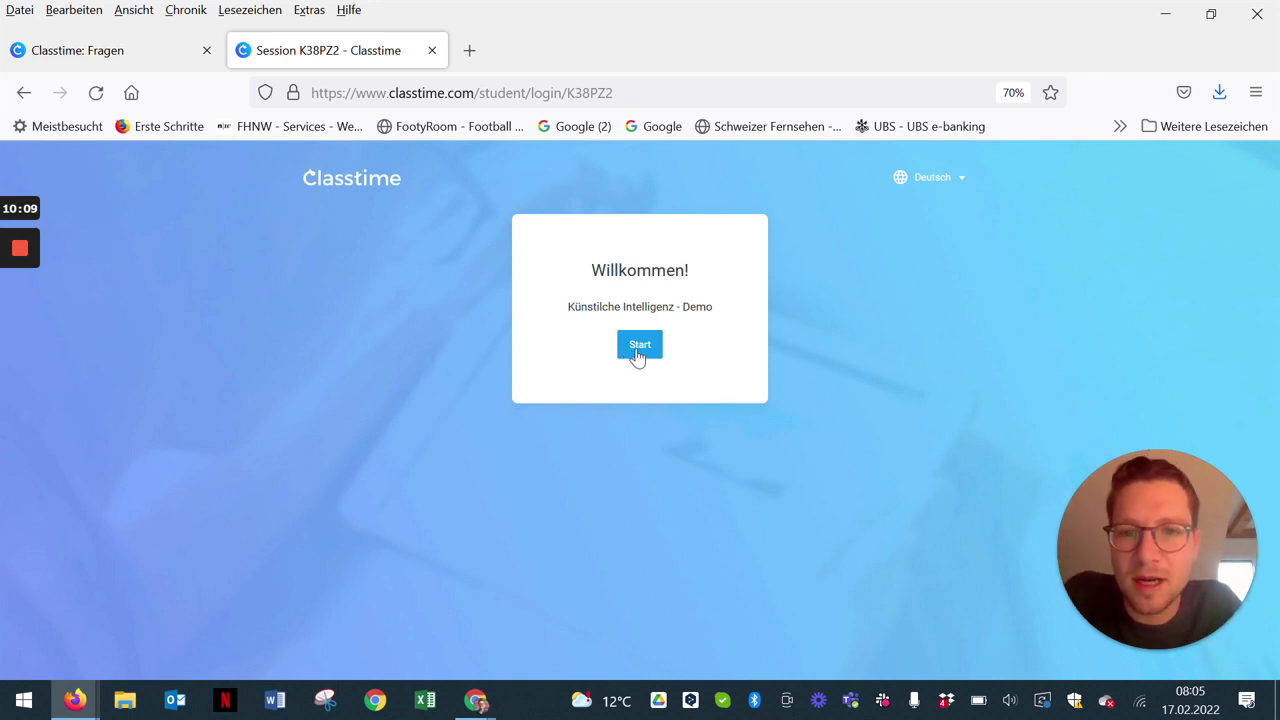
left_click(638, 350)
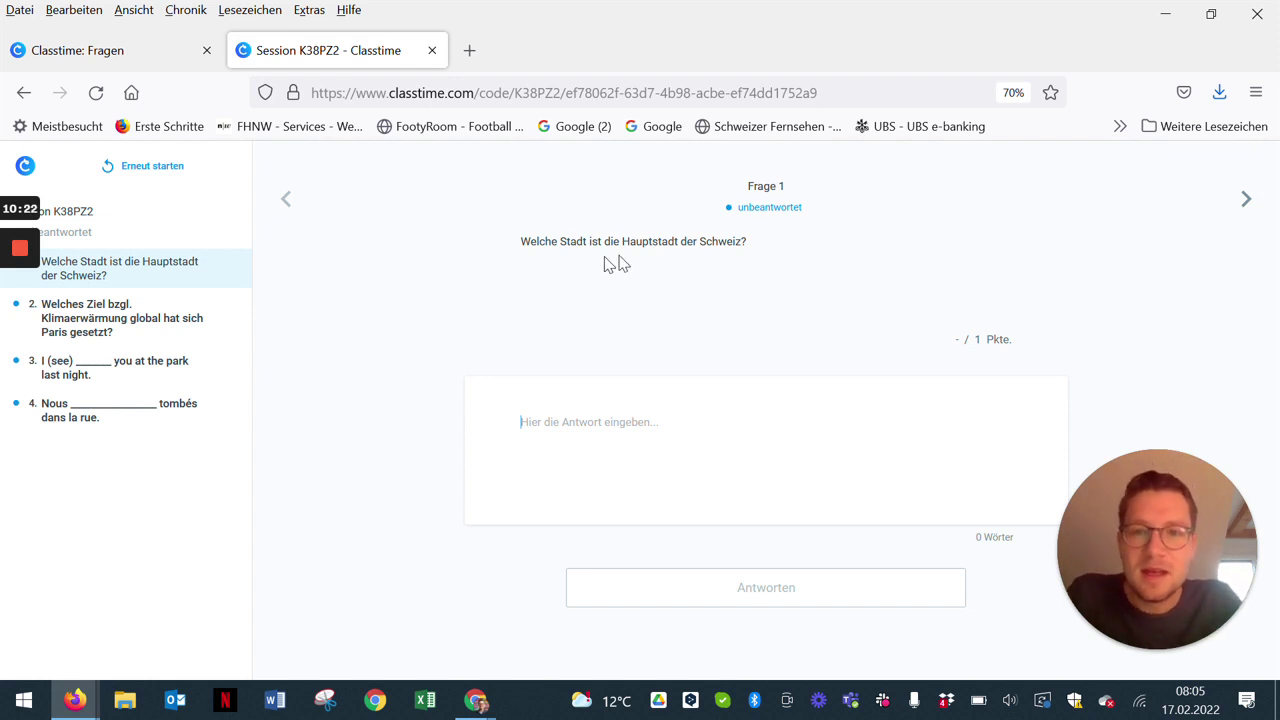
Step: Submit Bern for question 1, then edit it to Berna and resubmit
type("Bern")
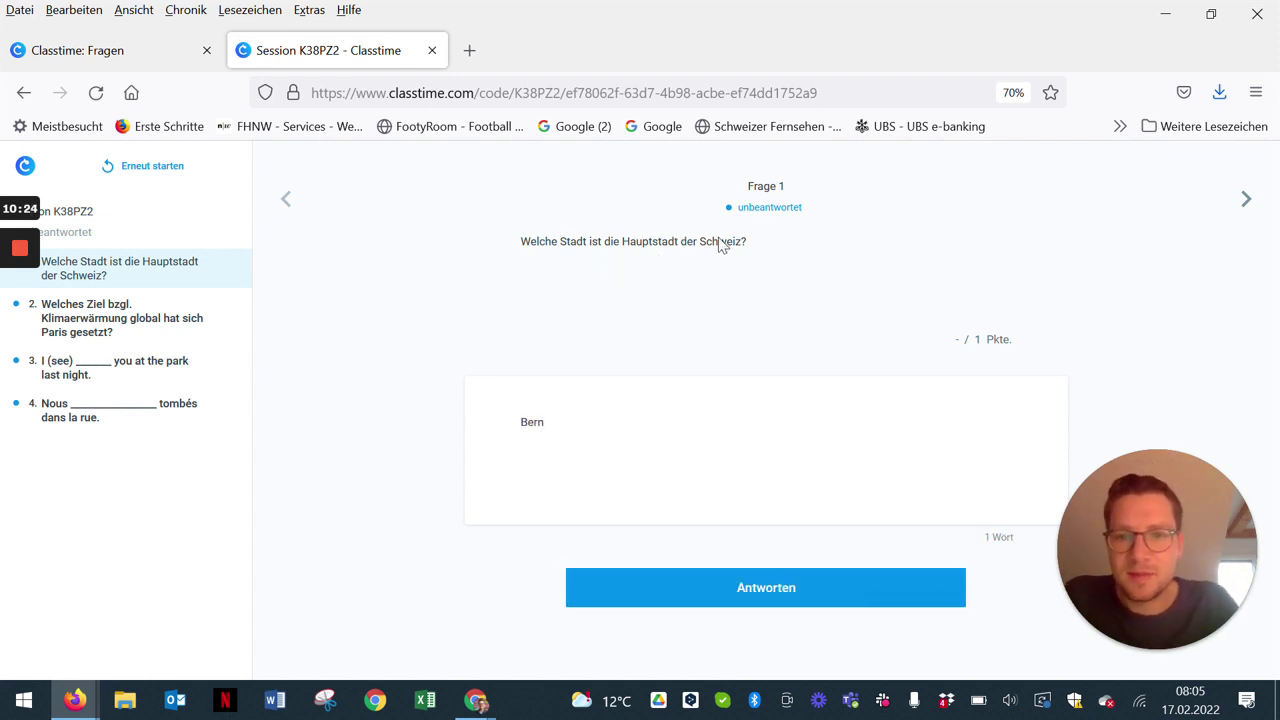
left_click(730, 598)
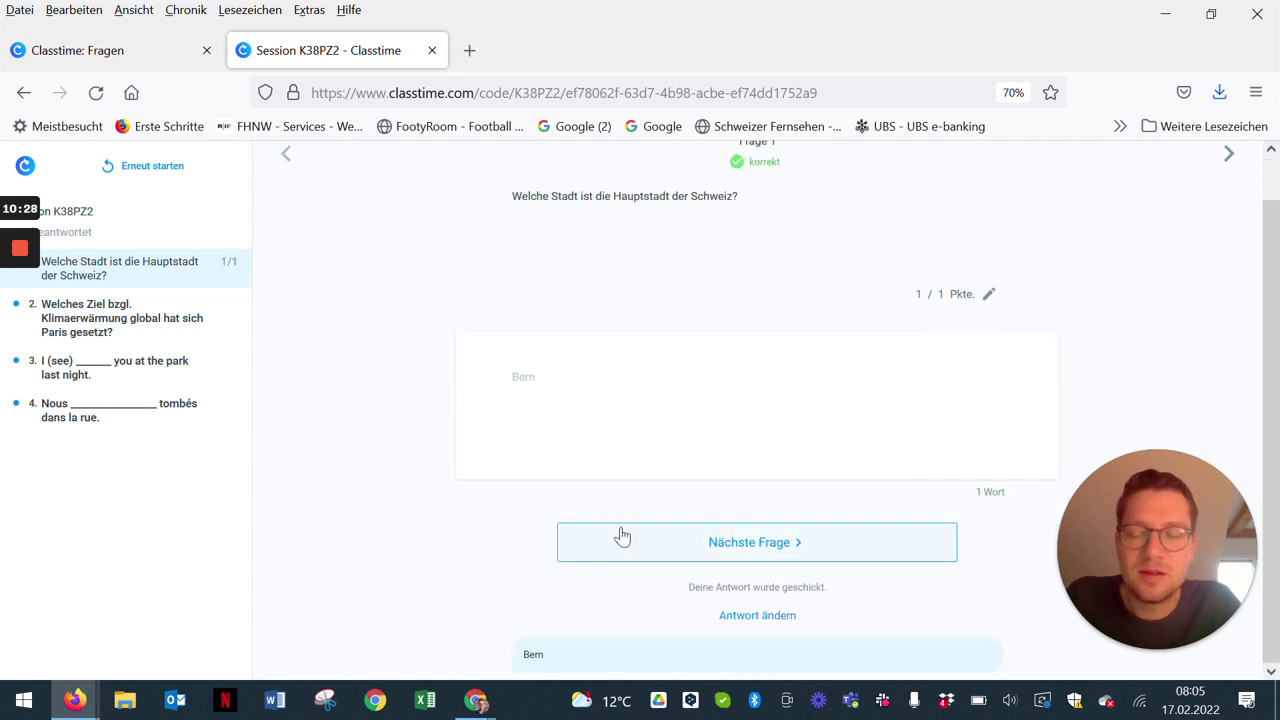
double_click(528, 653)
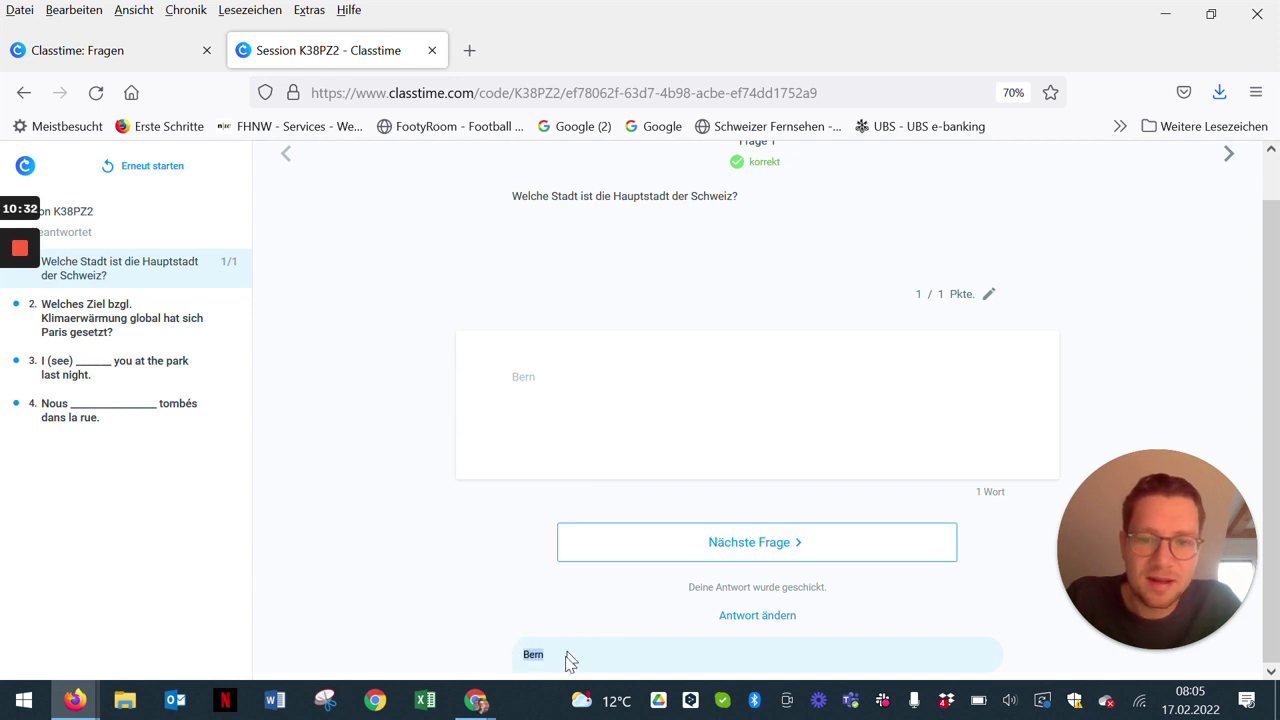
left_click(753, 627)
left_click(586, 429)
type("a")
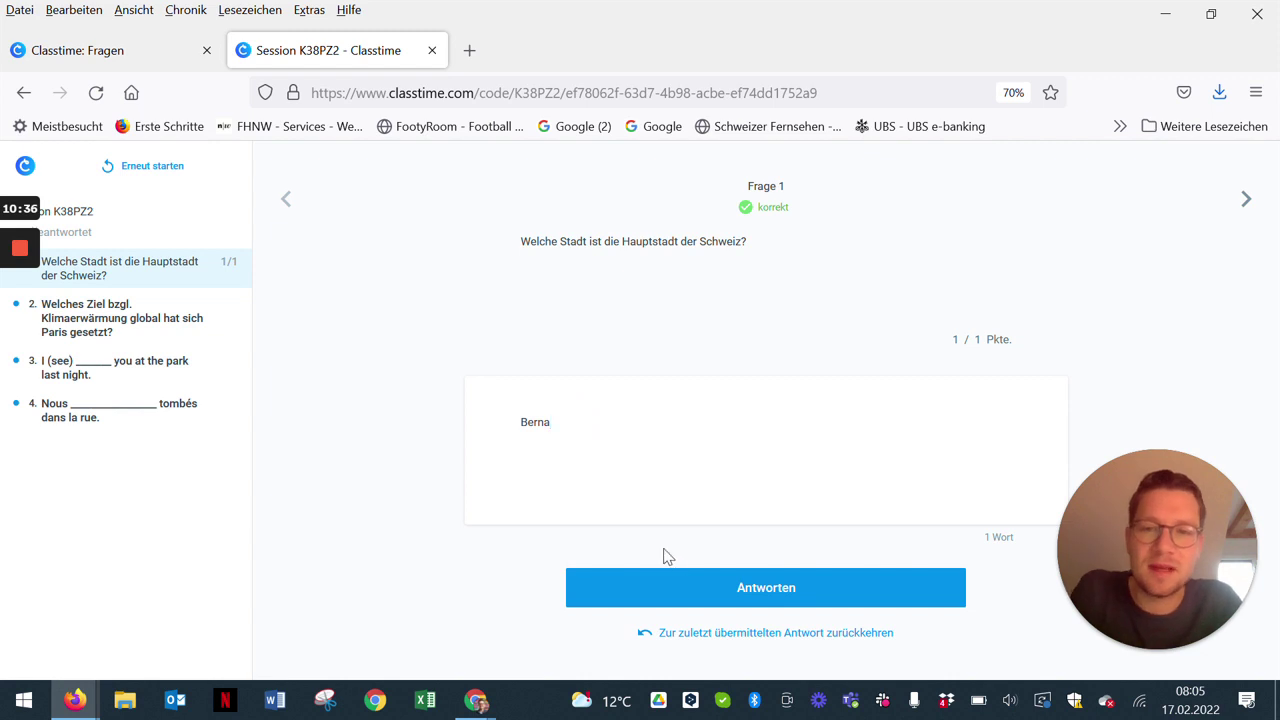
left_click(704, 585)
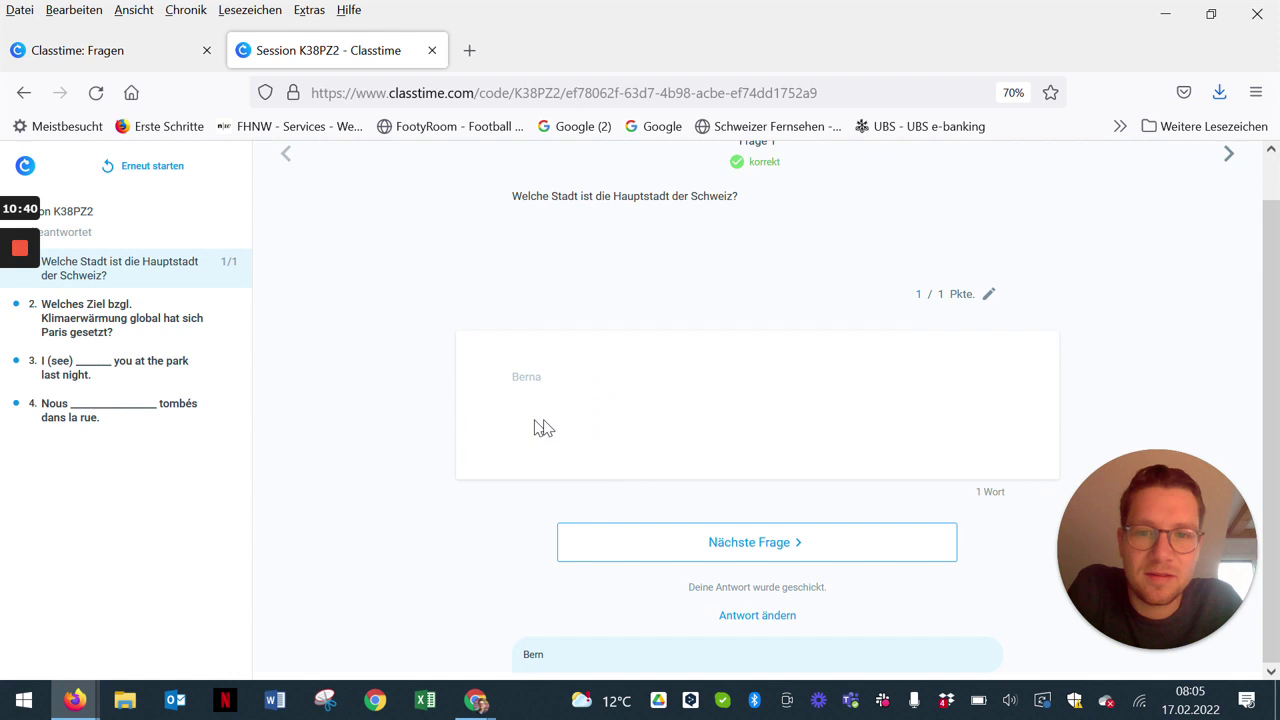
Step: Revise the answer to Berne and submit it again
left_click(757, 618)
left_click(596, 426)
key("BackSpace")
type("3")
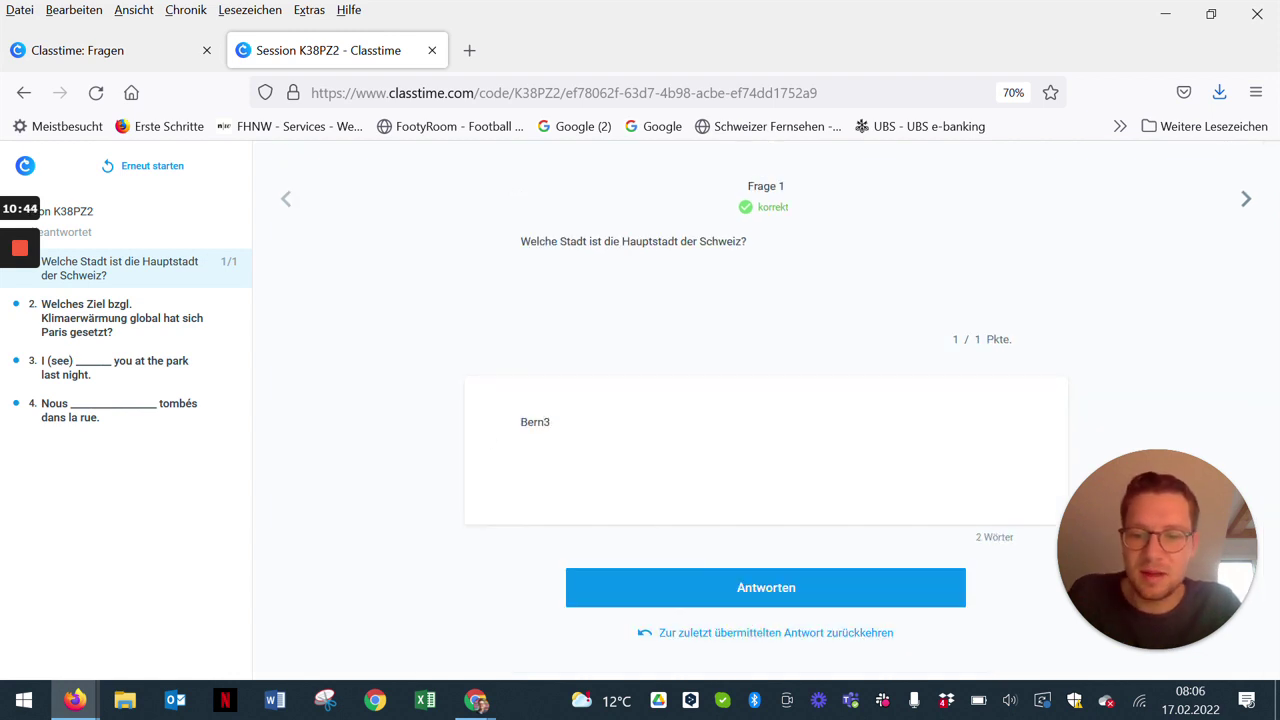
key("BackSpace")
type("e")
left_click(734, 580)
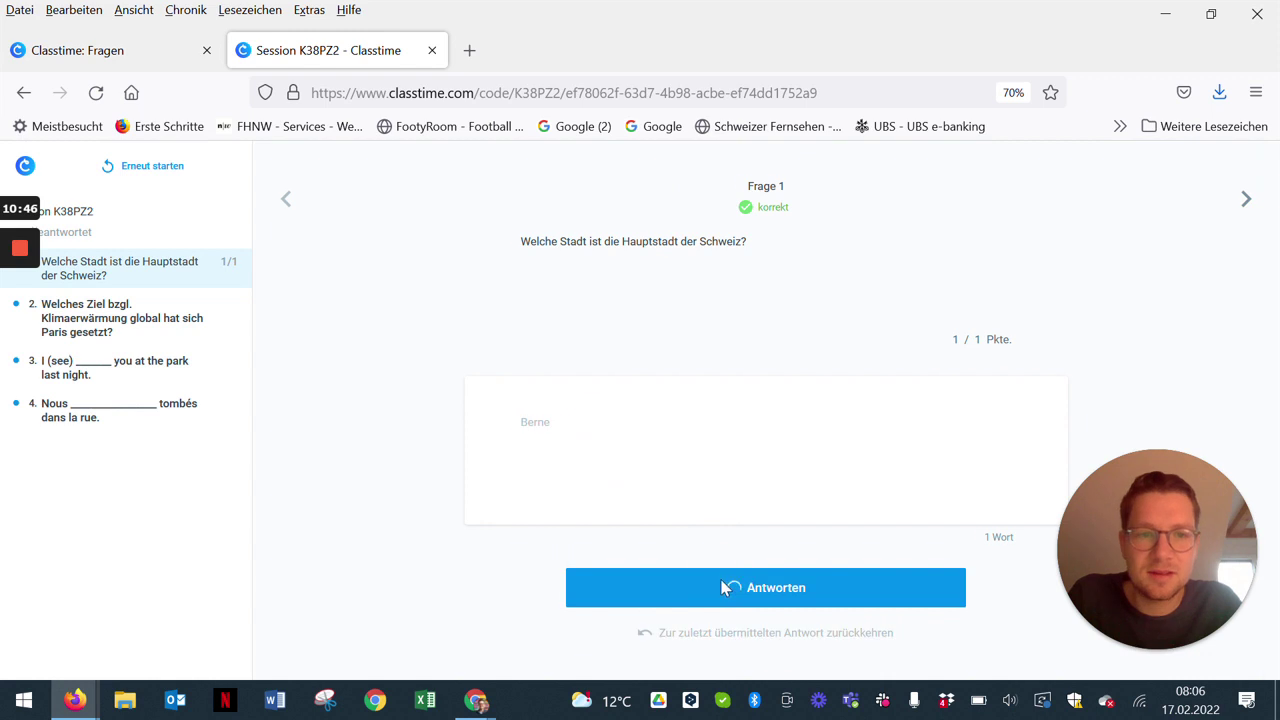
Step: Replace the answer with Zürich and submit it
left_click(728, 614)
left_click_drag(600, 428, 265, 405)
type("Zürich")
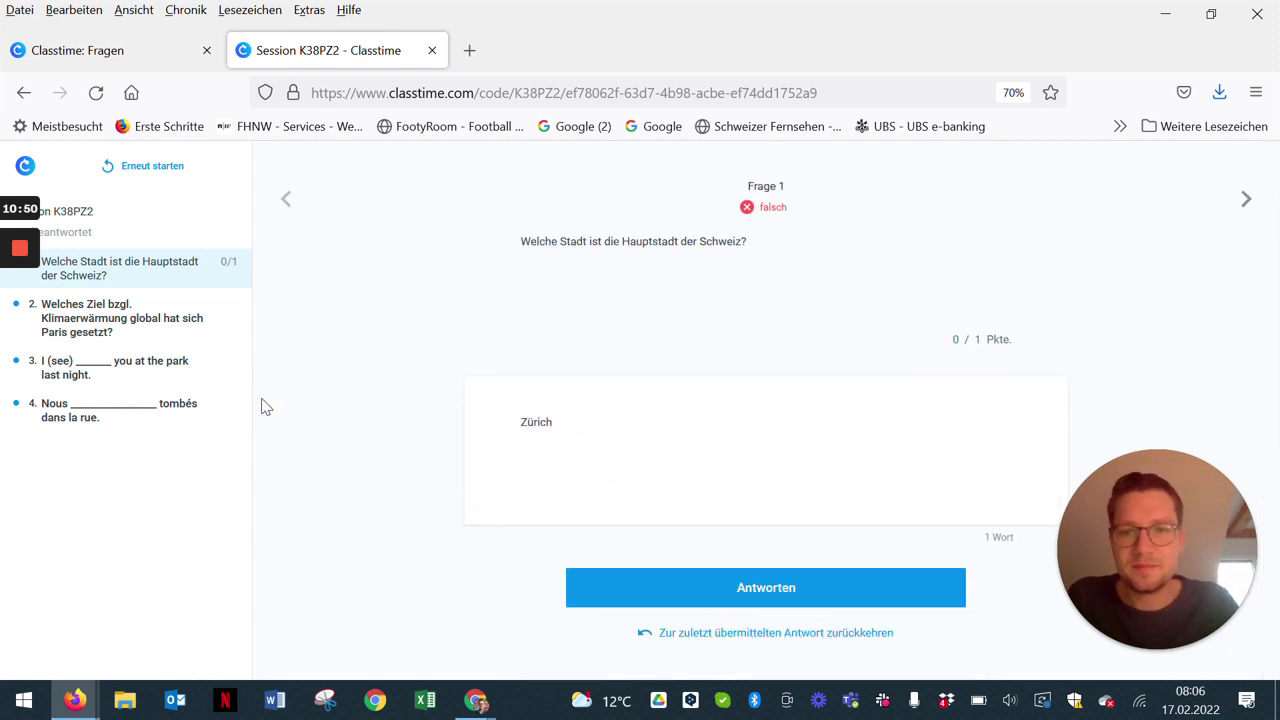
left_click(668, 588)
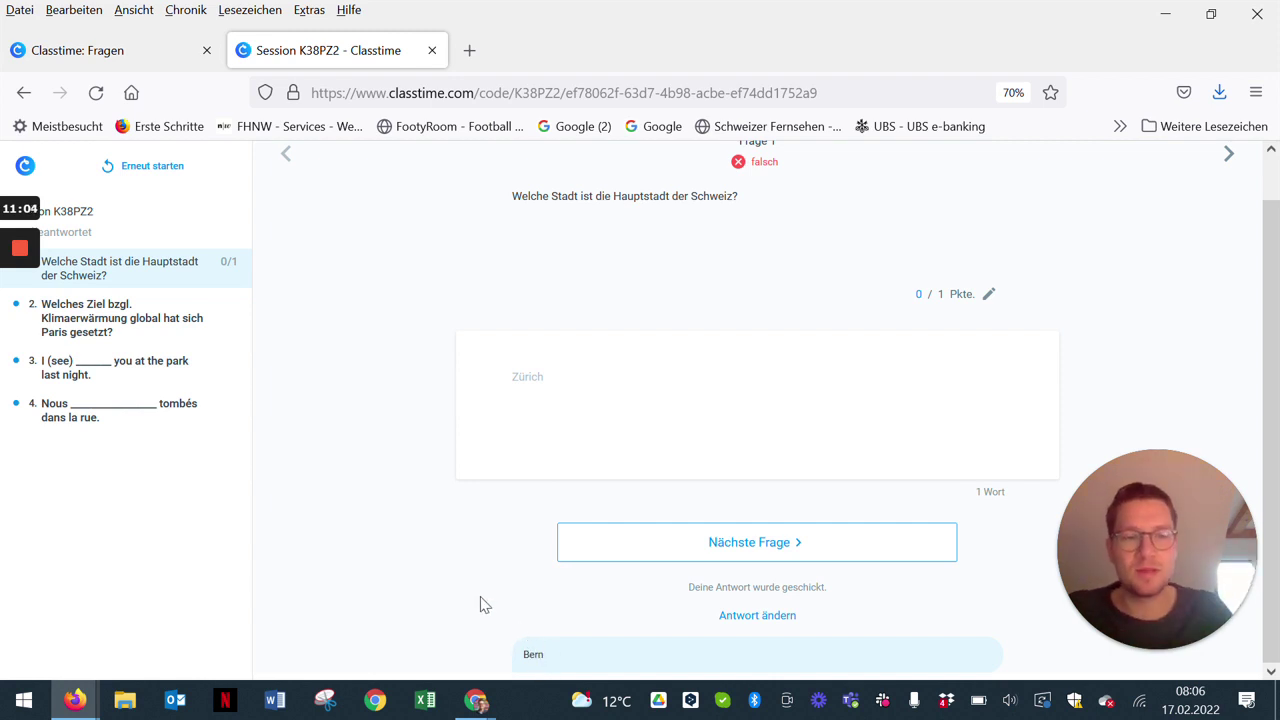
left_click(150, 332)
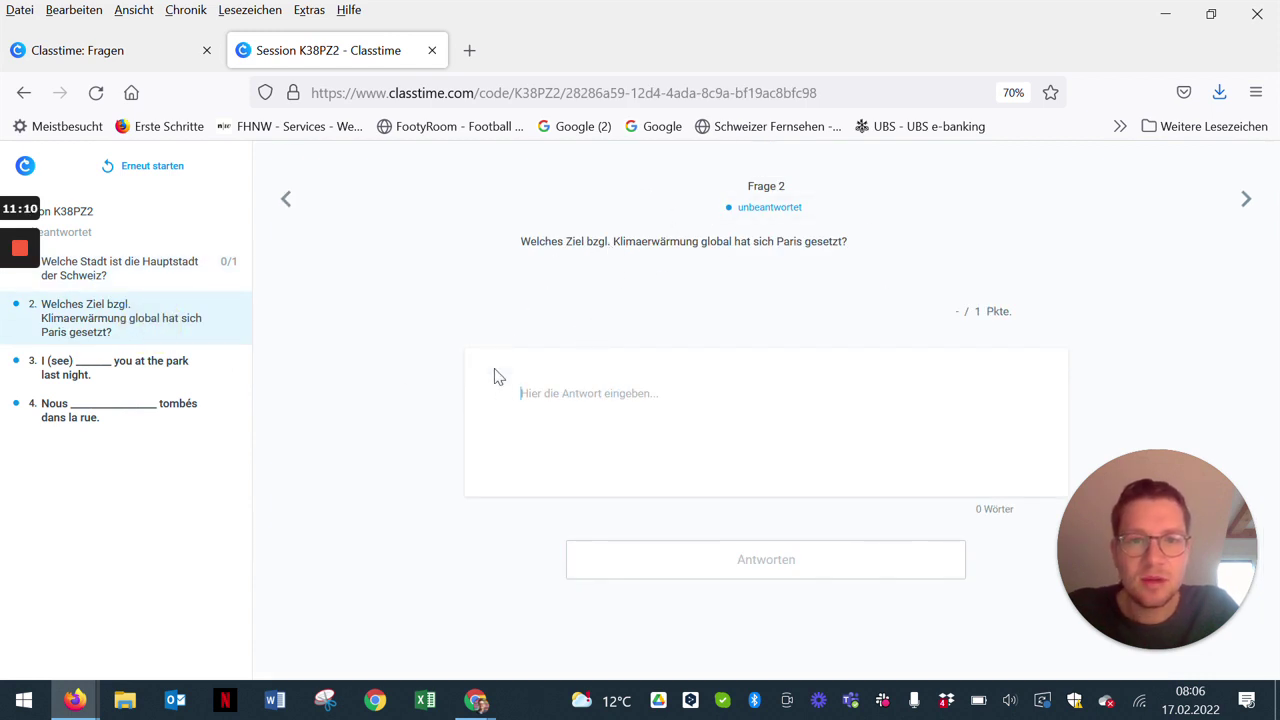
Step: Submit 1.5 Grad for question 2, then revise it to 1,50 Grad Celsius
type("1")
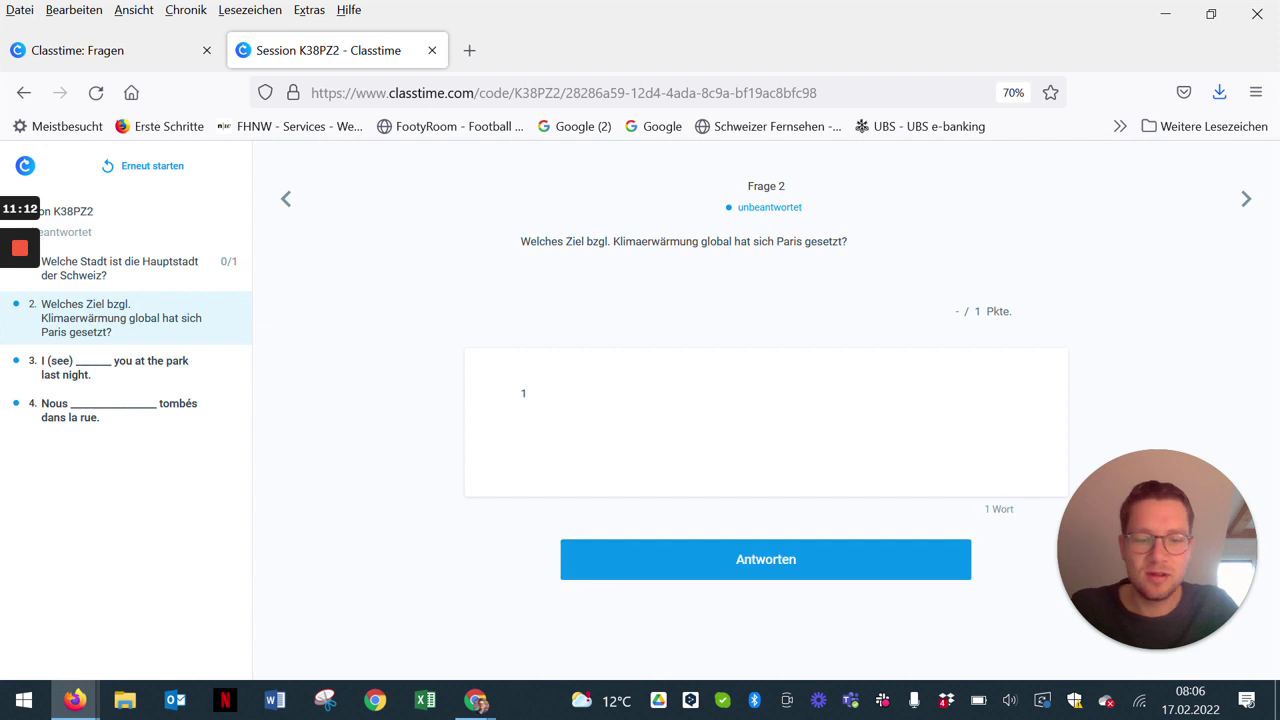
type(".5 Grad")
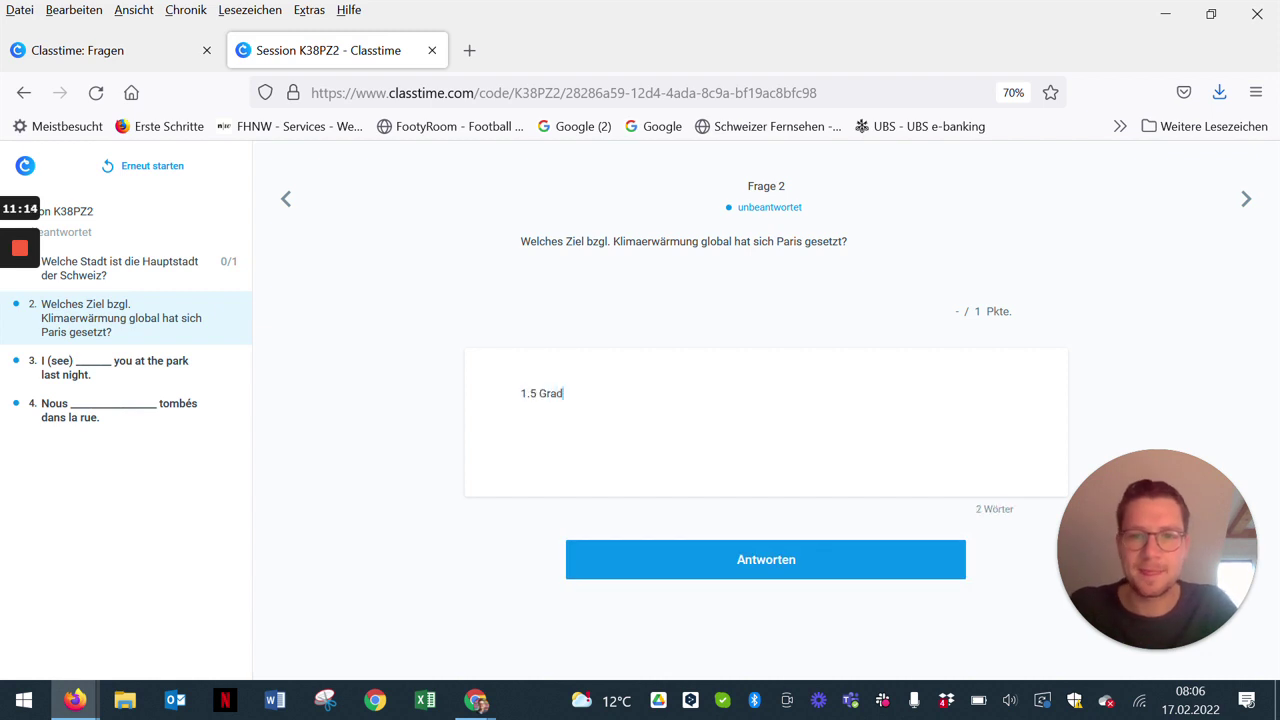
left_click(690, 567)
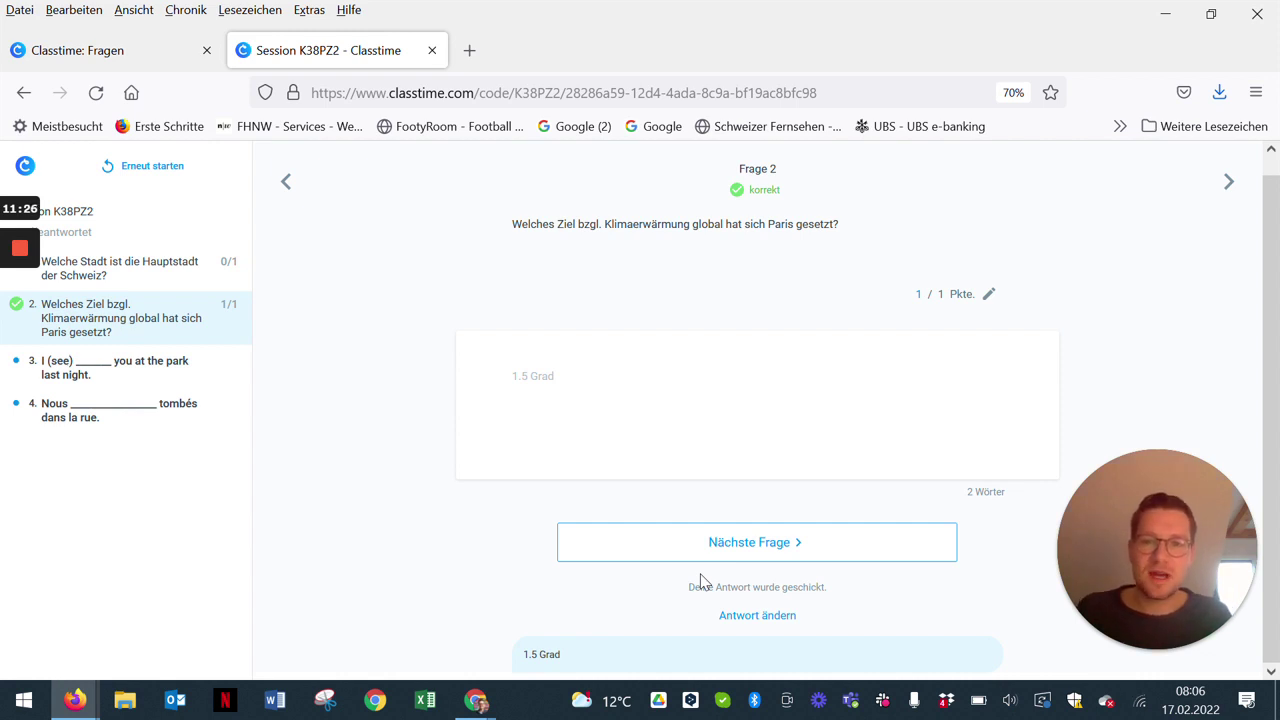
left_click(783, 617)
left_click(531, 393)
key("BackSpace")
type(",")
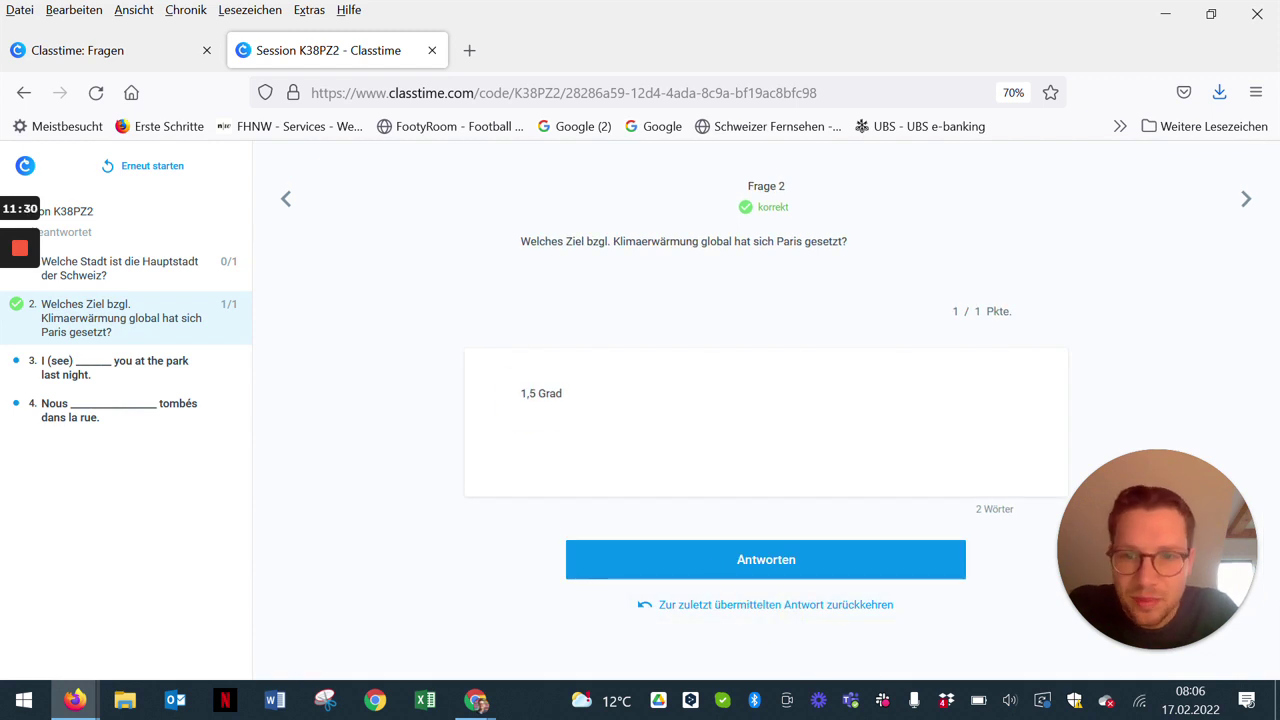
type("0")
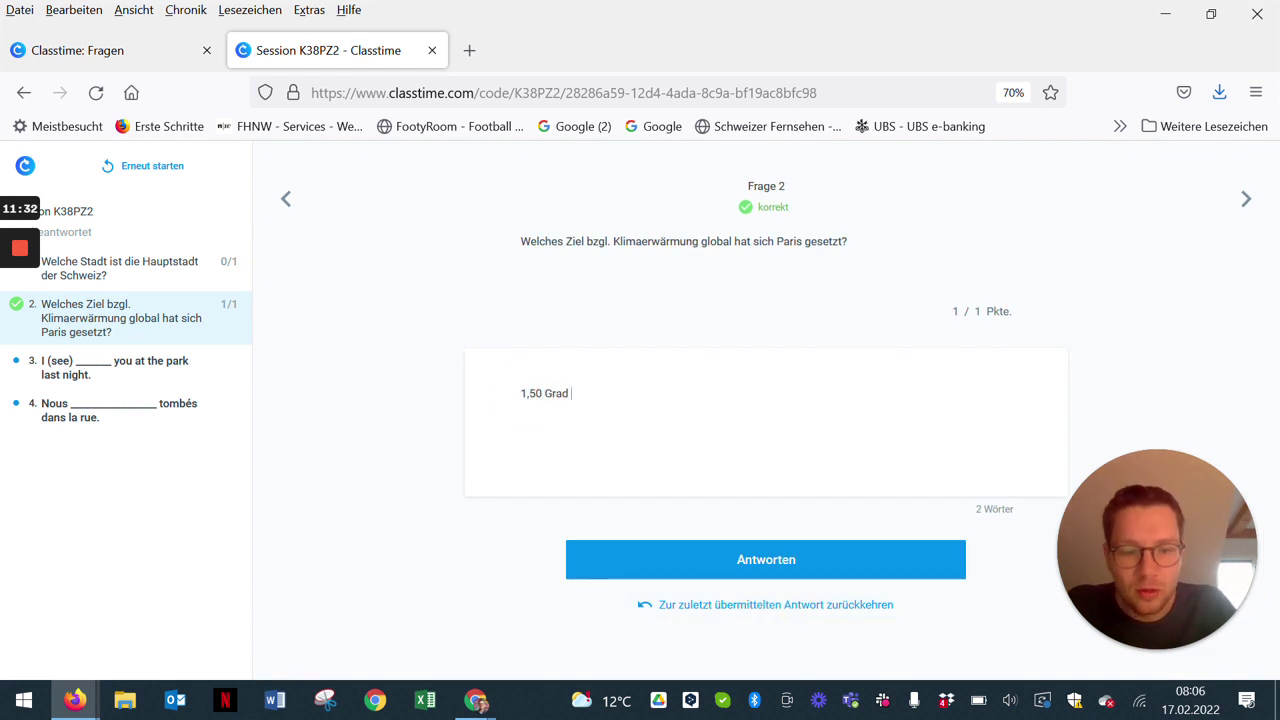
type("lsius")
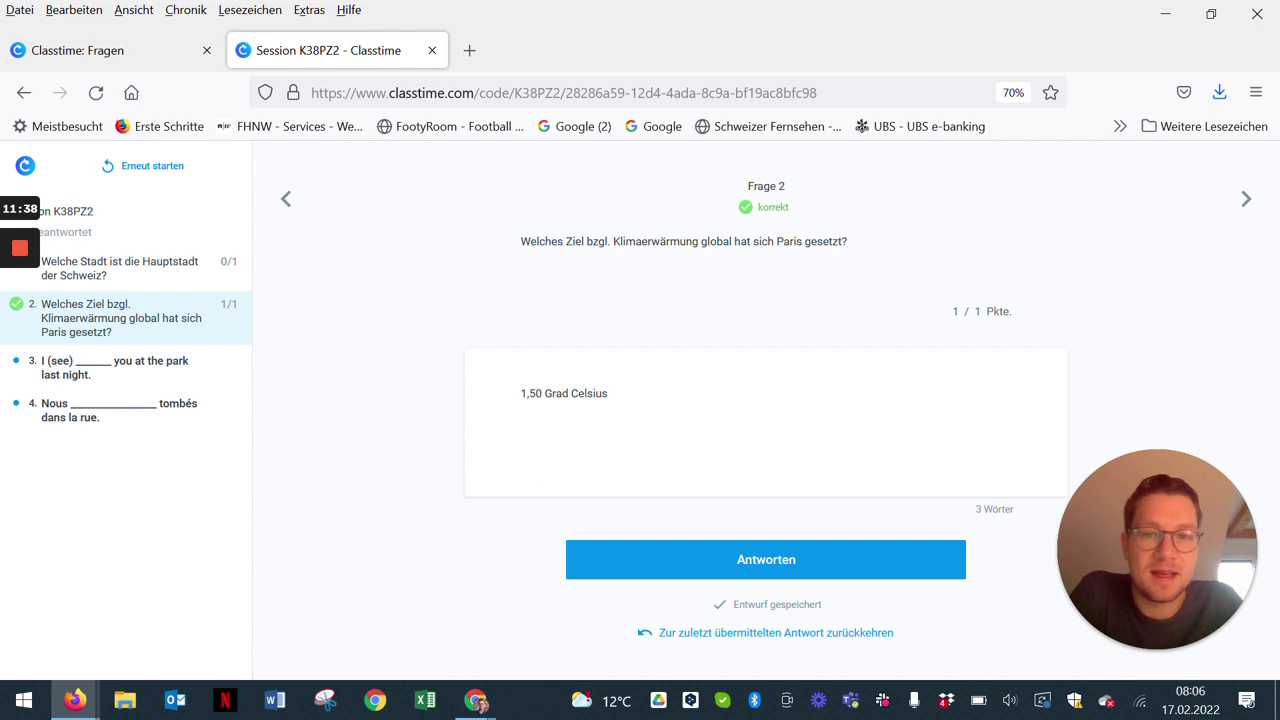
left_click(624, 556)
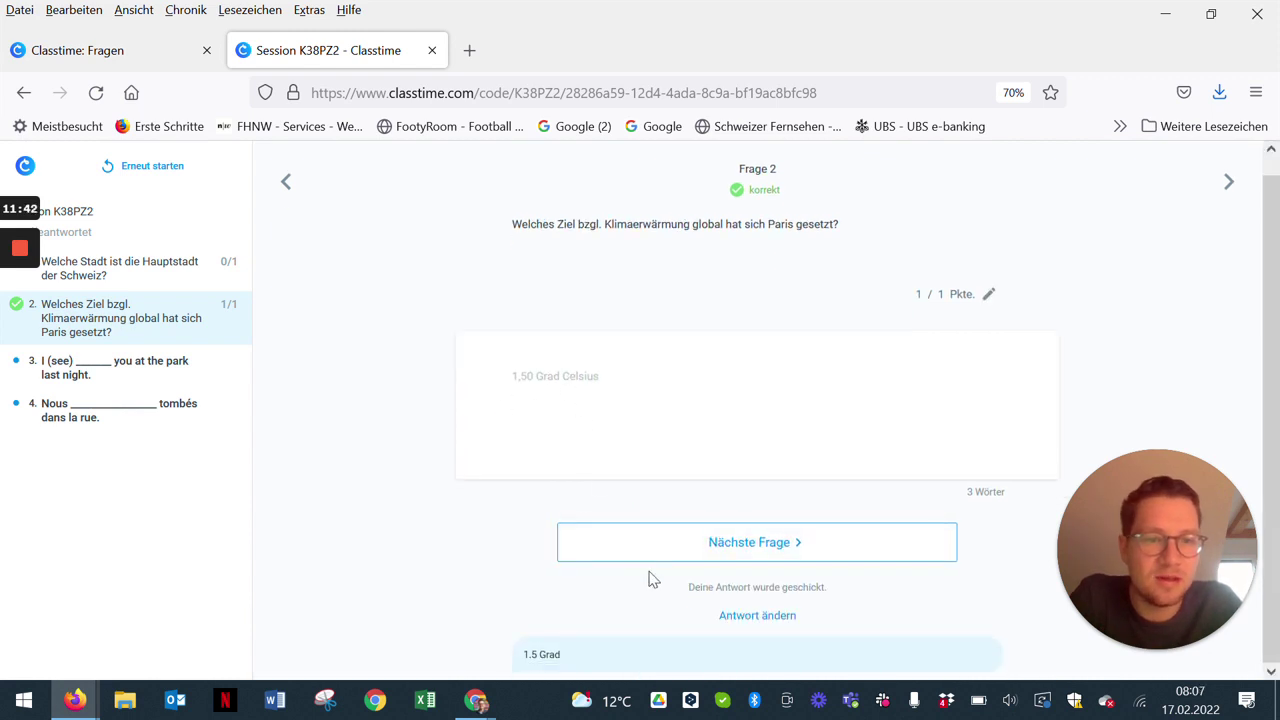
Step: Misspell the answer as 1,50 Grat Celsius and resubmit it
left_click(750, 616)
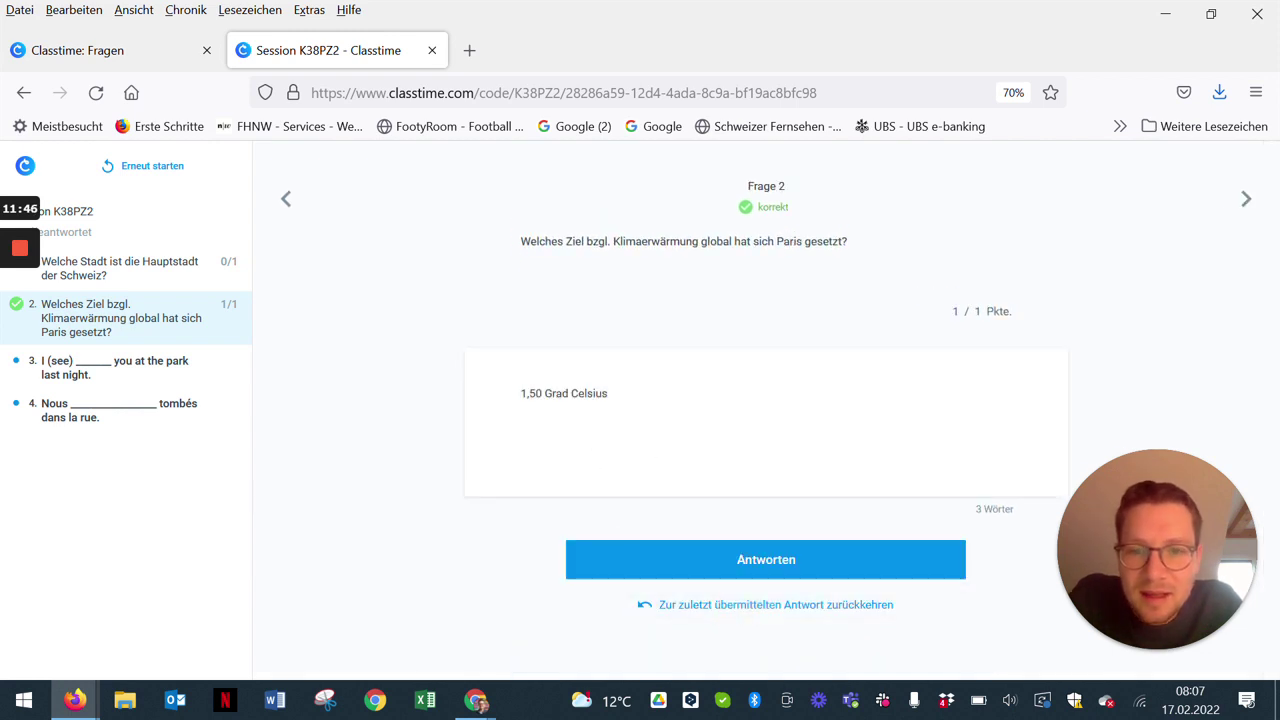
left_click(566, 393)
key("BackSpace")
type("t")
left_click(680, 560)
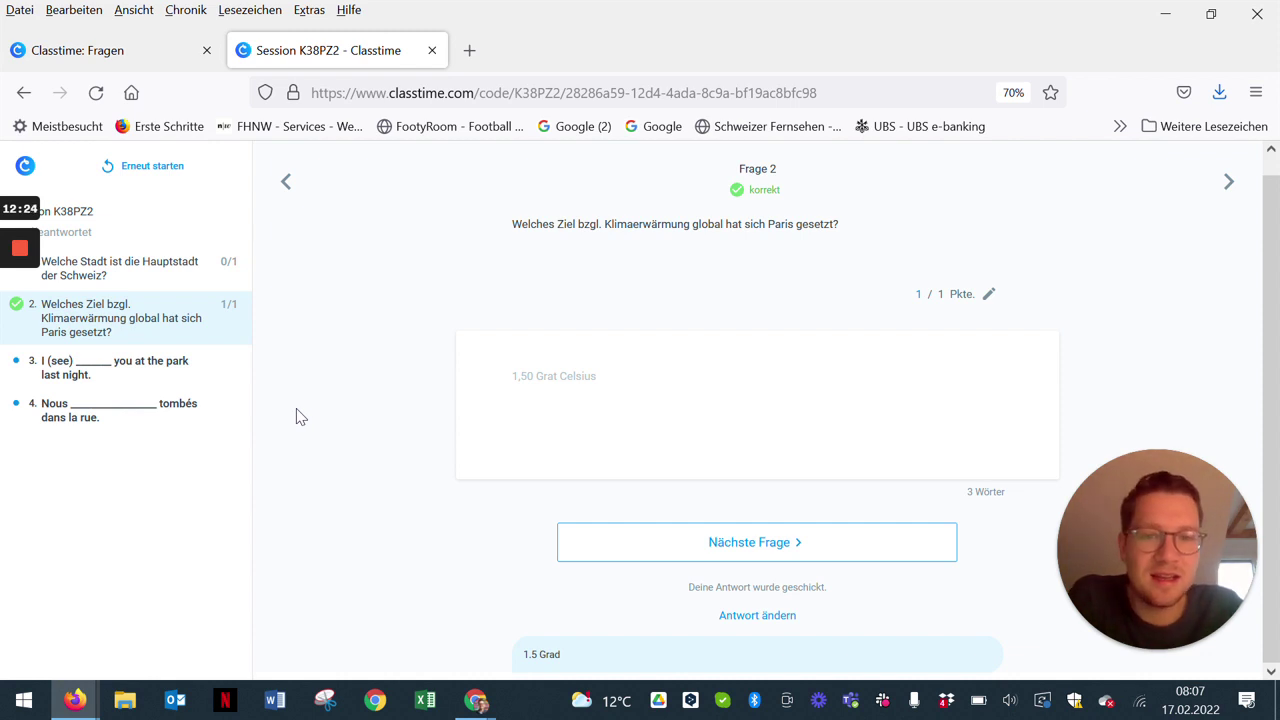
left_click(478, 702)
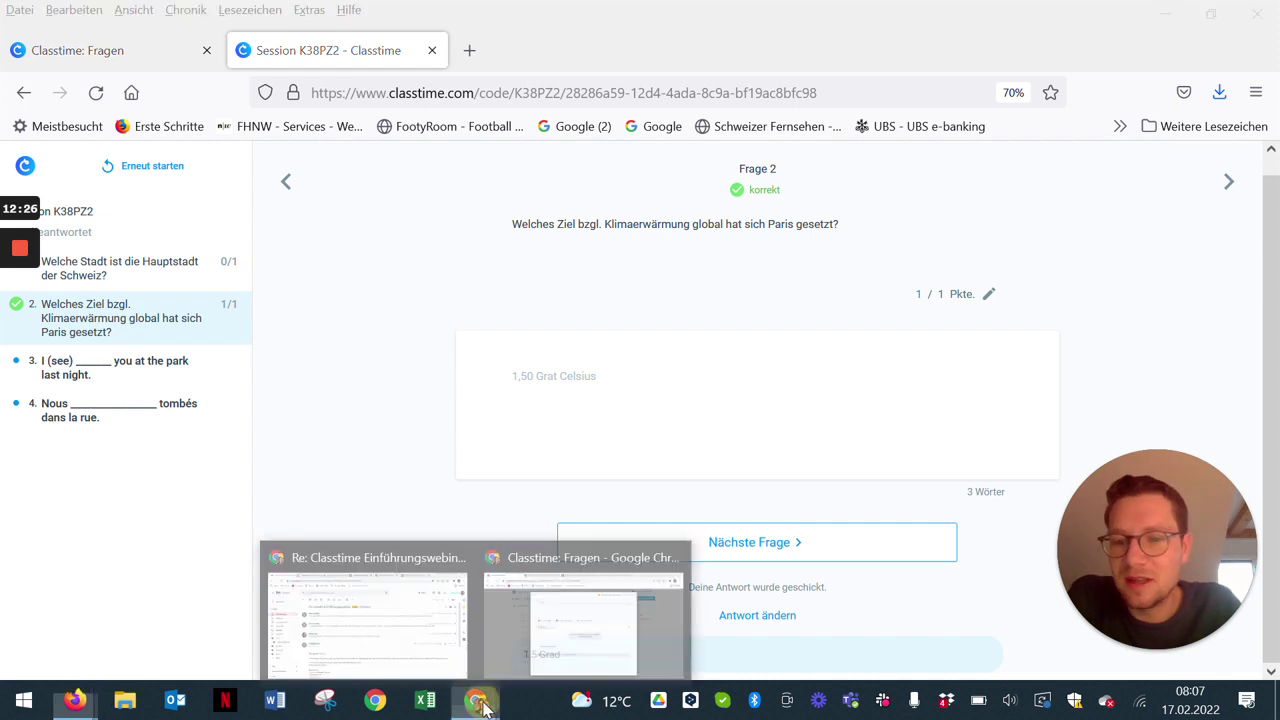
Step: Switch the new question's type to Sortieren and add a fifth answer option
left_click(556, 640)
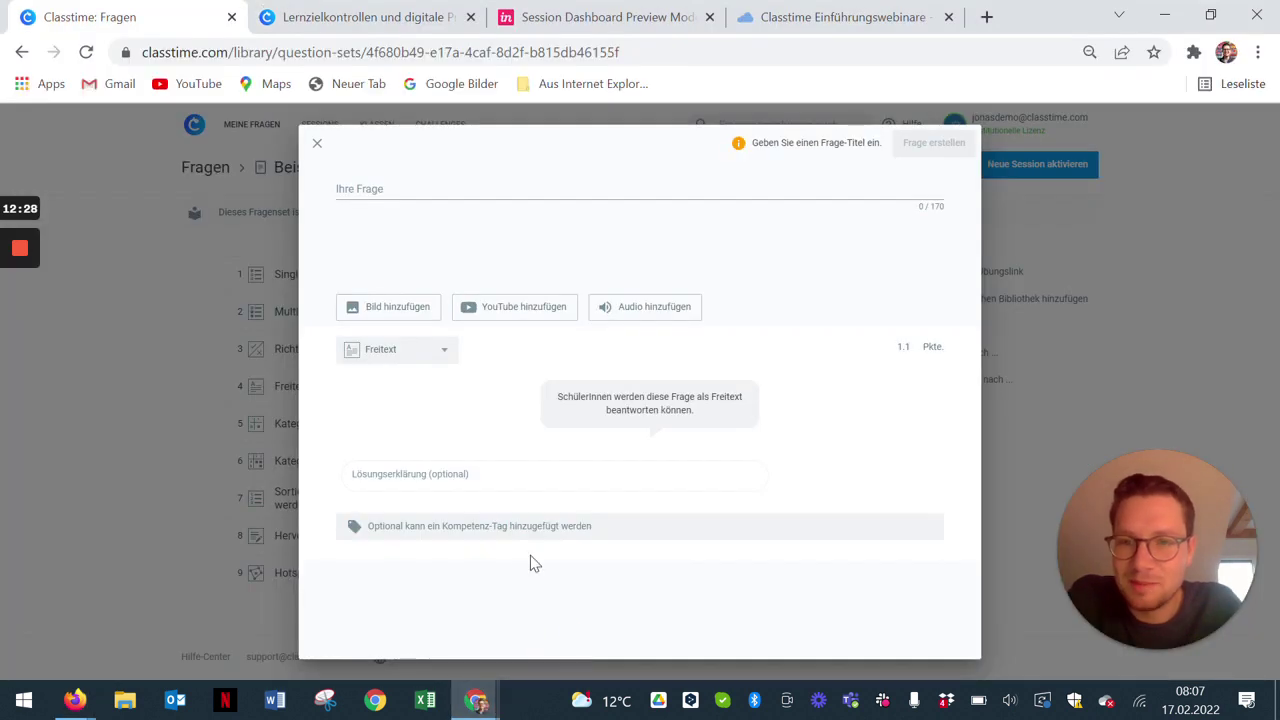
left_click(423, 352)
left_click(428, 498)
left_click(430, 518)
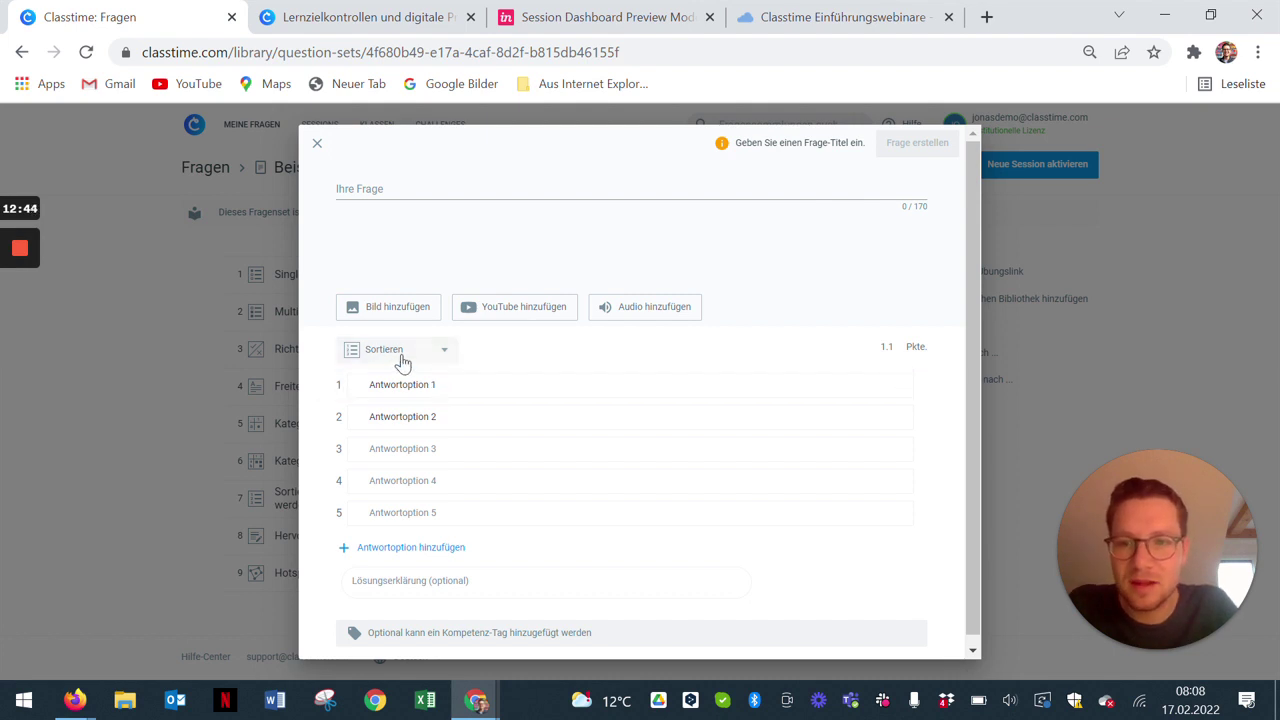
Step: Change to Kategorisieren, add a third column and row, and match each row to one column
left_click(401, 357)
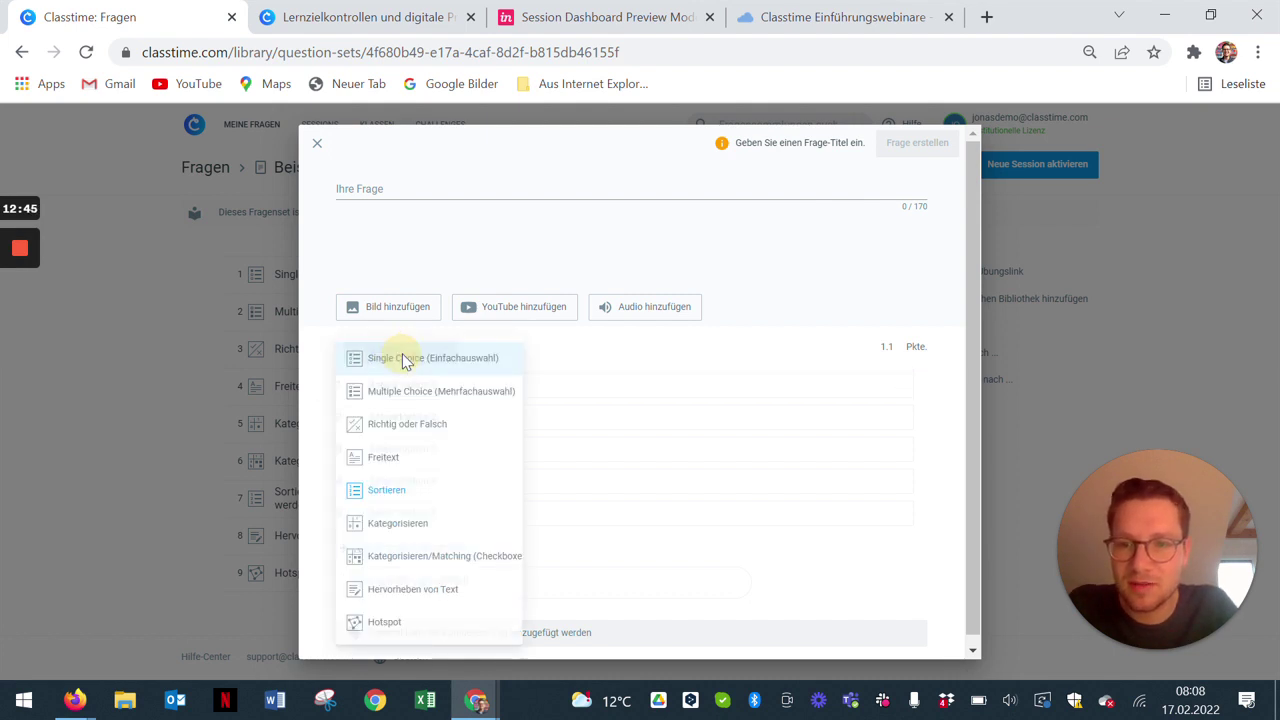
left_click(417, 537)
left_click(700, 405)
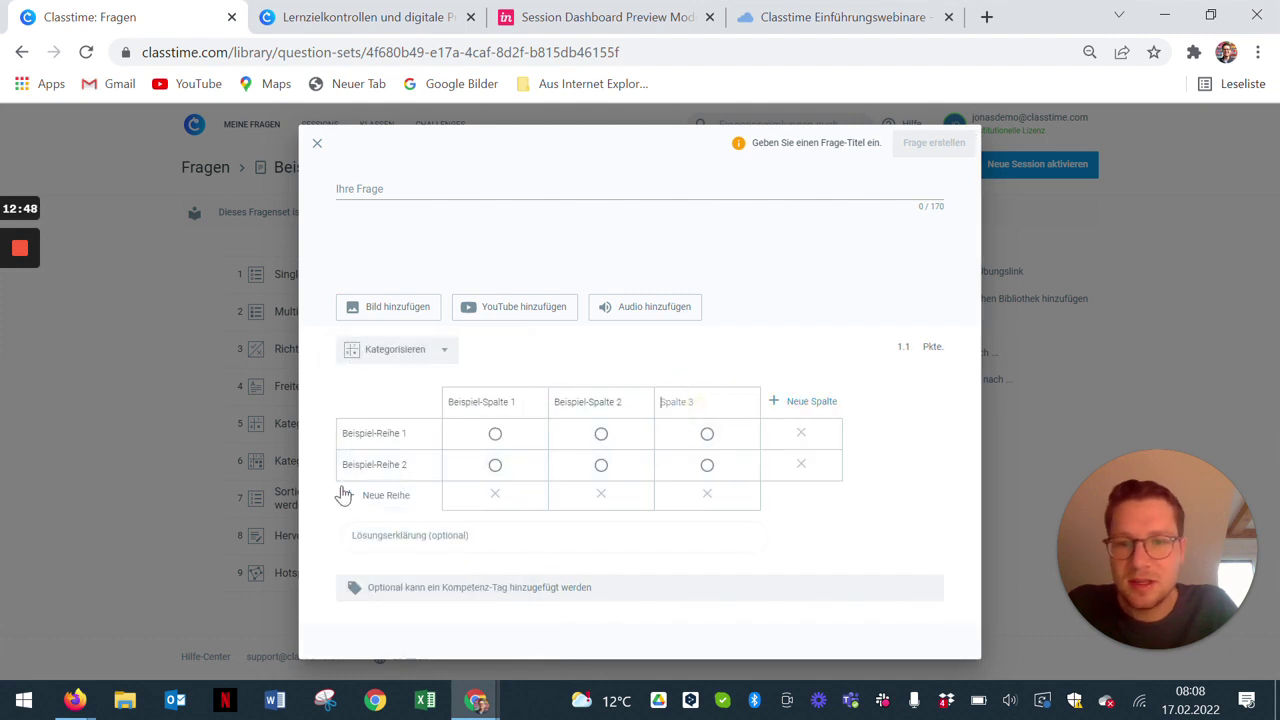
left_click(382, 500)
left_click(495, 465)
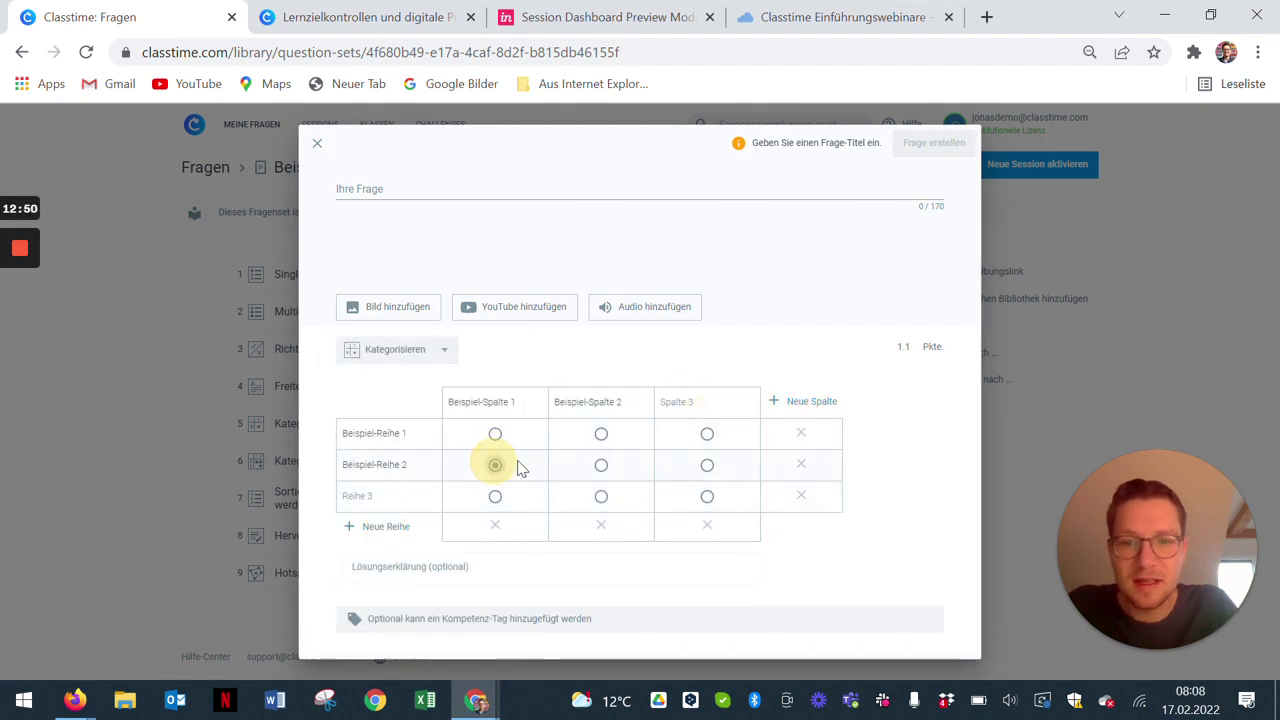
left_click(601, 434)
left_click(707, 496)
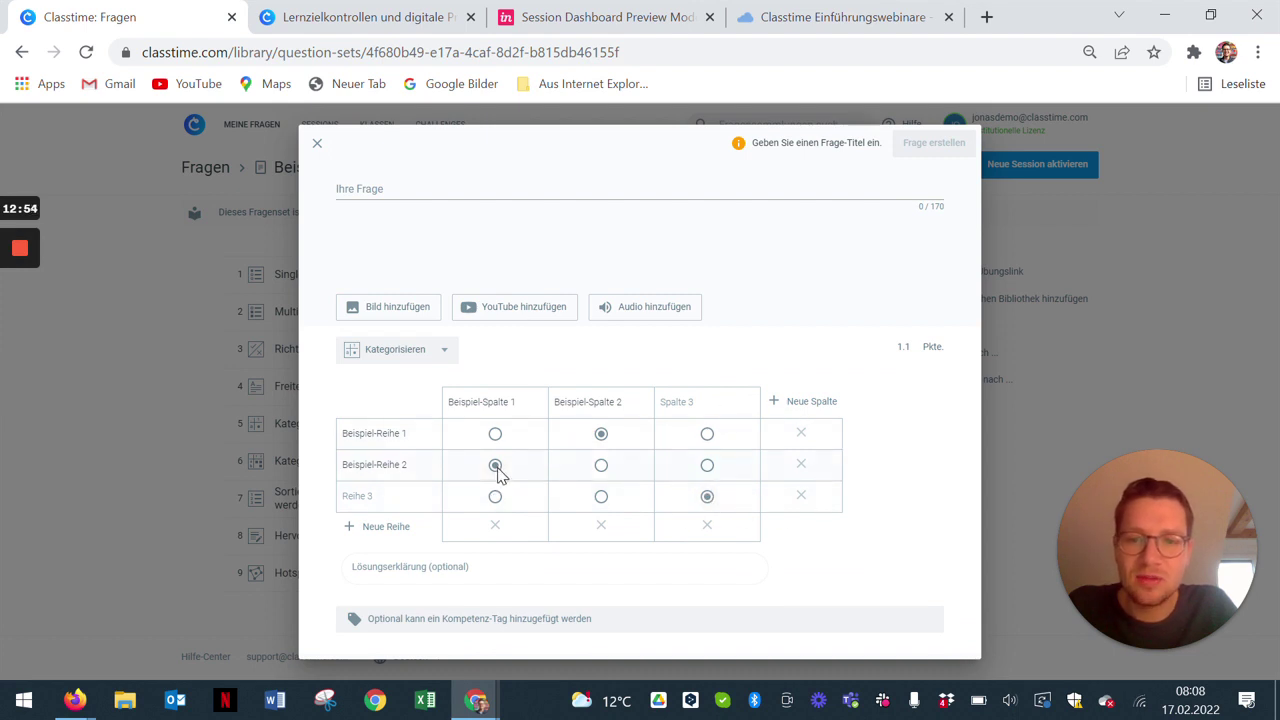
left_click(443, 349)
Step: Switch to Kategorisieren/Matching (Checkboxes), tick extra cells, and add a fourth column and row
left_click(444, 559)
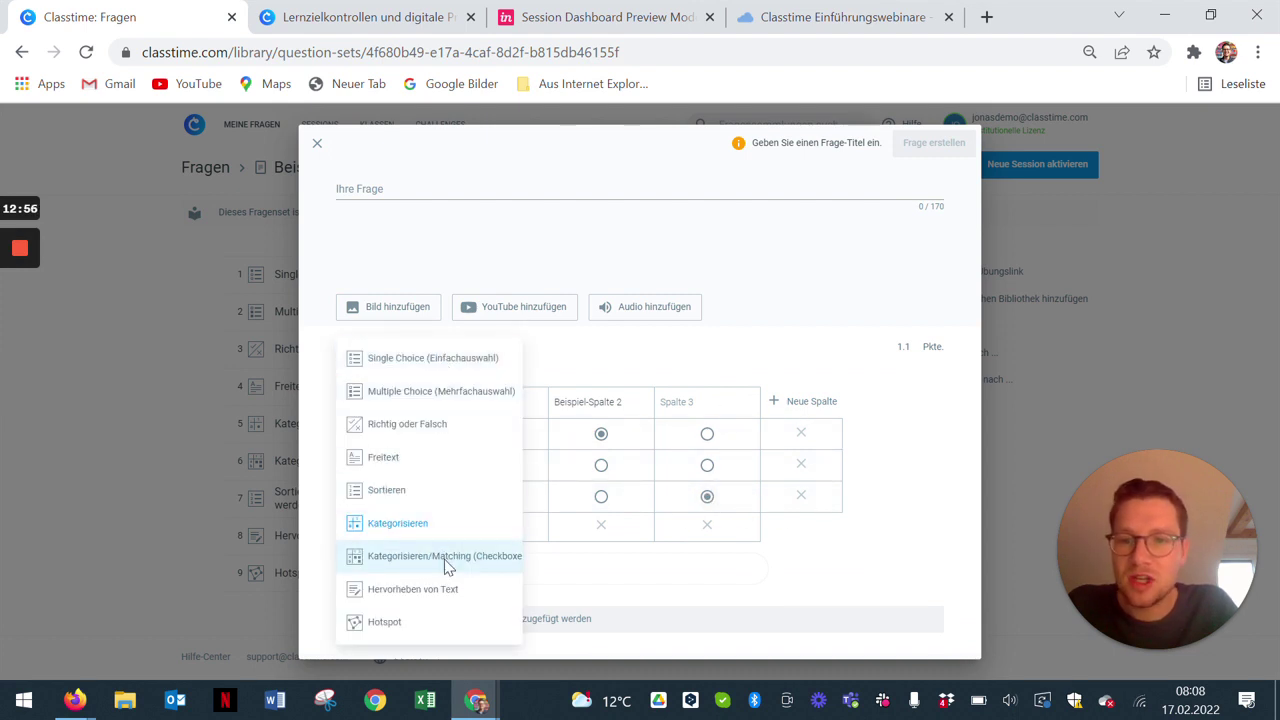
left_click(601, 465)
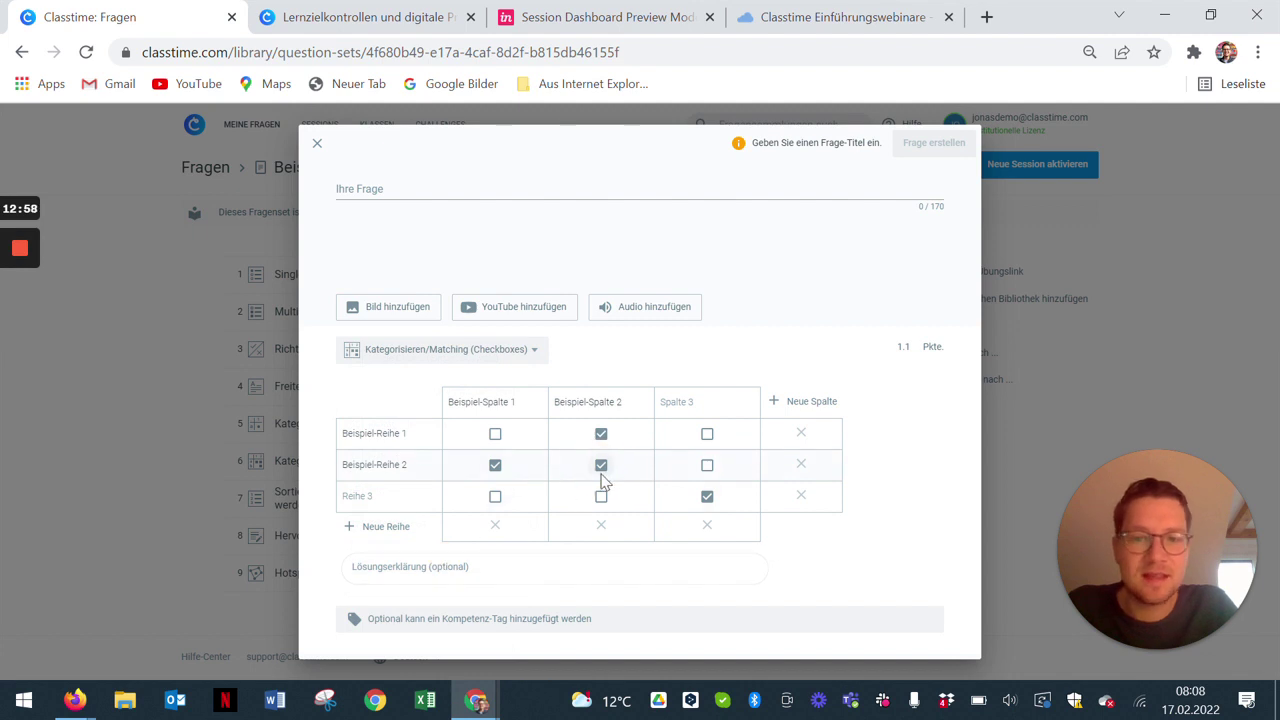
left_click(705, 468)
left_click(810, 401)
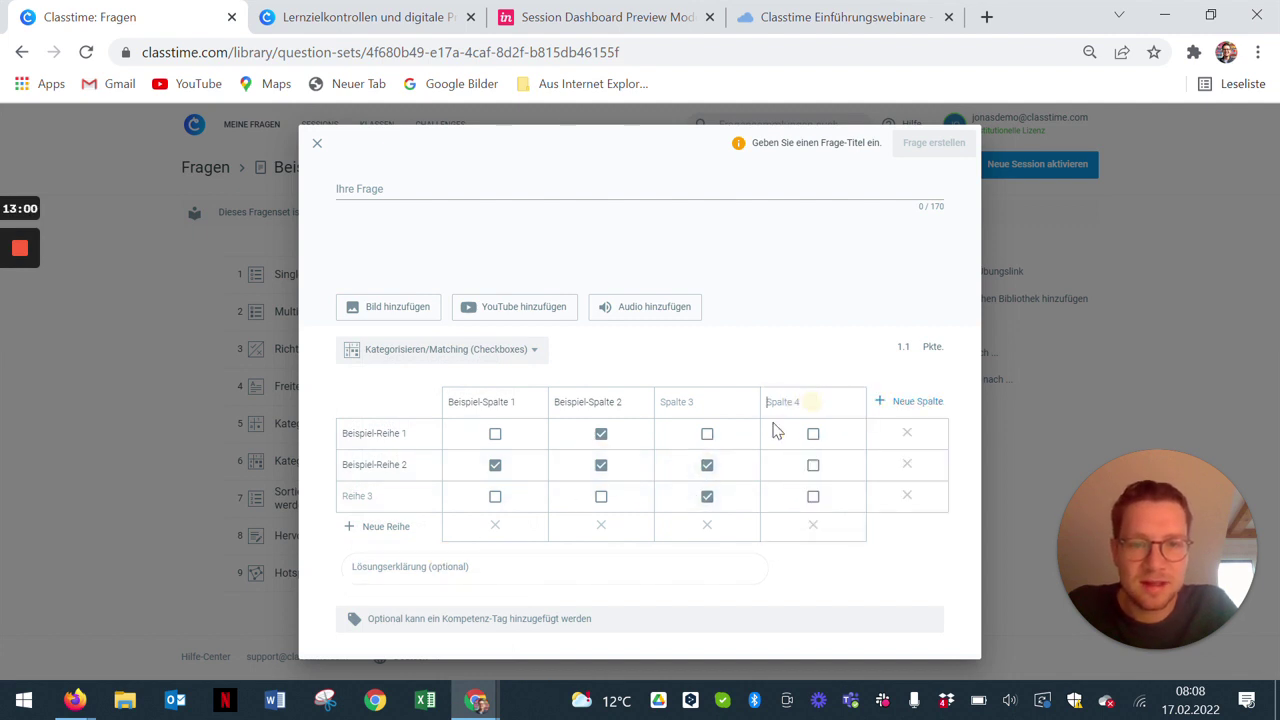
left_click(373, 528)
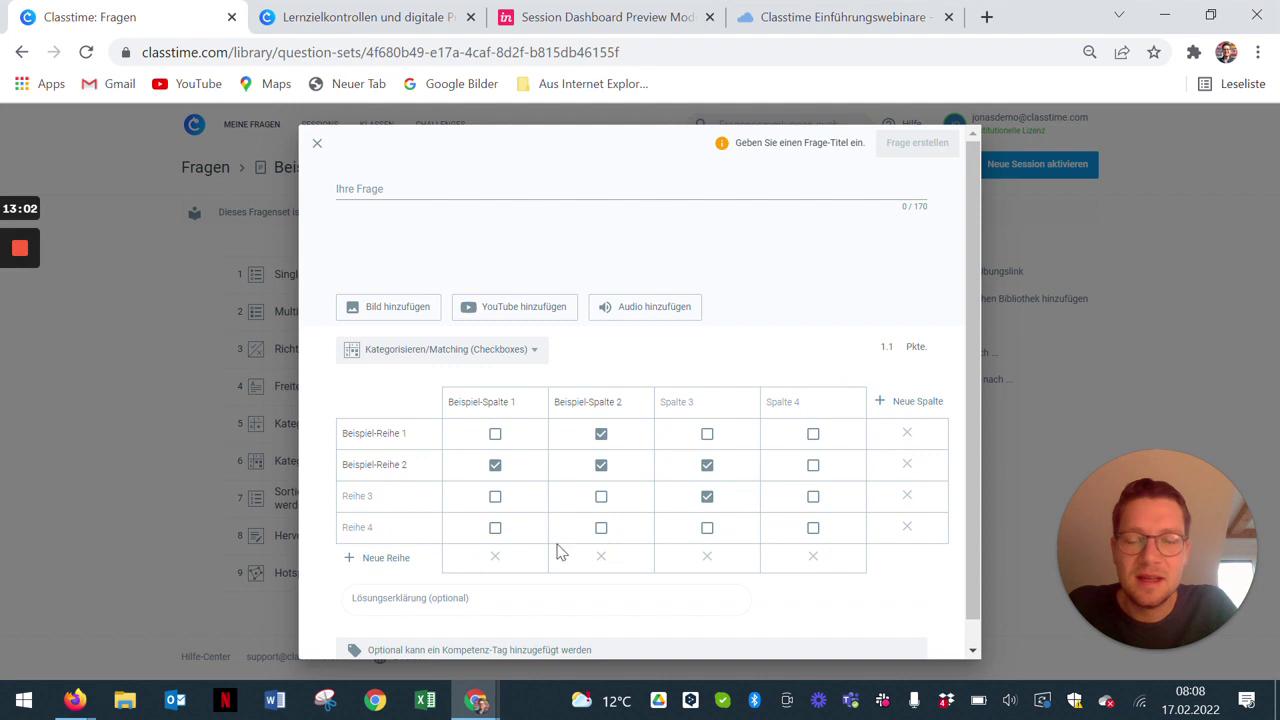
Step: Change the question type to Hervorheben von Text, leaving its markable text empty
left_click(514, 351)
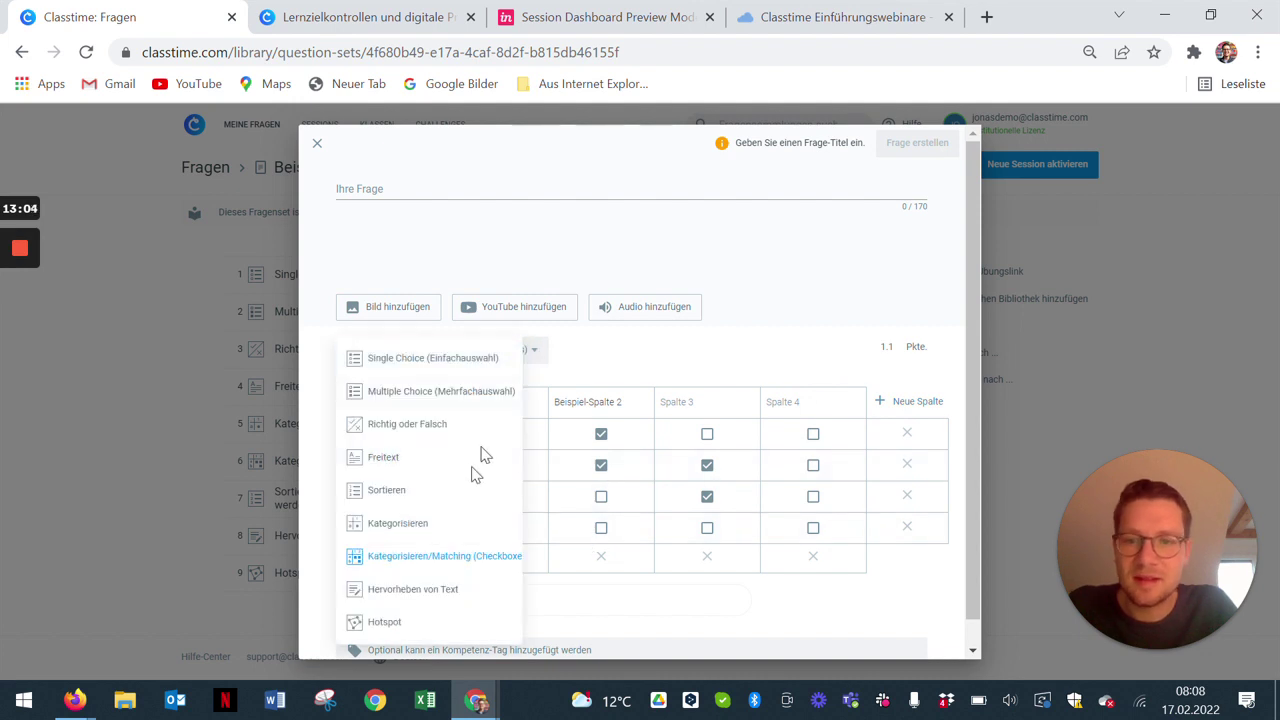
left_click(450, 590)
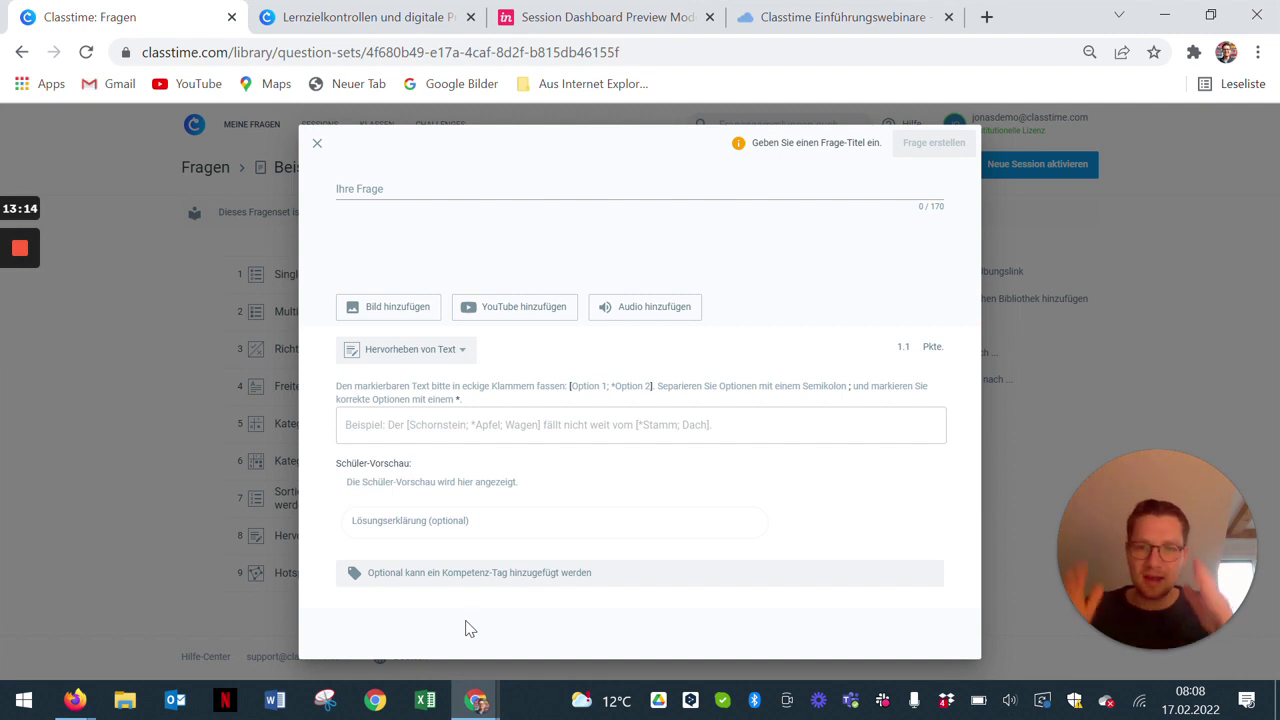
left_click(389, 425)
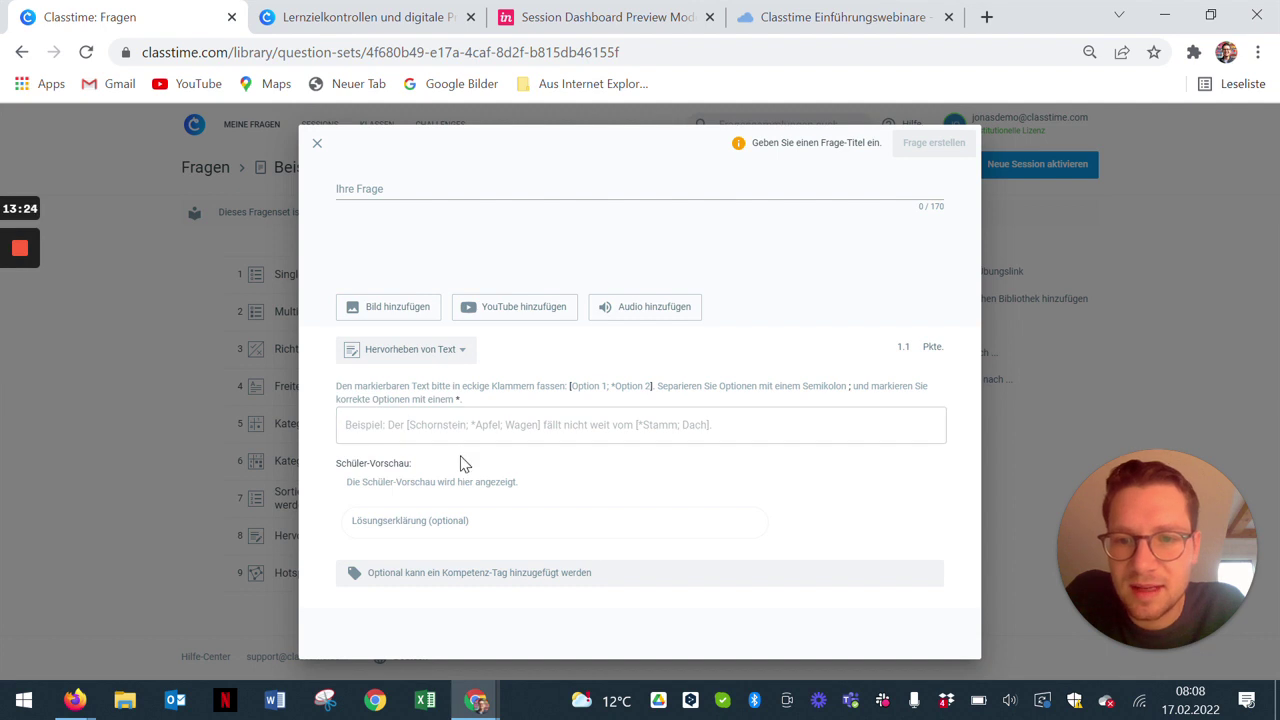
left_click(455, 352)
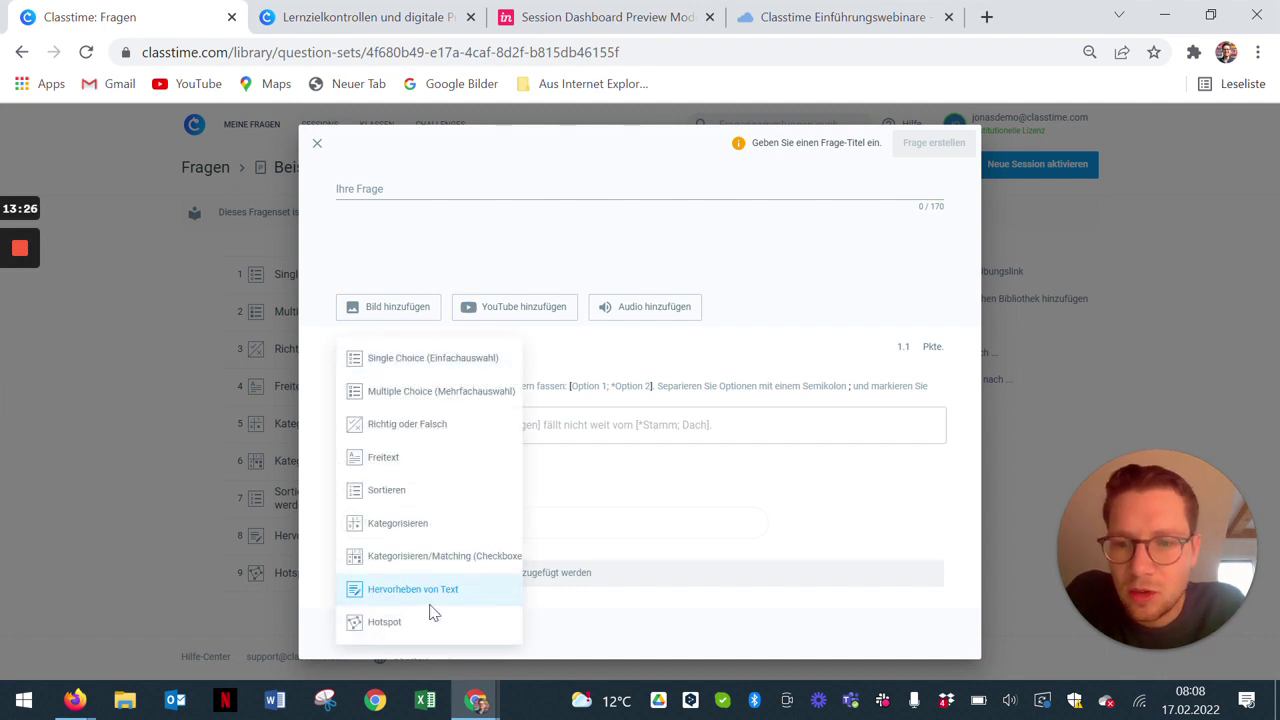
Step: Make the draft a Hotspot question and upload koordinaten.png as its hotspot image
left_click(427, 620)
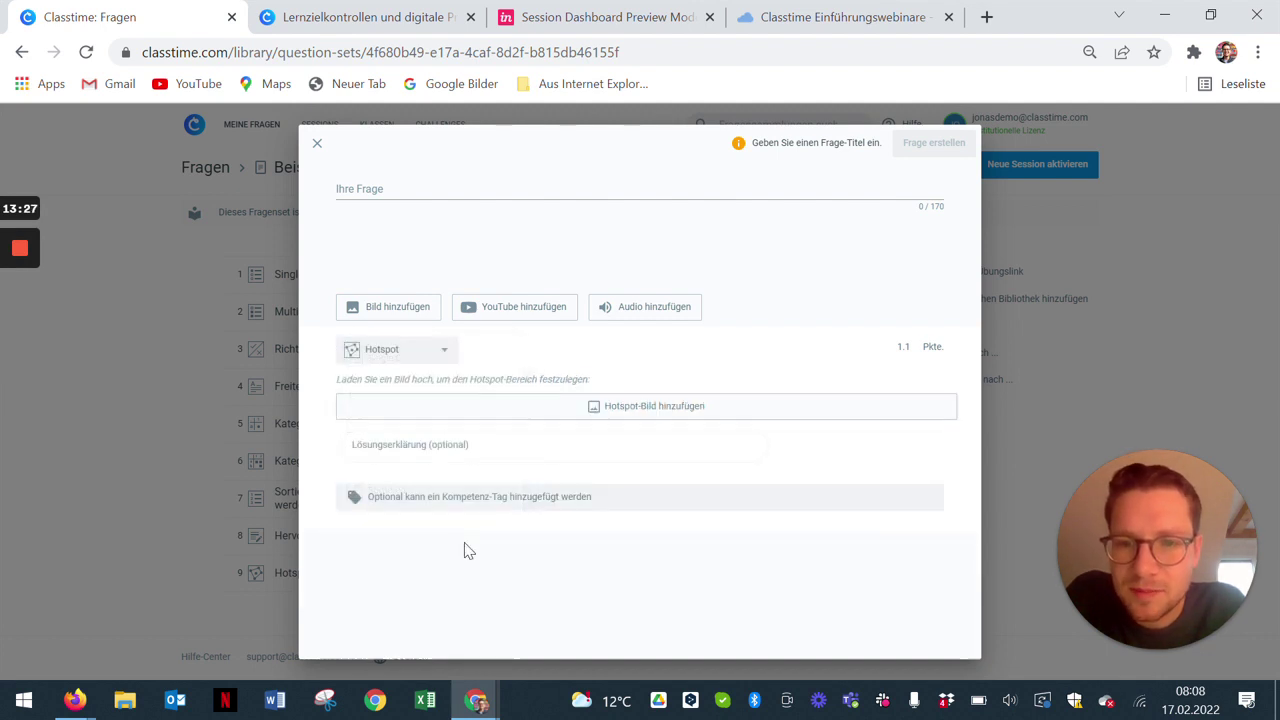
left_click(629, 410)
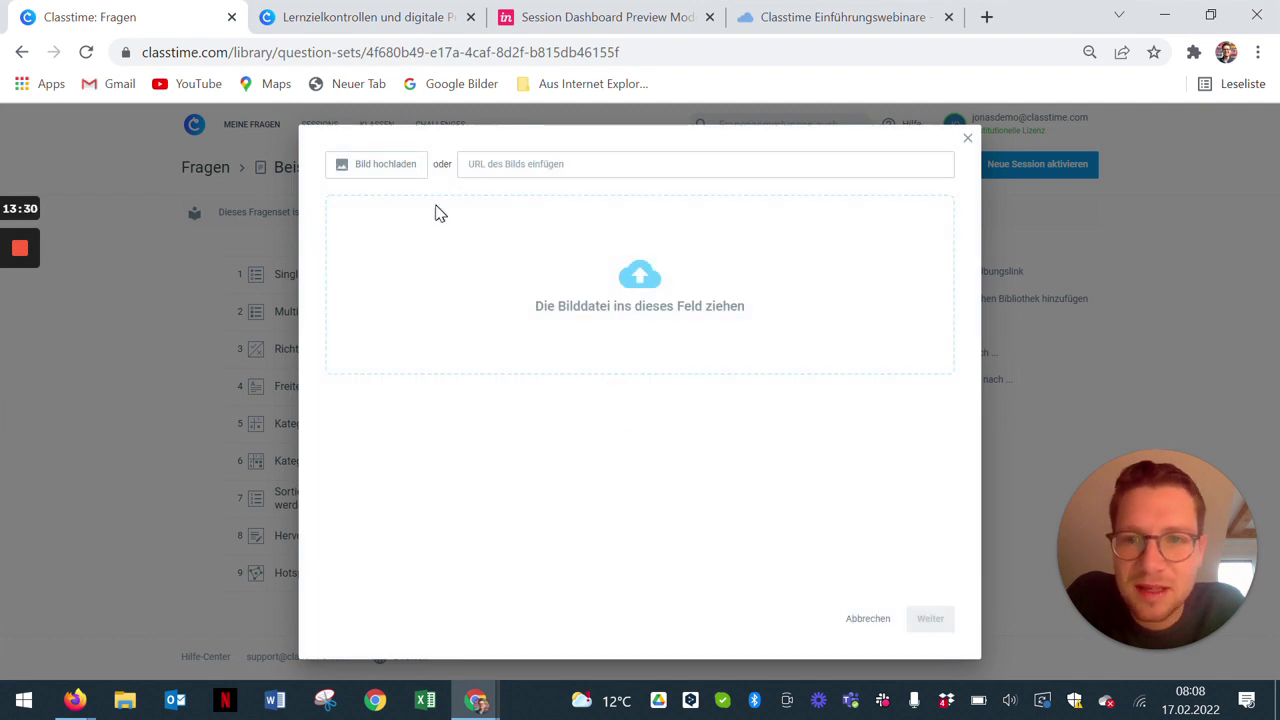
left_click(403, 168)
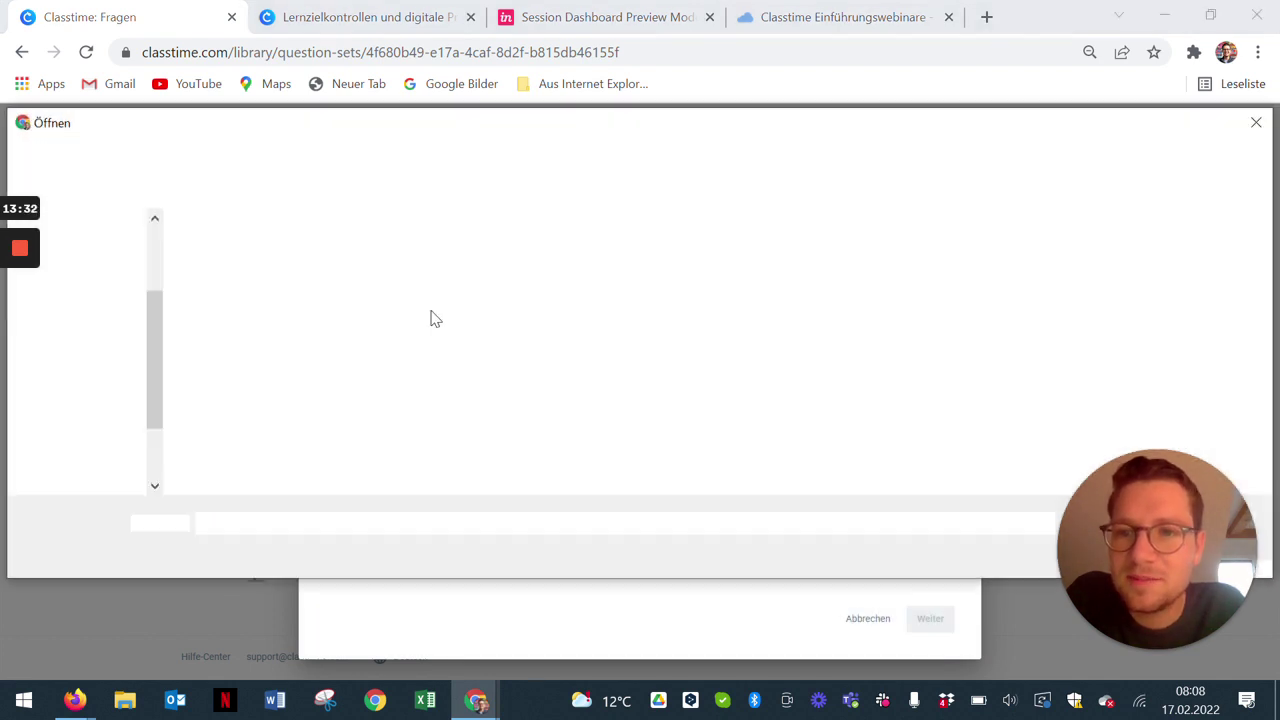
scroll(128, 380, "up", 10)
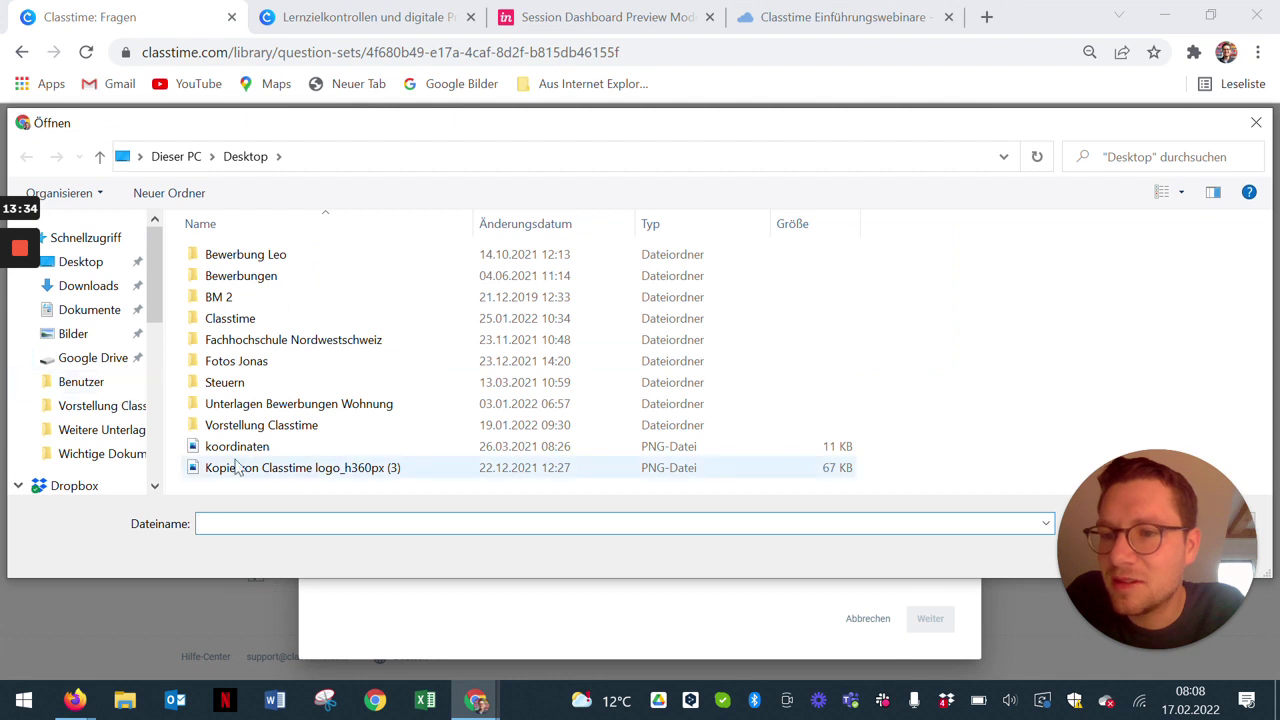
double_click(240, 446)
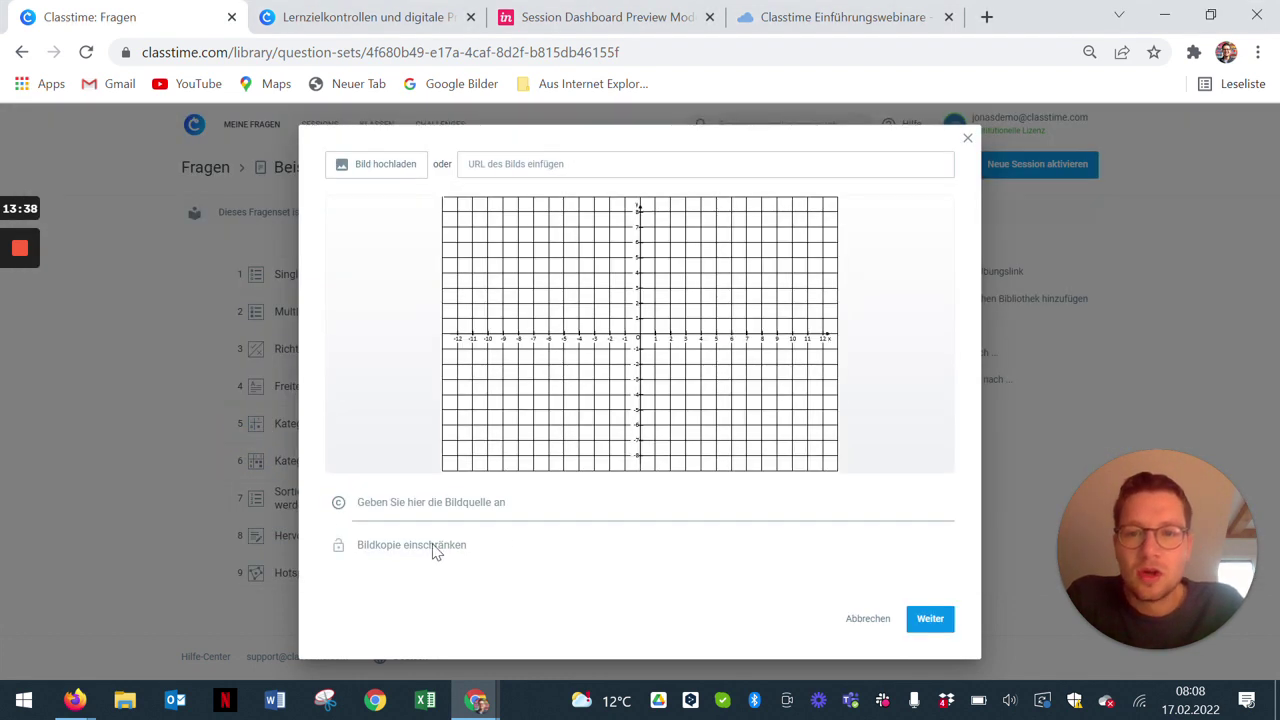
left_click(932, 626)
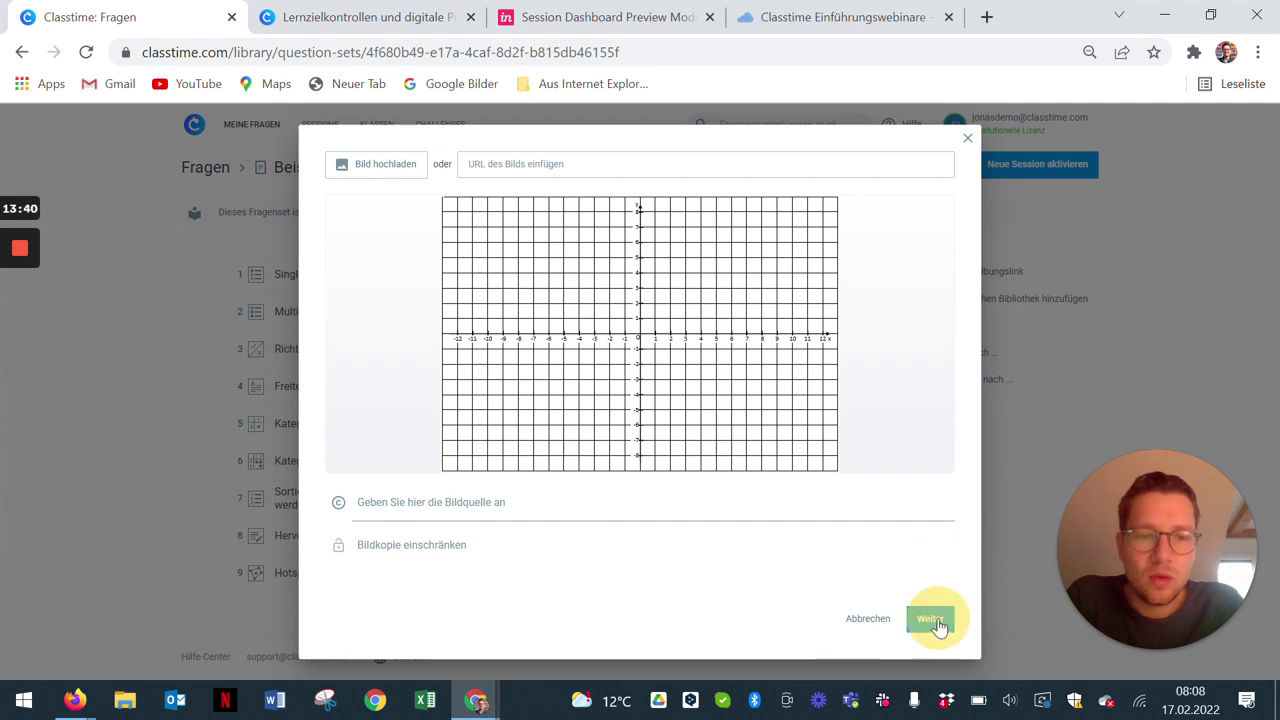
scroll(640, 450, "down", 1)
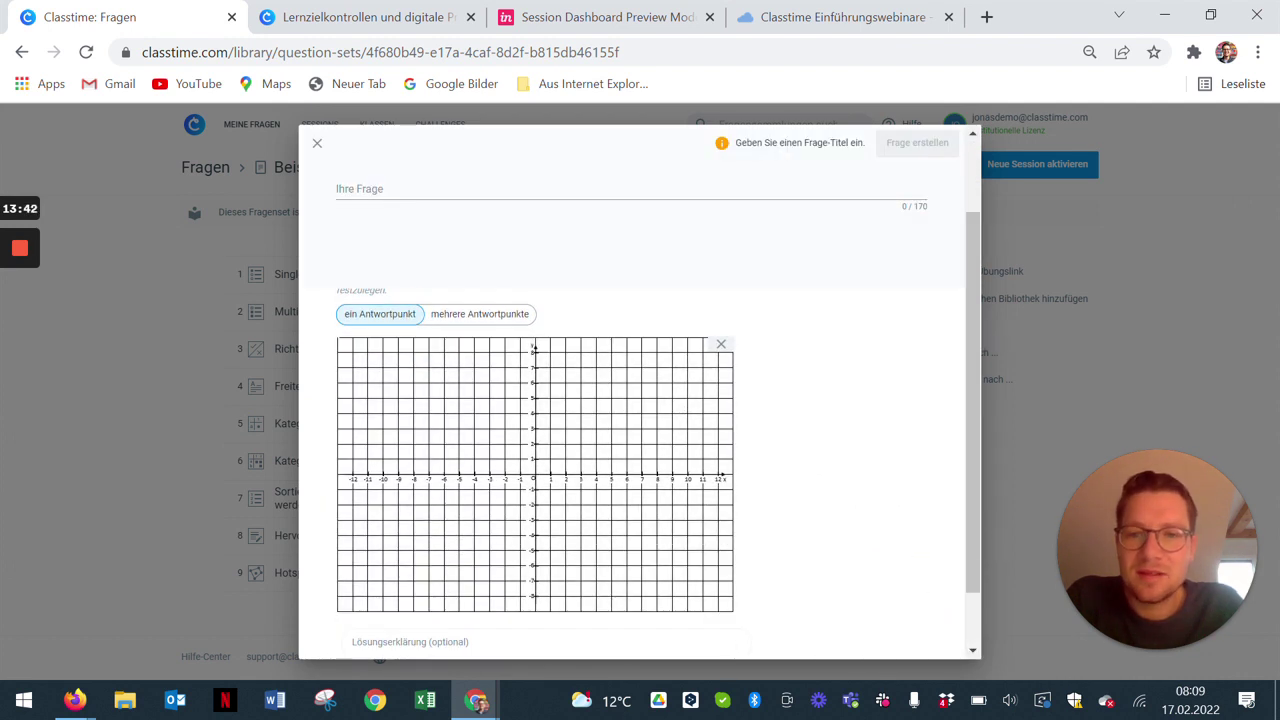
left_click(565, 366)
left_click(686, 357)
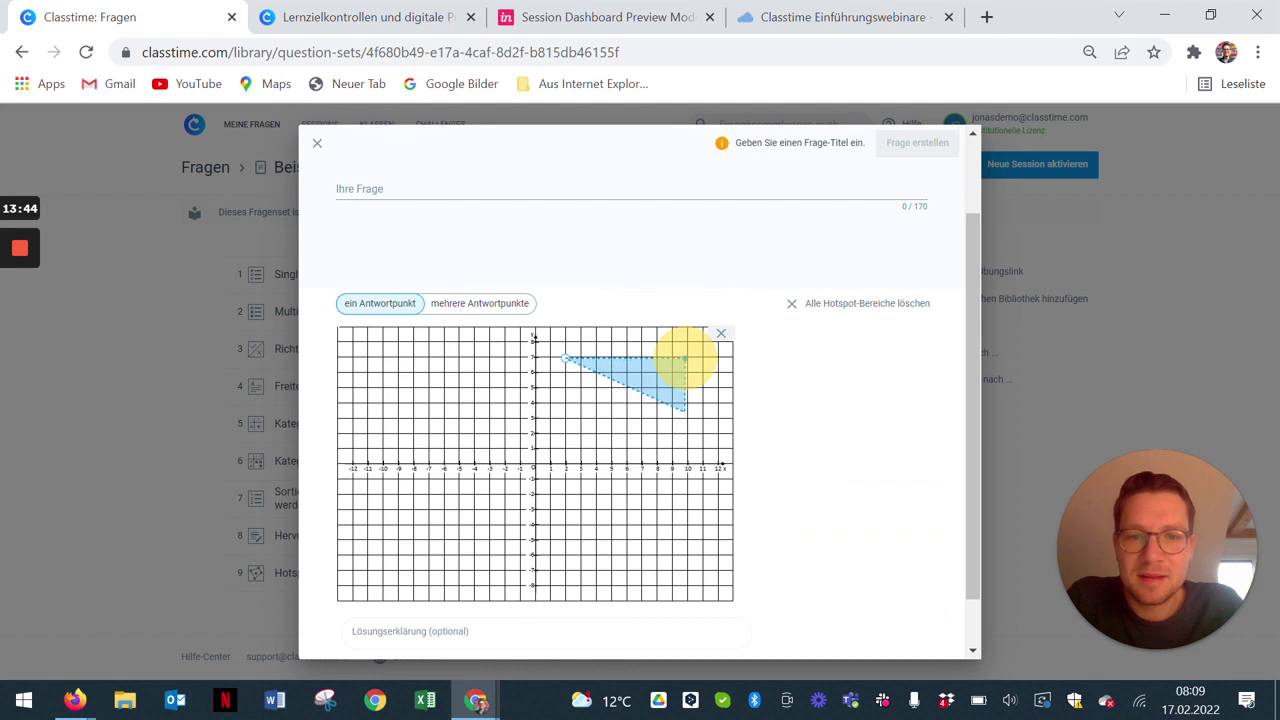
left_click(686, 430)
left_click(549, 427)
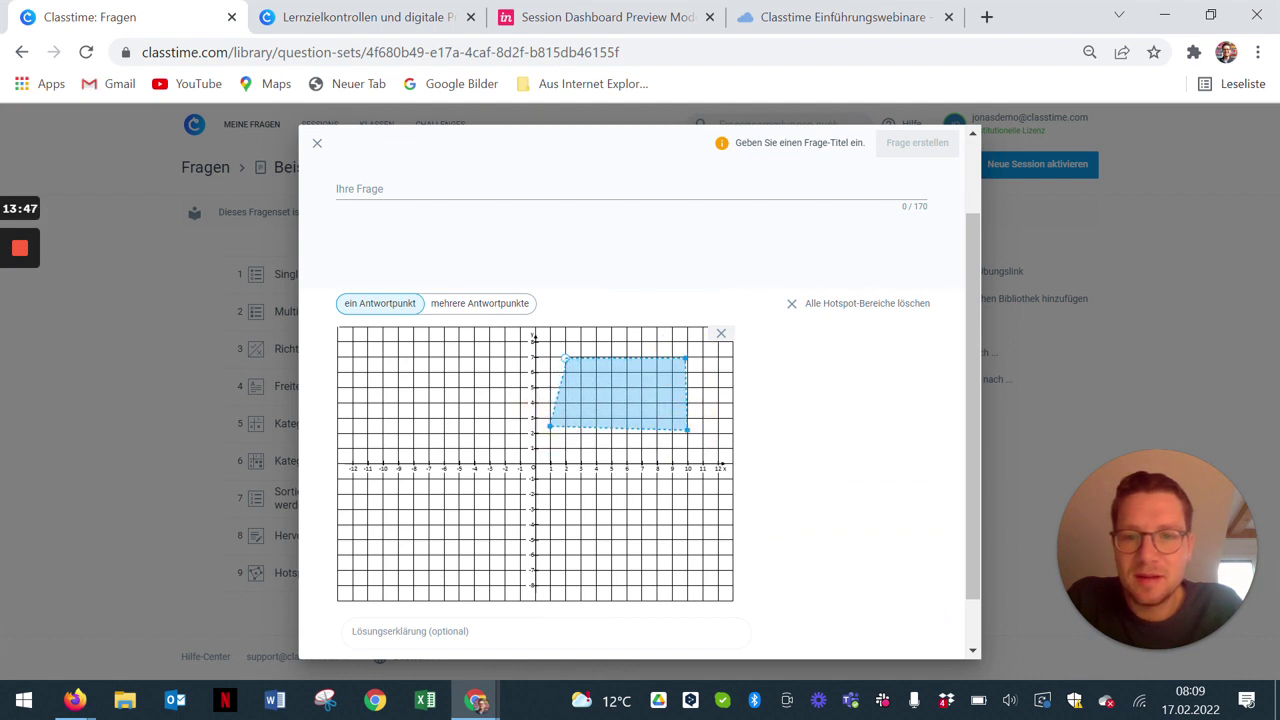
left_click(563, 357)
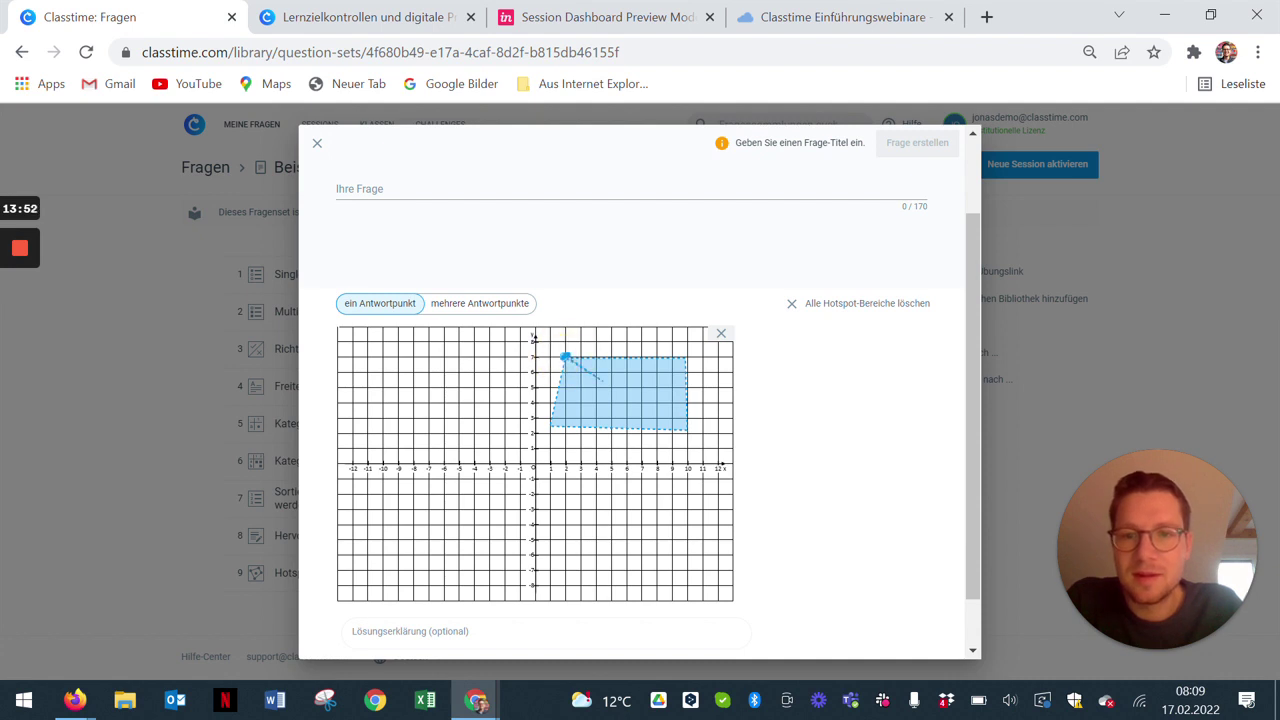
left_click(619, 376)
left_click(566, 357)
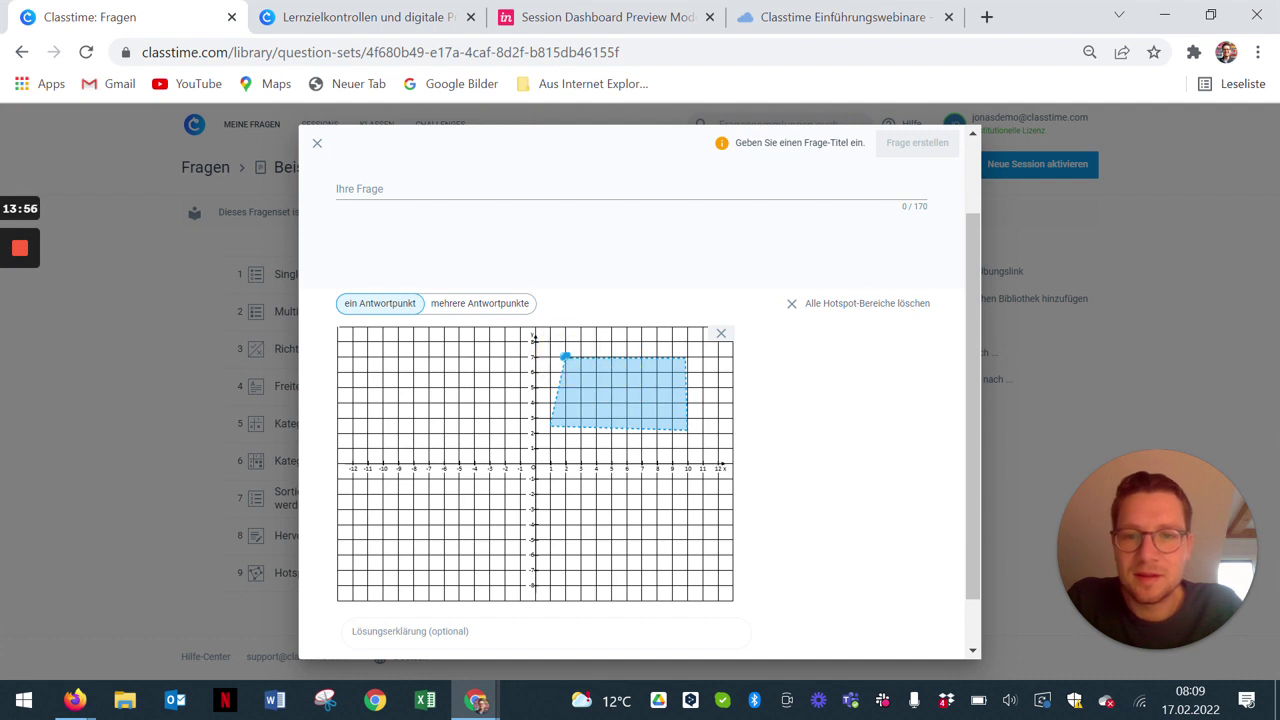
left_click(562, 356)
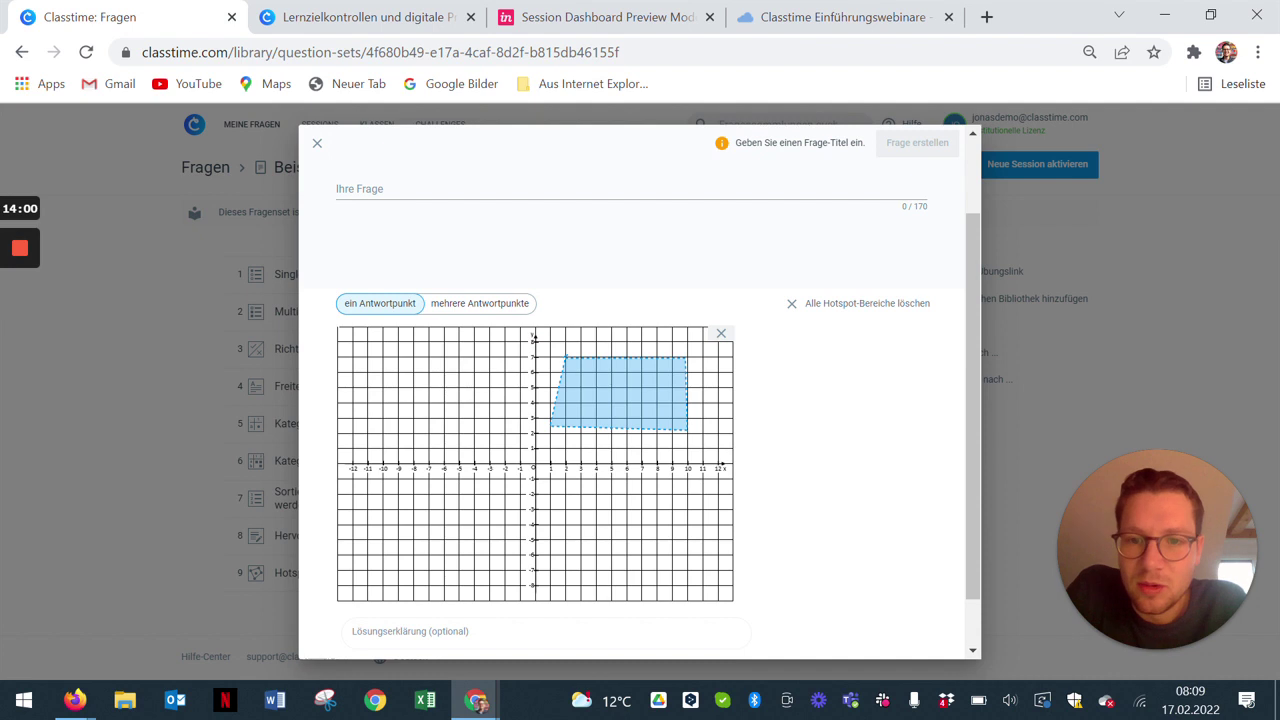
left_click(433, 504)
left_click(486, 513)
left_click(421, 540)
left_click(433, 505)
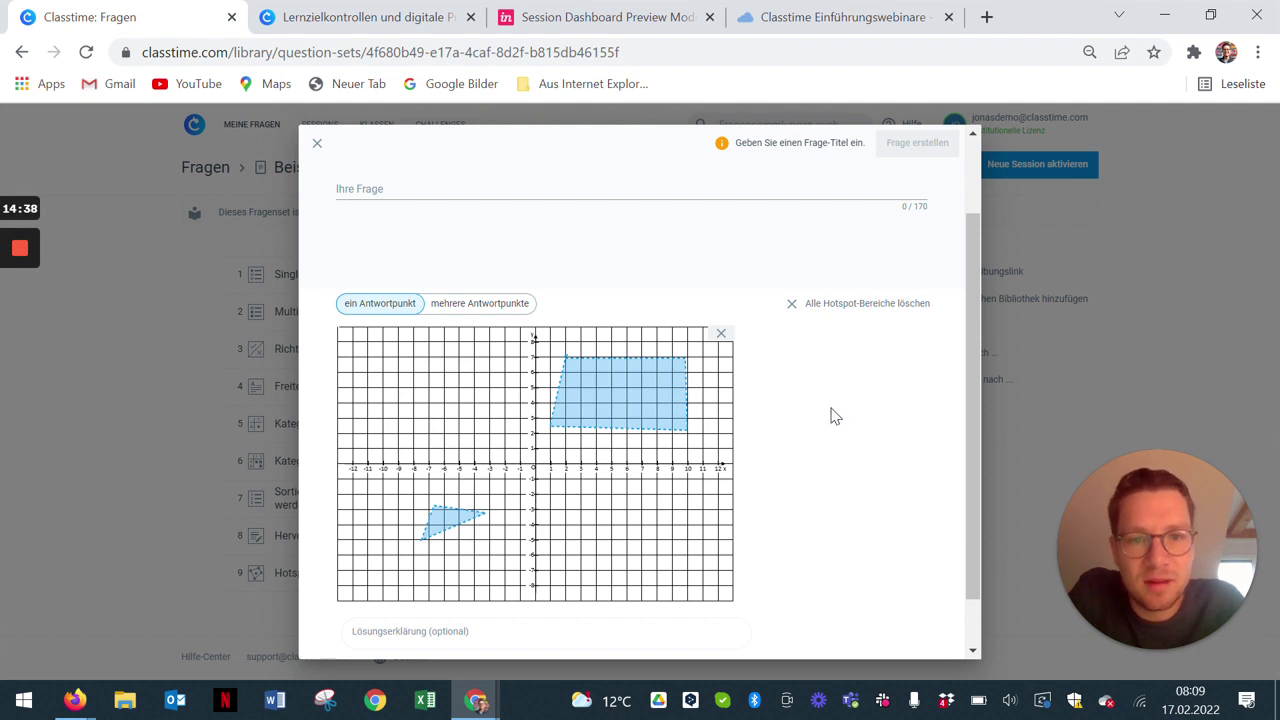
left_click(852, 313)
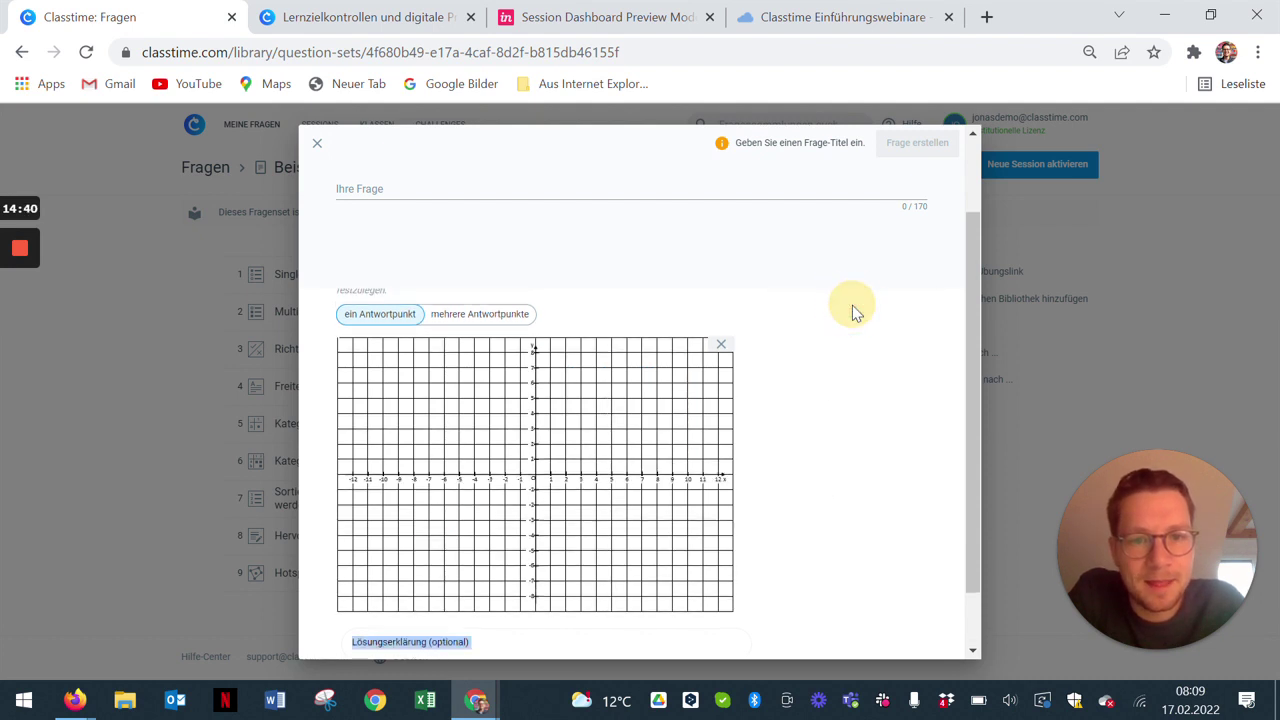
Step: Remove the koordinaten grid image and briefly enter the Lösungserklärung field
left_click(722, 343)
left_click(749, 443)
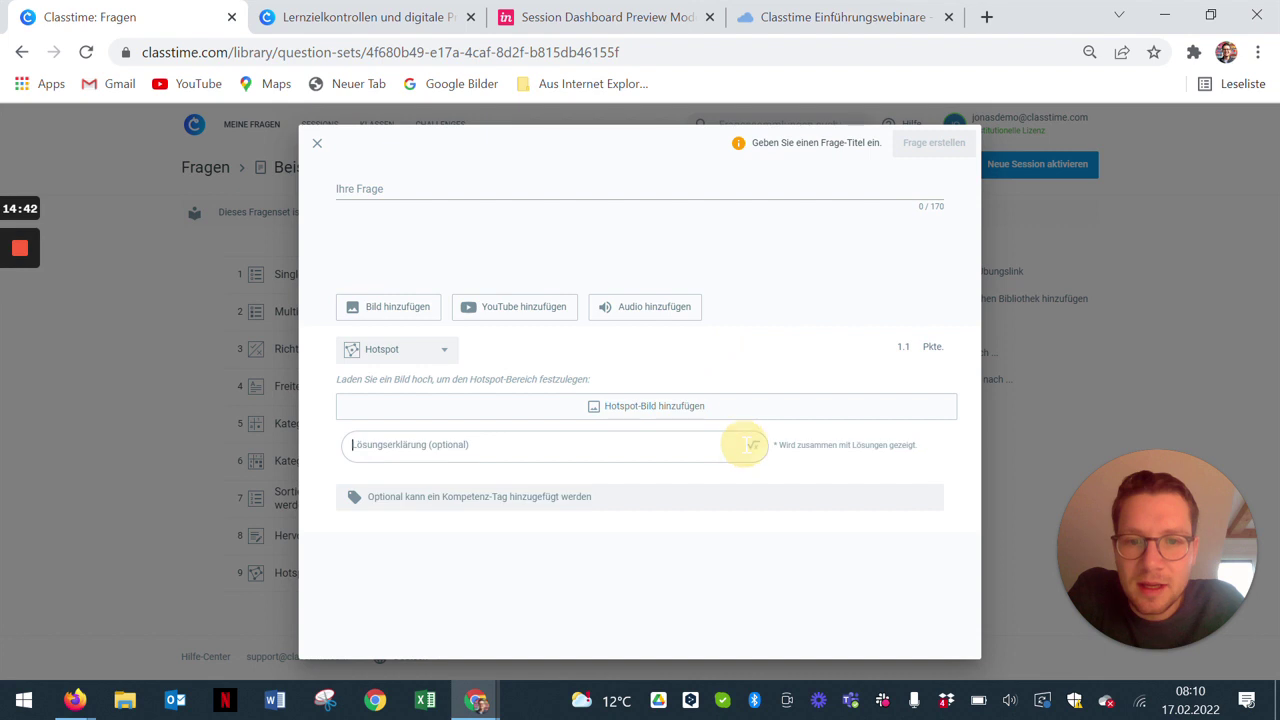
left_click(460, 364)
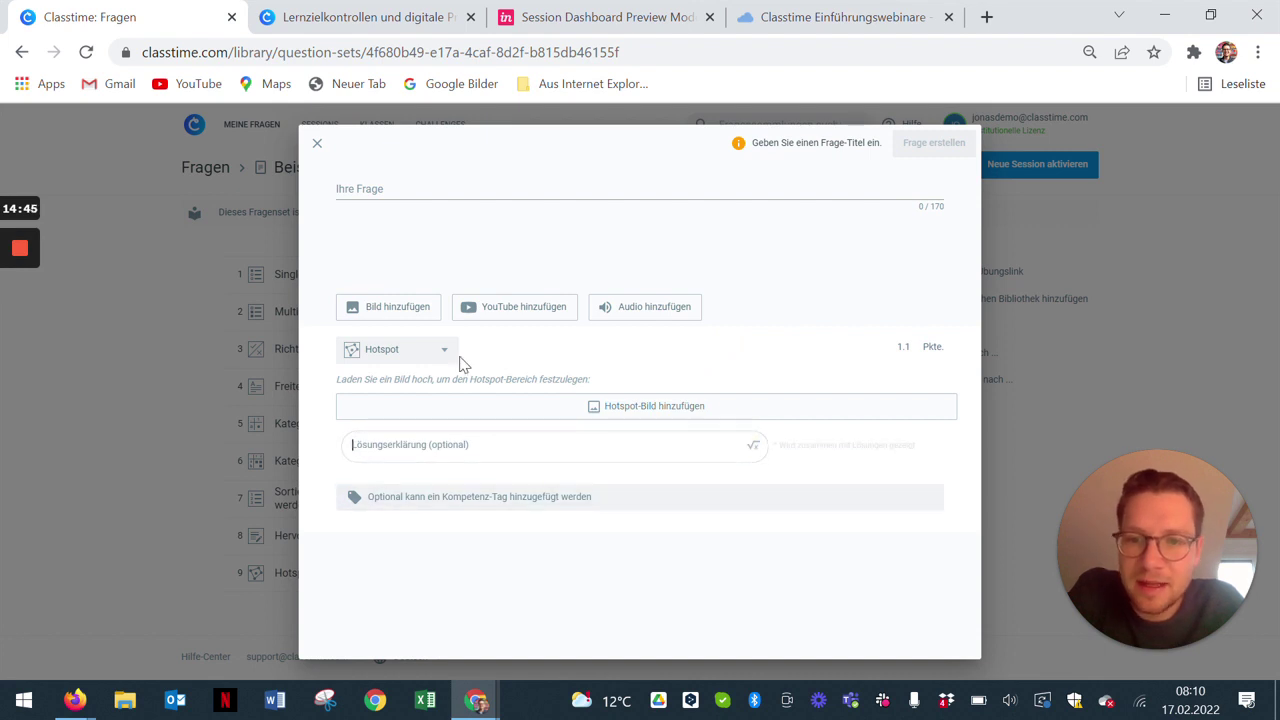
Step: Browse Kompetenz-Tags filtered by Lehrplan 21, then collapse the tag search
left_click(447, 511)
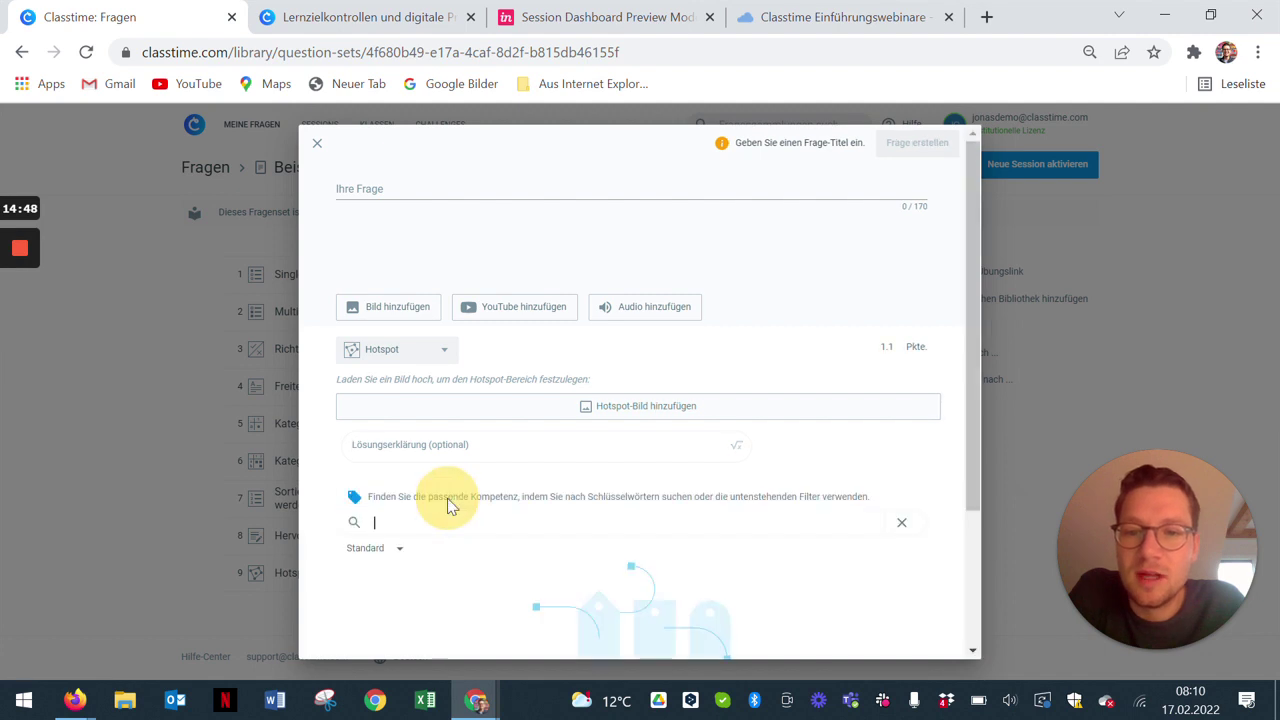
scroll(433, 514, "down", 1)
left_click(394, 453)
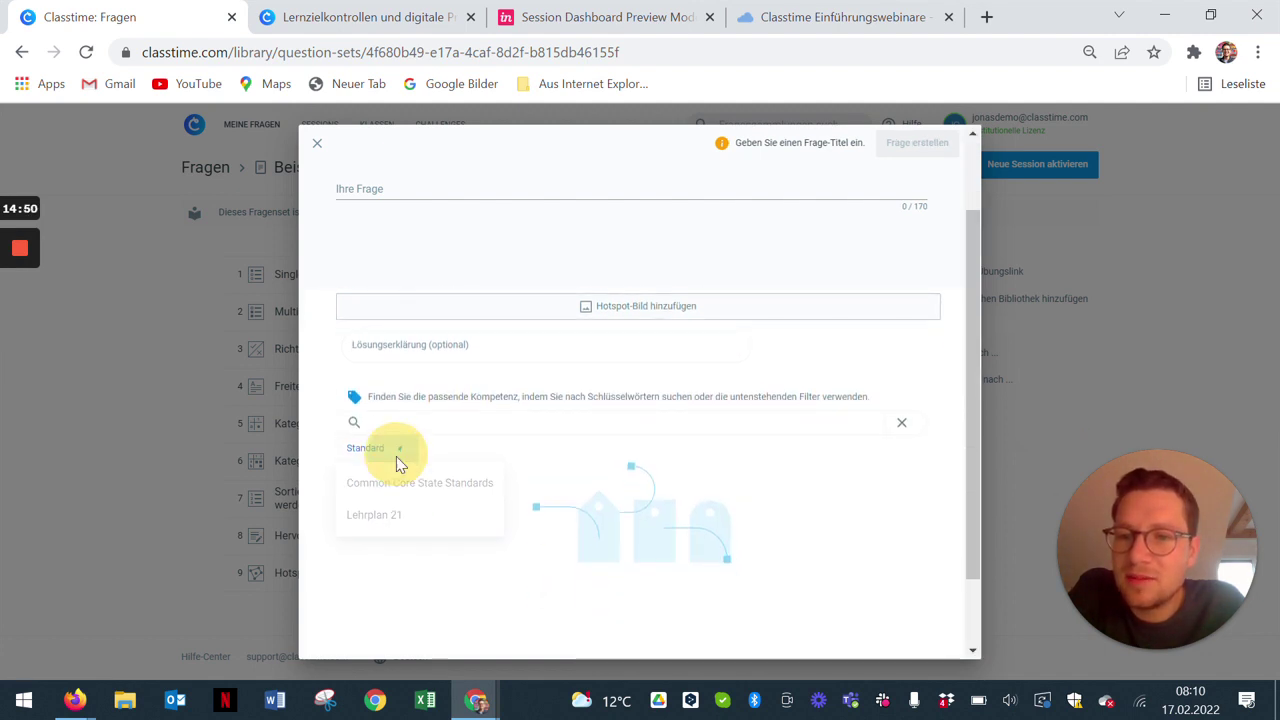
left_click(398, 520)
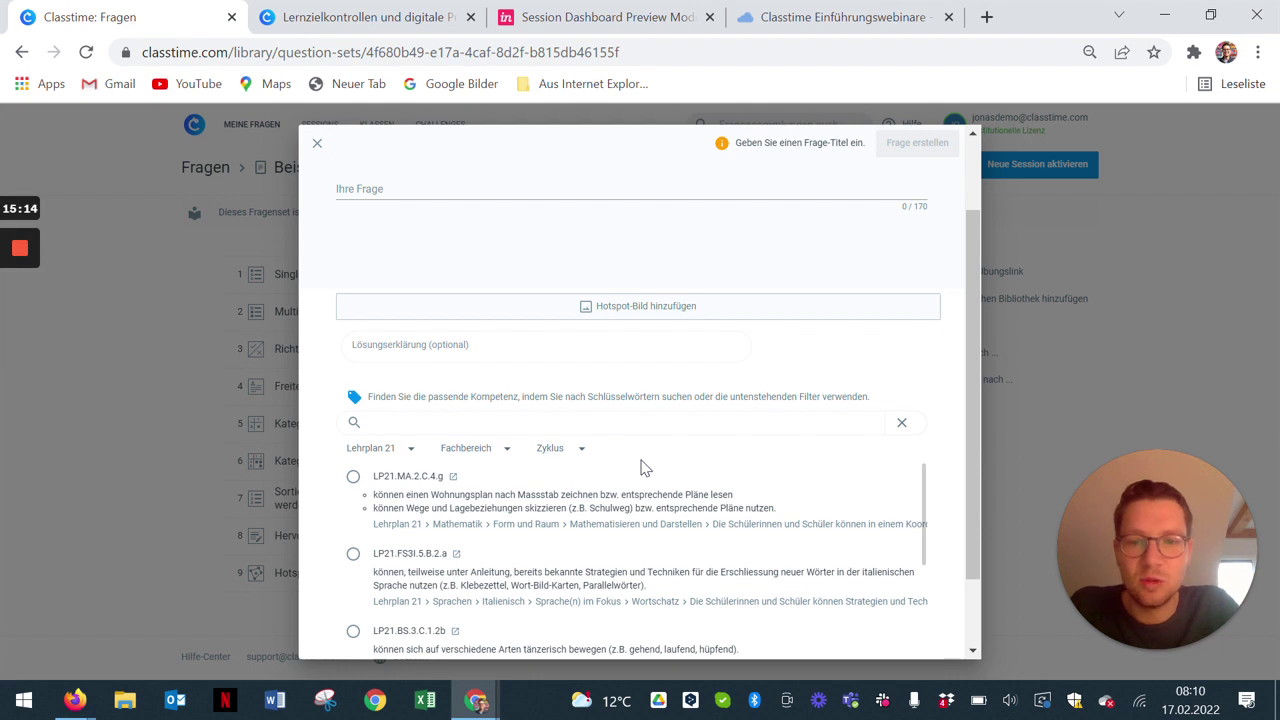
scroll(645, 468, "down", 5)
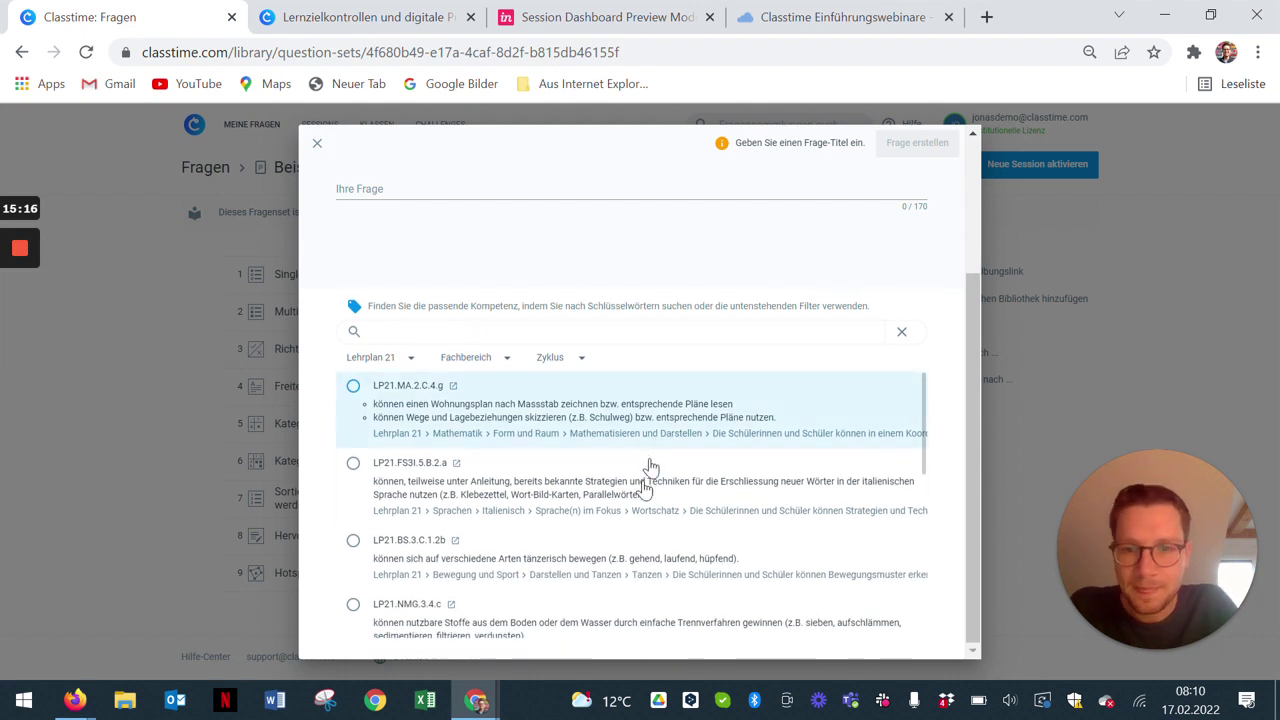
scroll(865, 385, "up", 4)
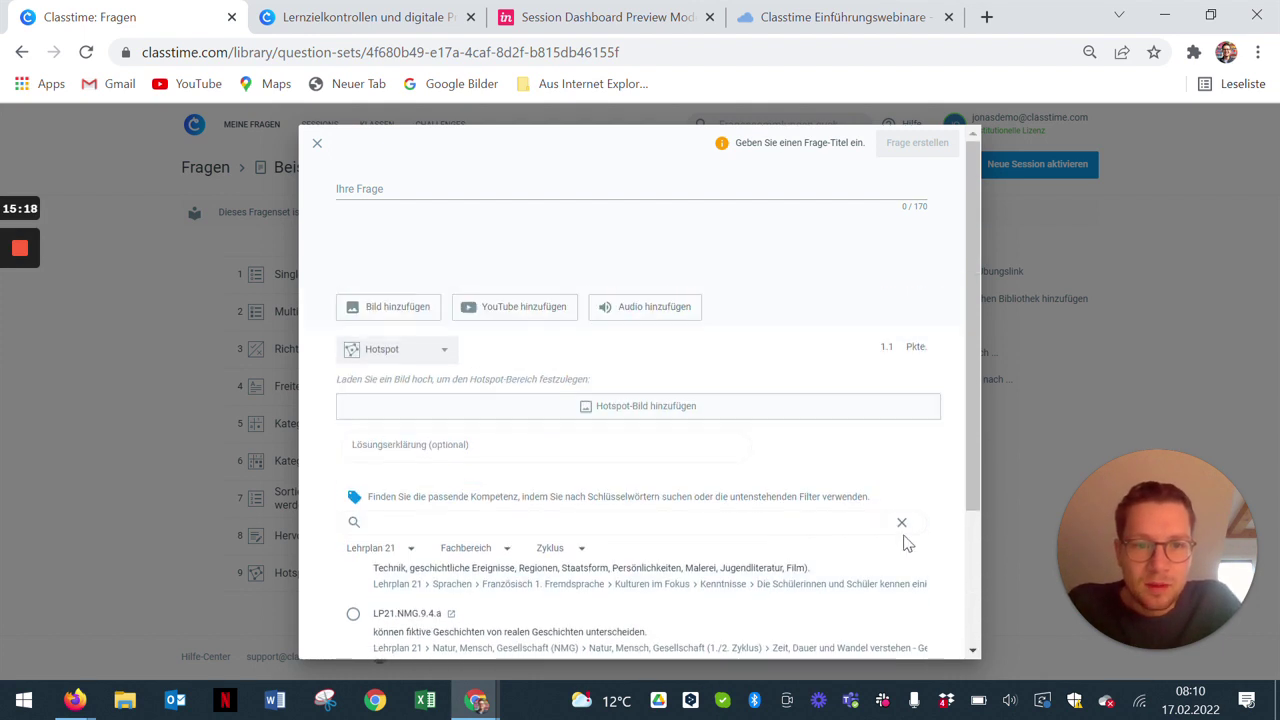
left_click(902, 527)
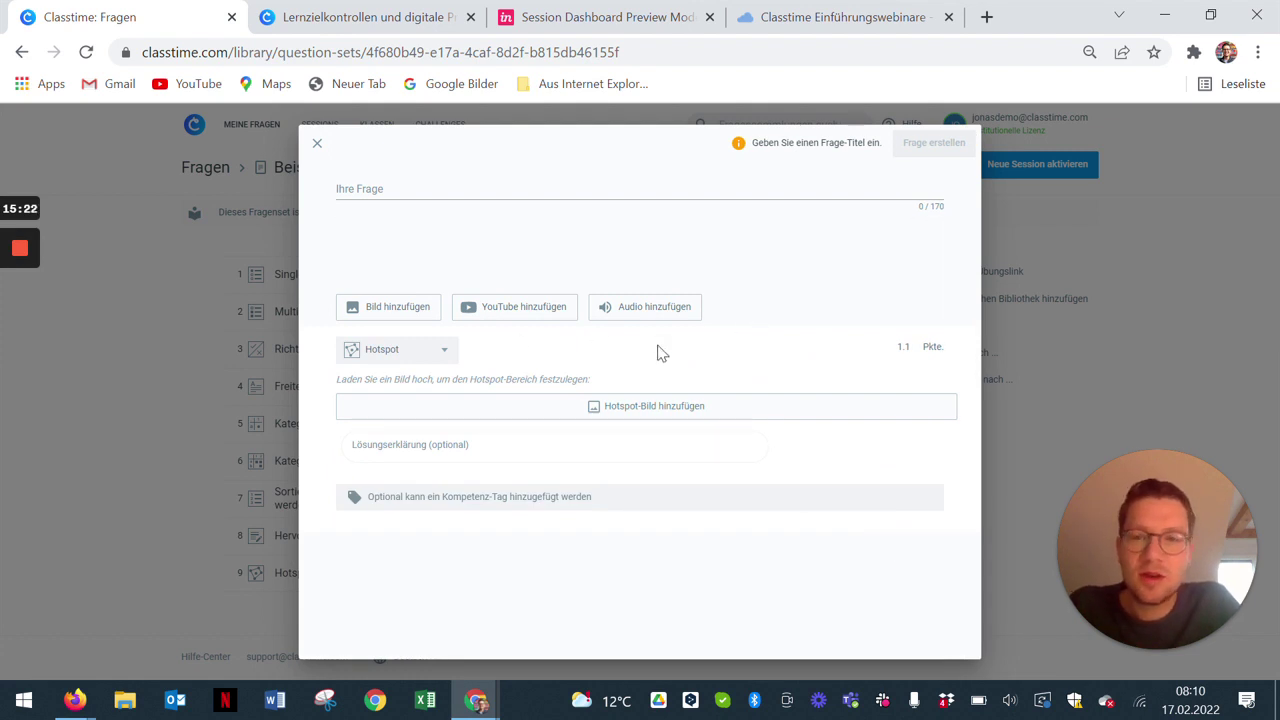
Step: Close the question editor without saving and print Beispielfragenset 0 as a PDF
left_click(453, 356)
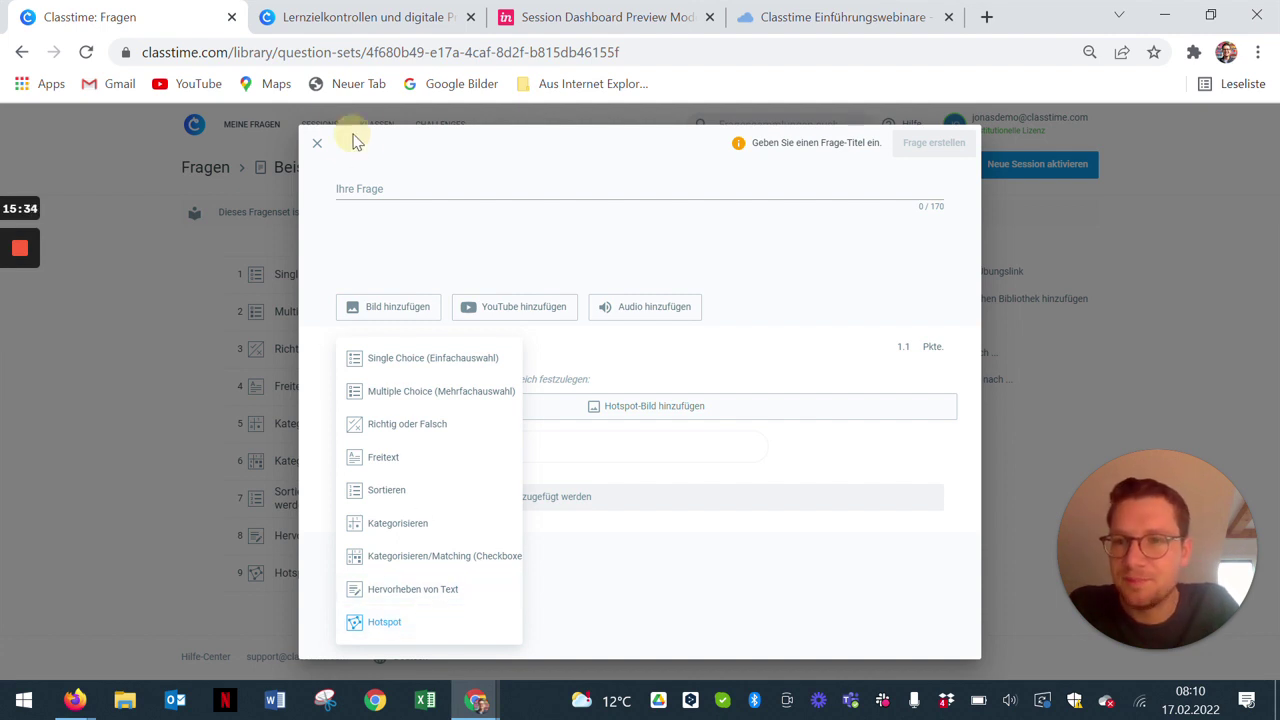
left_click(320, 145)
left_click(317, 143)
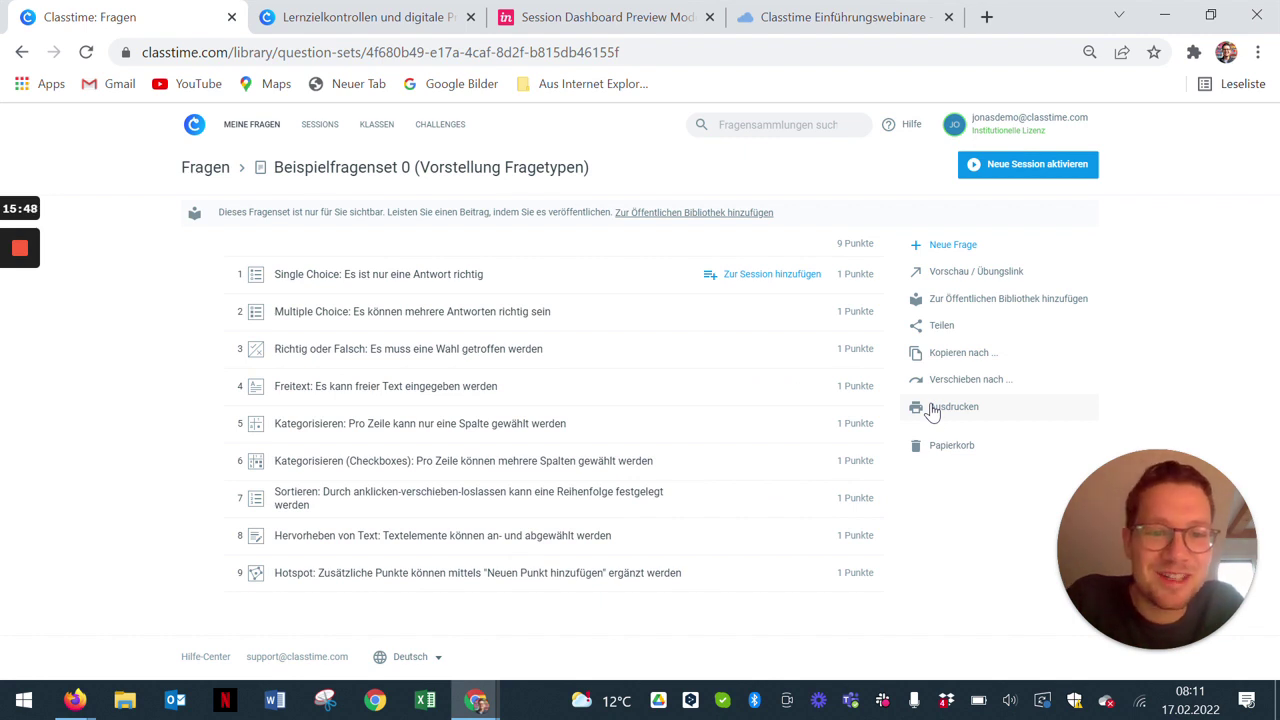
left_click(932, 410)
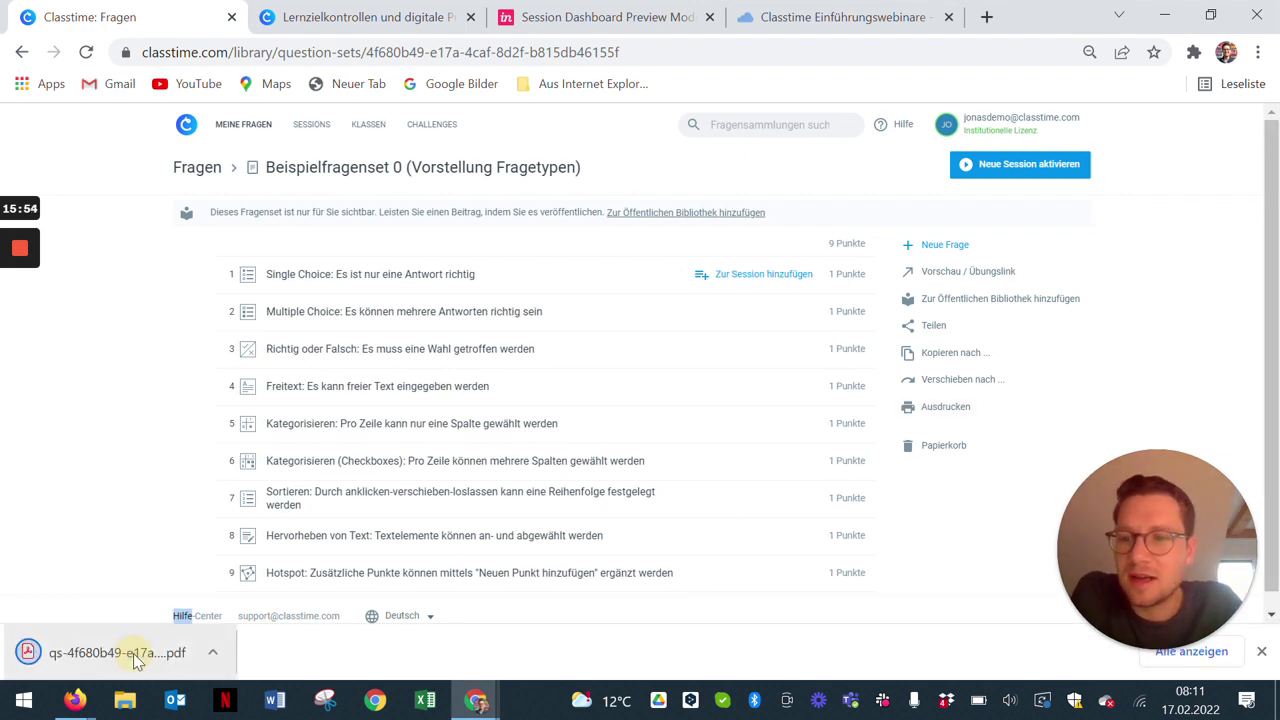
Step: Open the downloaded question-set PDF, scroll through its pages, and close its tab
left_click(133, 653)
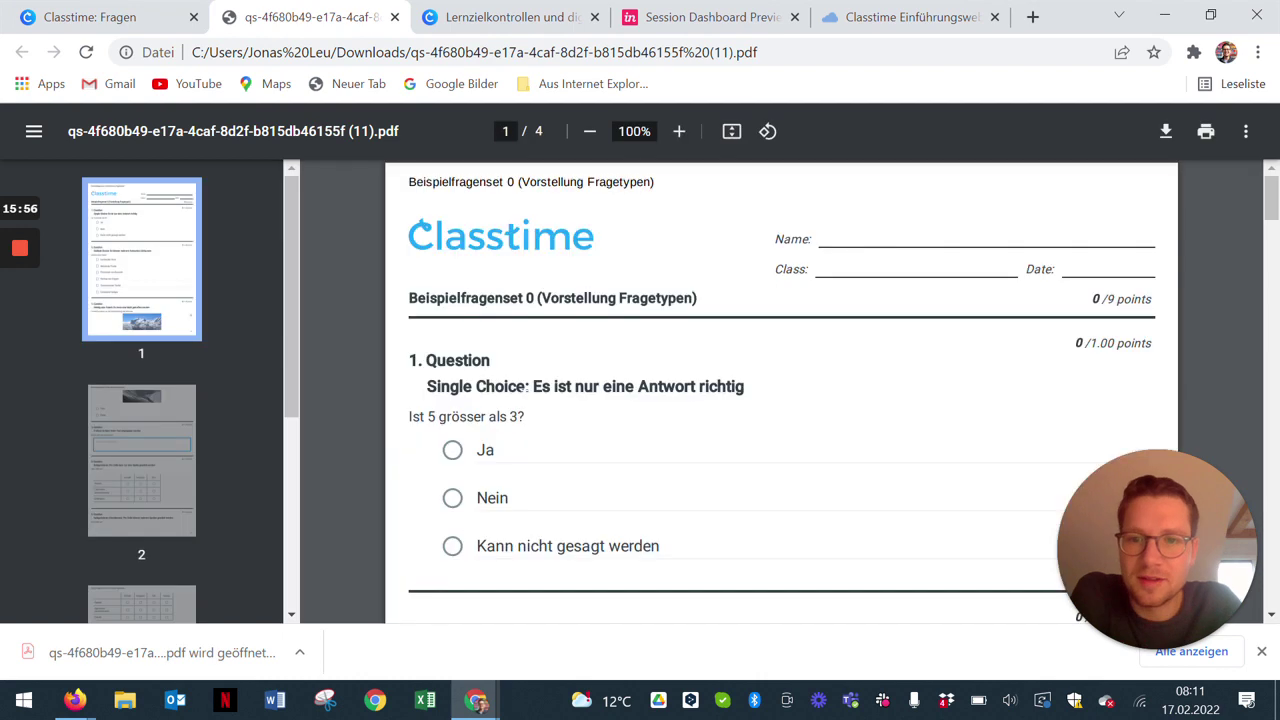
scroll(531, 415, "down", 4)
scroll(531, 415, "down", 3)
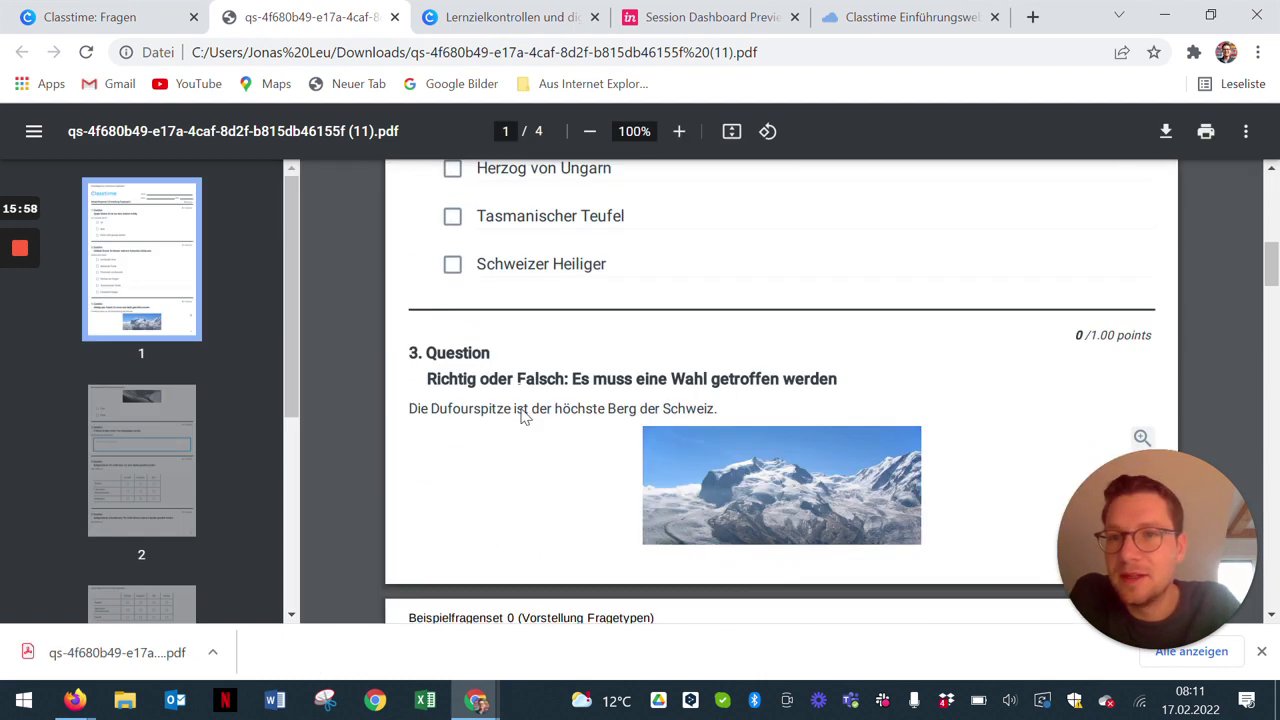
left_click(395, 18)
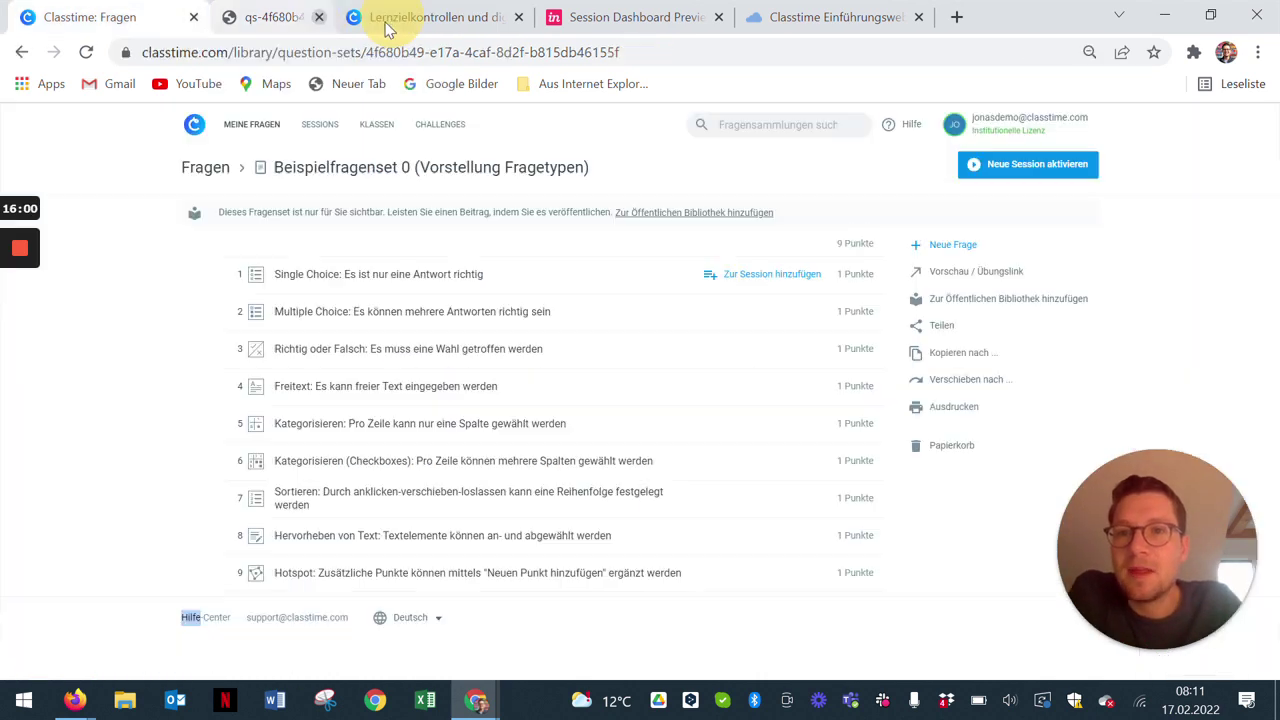
Step: Activate new session YZ6NRP for the set, keeping Teilpunkte (mit Abzug) scoring
left_click_drag(84, 442, 273, 432)
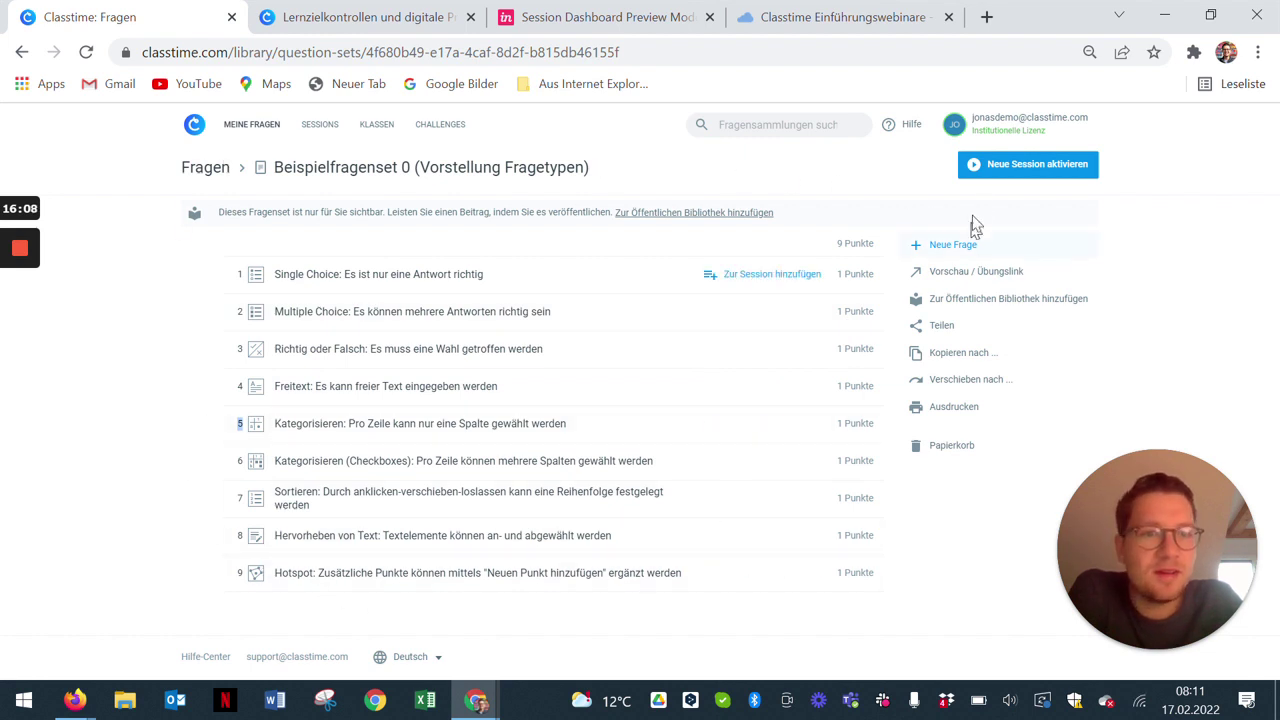
left_click(1003, 168)
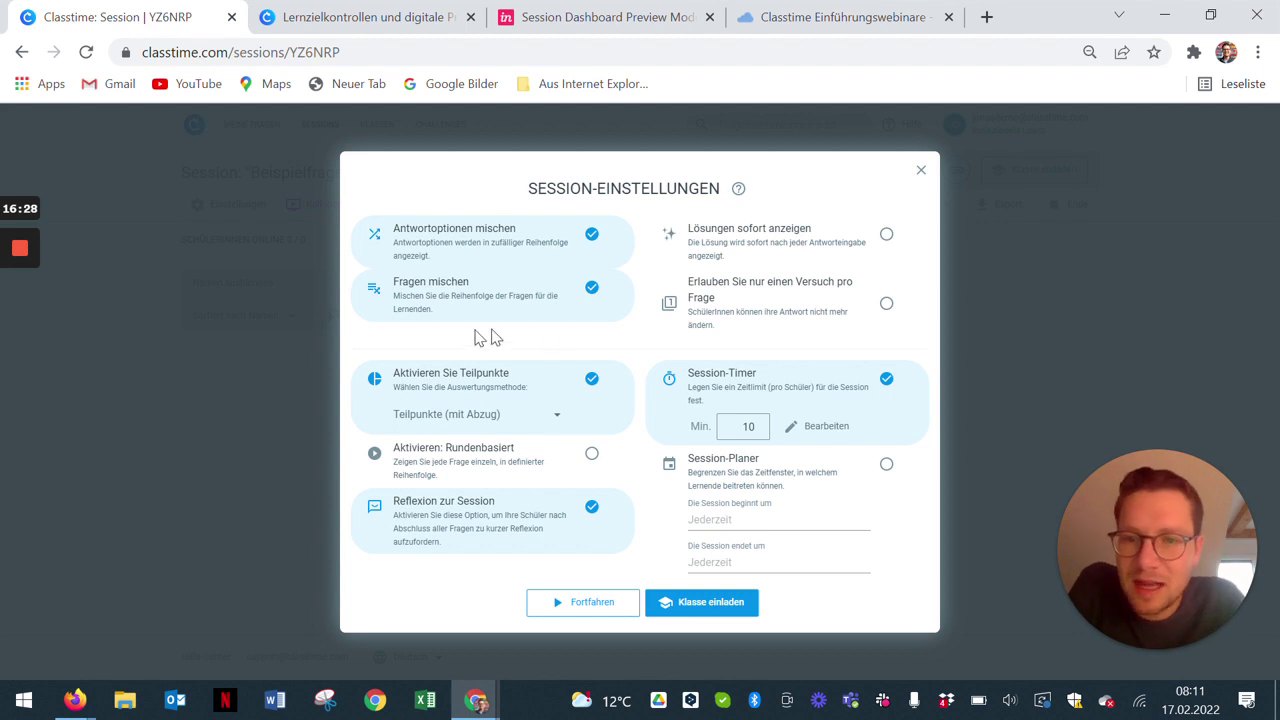
left_click(554, 420)
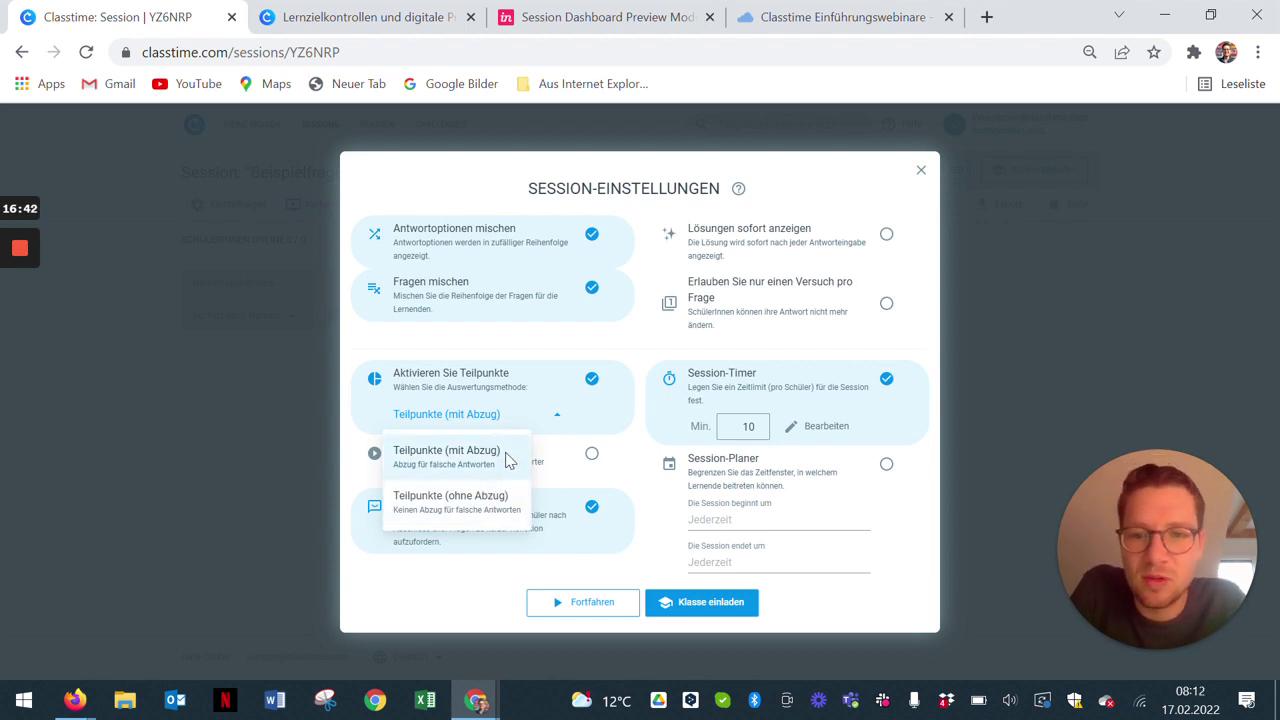
left_click(604, 424)
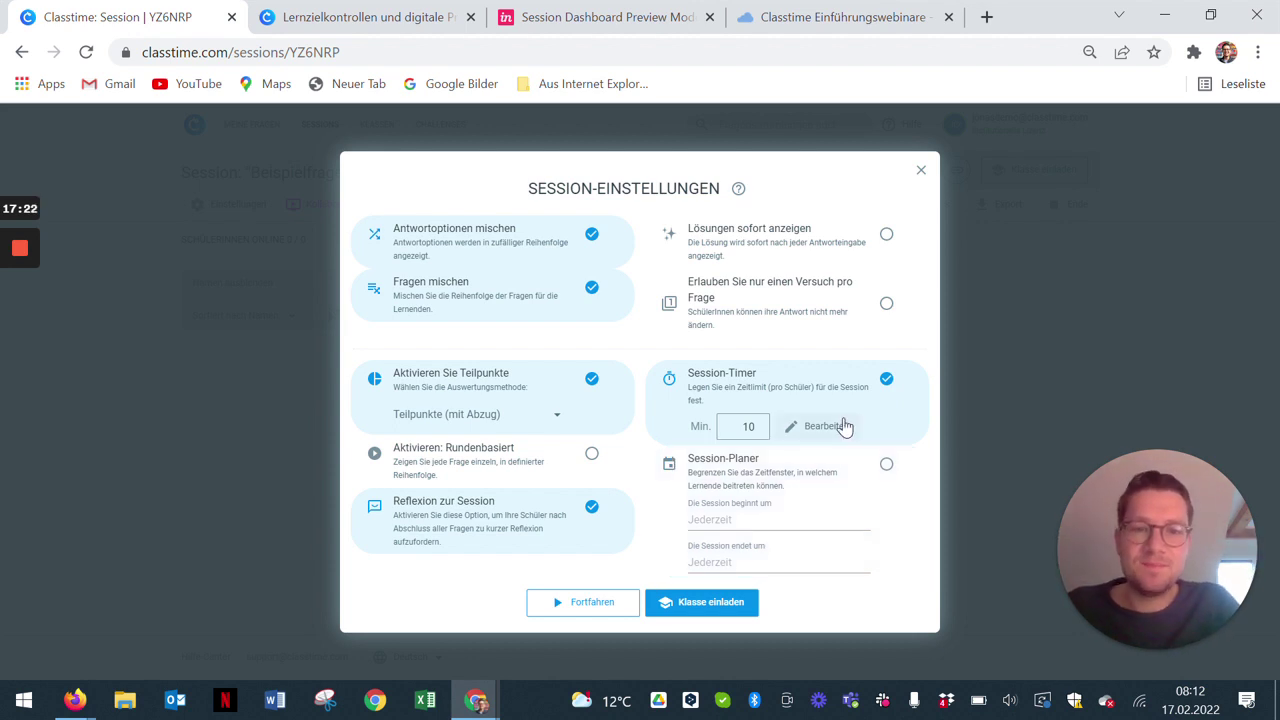
Step: Change the session timer from 10 to 20 minutes per student
left_click(809, 426)
double_click(754, 426)
type("20")
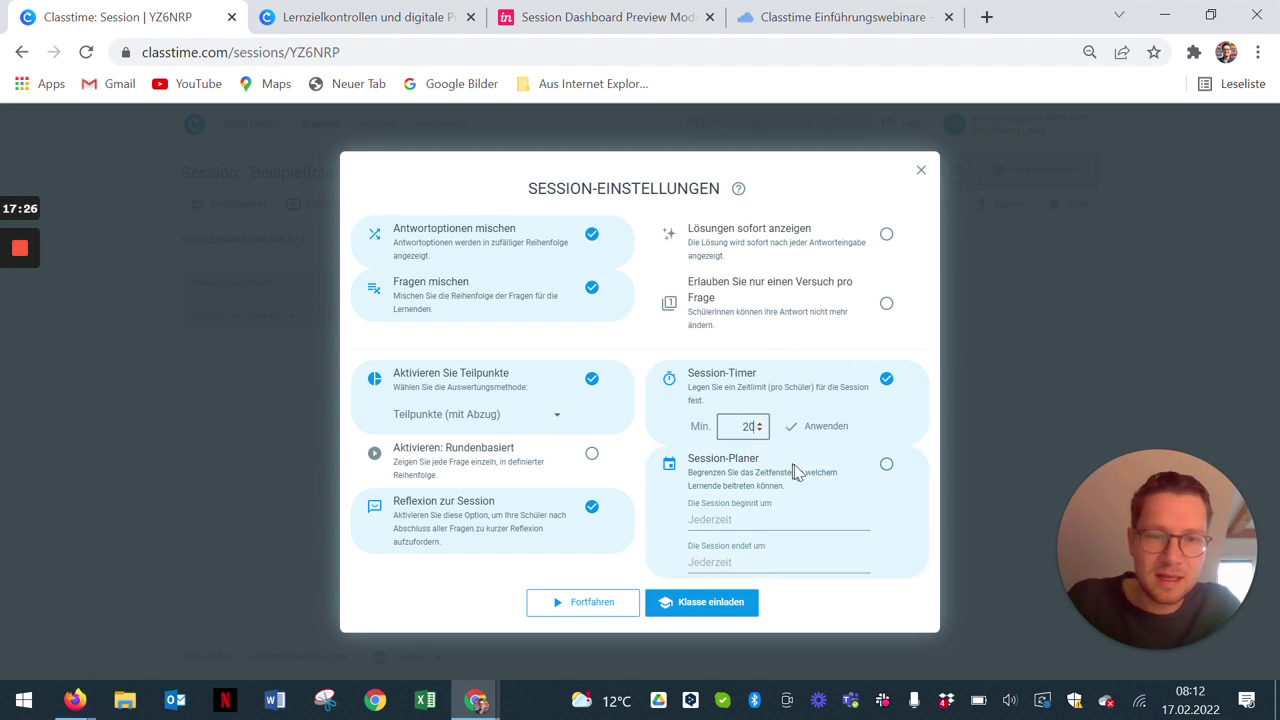
left_click(822, 434)
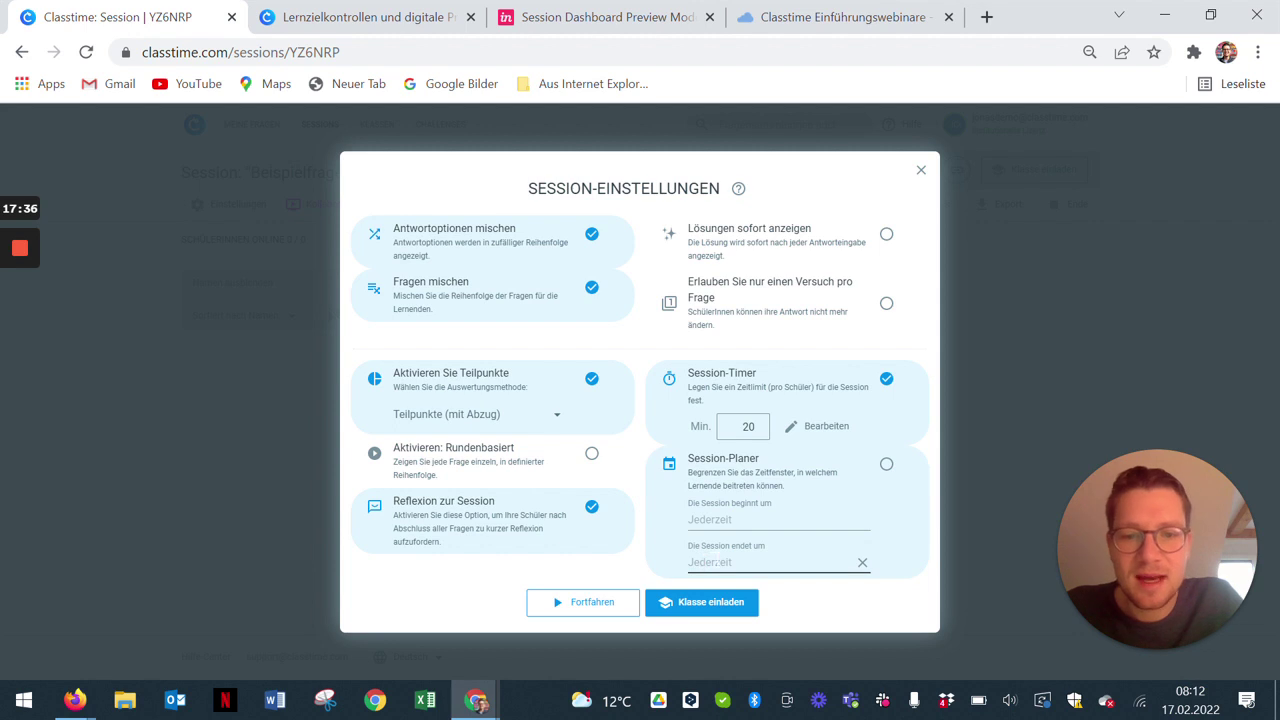
Step: Set a session end of February 18 at 00:00, then switch the planner off and save
left_click(722, 562)
left_click(806, 590)
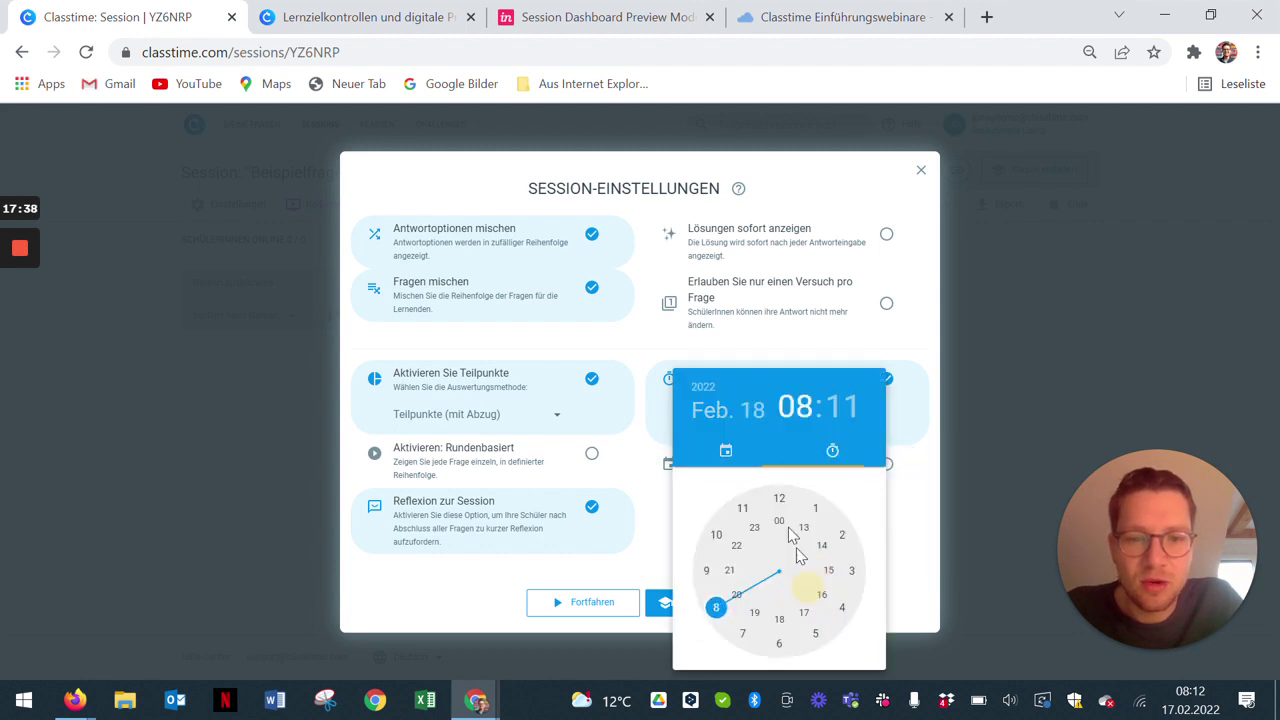
left_click(796, 408)
left_click(779, 522)
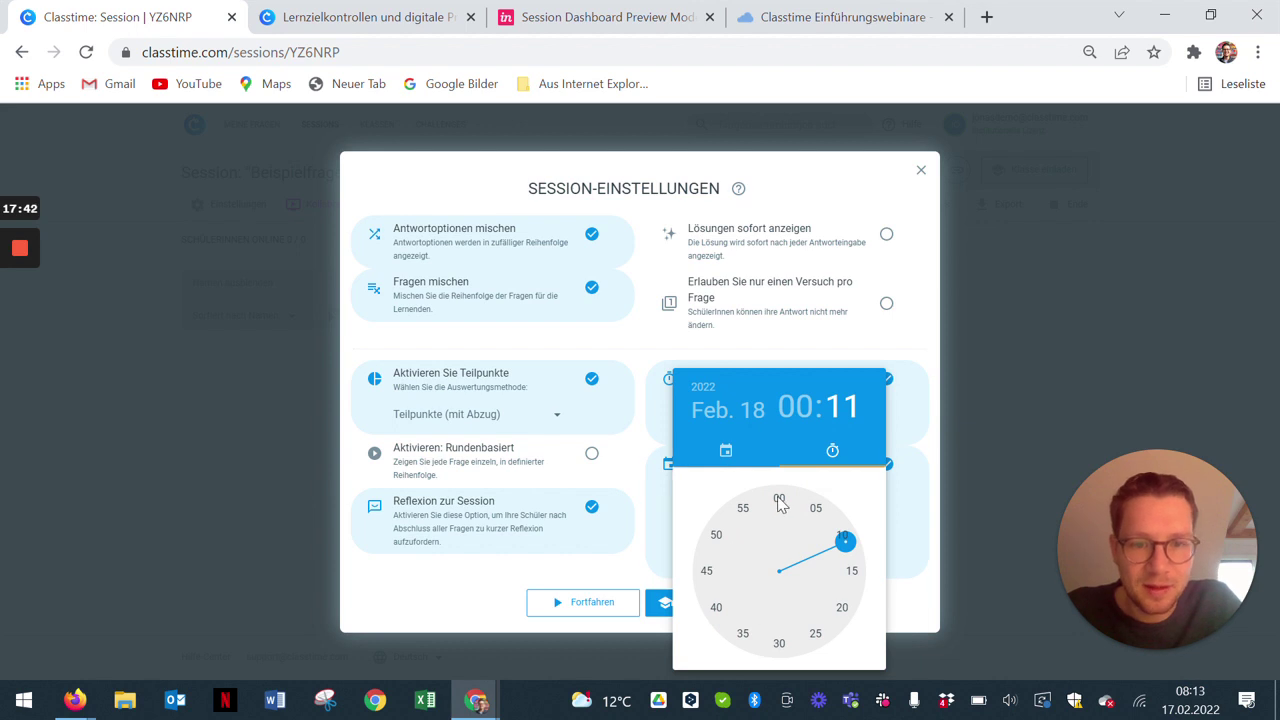
left_click(779, 502)
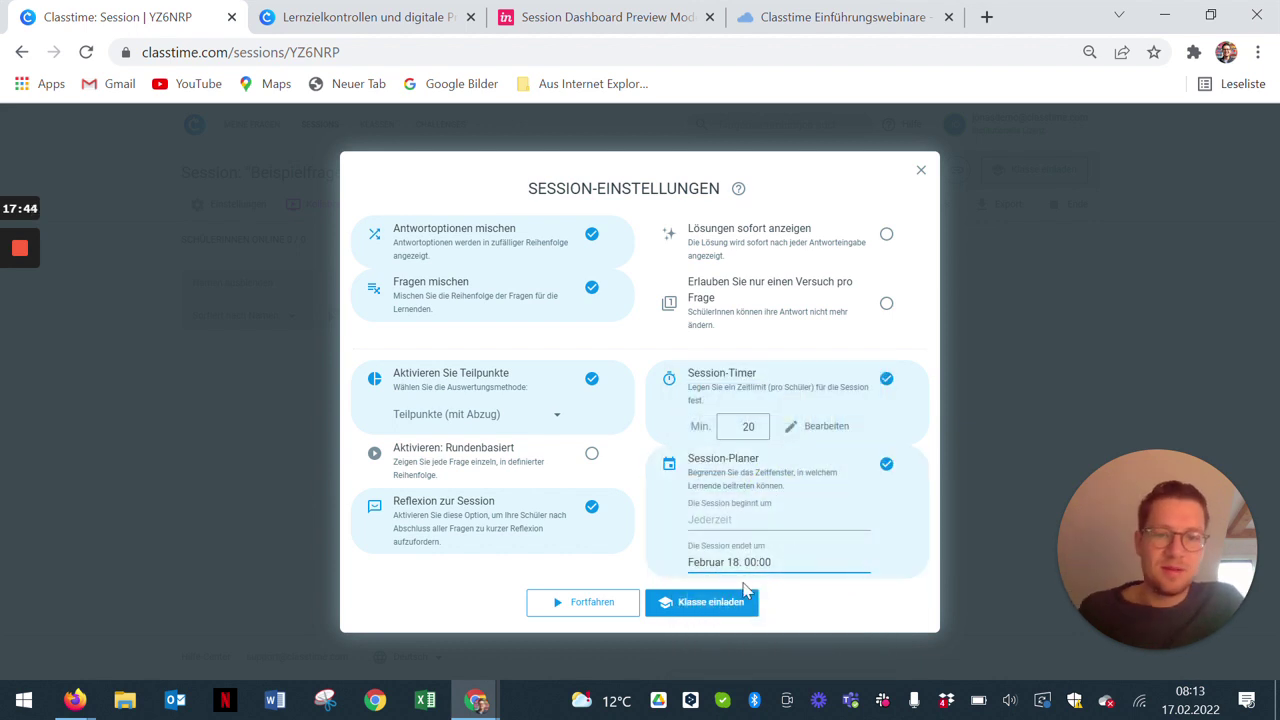
left_click(886, 465)
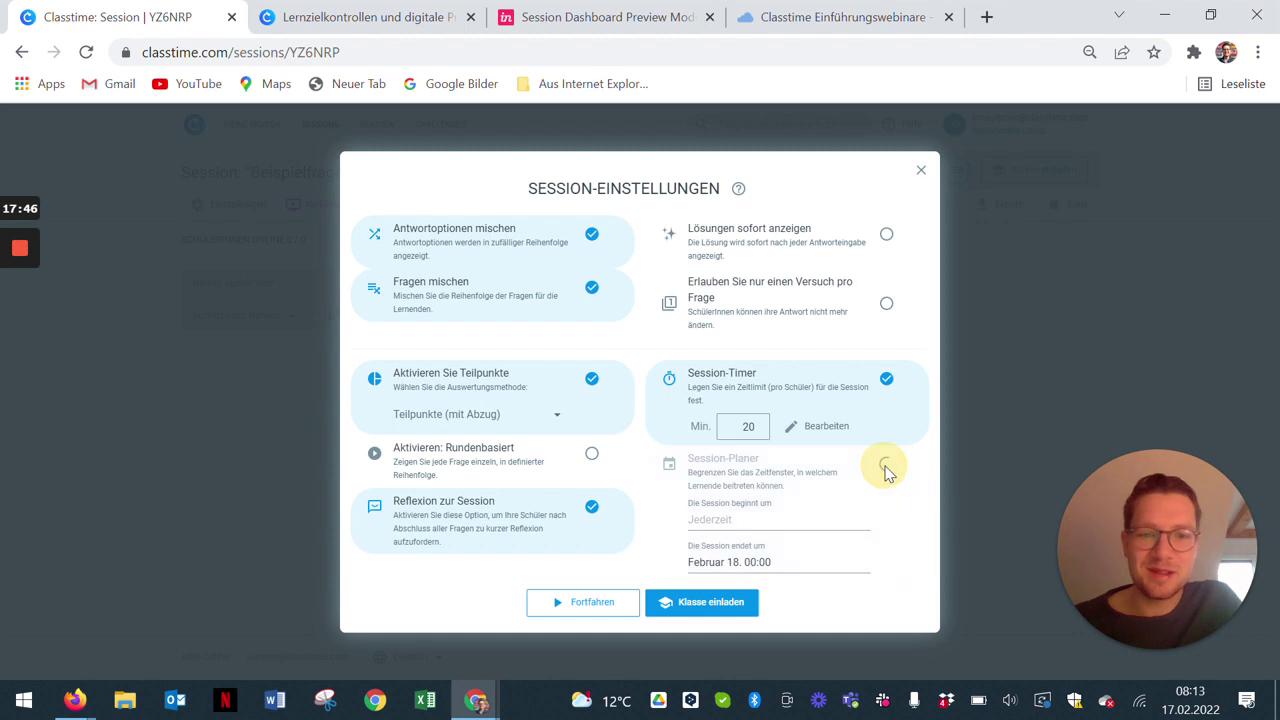
left_click(612, 613)
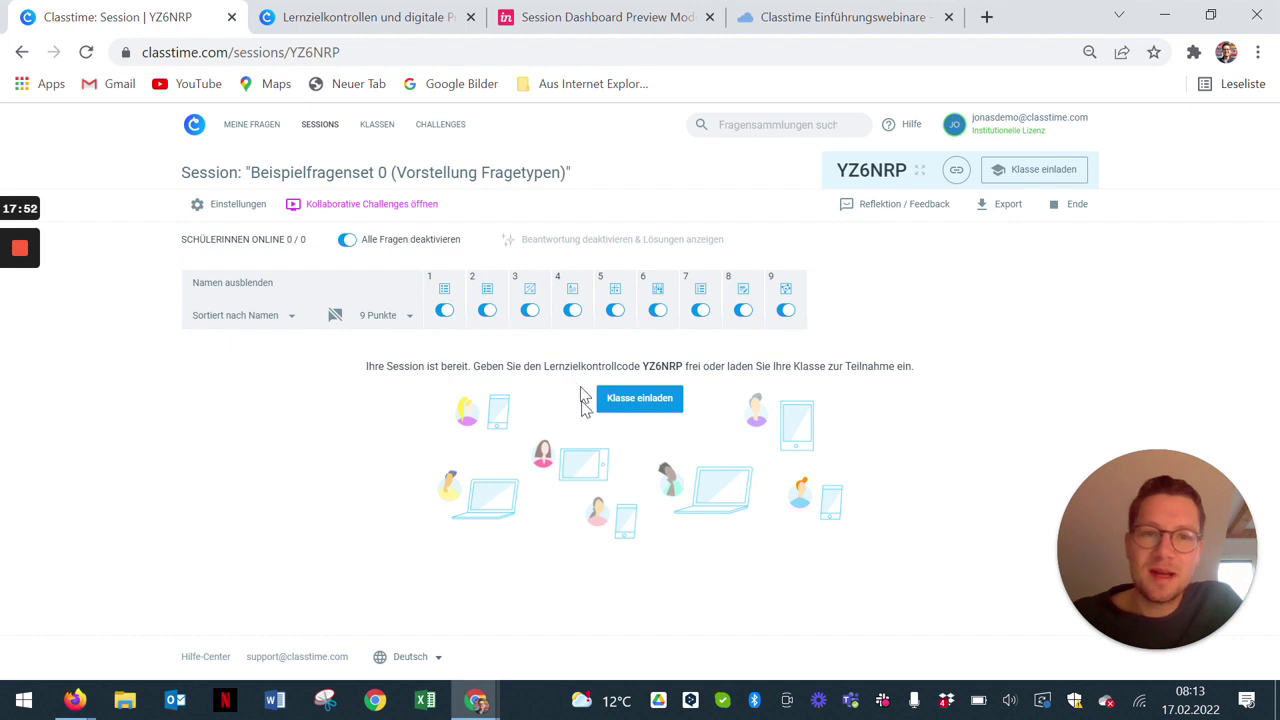
Step: Invite the Demo class to the session and start the preview with simulated students
left_click(622, 400)
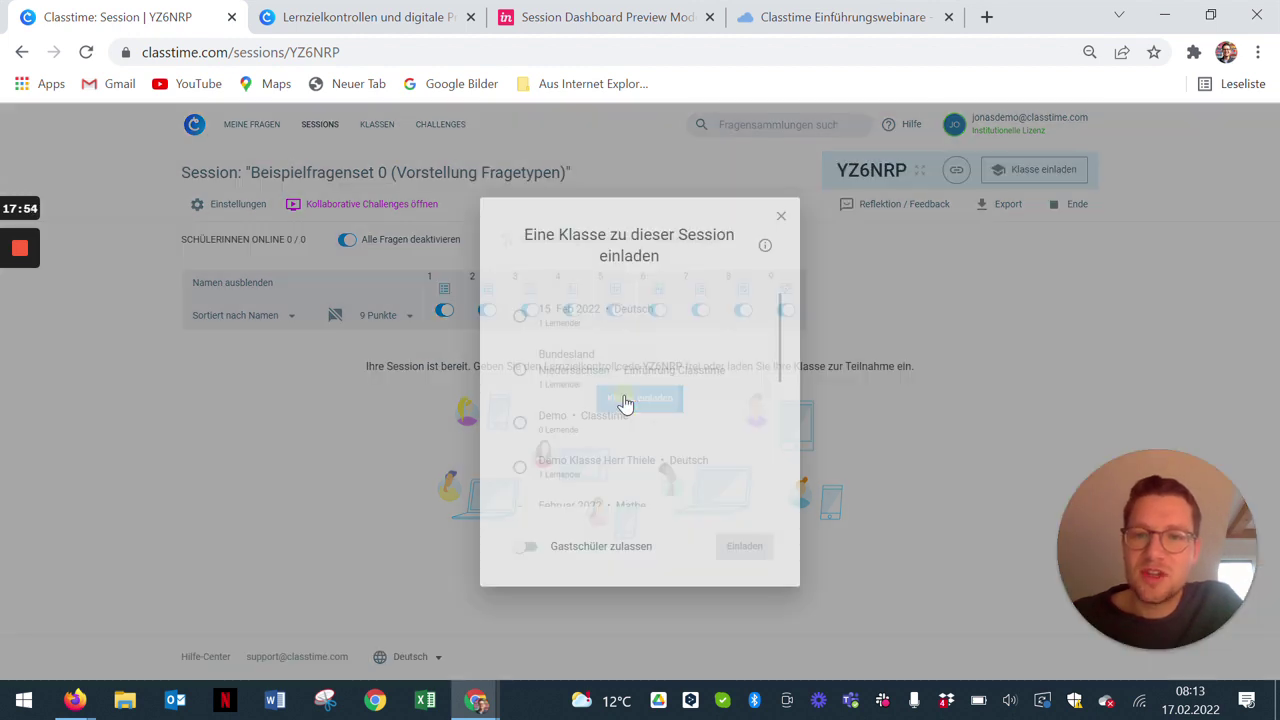
scroll(609, 395, "down", 1)
scroll(608, 403, "up", 1)
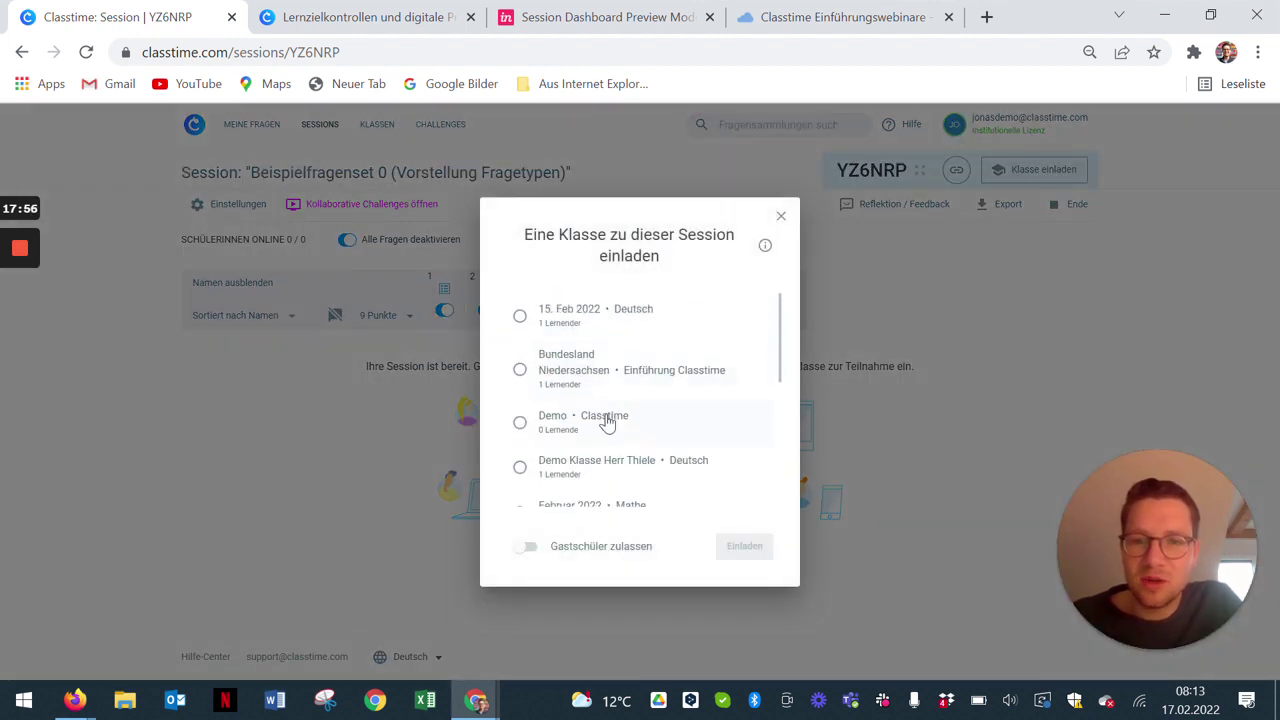
left_click(608, 420)
left_click(734, 549)
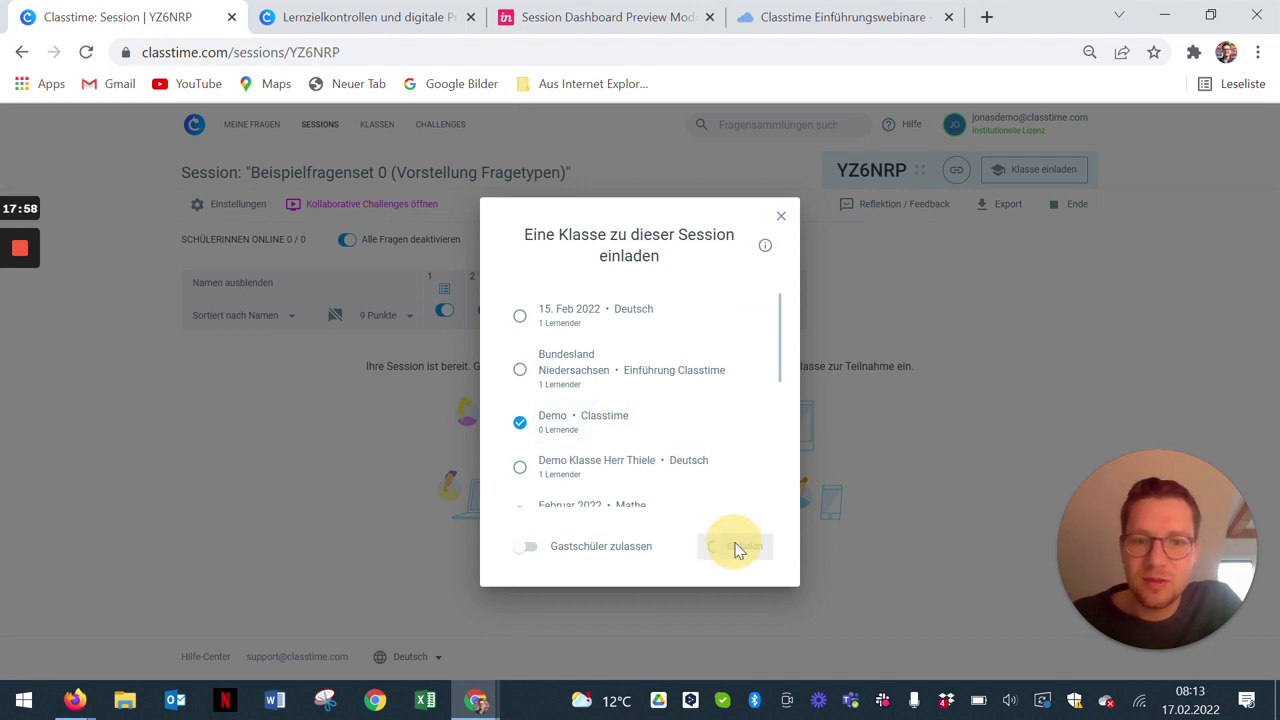
left_click(665, 428)
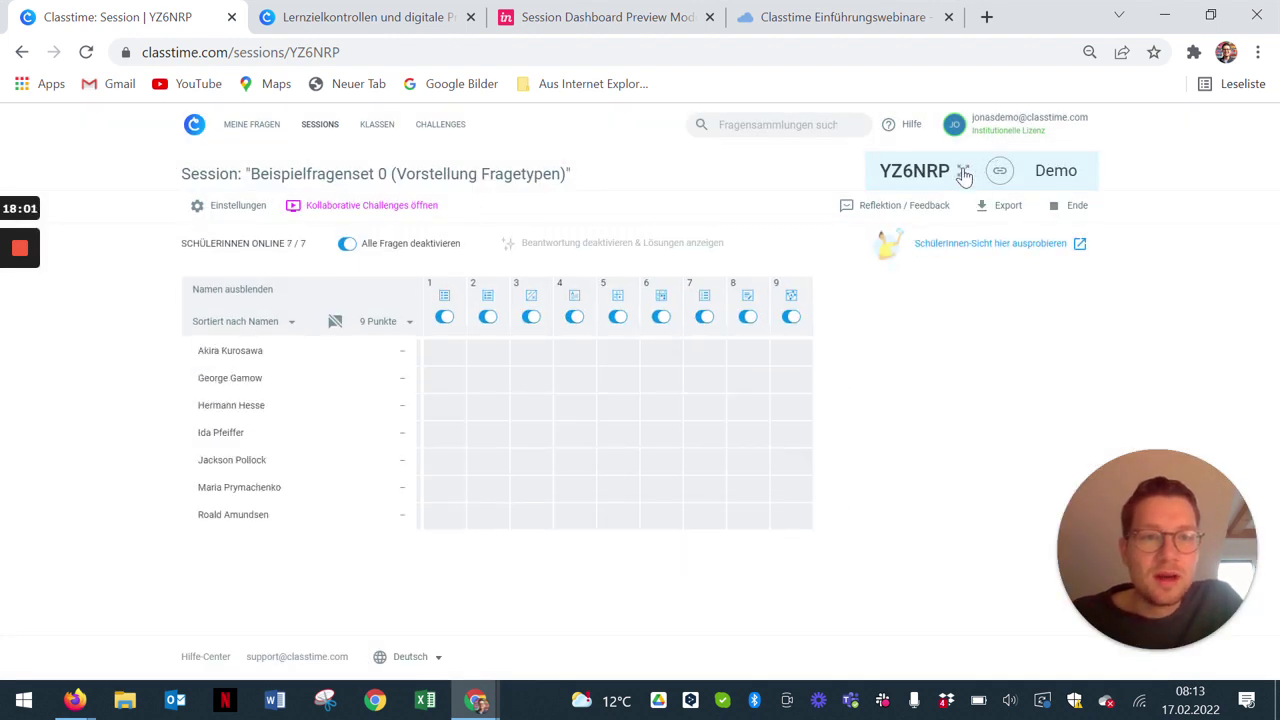
left_click(962, 170)
left_click_drag(364, 336, 727, 336)
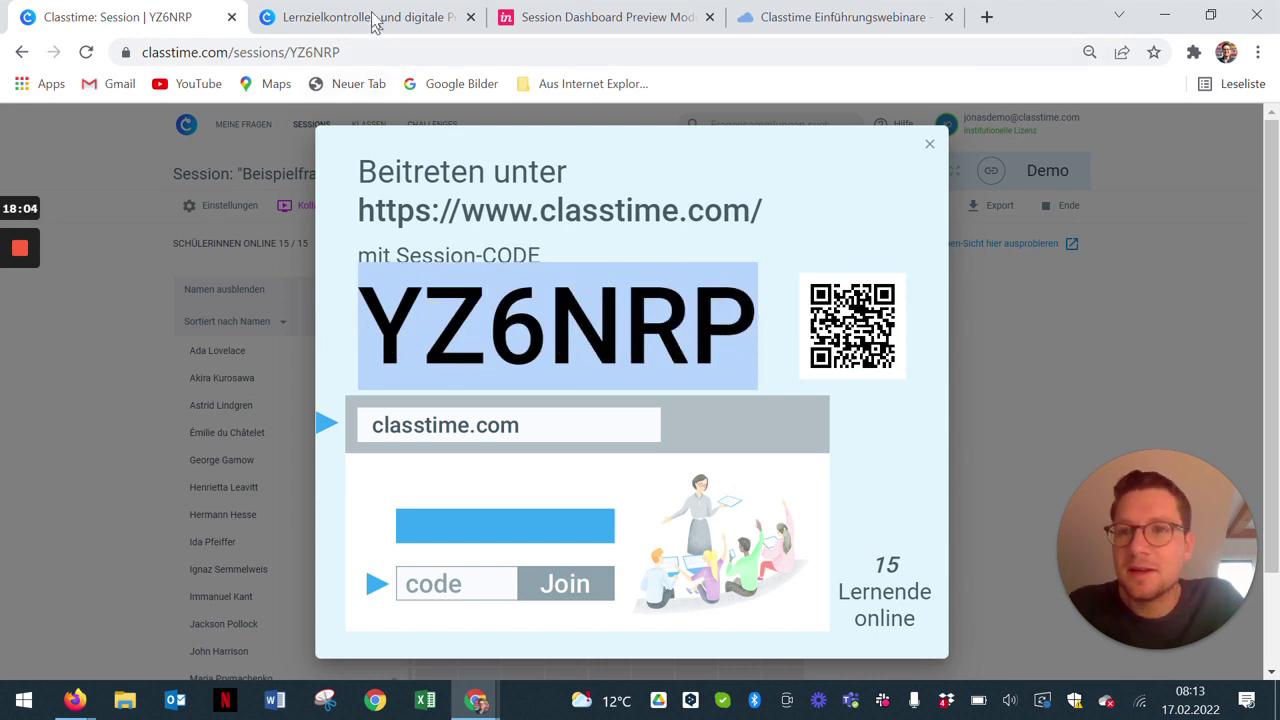
left_click(371, 17)
left_click(398, 622)
left_click(120, 20)
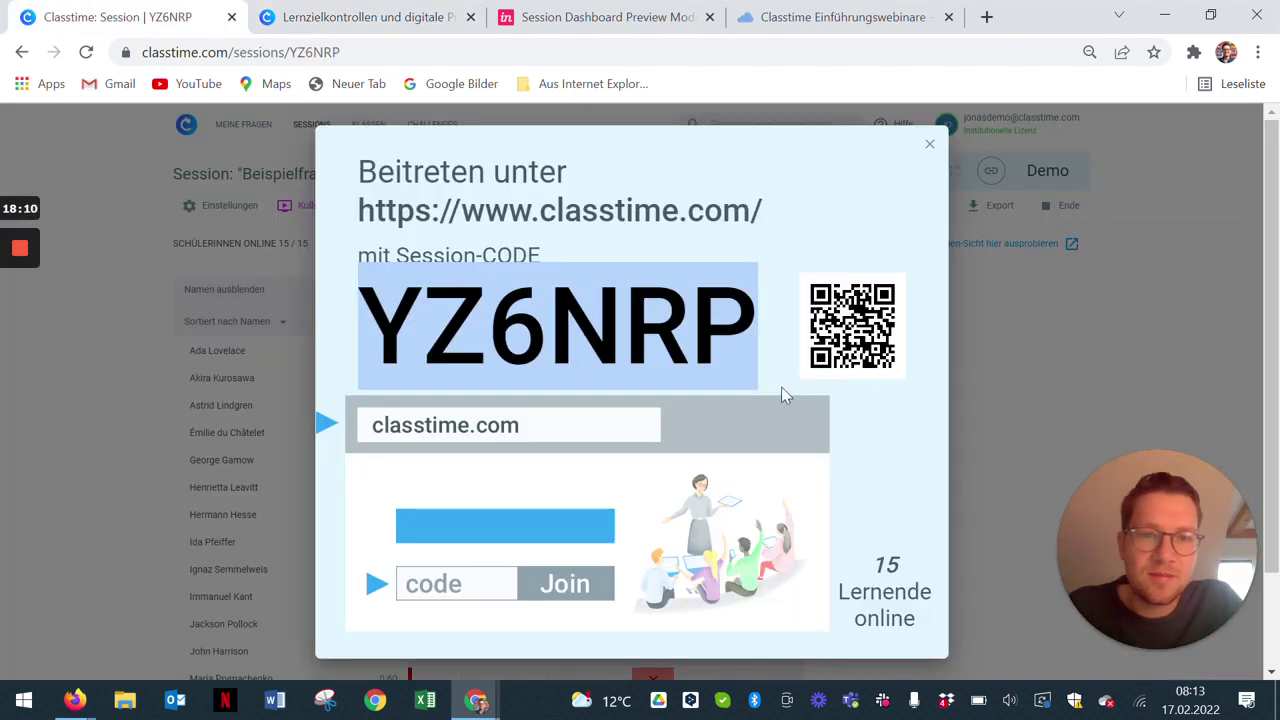
left_click(790, 312)
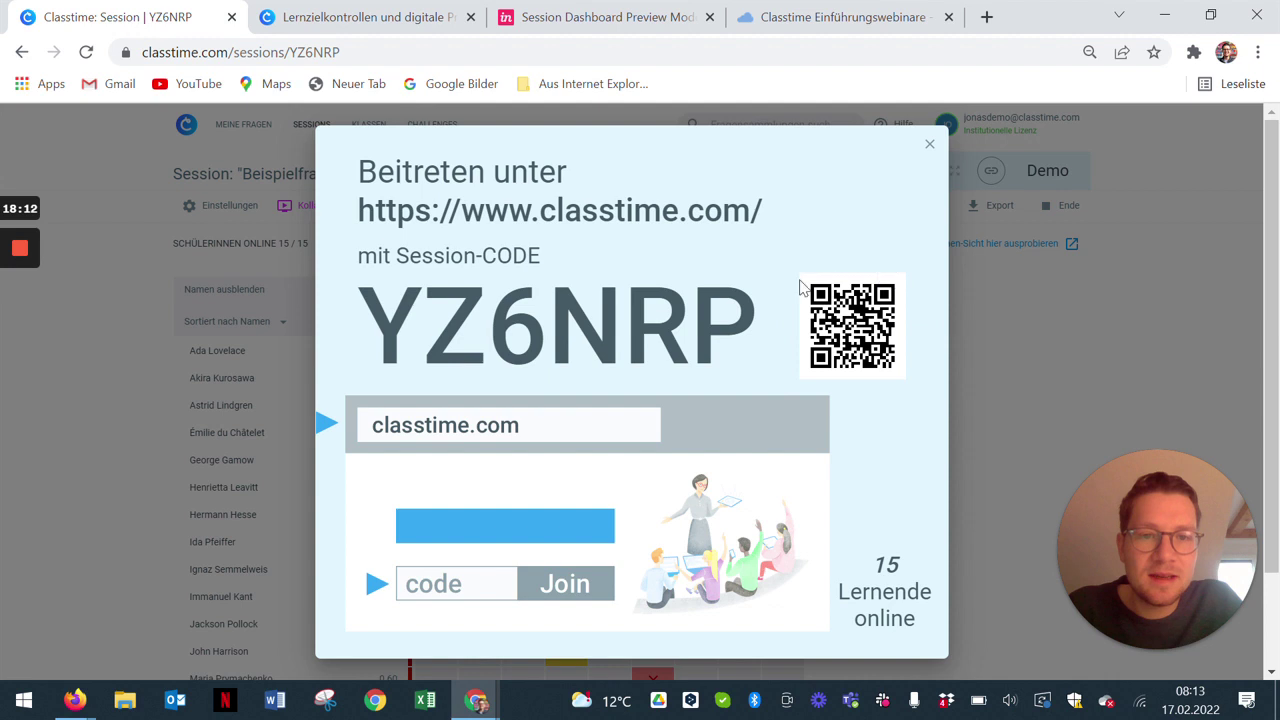
left_click(930, 148)
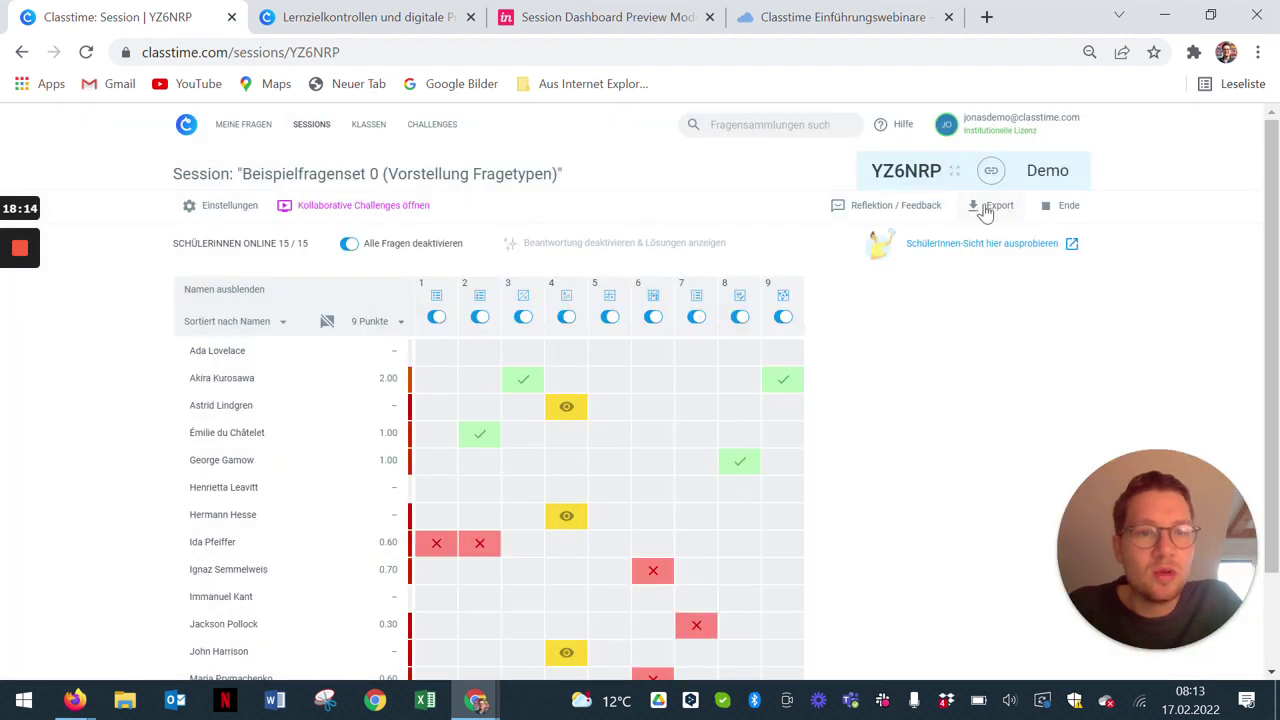
Step: Copy the session join link and scroll through the results grid
left_click(992, 172)
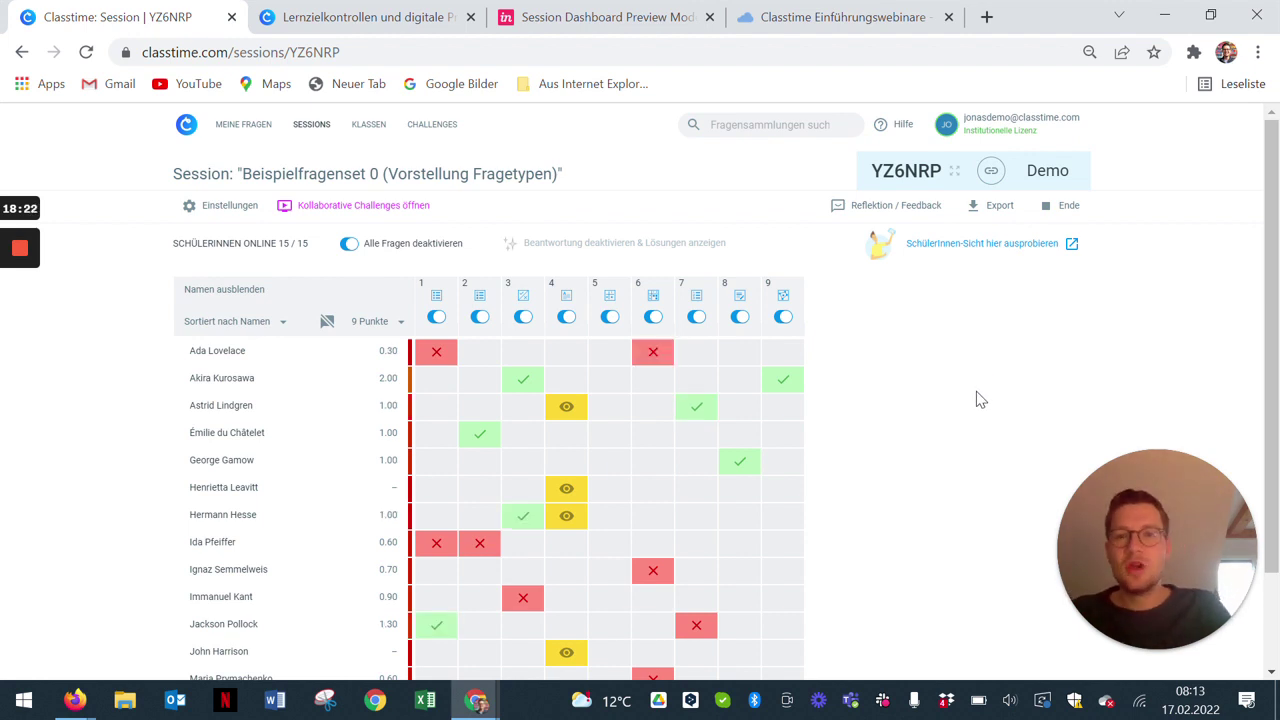
scroll(960, 408, "down", 1)
scroll(717, 449, "up", 1)
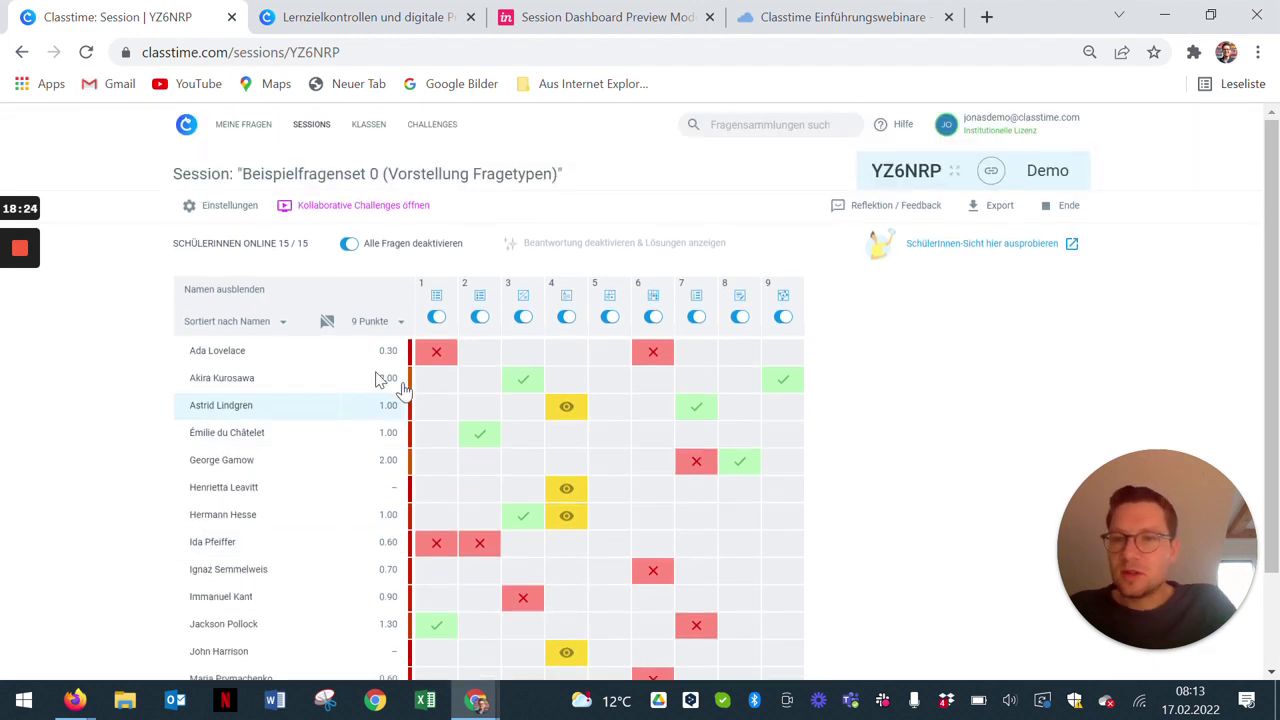
scroll(257, 600, "down", 1)
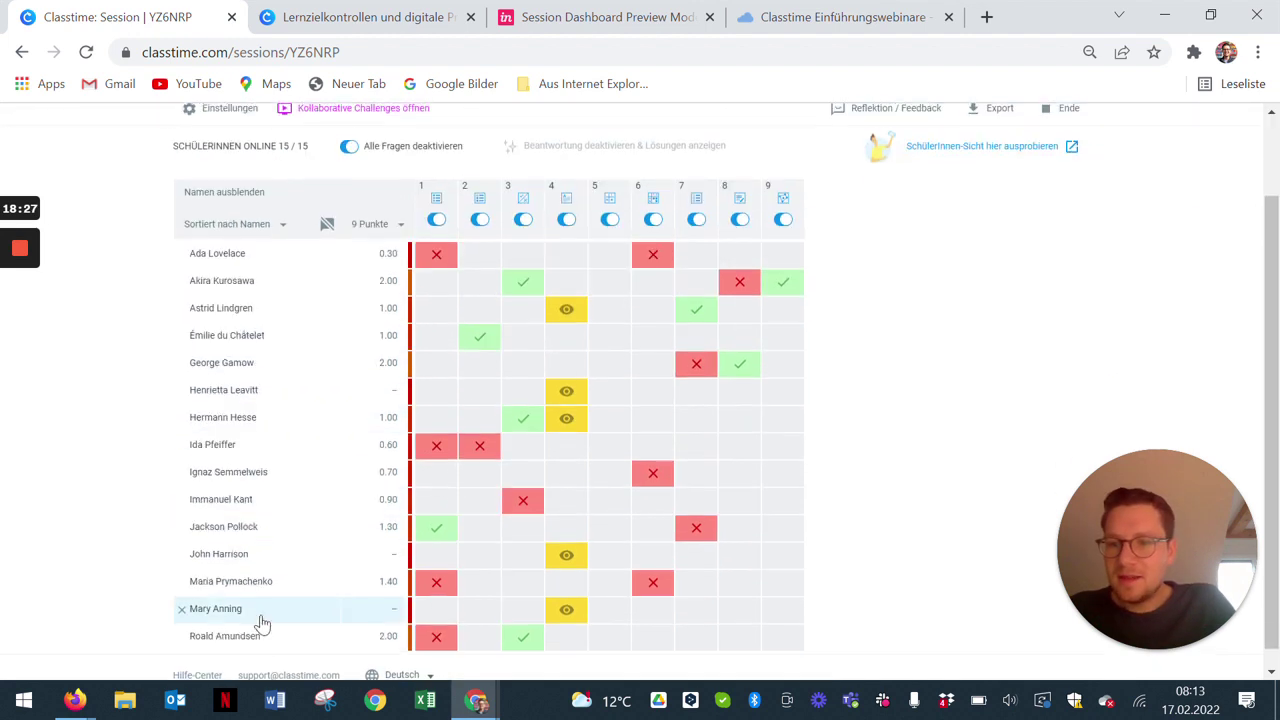
scroll(323, 363, "up", 1)
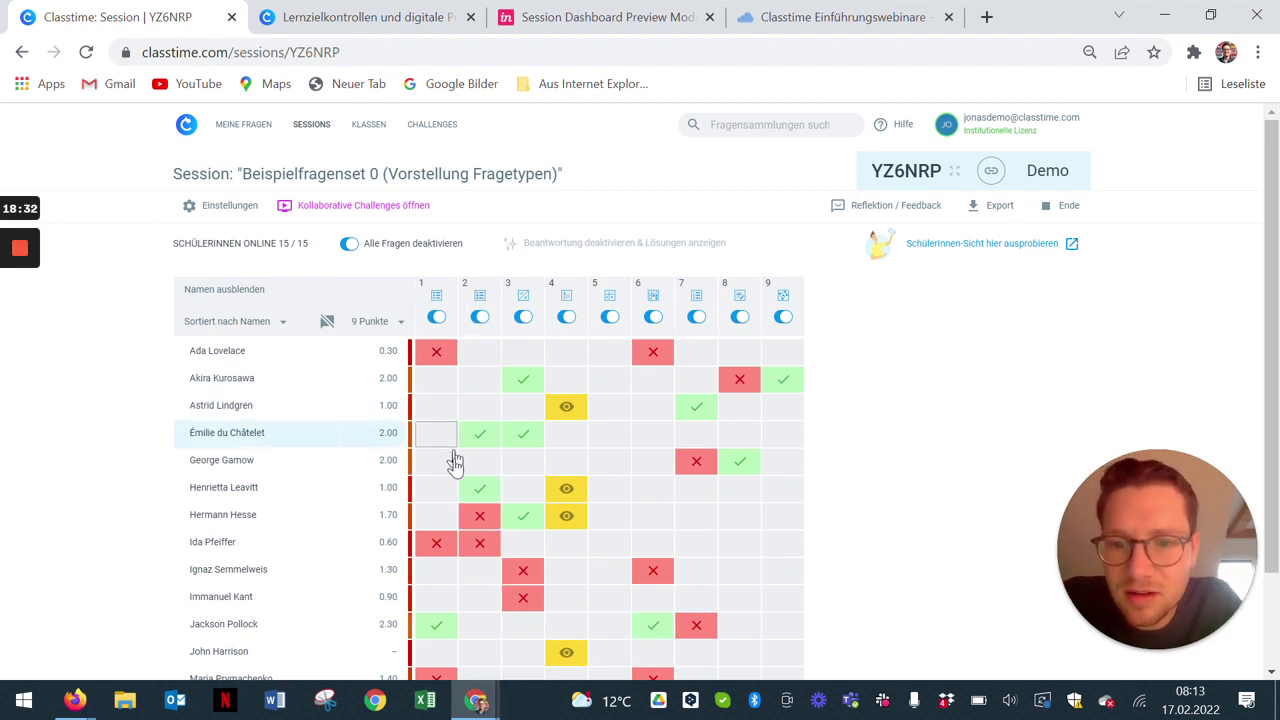
scroll(473, 570, "down", 1)
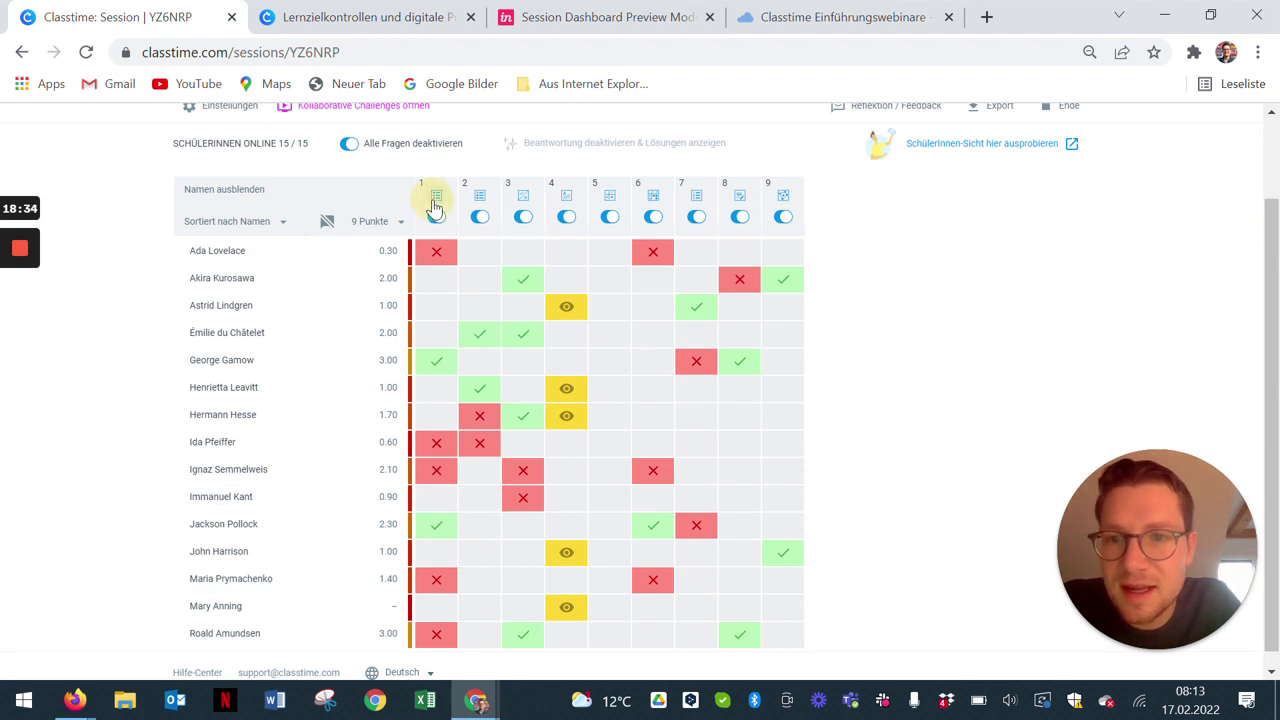
Step: Review question 1's results with its correct answer revealed, then return to the grid
left_click(436, 198)
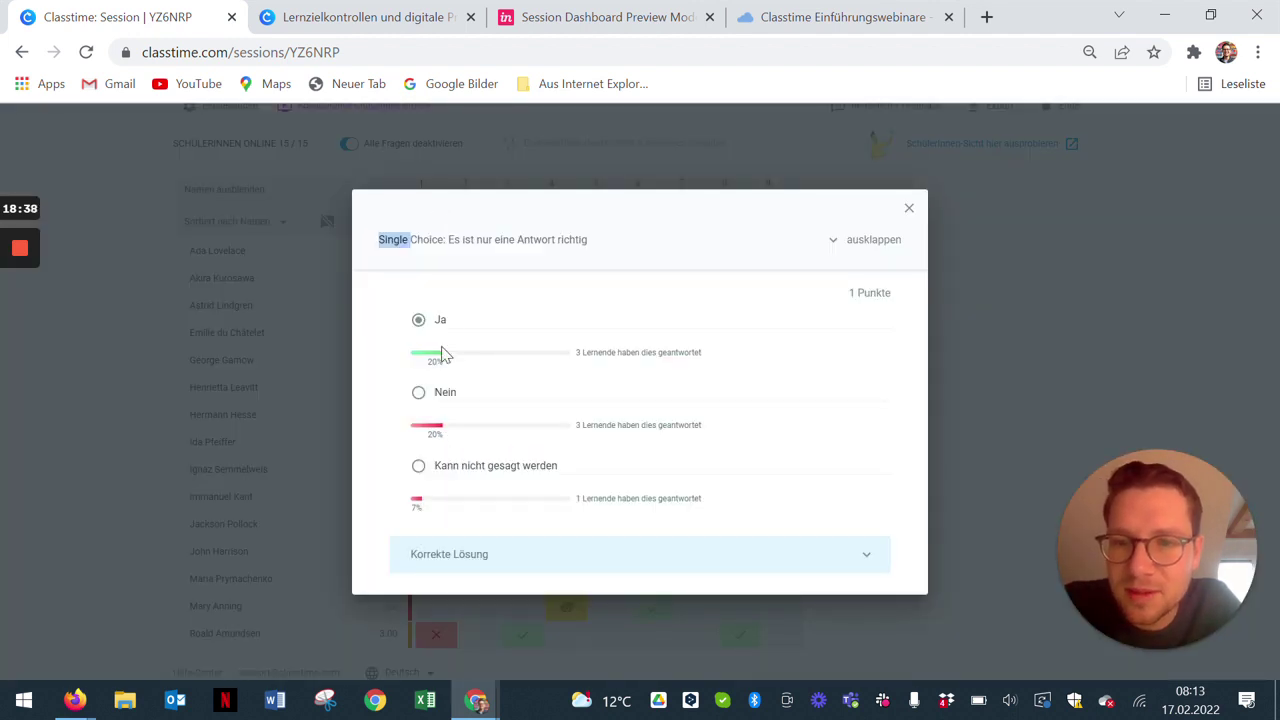
mouse_move(443, 354)
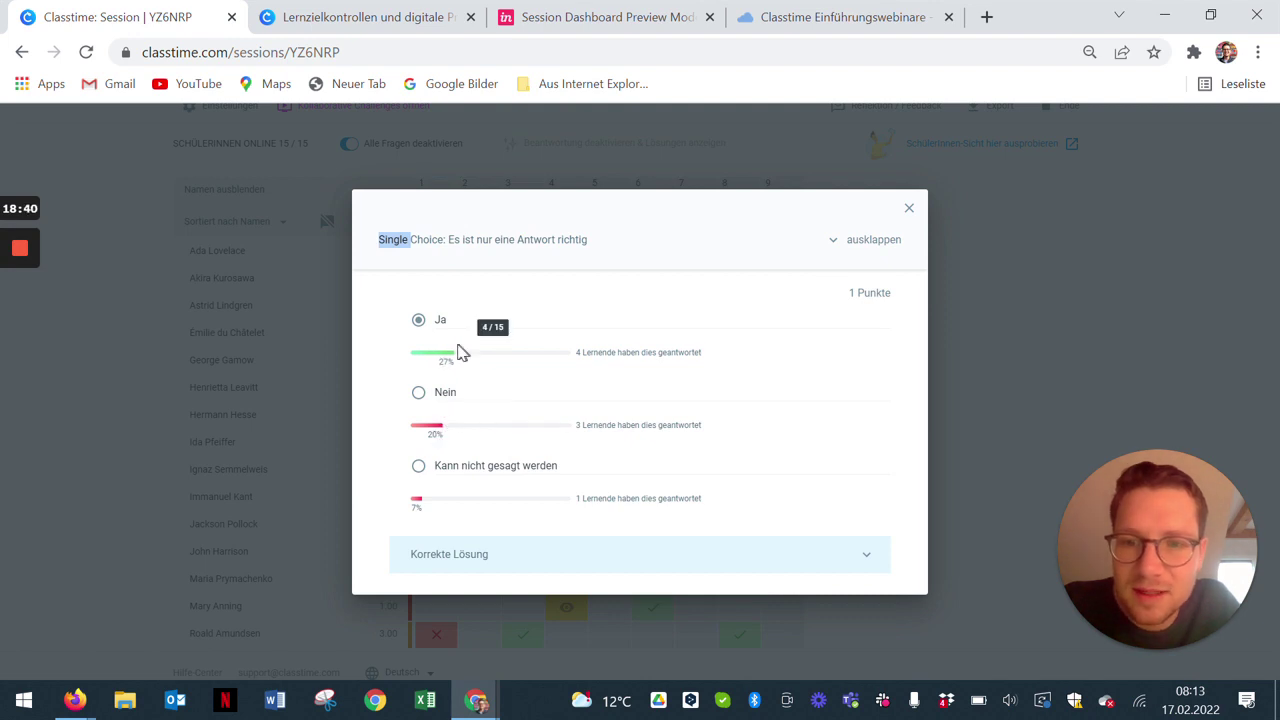
left_click(605, 556)
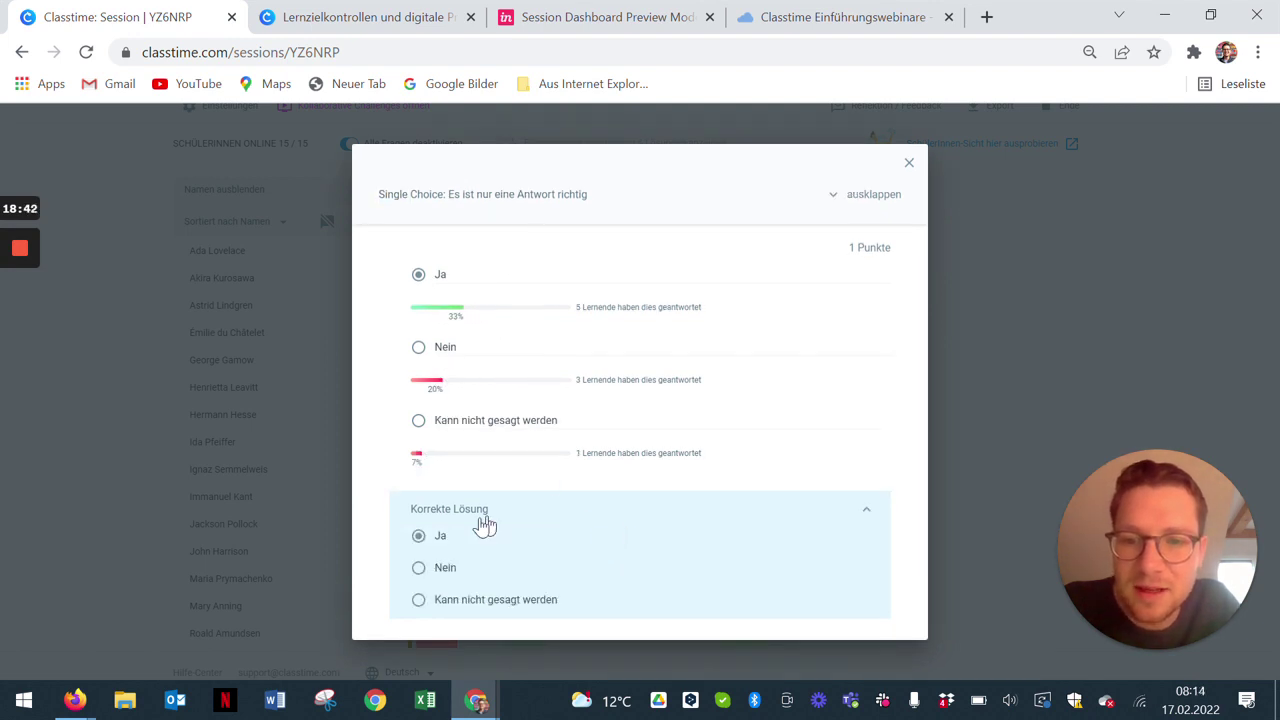
left_click(908, 163)
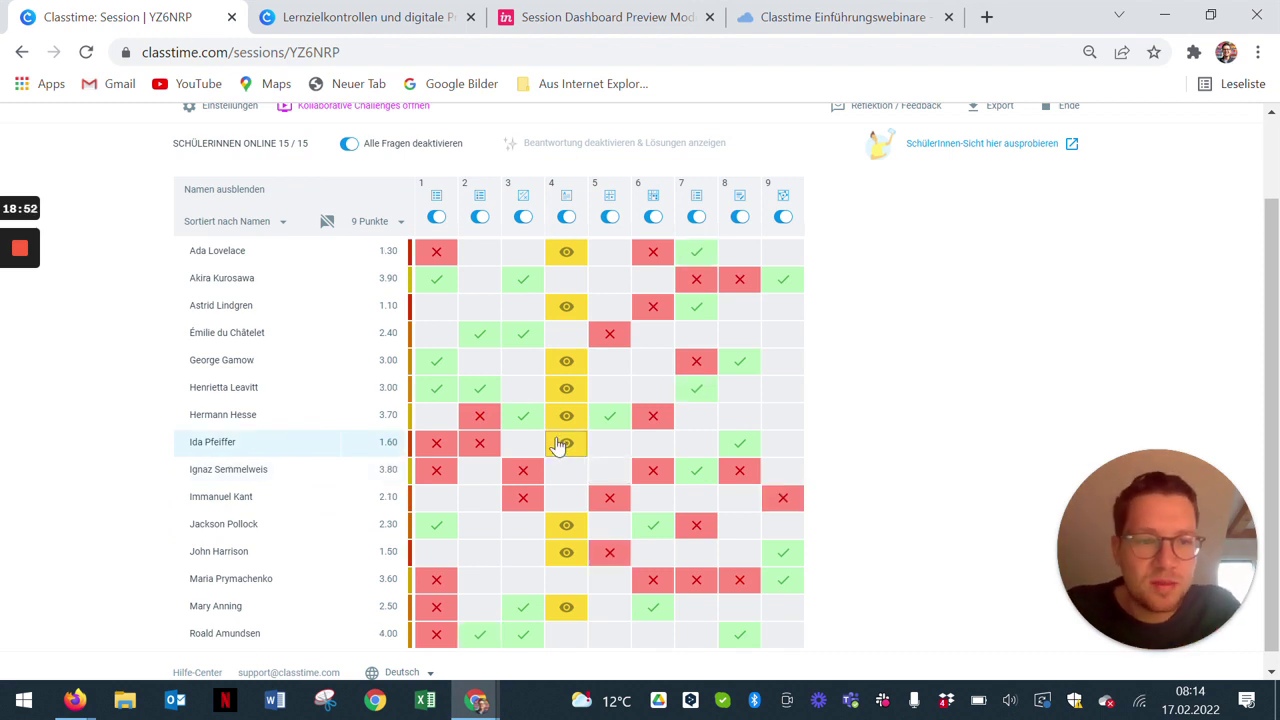
mouse_move(560, 449)
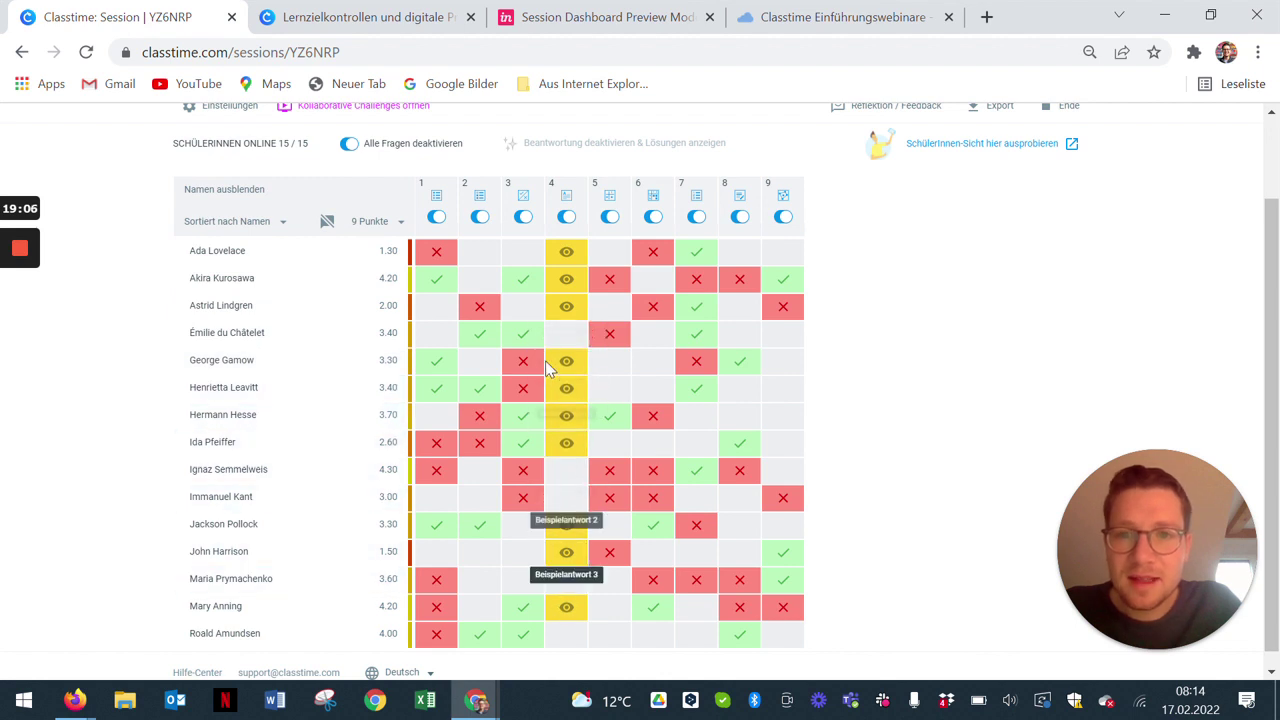
Step: Validate question 4's free-text answers: Beispielantwort 2 and 3 correct, Beispielantwort 1 incorrect
left_click(566, 200)
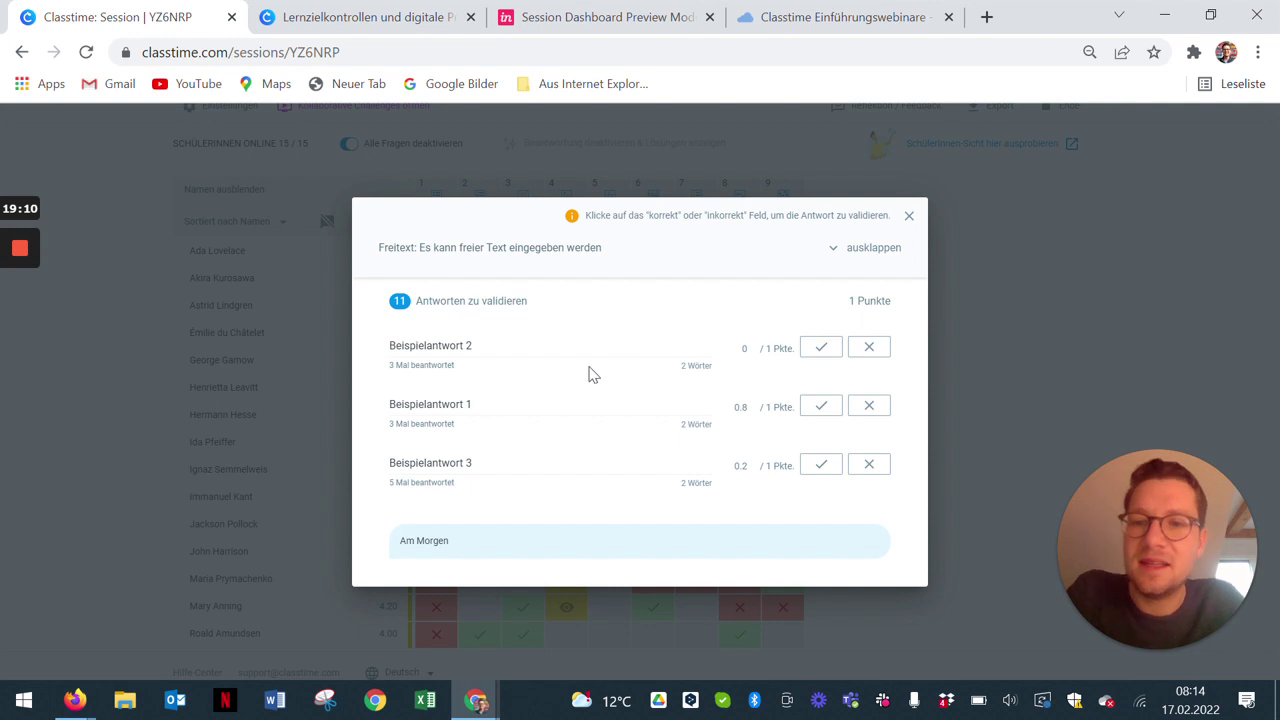
mouse_move(432, 374)
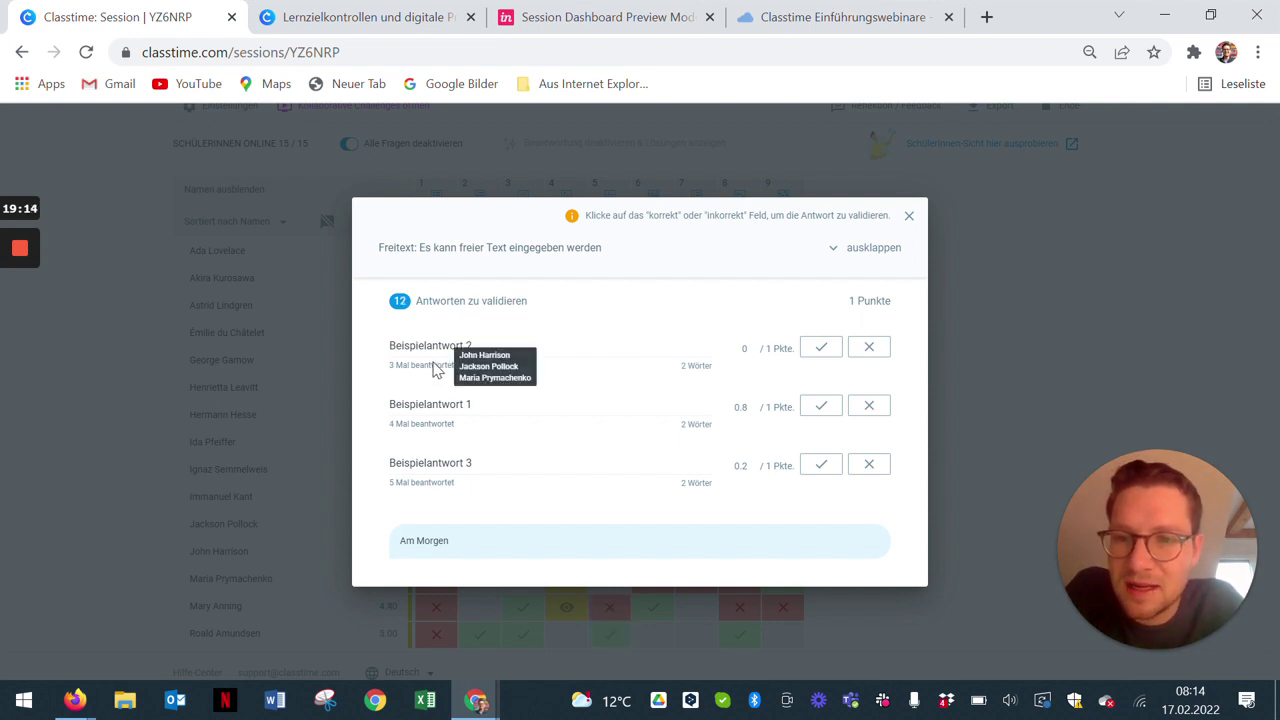
mouse_move(441, 430)
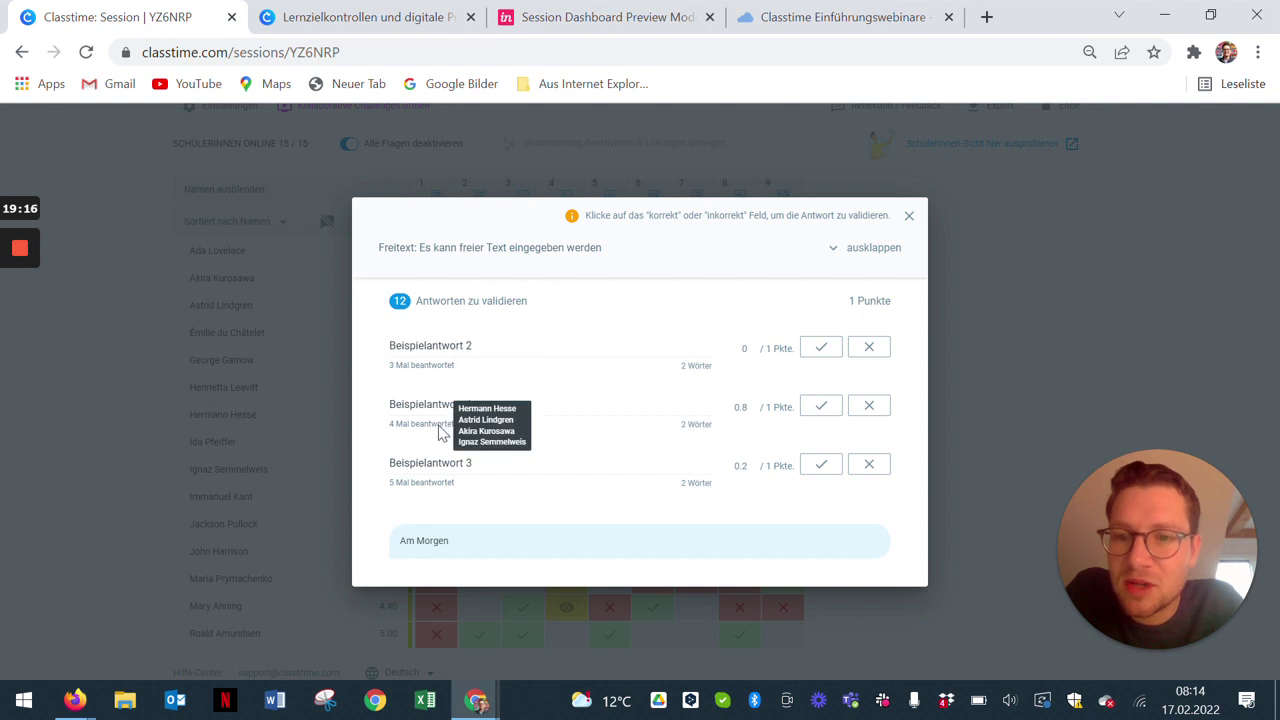
mouse_move(444, 486)
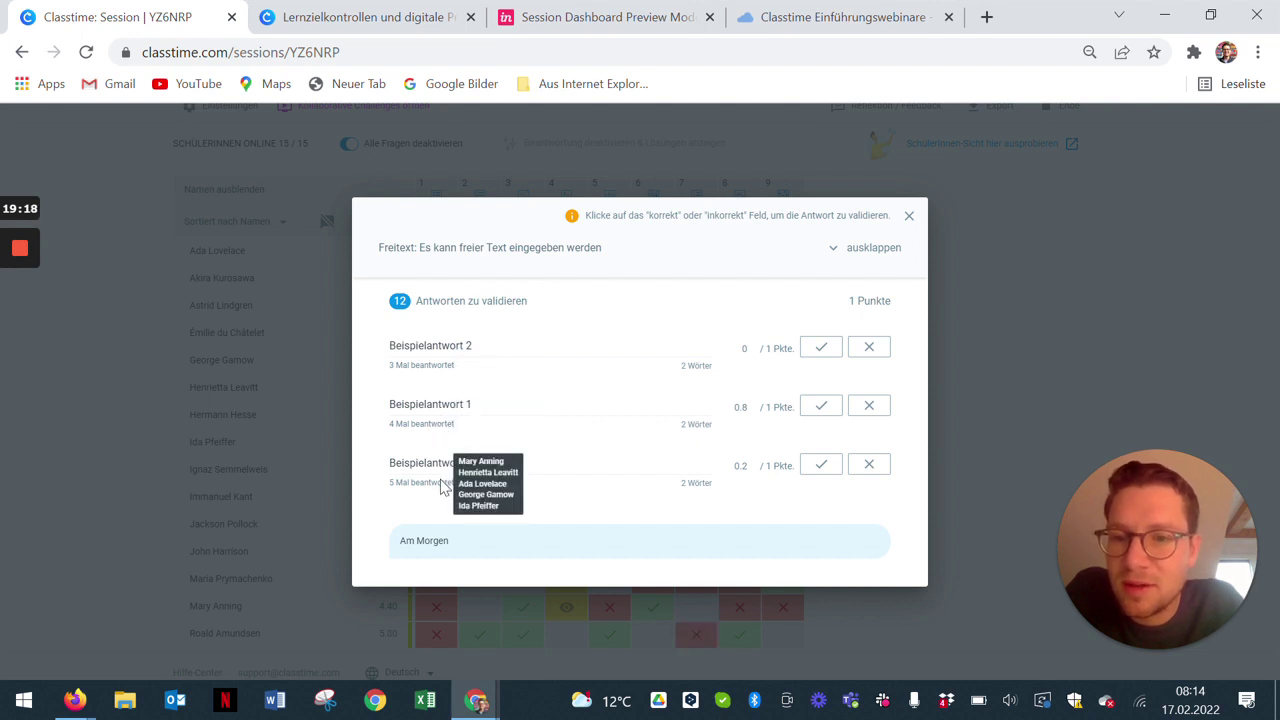
left_click(824, 468)
left_click(869, 406)
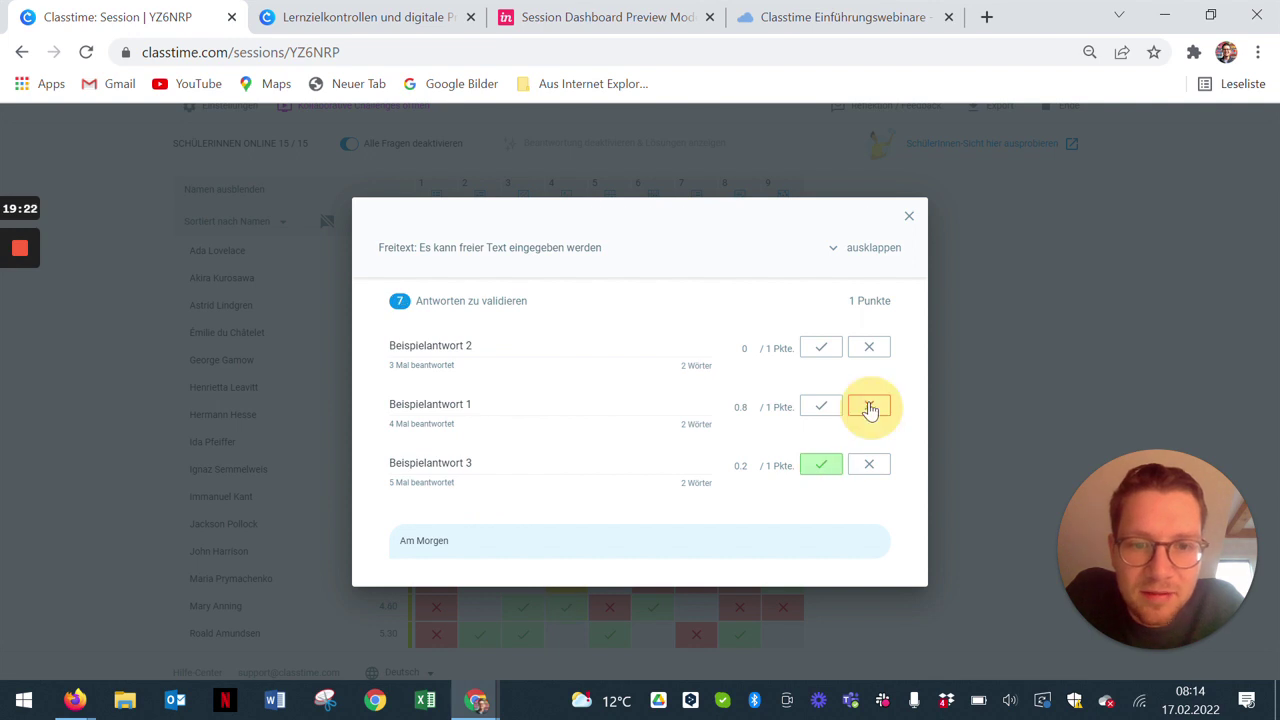
left_click(822, 346)
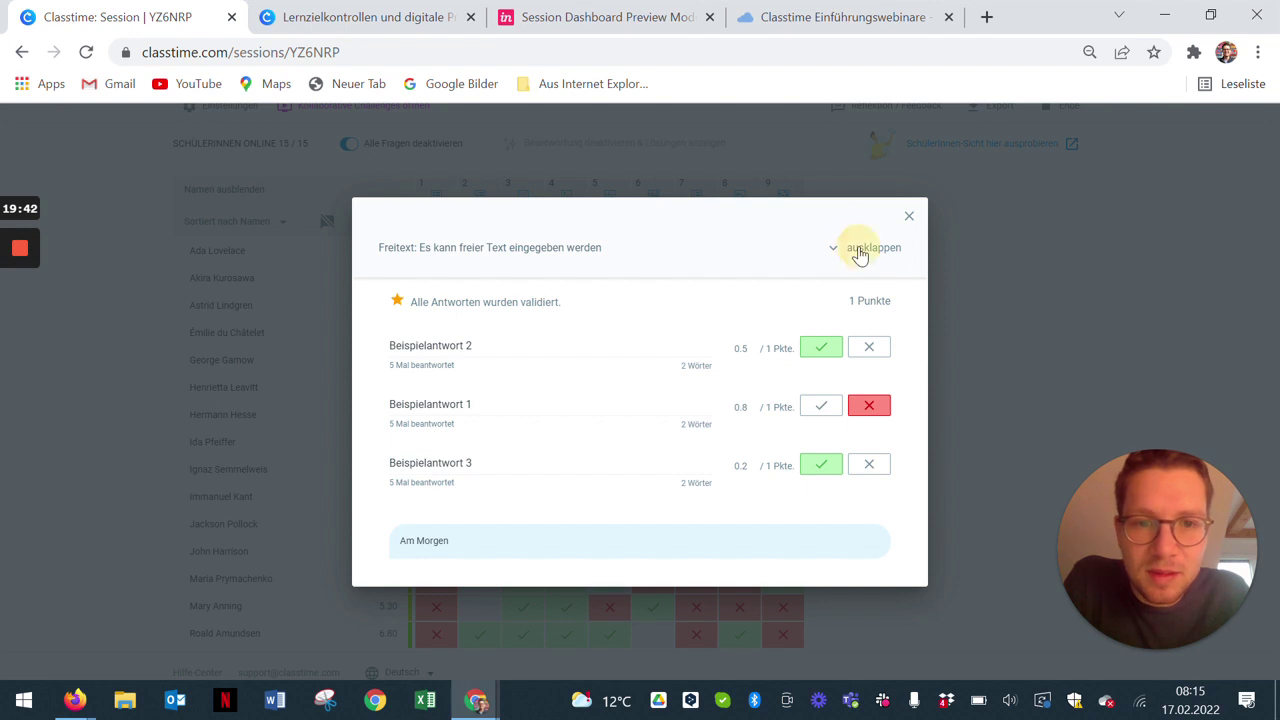
left_click(909, 220)
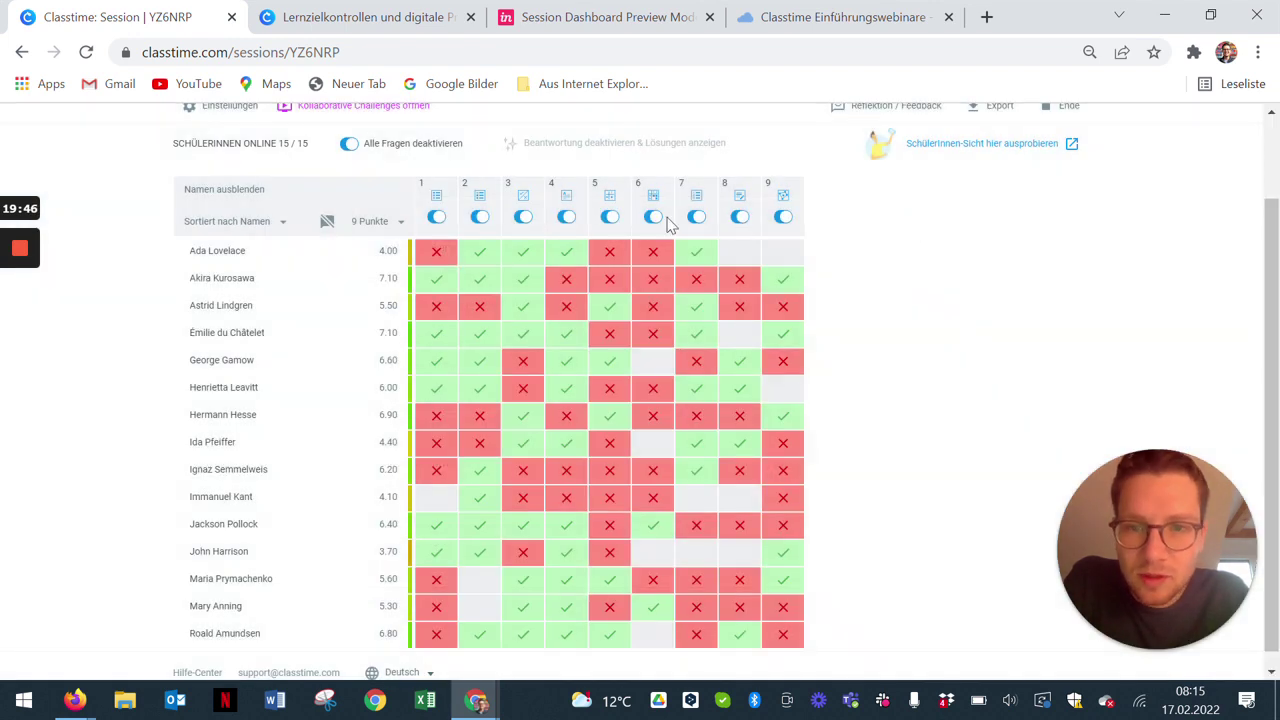
left_click(566, 195)
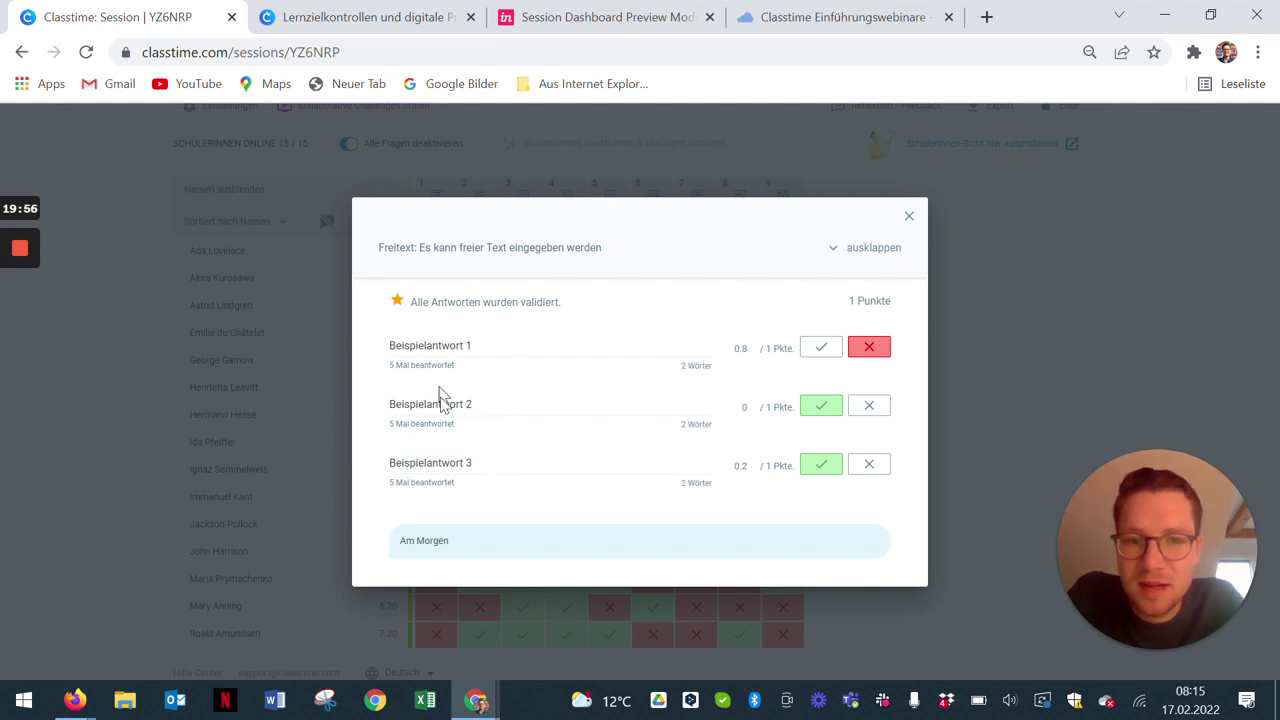
left_click(909, 216)
scroll(694, 386, "up", 1)
left_click(988, 206)
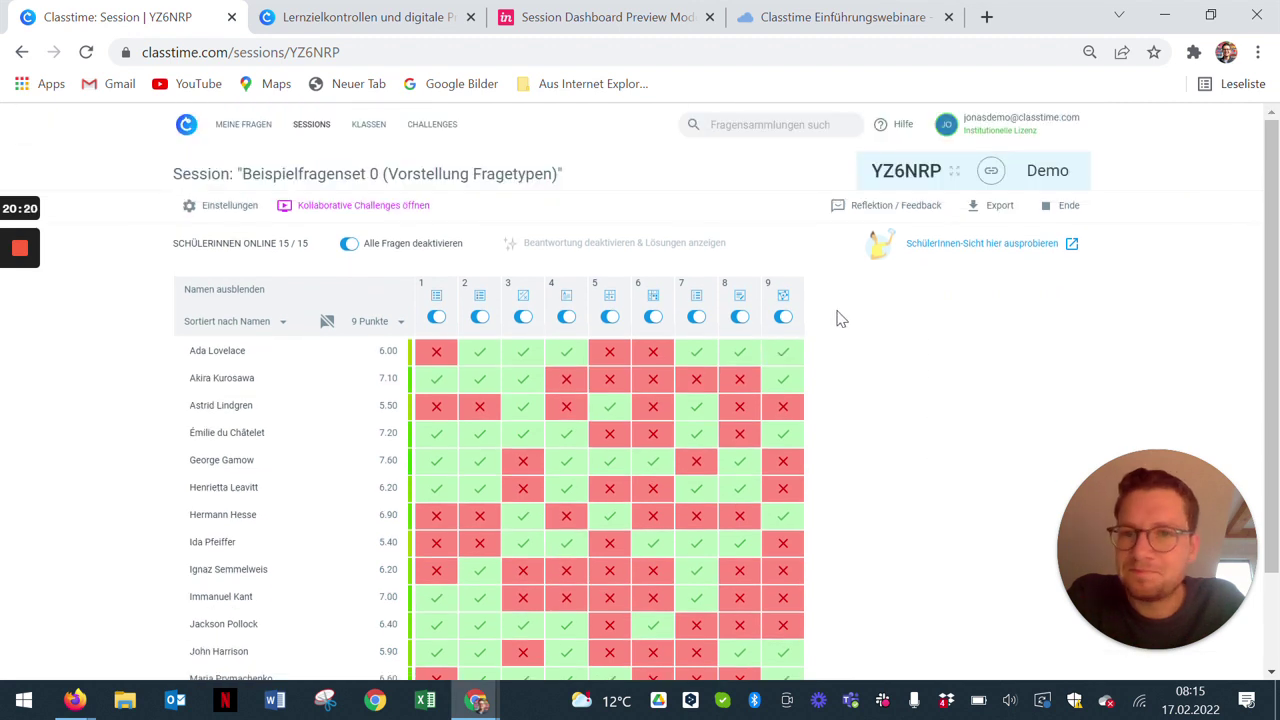
left_click(1040, 170)
Step: Allow guest students, then join YZ6NRP as a guest in a private window and start the timer
left_click(522, 547)
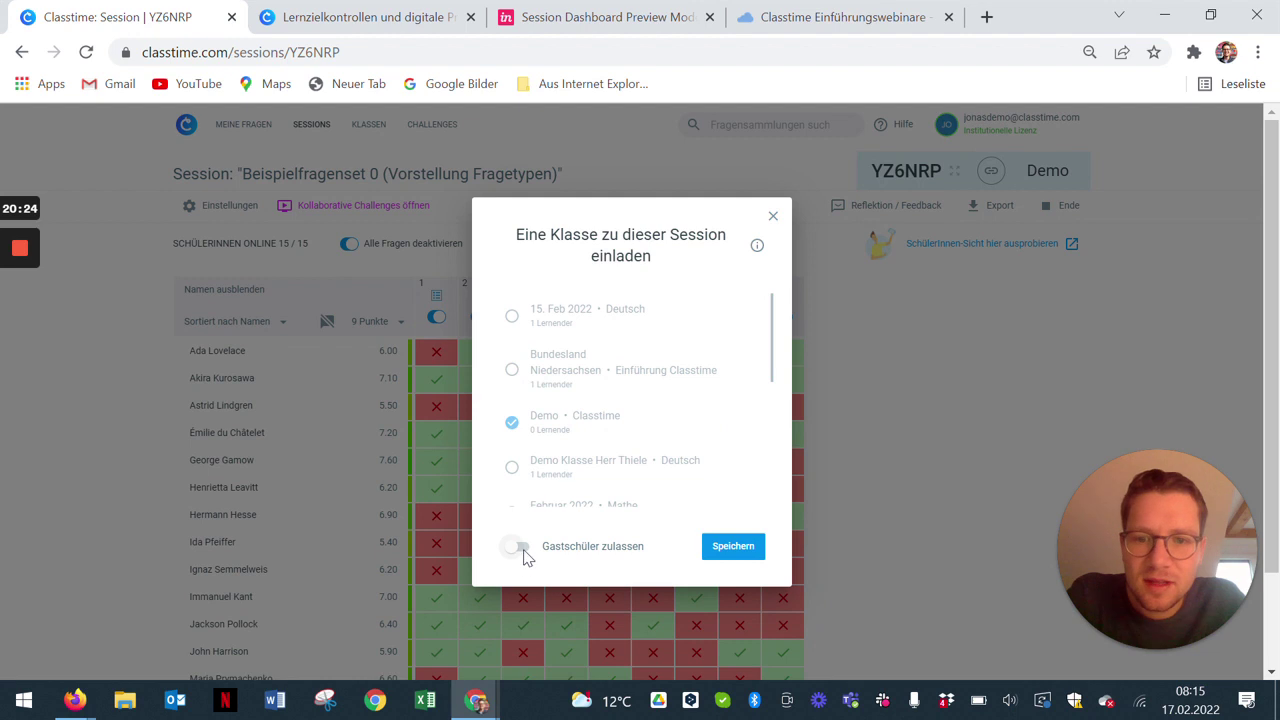
left_click(731, 553)
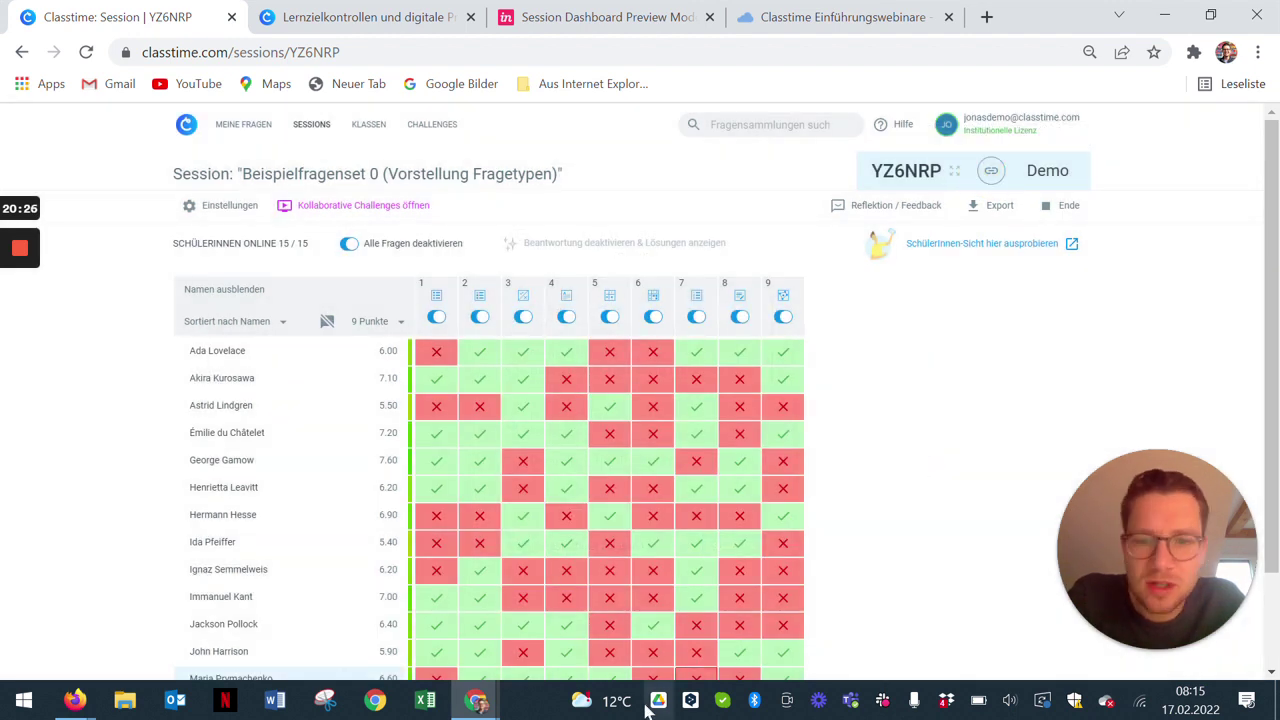
left_click(478, 703)
right_click(478, 703)
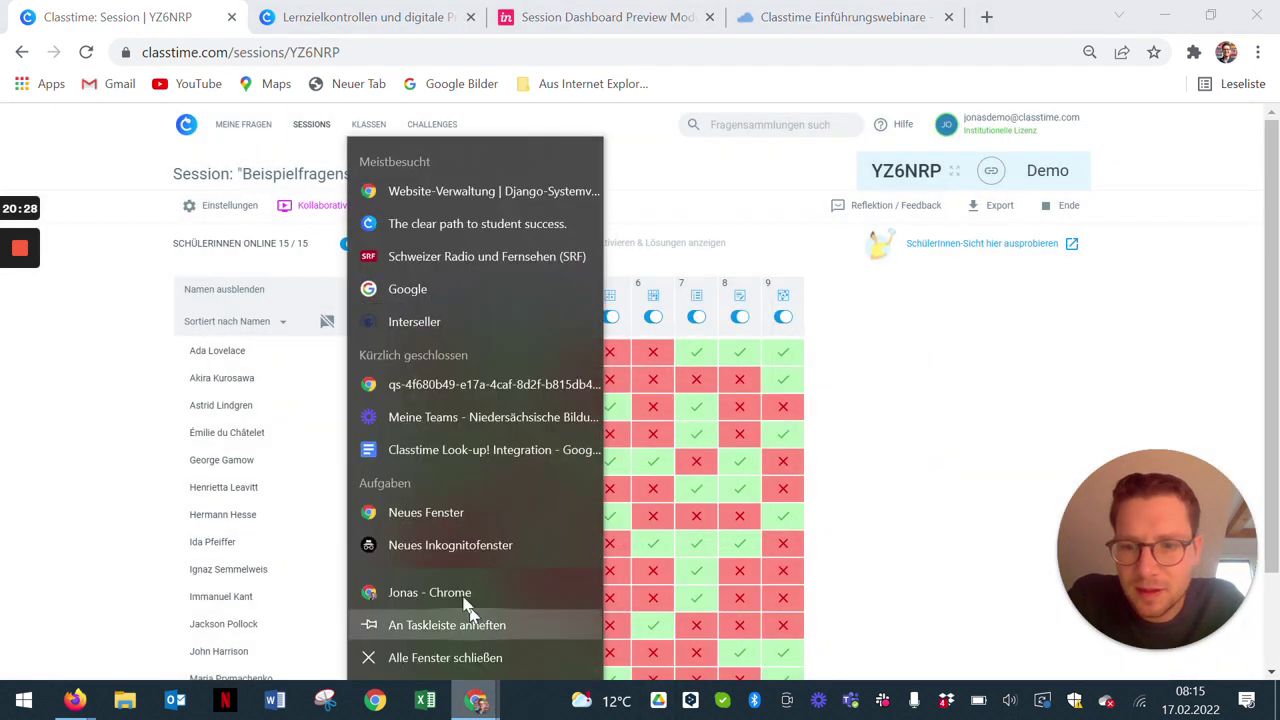
left_click(450, 557)
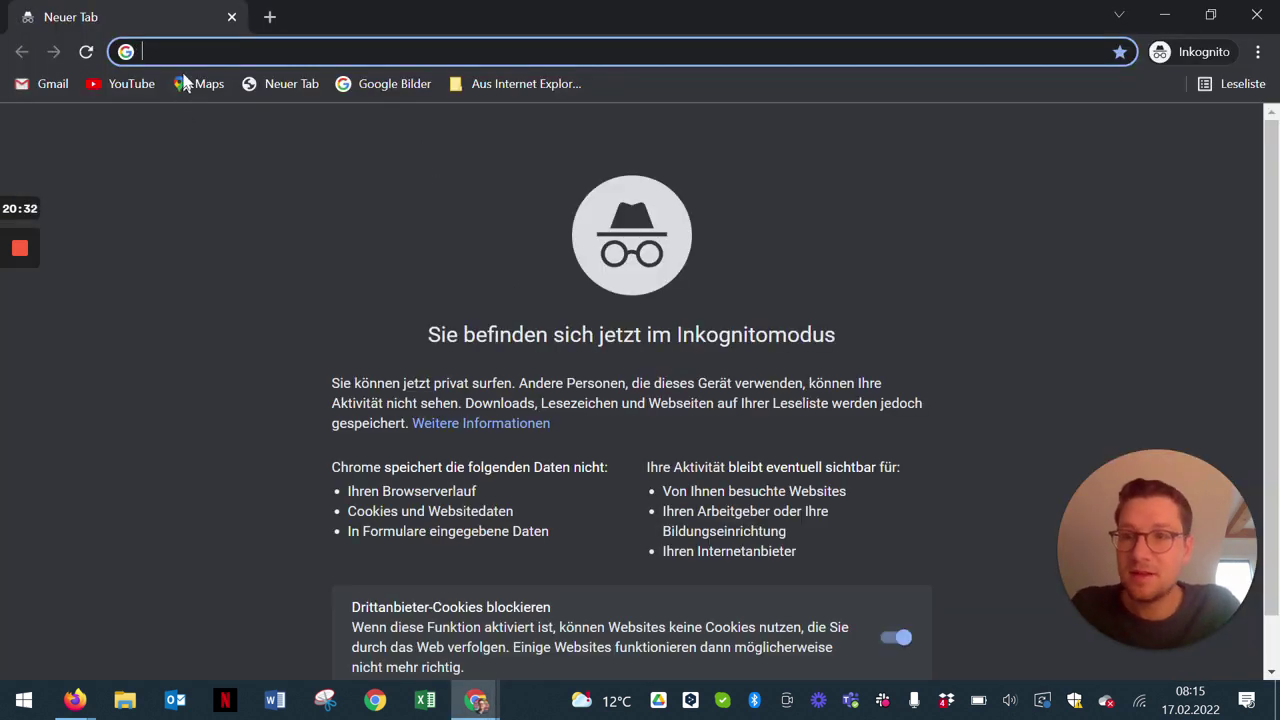
type("https://www.classtime.com/code/YZ6NRP")
key("Return")
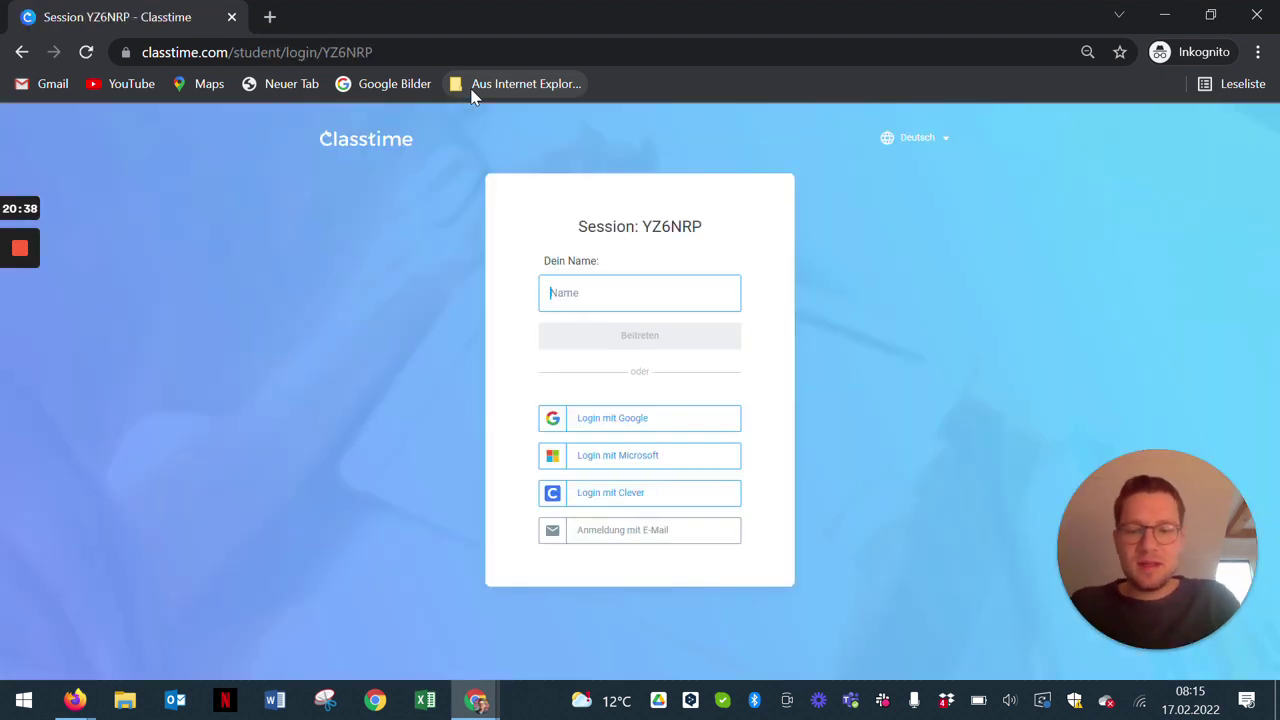
type("Jonas")
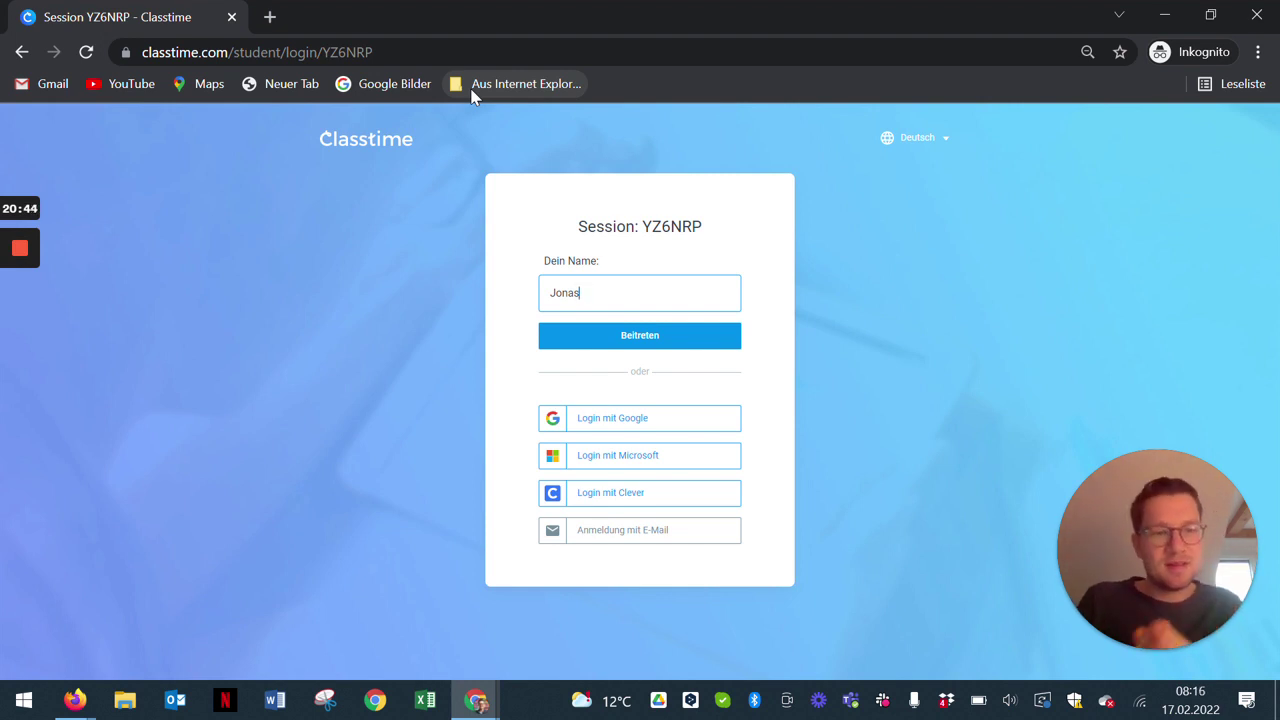
left_click(625, 335)
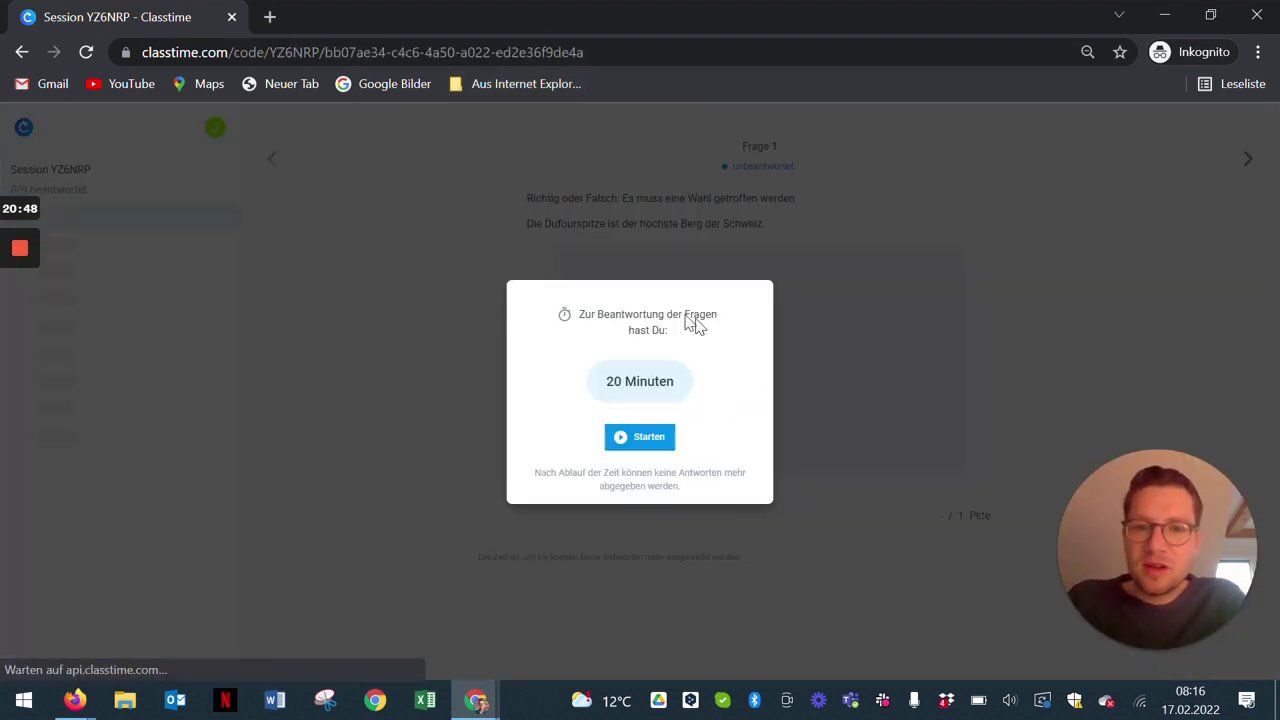
left_click(632, 438)
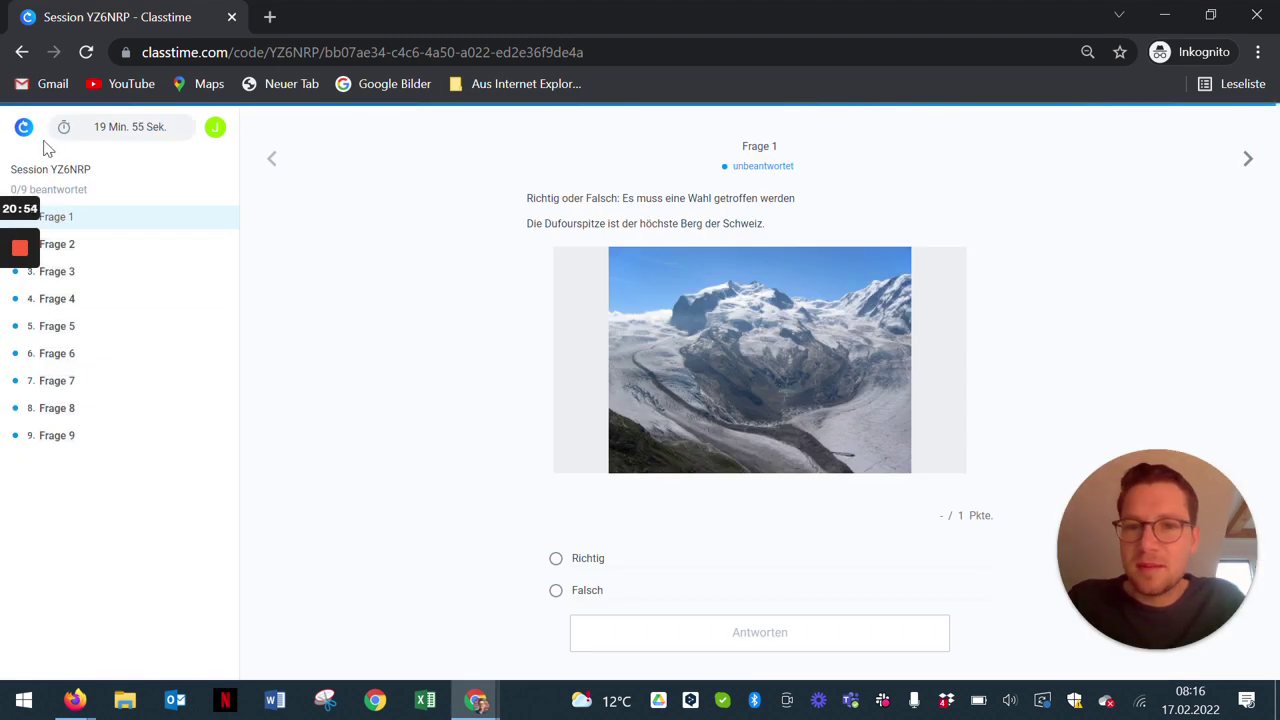
Step: As the guest, answer free-text Frage 5 with 'Test dsaf asdfasd asdfsad' and submit
left_click(147, 253)
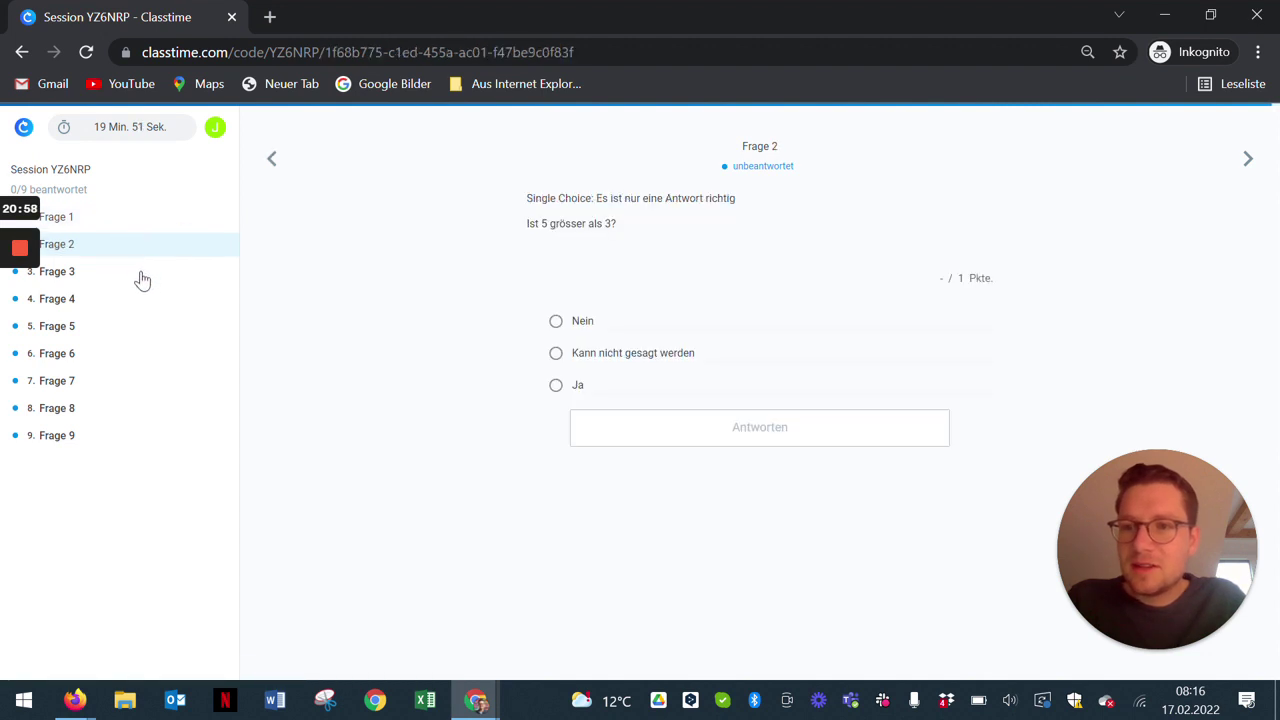
left_click(143, 273)
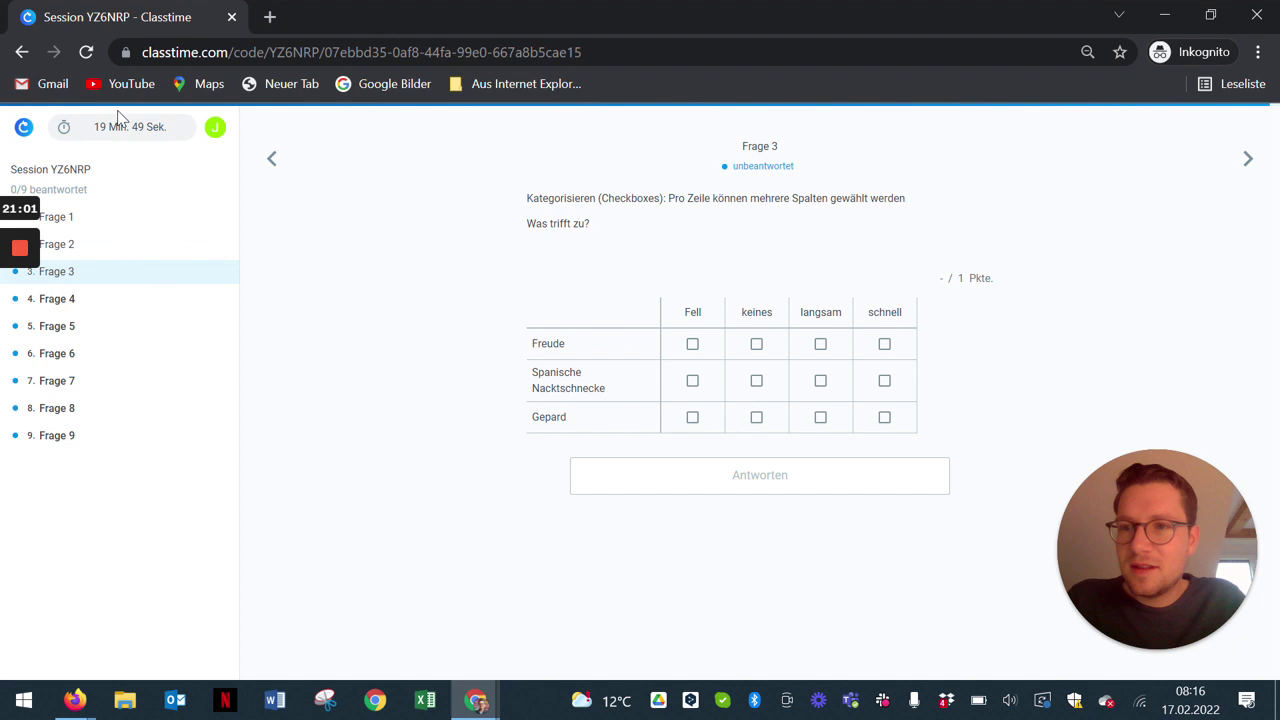
left_click(87, 305)
left_click(89, 333)
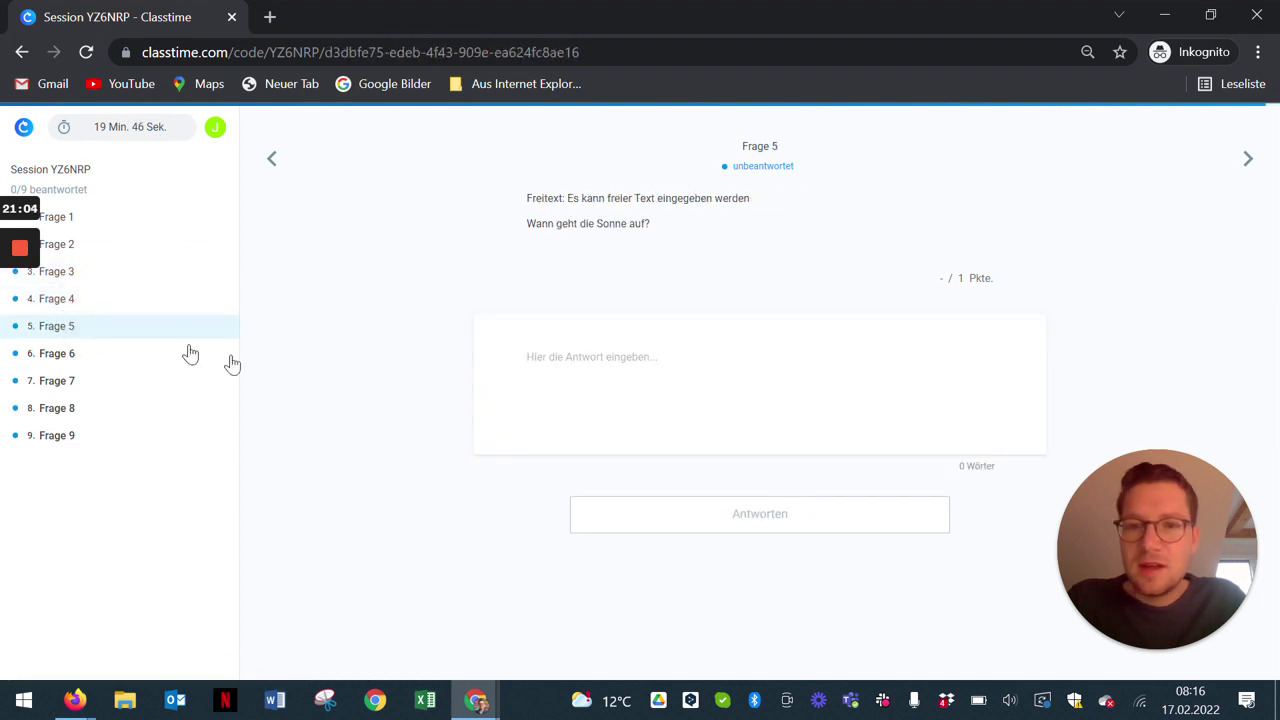
type("Test")
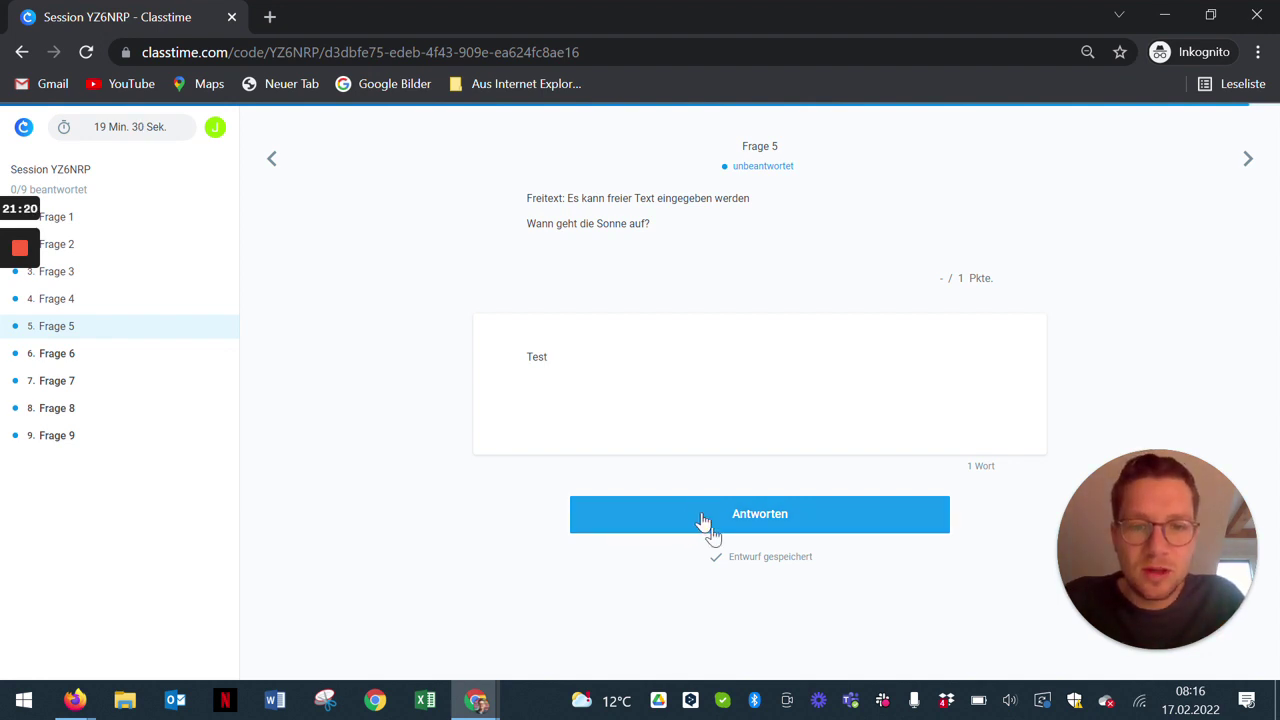
type("dsaf asdfasd asdfsad asdfafss")
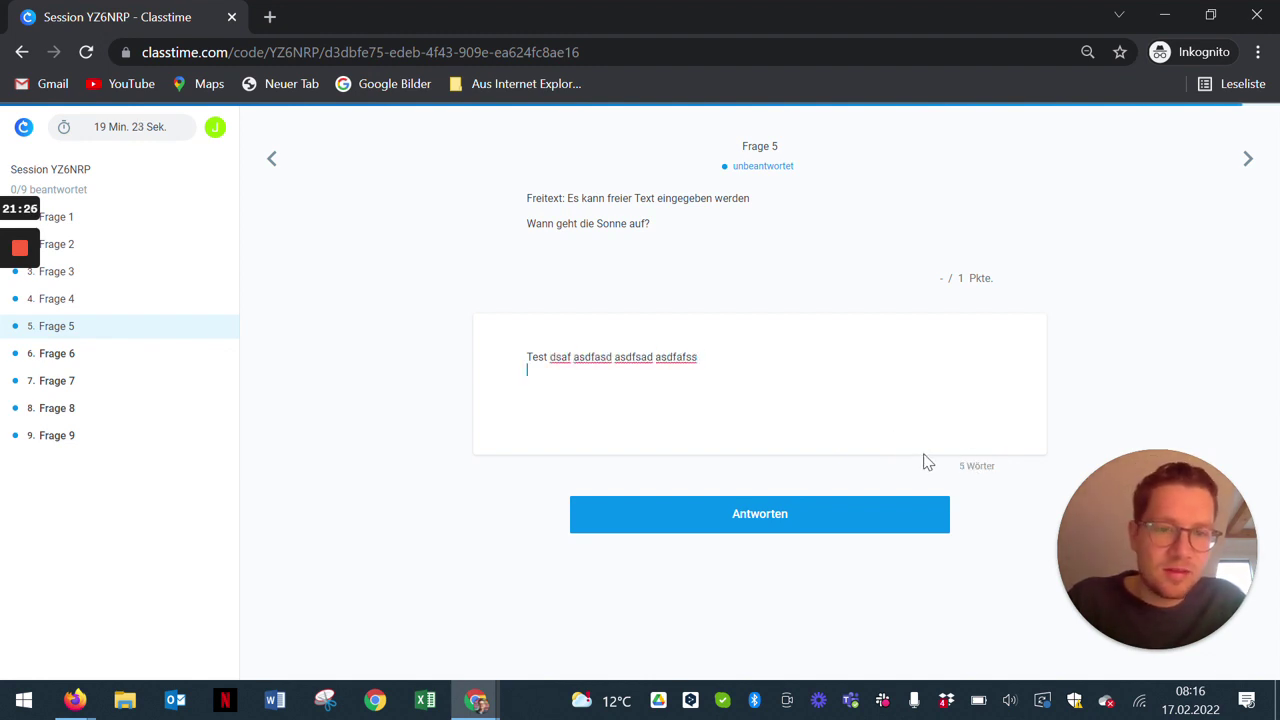
key("Return")
key("Return")
key("Return")
key("Return")
key("Return")
key("Return")
key("Return")
key("Return")
key("Return")
key("Return")
key("Return")
key("Return")
key("Return")
key("Return")
key("Return")
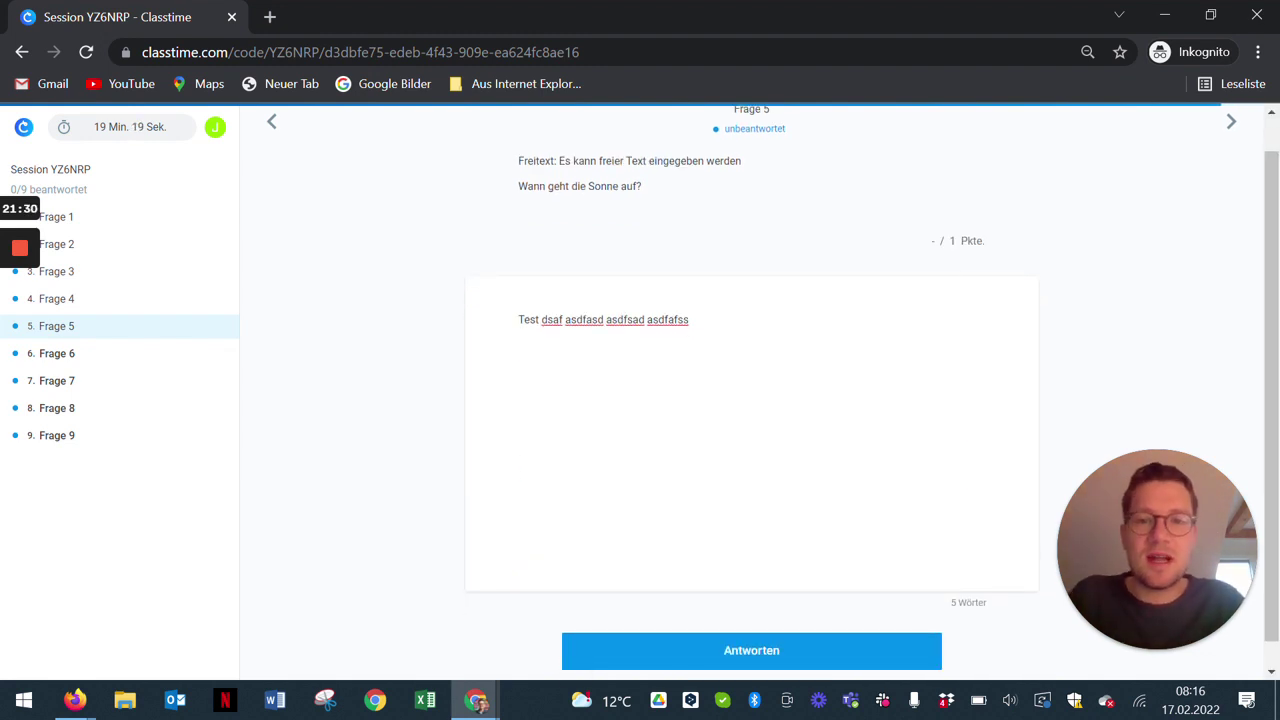
left_click(726, 650)
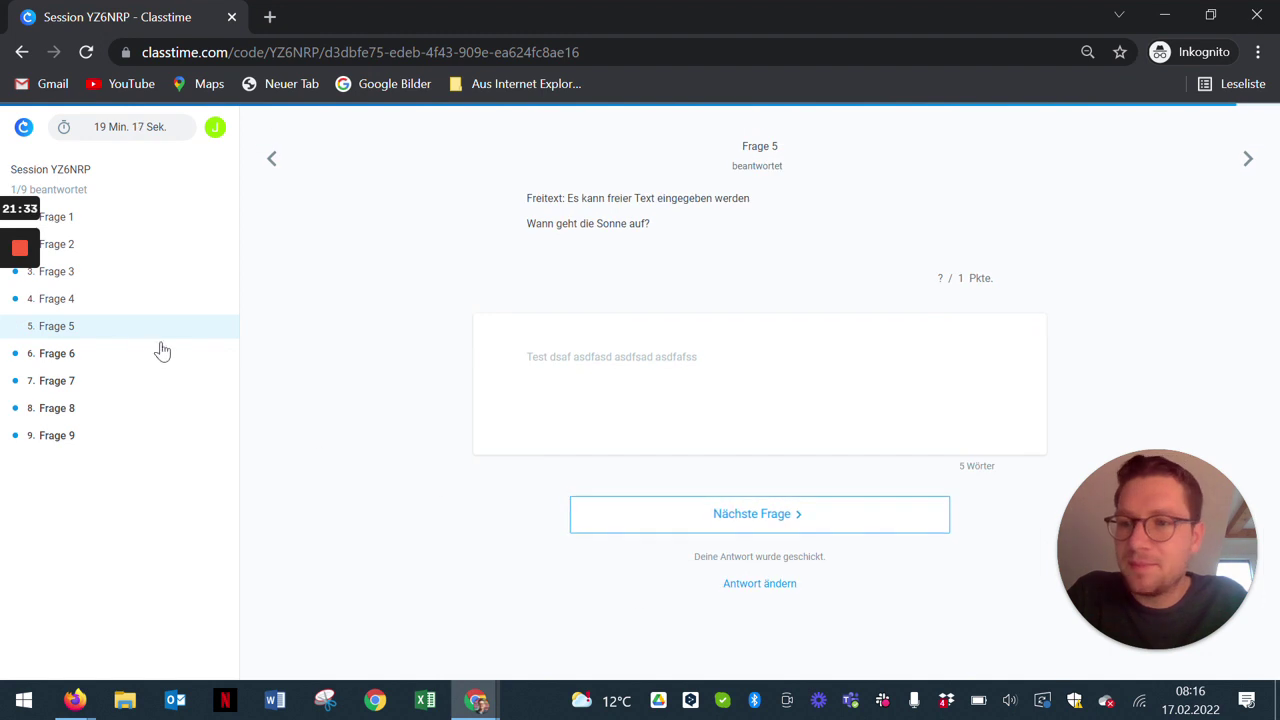
Step: Reorder the founding event in sorting question Frage 7 and submit
left_click(101, 363)
left_click(89, 381)
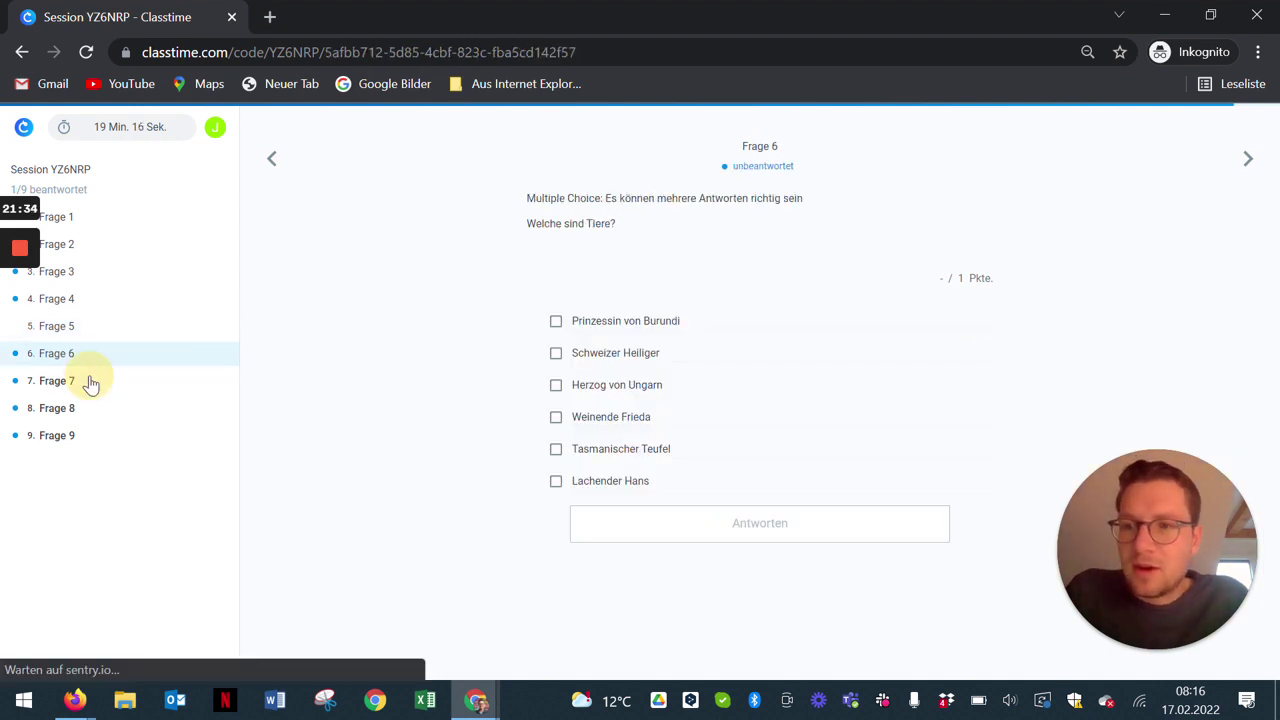
left_click(580, 397)
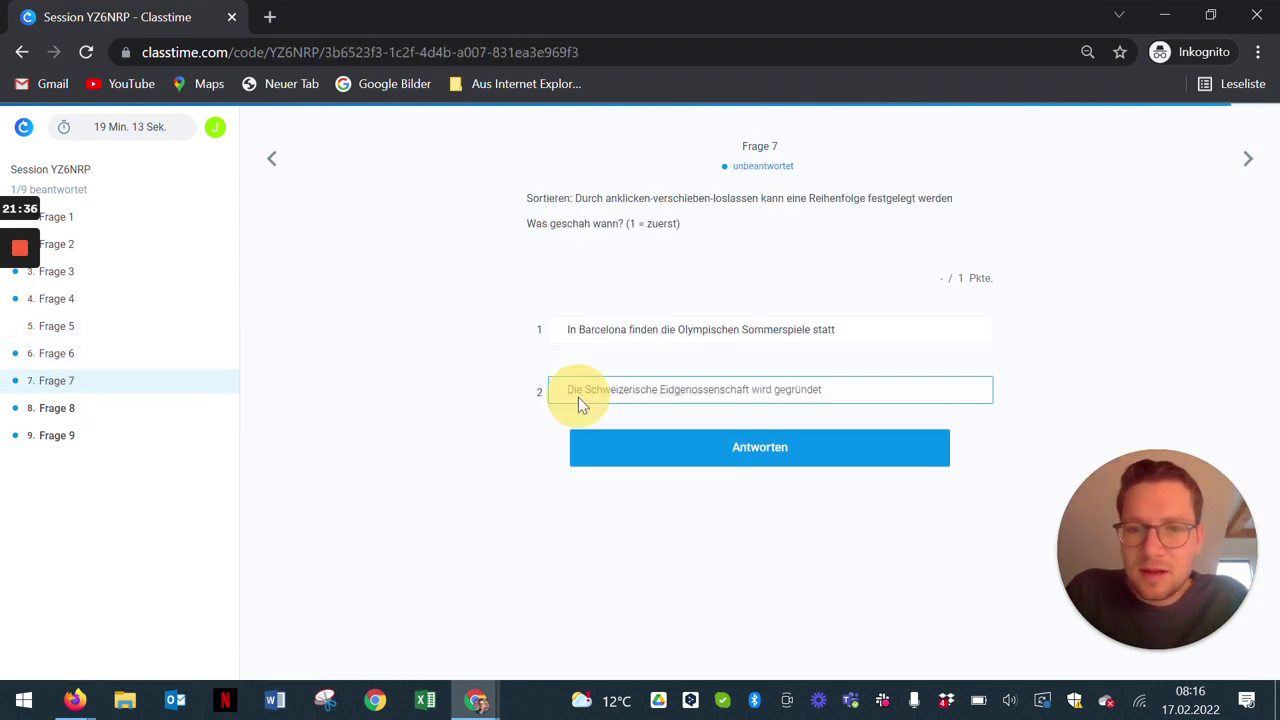
left_click(606, 436)
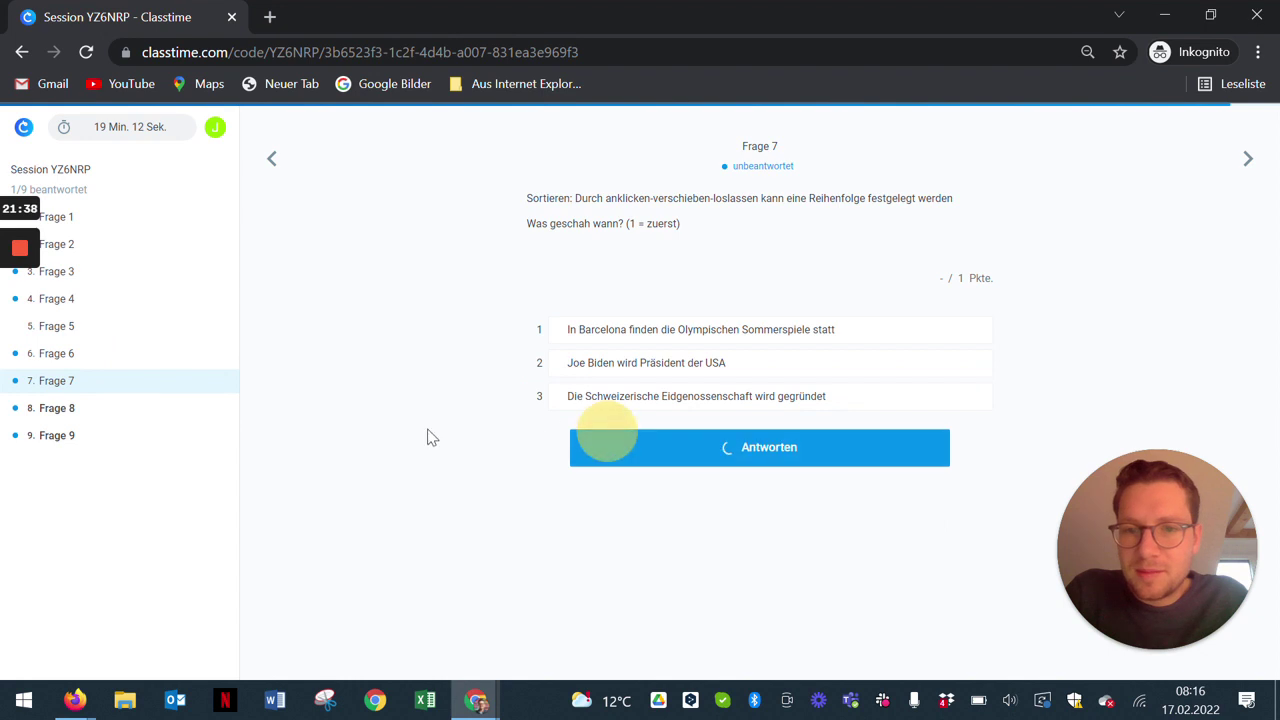
Step: Place two joint hotspots on the Frage 8 hand illustration and submit
left_click(63, 408)
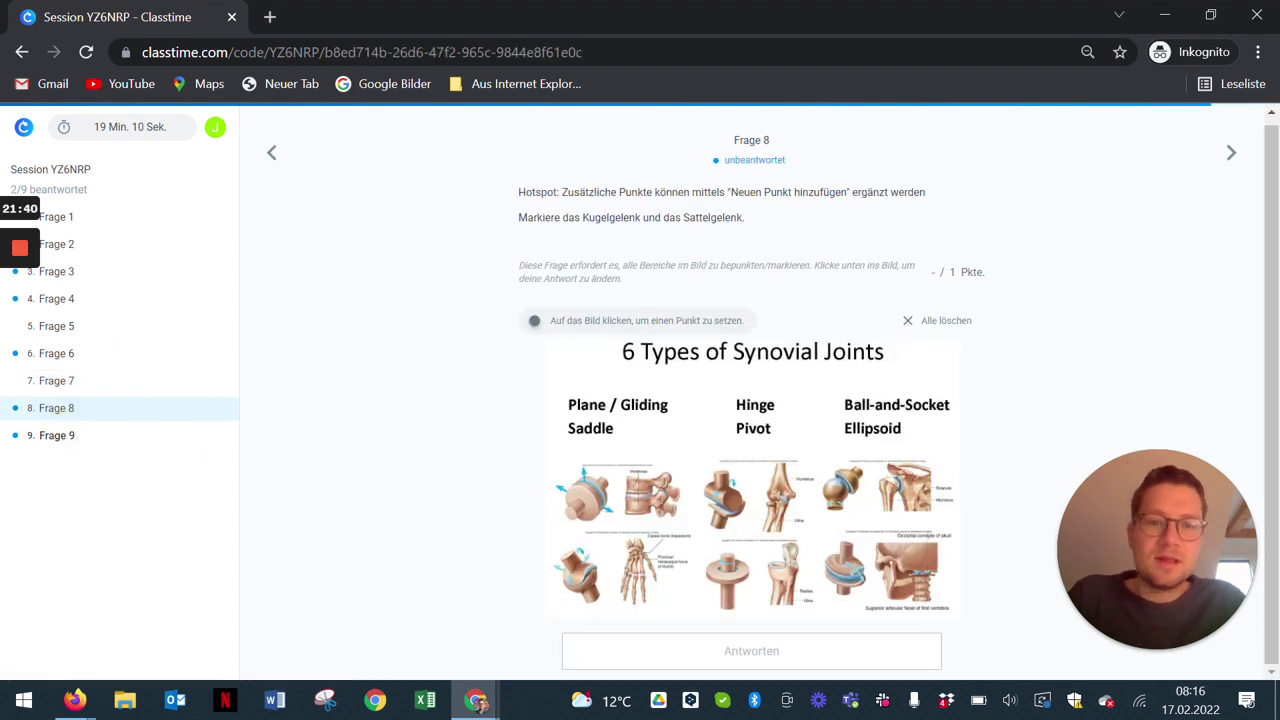
left_click(880, 405)
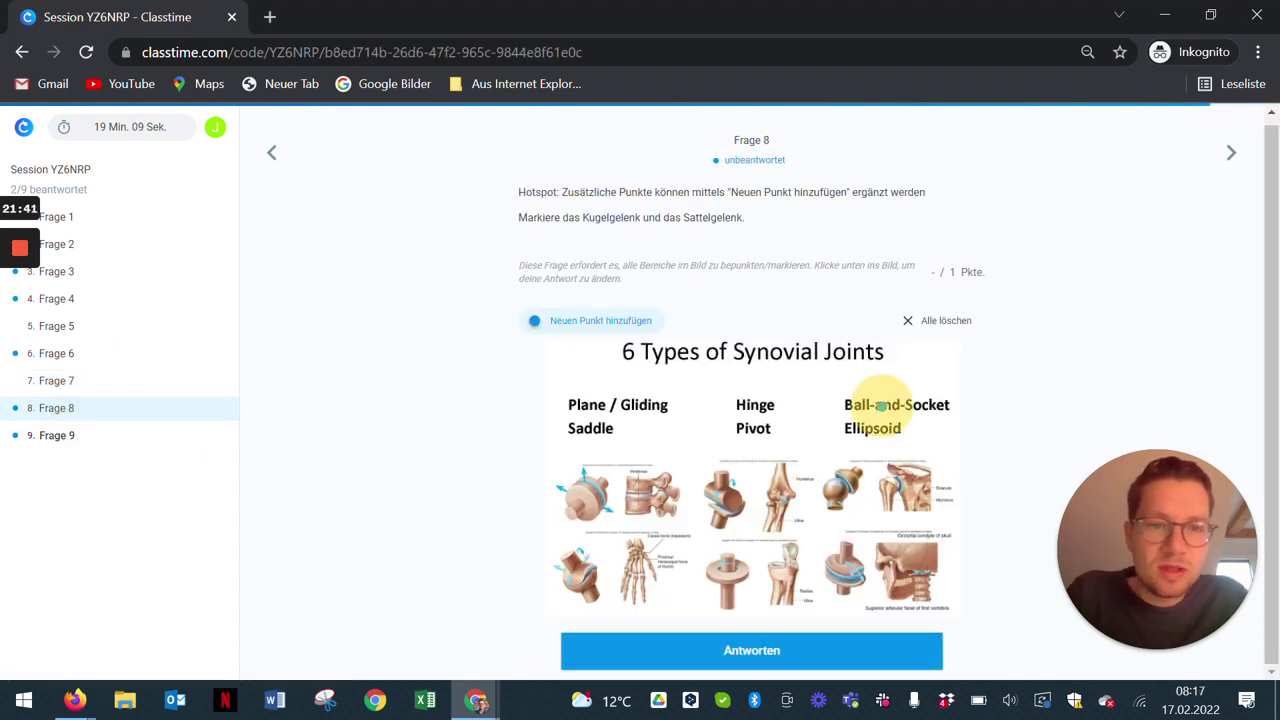
left_click(578, 318)
left_click(626, 549)
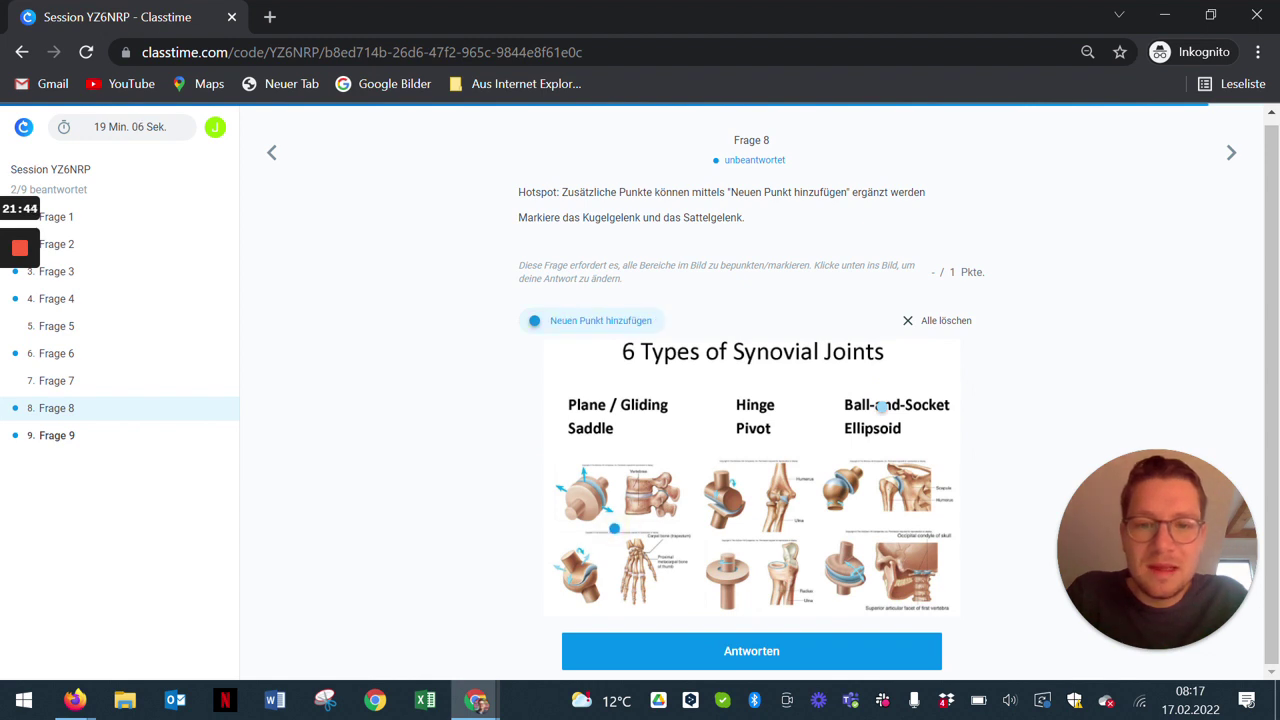
left_click(690, 648)
Step: Highlight 'Eins' and 'Zahl' in Frage 9, submit, and return to the teacher's window
left_click(52, 441)
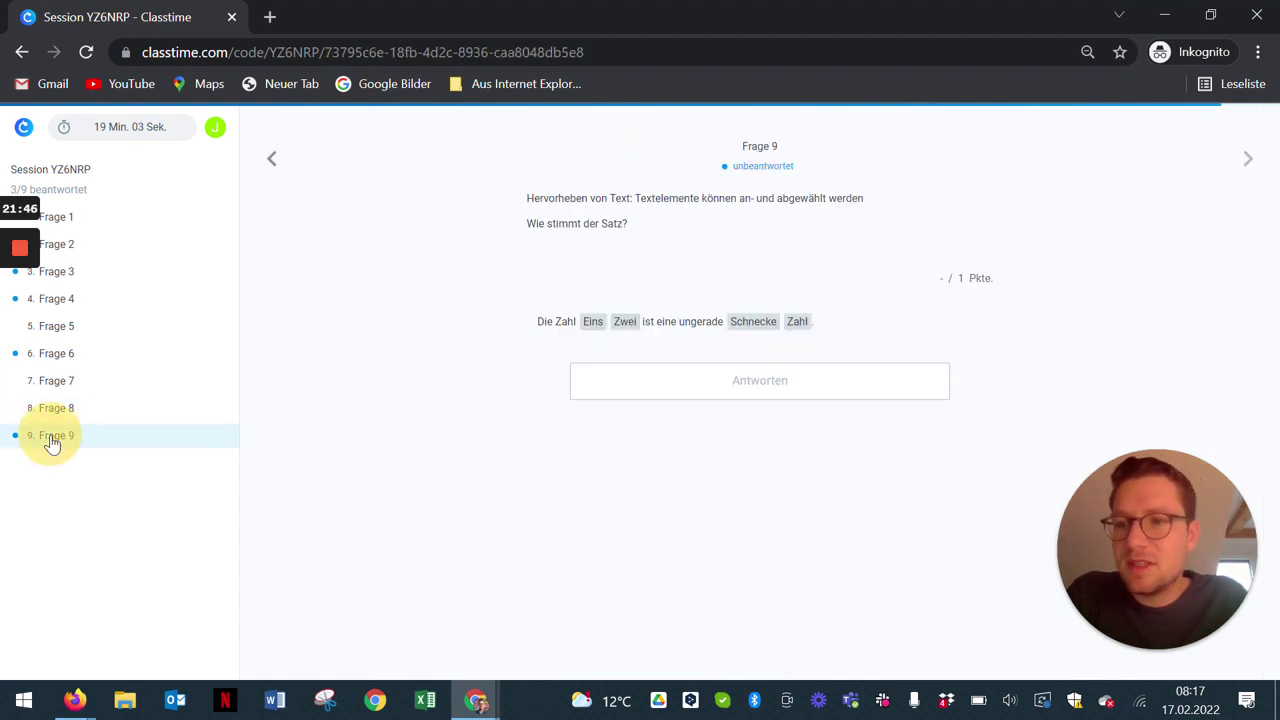
left_click(592, 322)
left_click(797, 321)
left_click(760, 383)
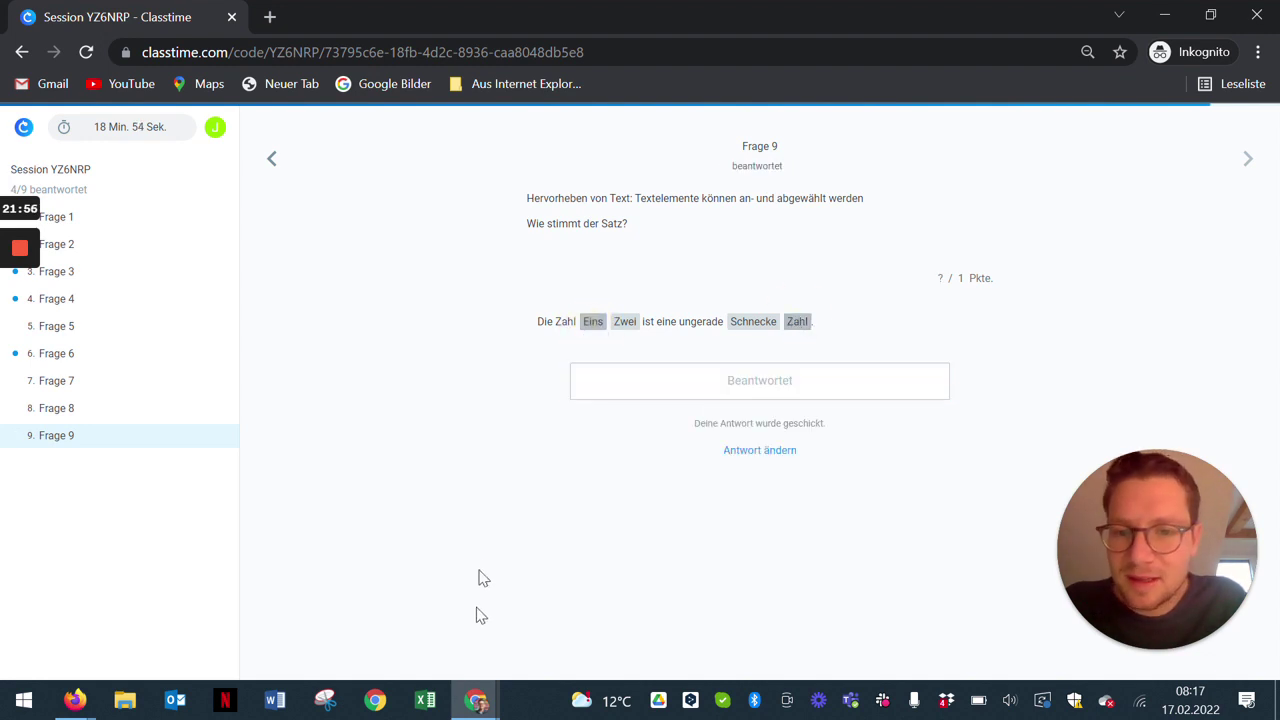
left_click(468, 698)
left_click(475, 640)
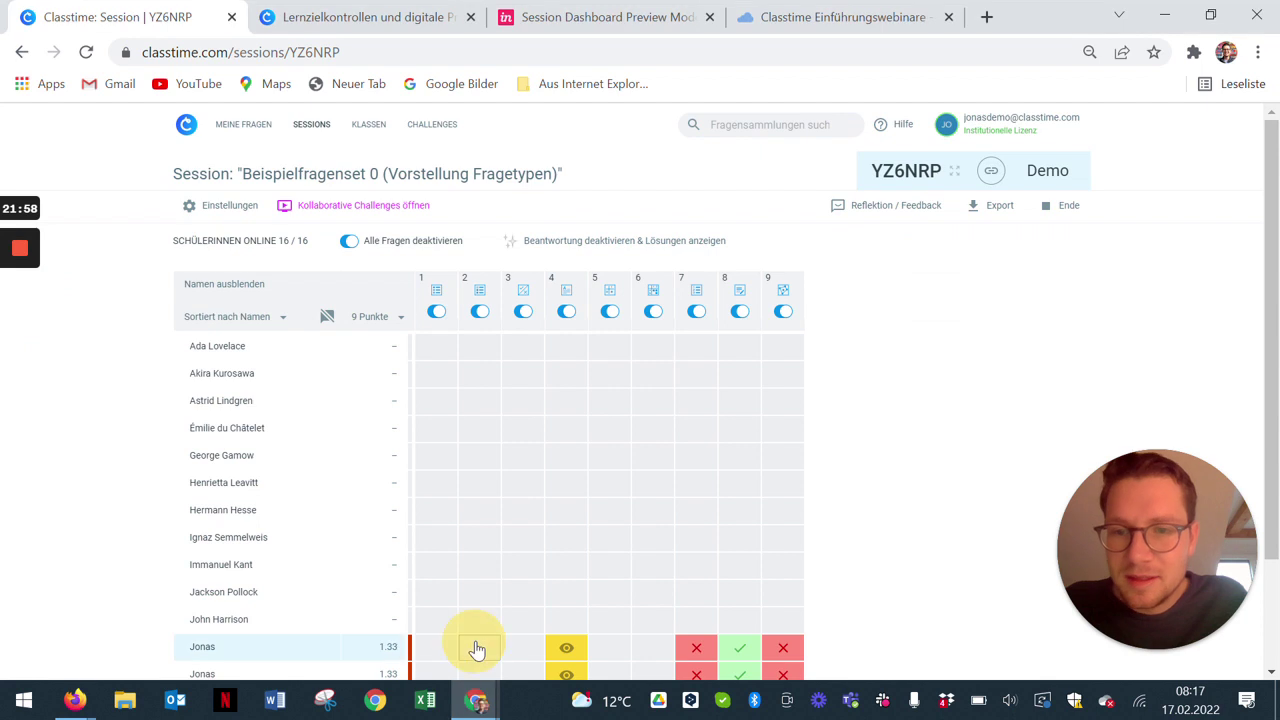
Step: Reload the teacher's session page and continue to the dashboard
left_click(445, 47)
key("Return")
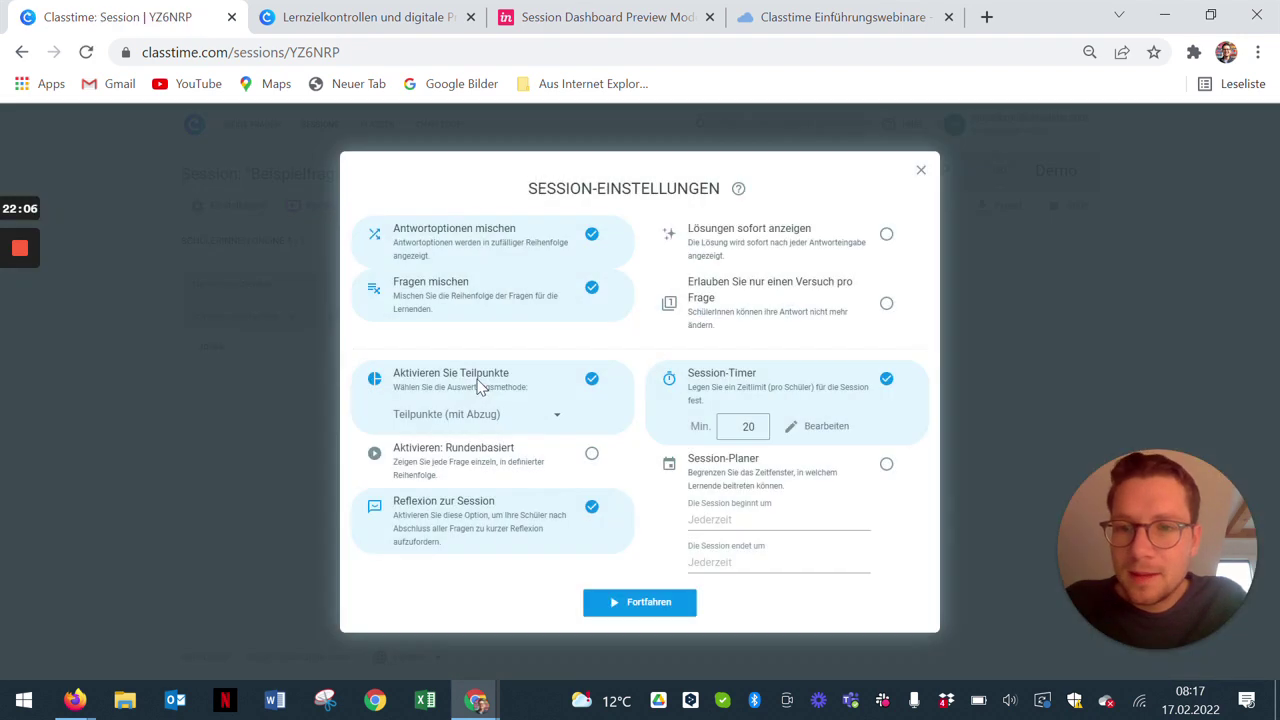
left_click(642, 603)
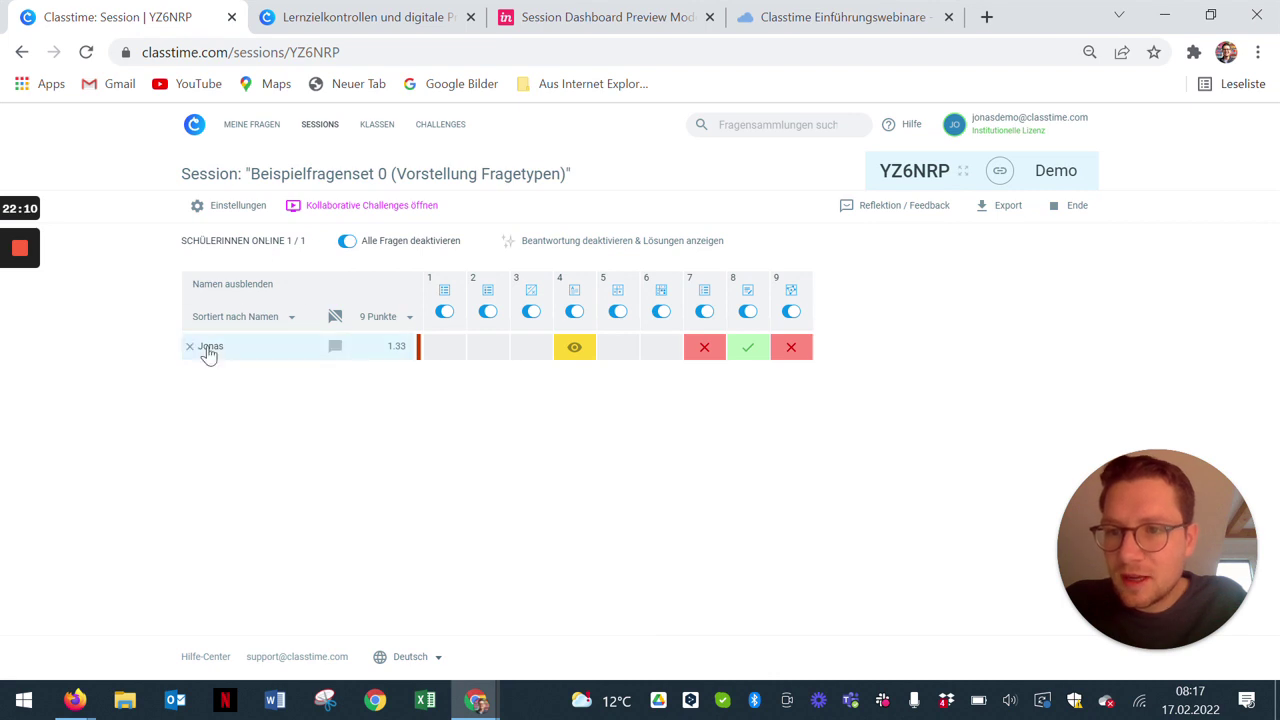
Step: Show scores as percentages, enable student chat, and open a chat with the guest student
left_click(407, 320)
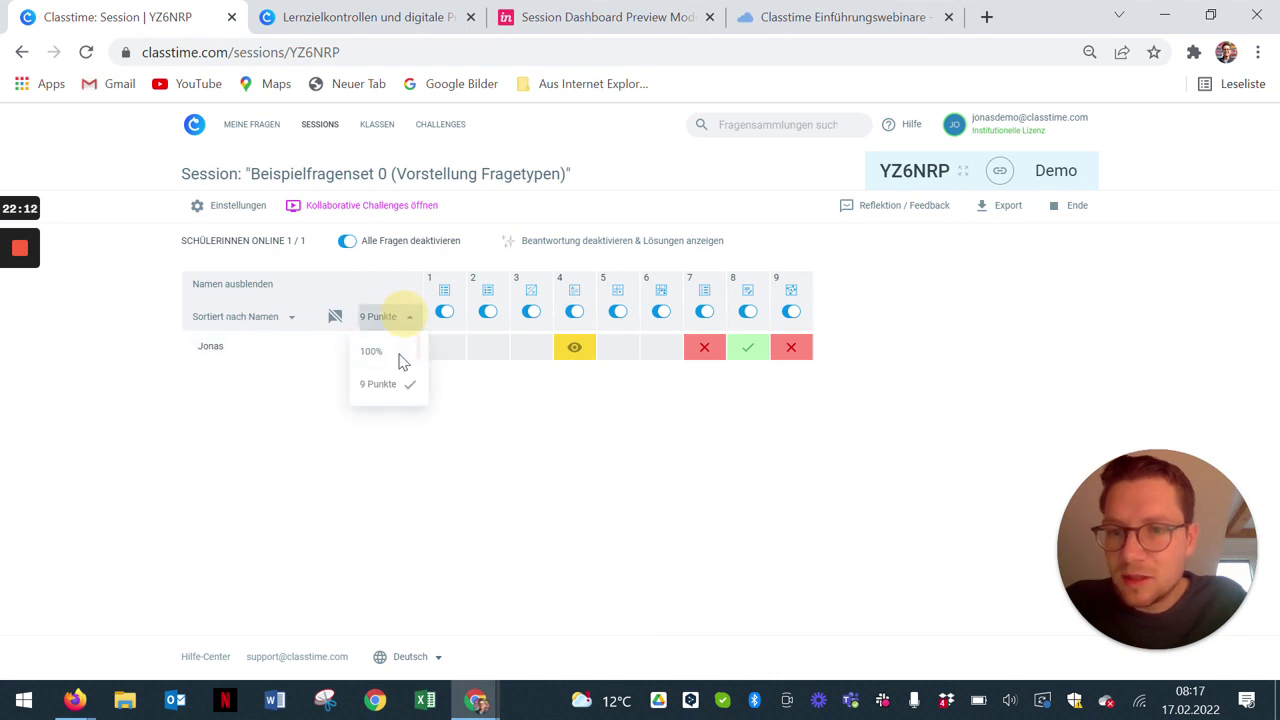
left_click(370, 349)
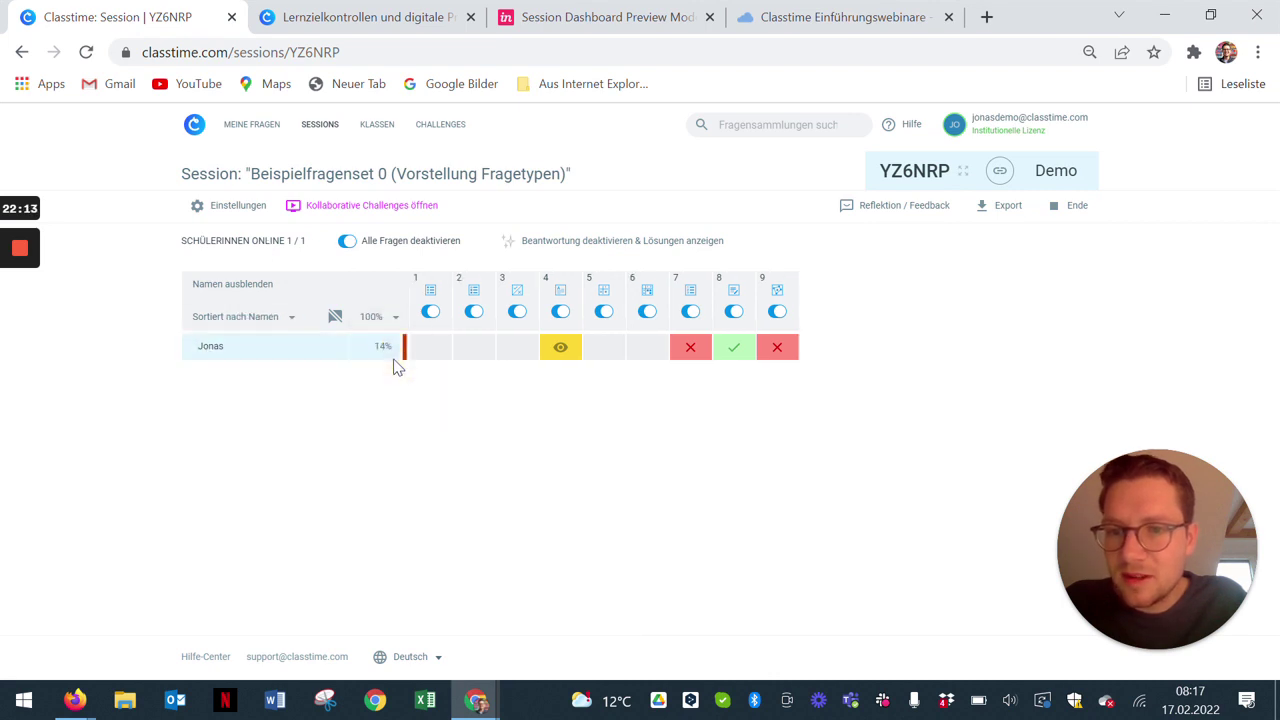
left_click(336, 322)
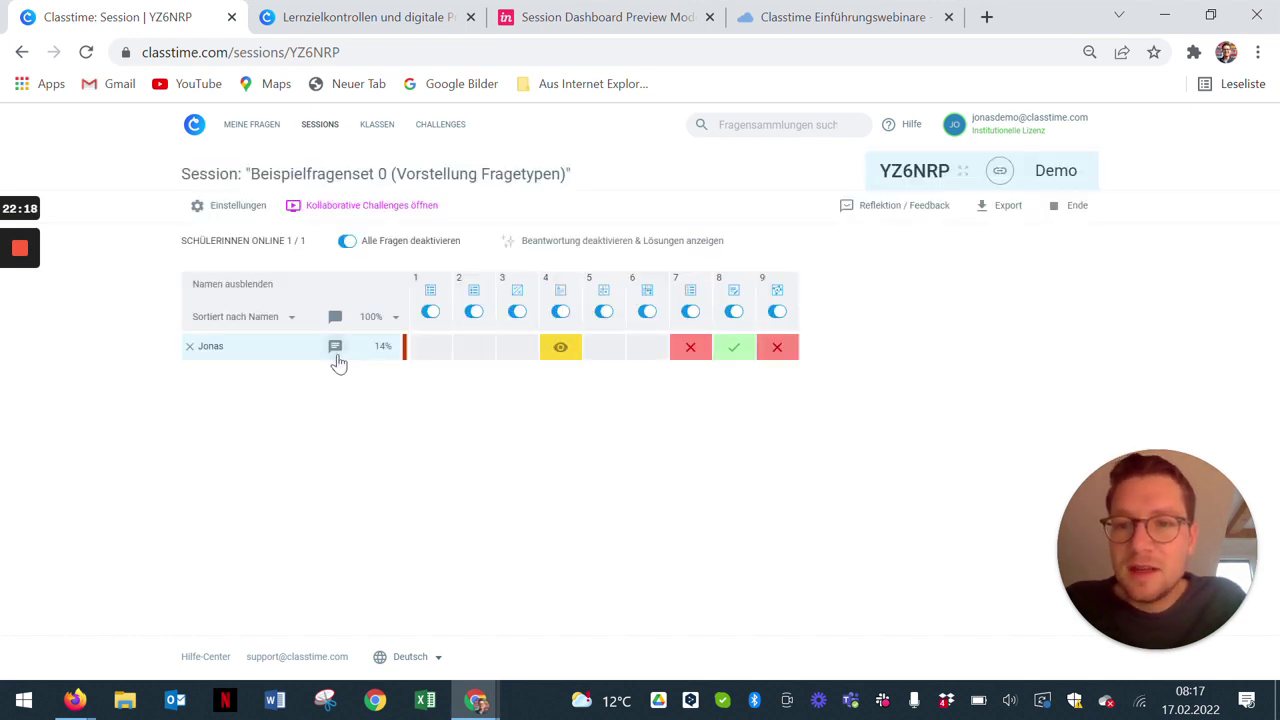
left_click(336, 347)
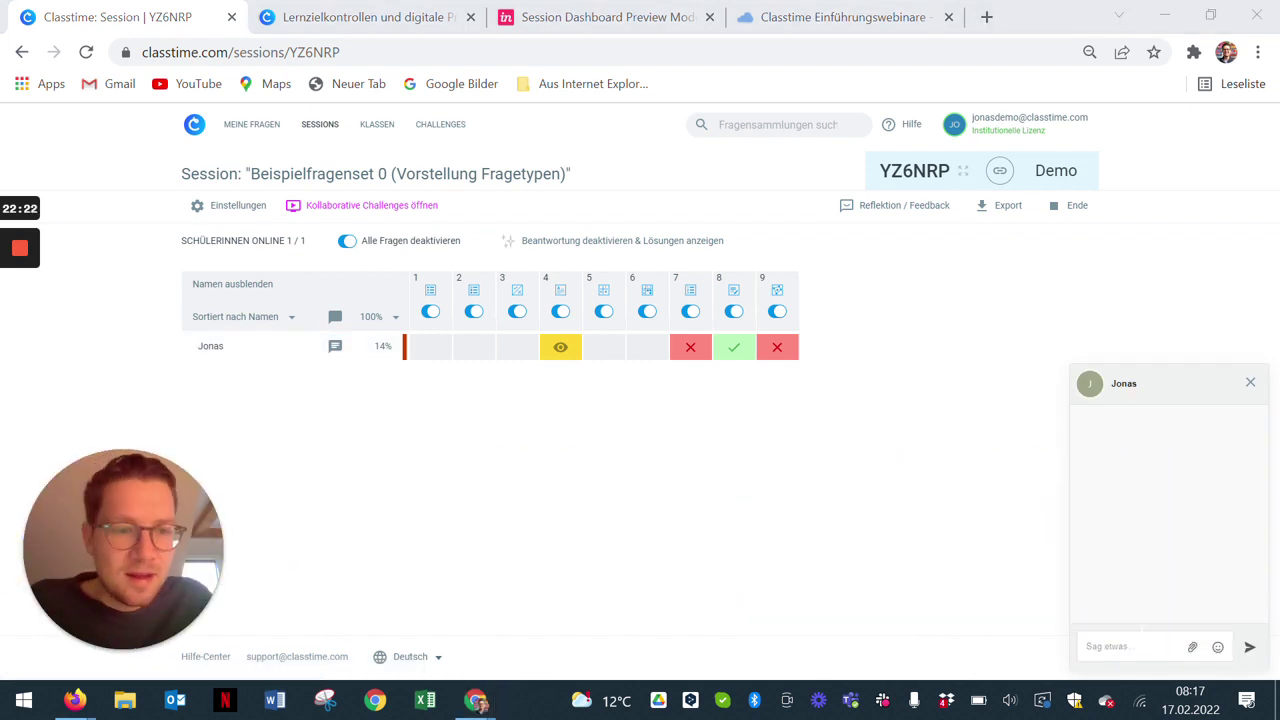
left_click(1135, 646)
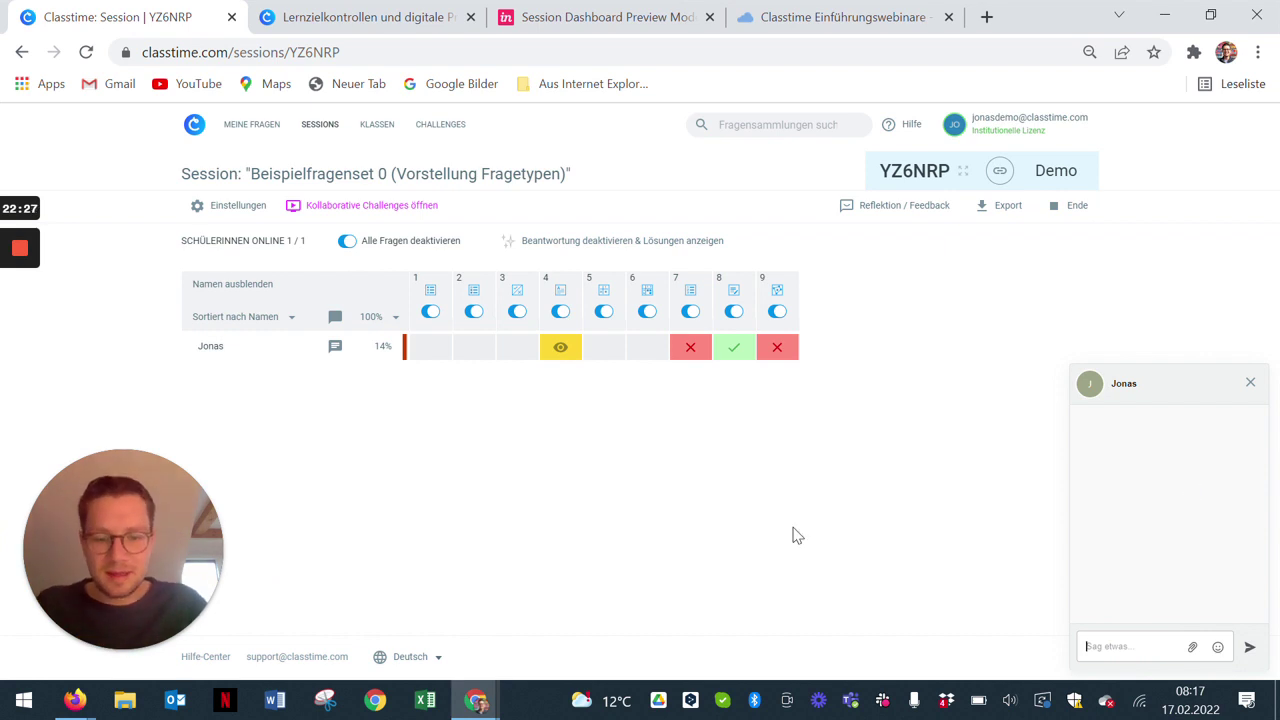
Step: Send the chat message 'Hallo' and check it in the student's incognito window
type("Hallo")
key("Return")
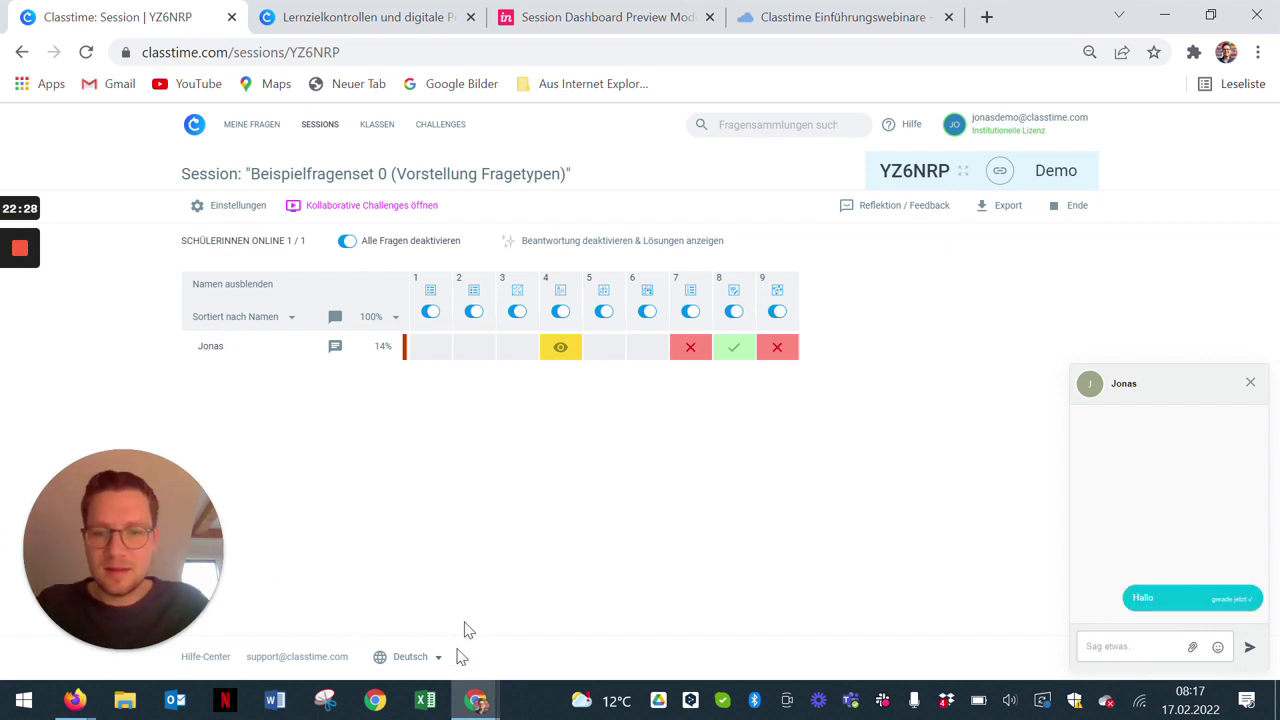
mouse_move(476, 700)
left_click(665, 640)
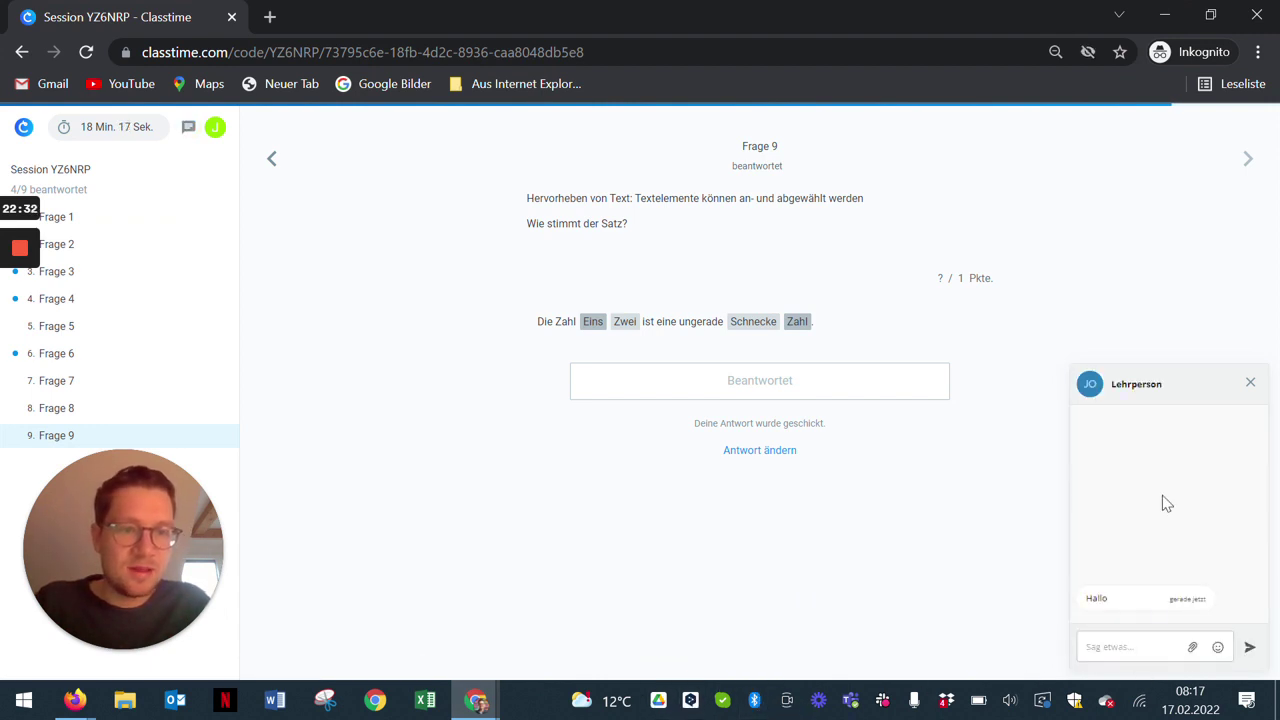
Step: Close the chat in the student view, then close it on the teacher dashboard
left_click(1249, 385)
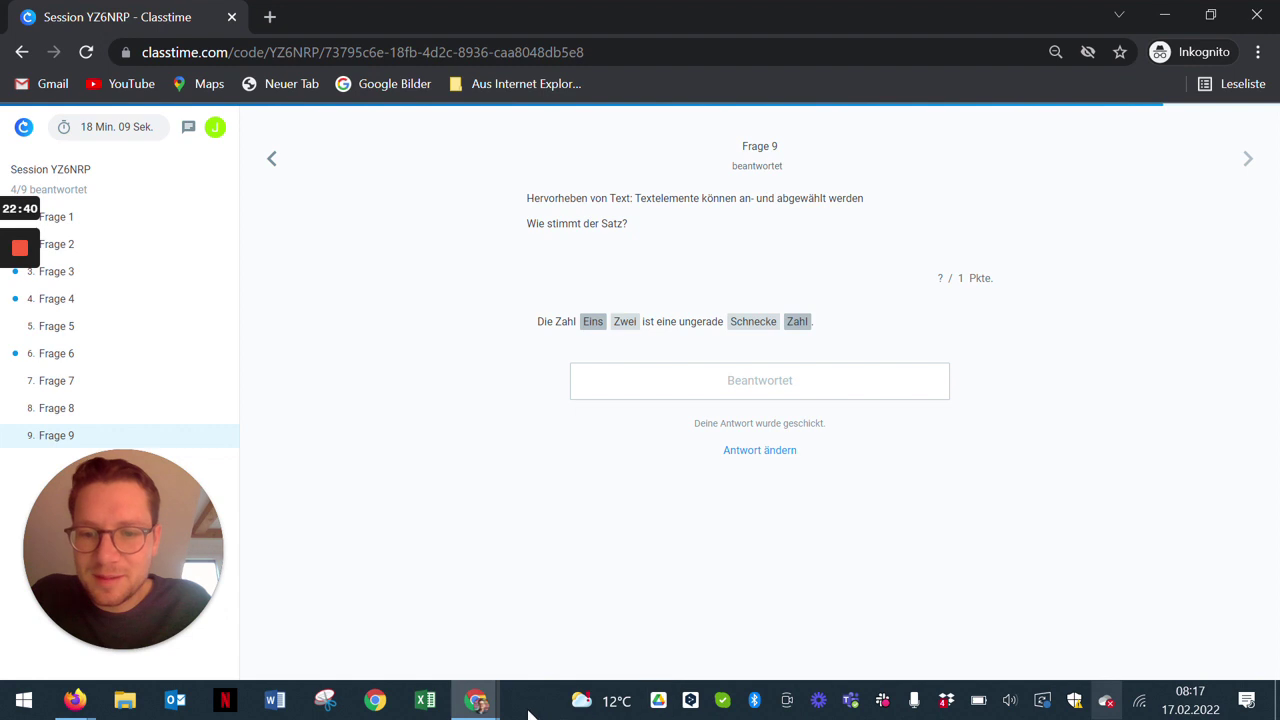
left_click(480, 703)
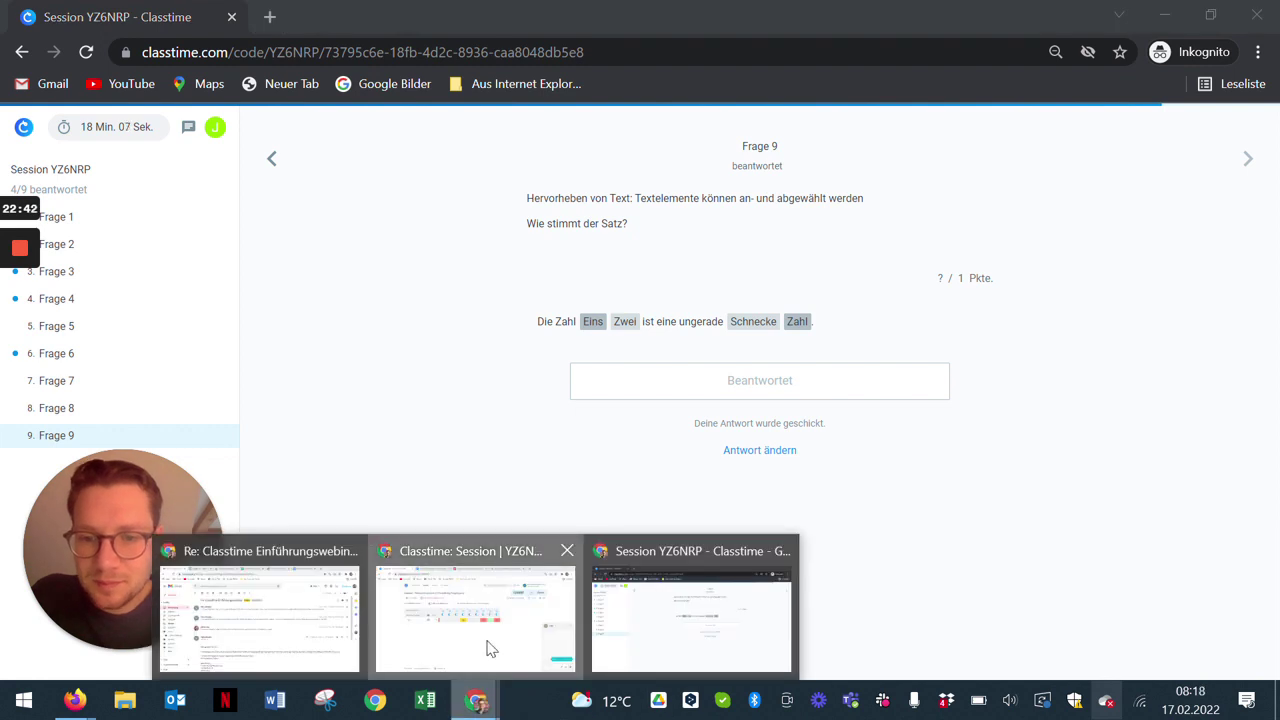
left_click(487, 645)
left_click(1250, 385)
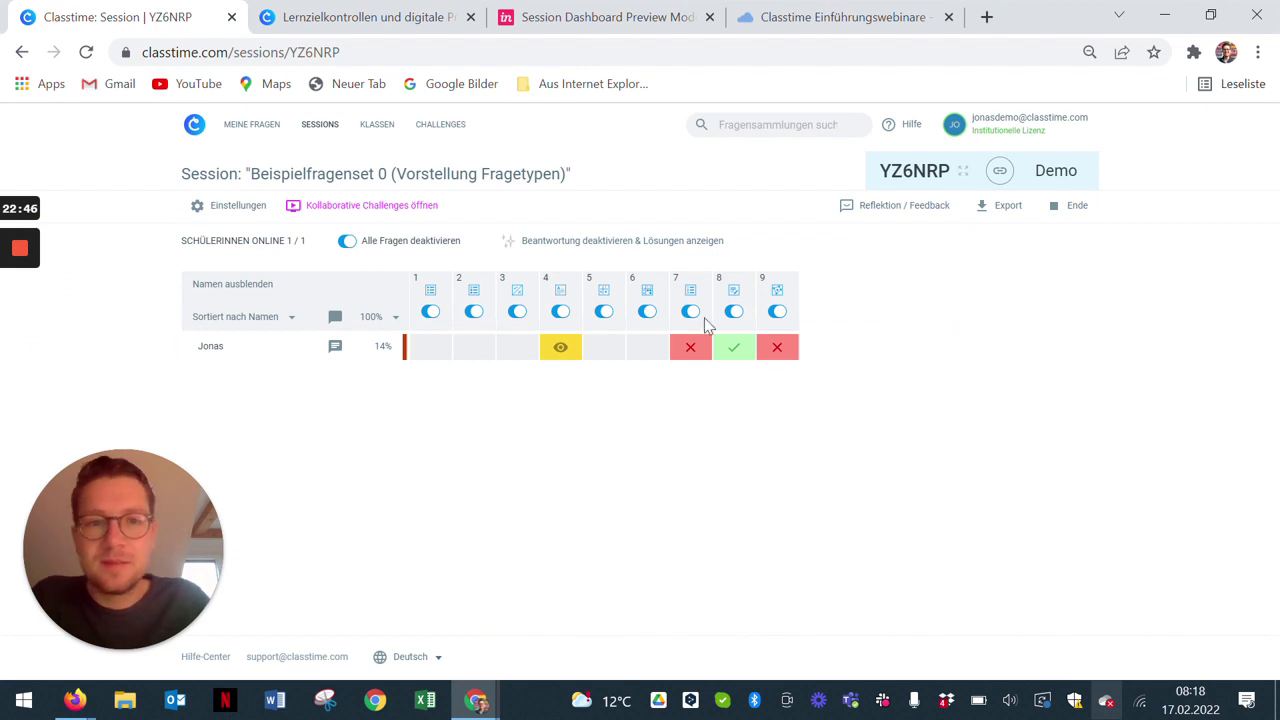
Step: Go to the Sessions list and briefly view the label management dialog
left_click(320, 126)
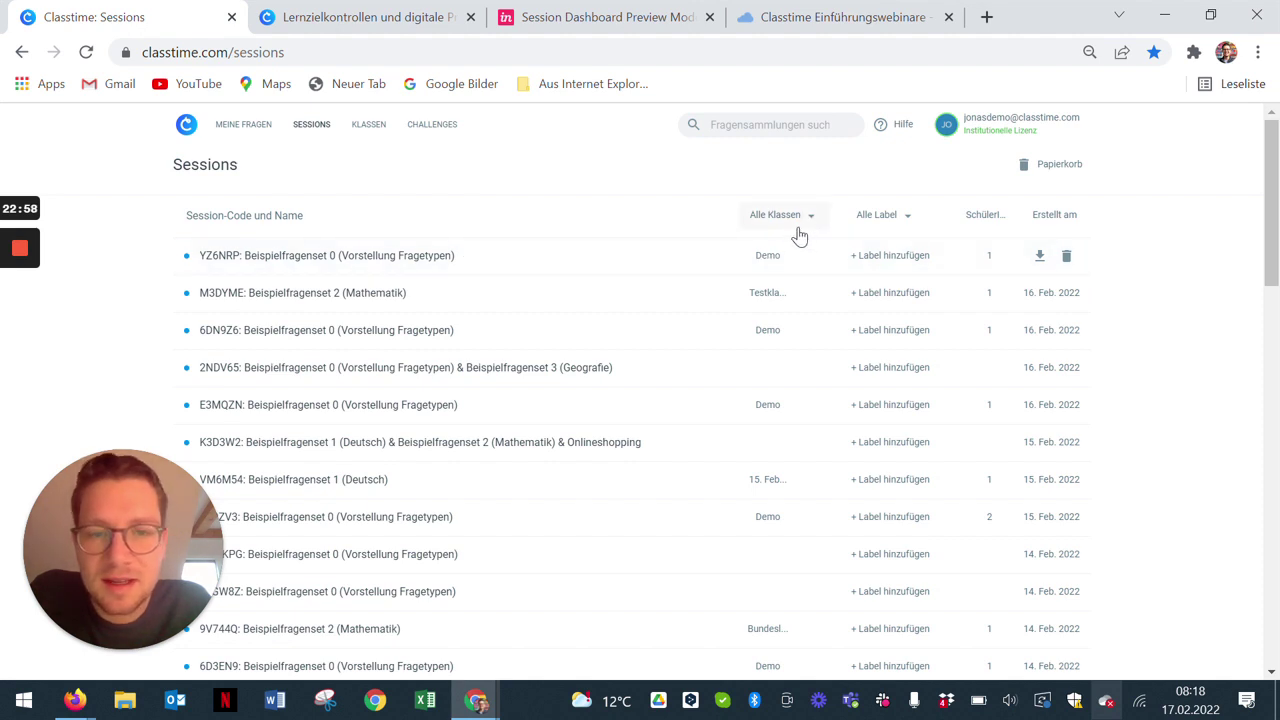
left_click(905, 228)
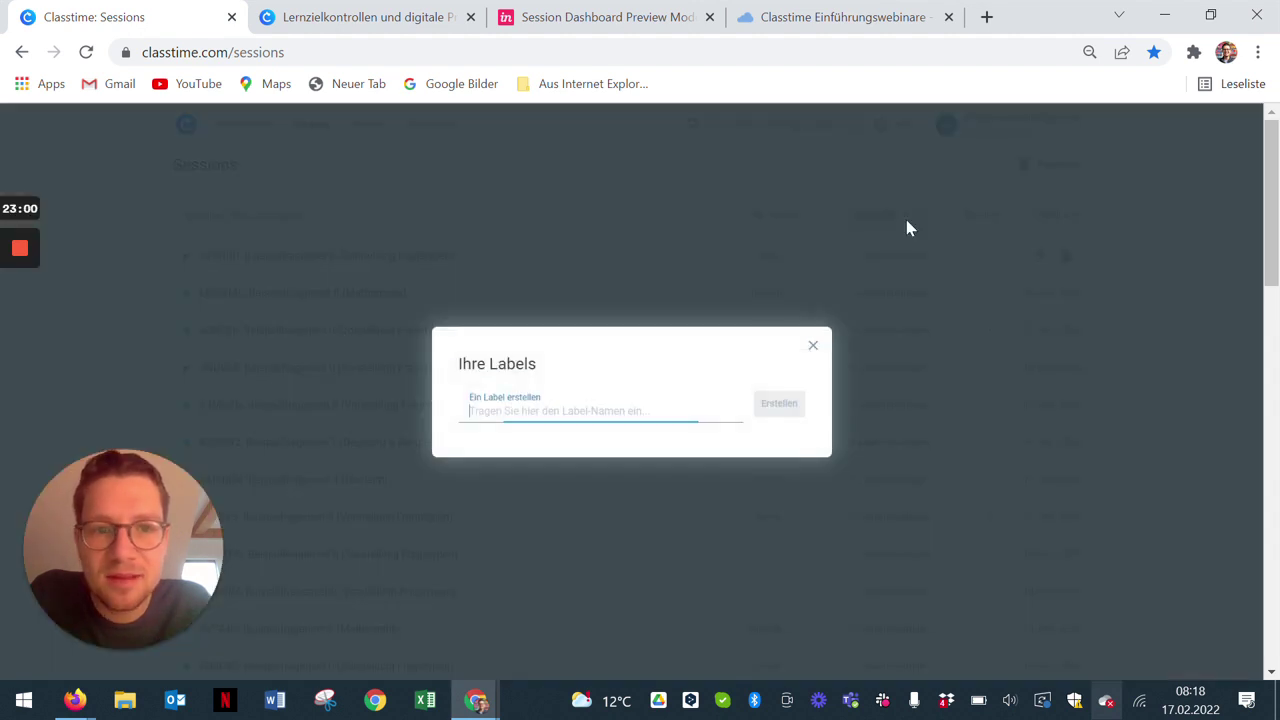
left_click(815, 347)
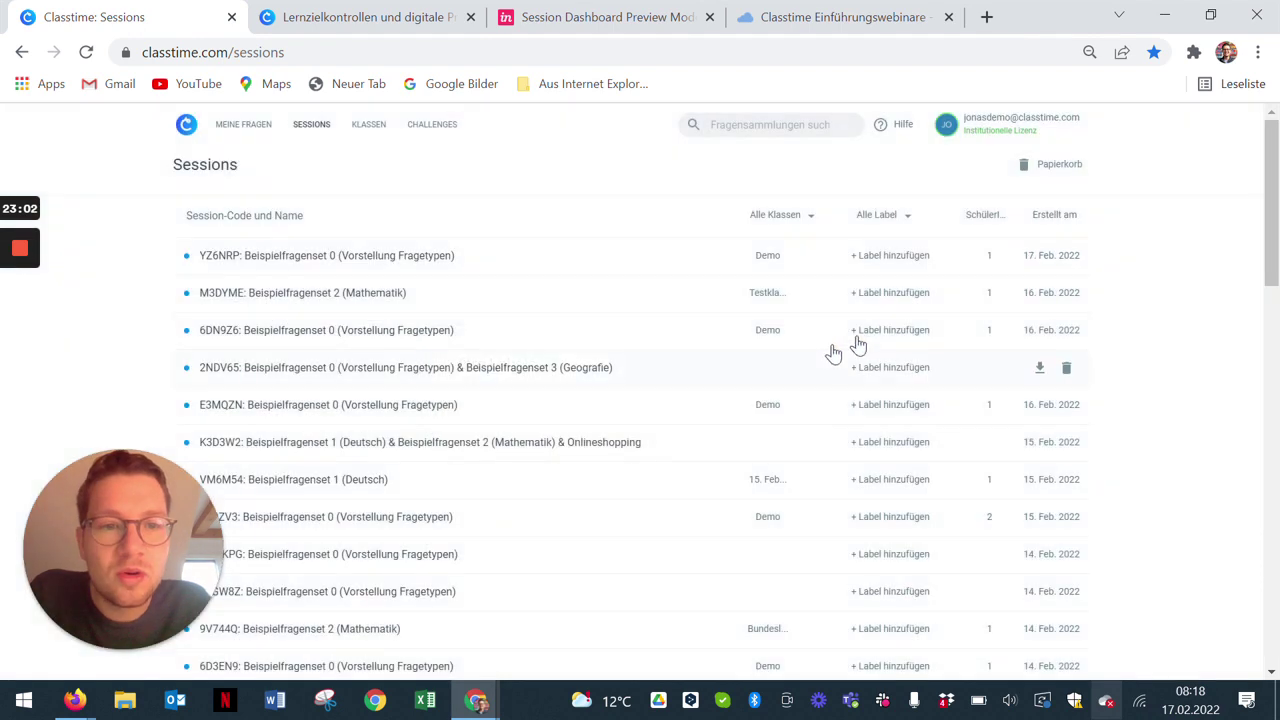
Step: Download the YZ6NRP session report as Excel (session-YZ6NRP.xlsx)
left_click(1039, 262)
left_click(1045, 262)
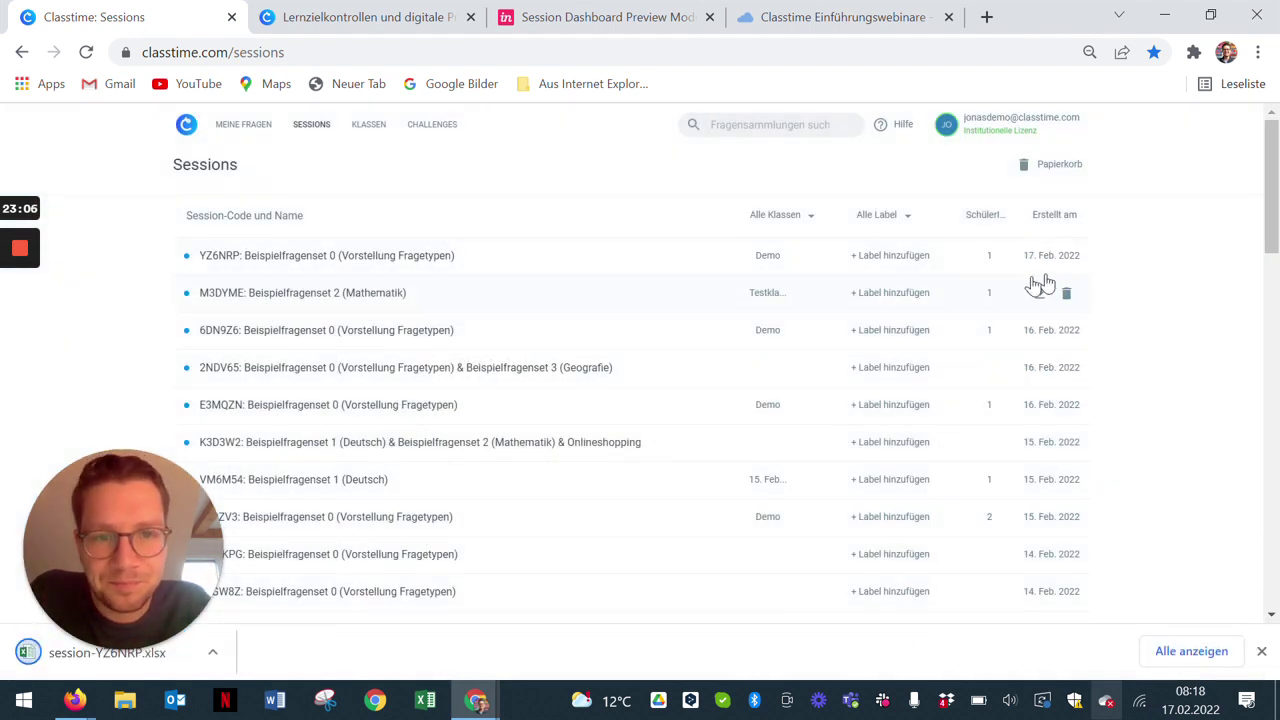
left_click(75, 702)
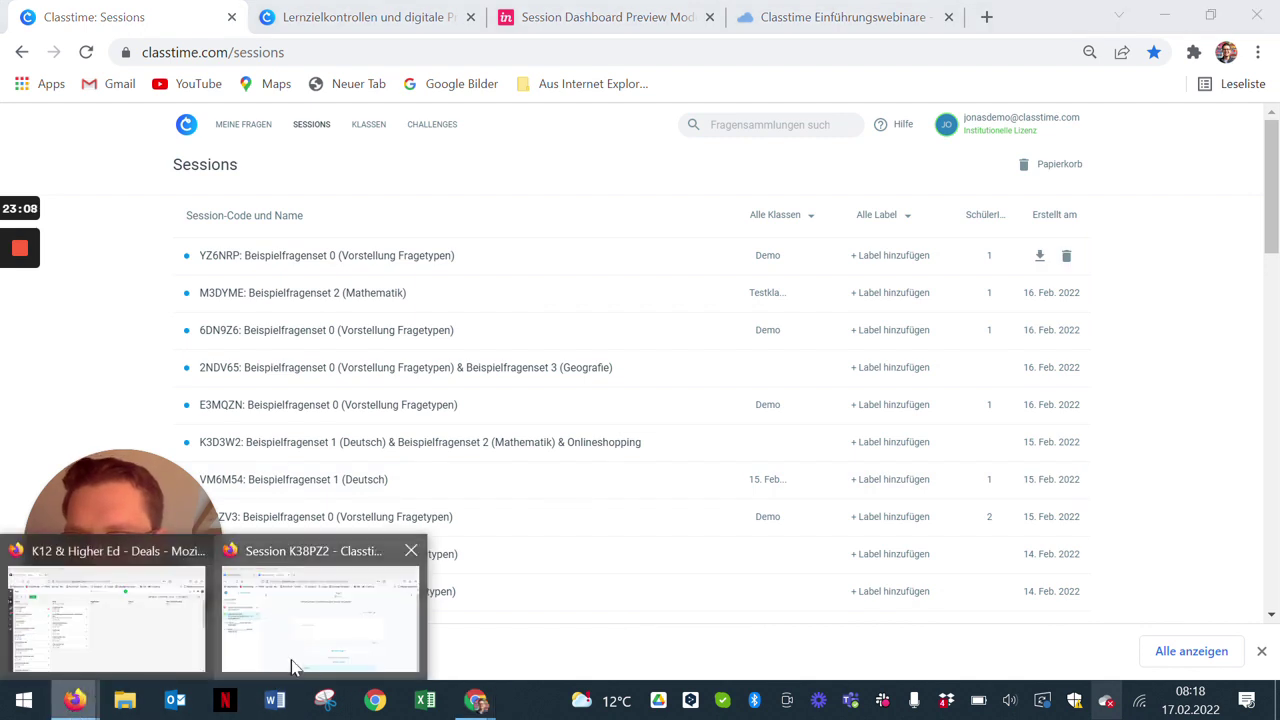
Step: In the second browser window, switch to the Classtime: Fragen tab and load its Sessions list
mouse_move(295, 660)
left_click(238, 660)
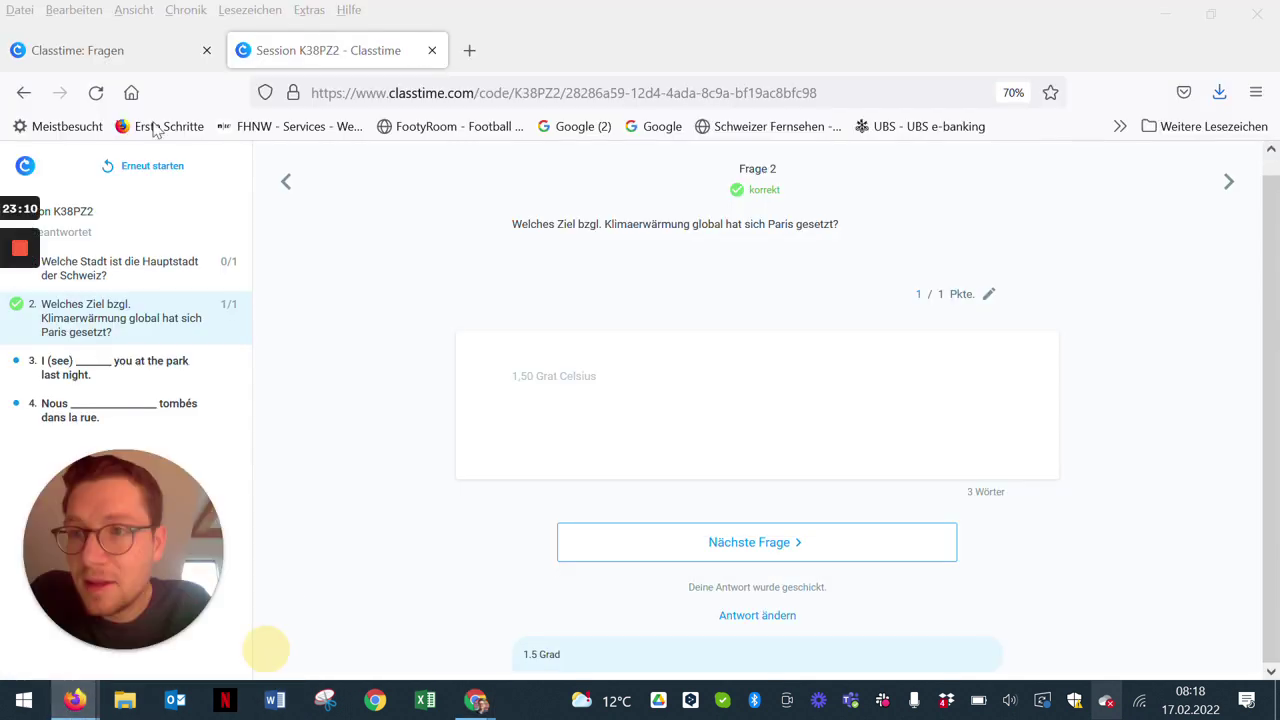
left_click(120, 50)
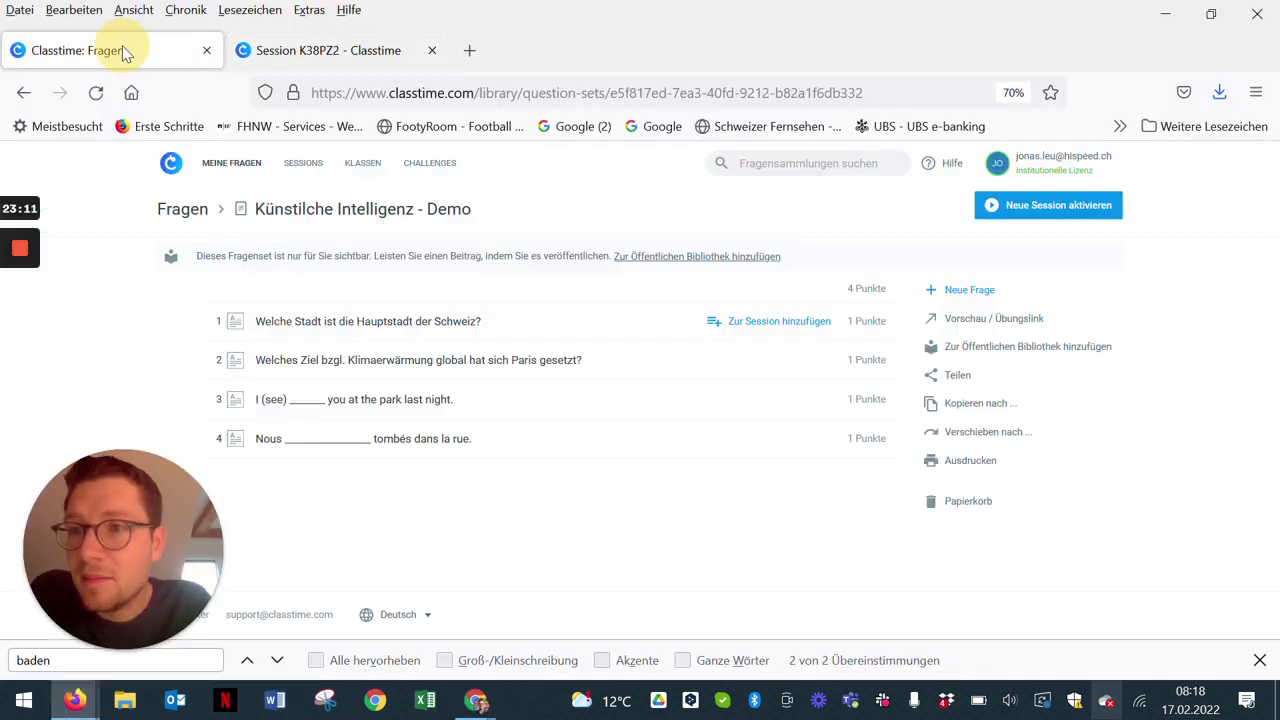
left_click(301, 166)
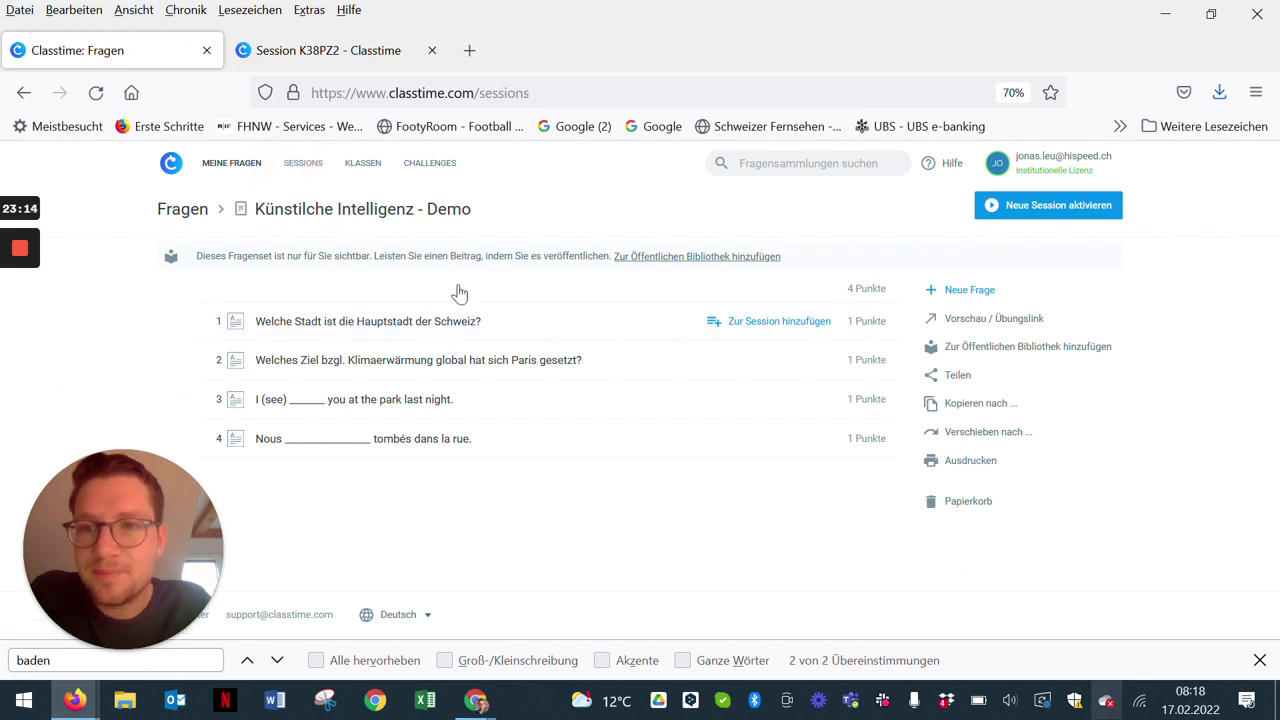
left_click_drag(120, 560, 330, 545)
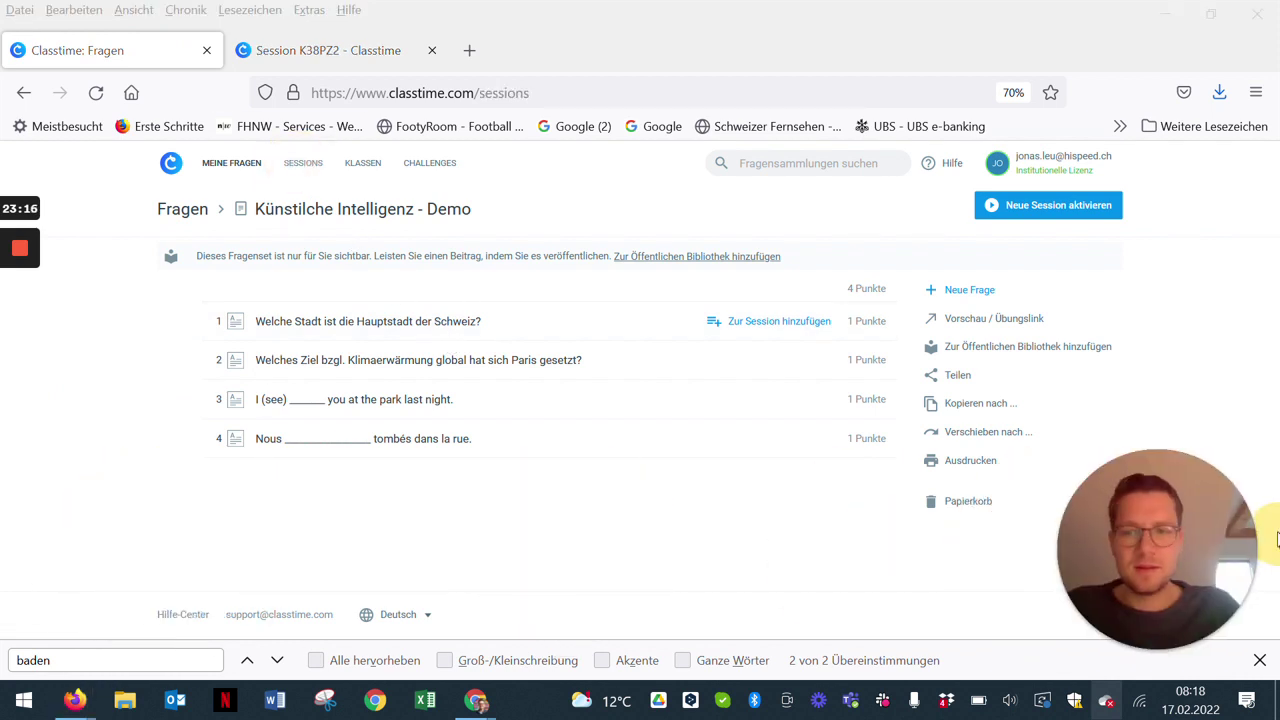
left_click(310, 166)
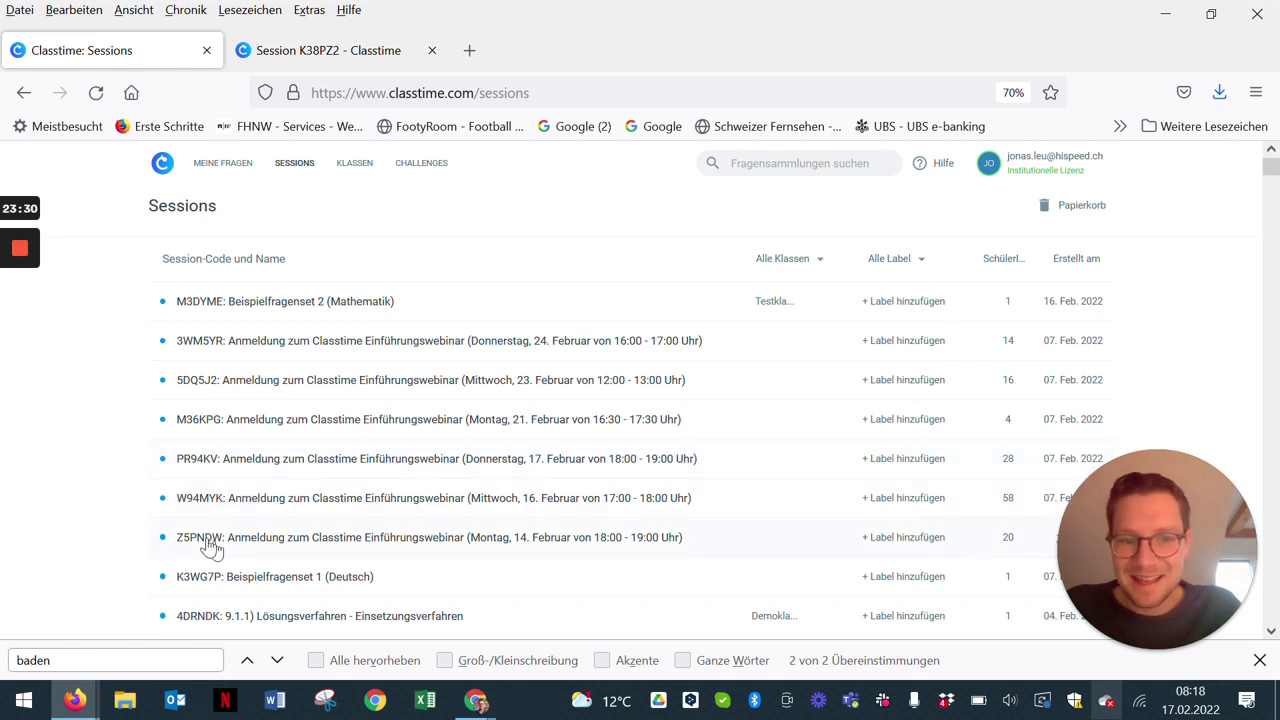
left_click(99, 664)
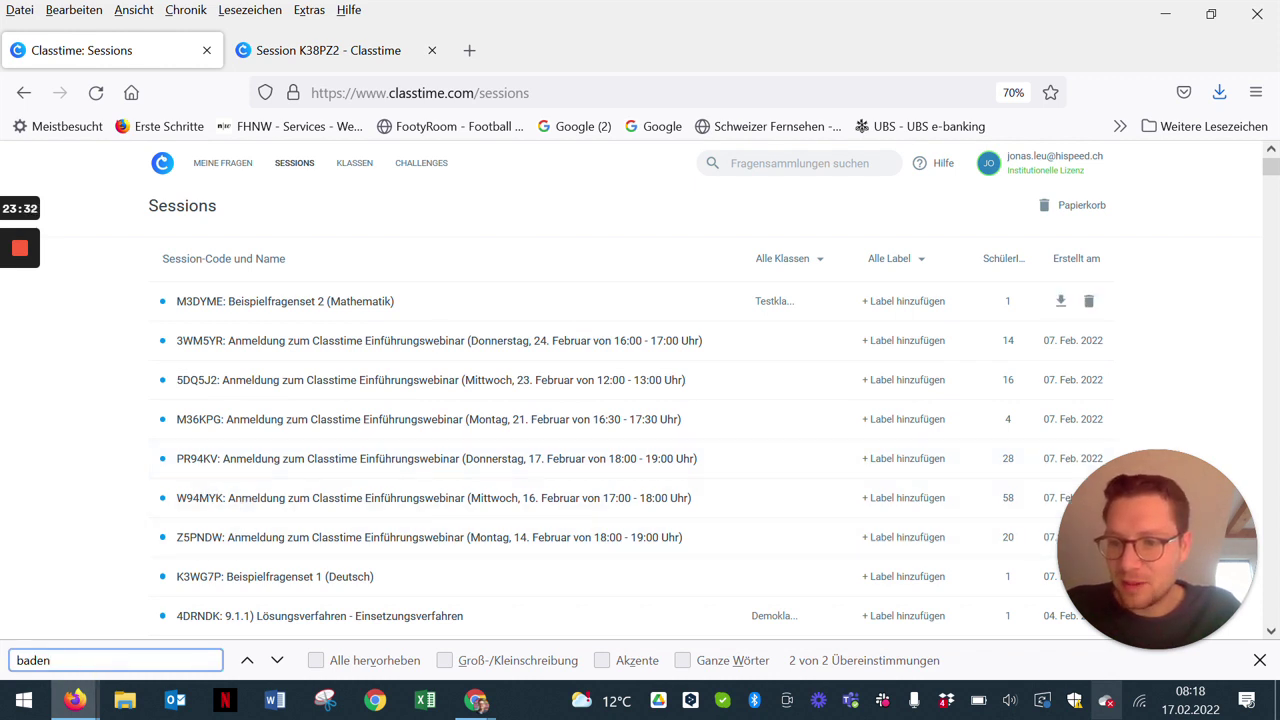
Step: Find the Demo Schule Baden - LP21 session and export its 7Y6V8K report as Excel
key("Return")
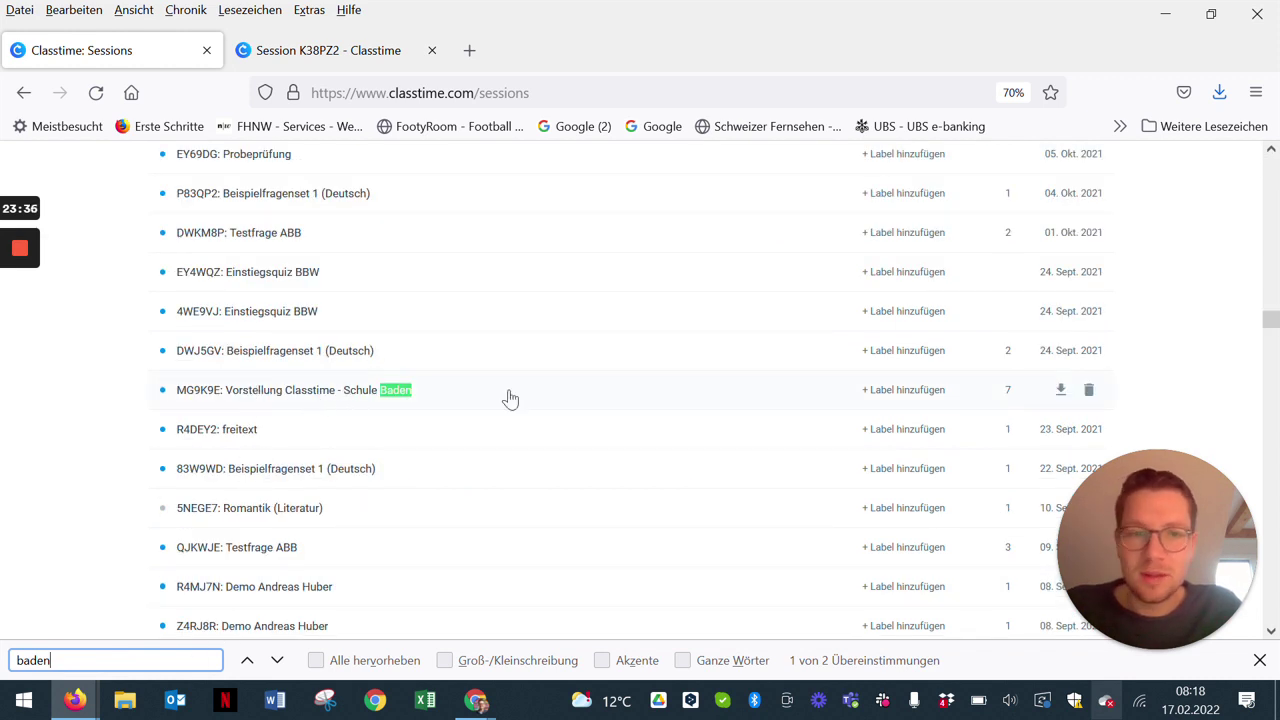
key("Return")
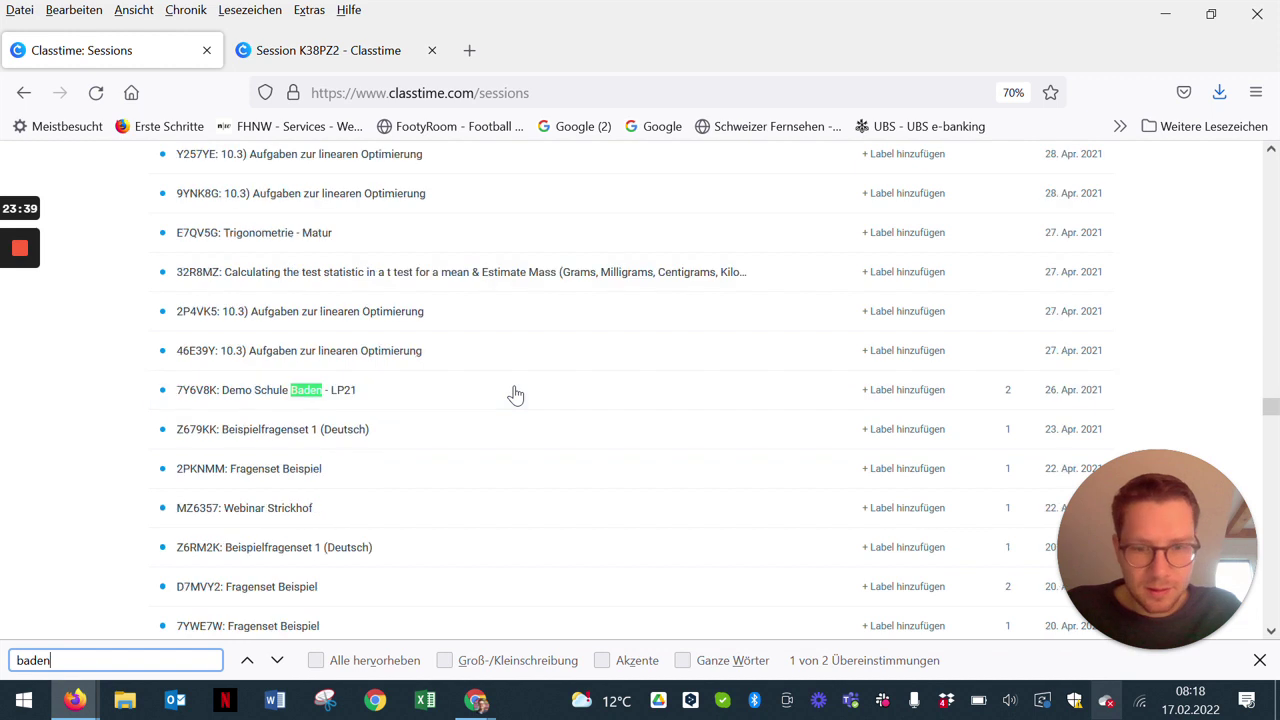
left_click(1059, 392)
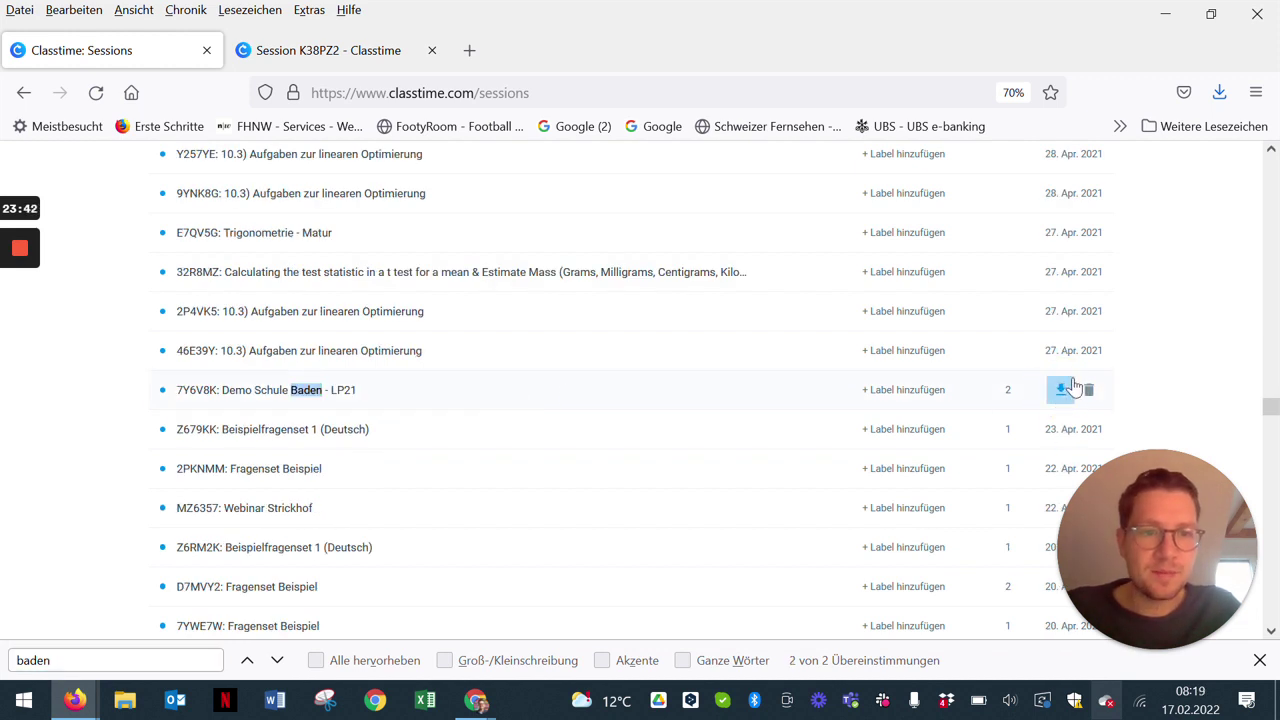
left_click(1061, 390)
left_click(1103, 400)
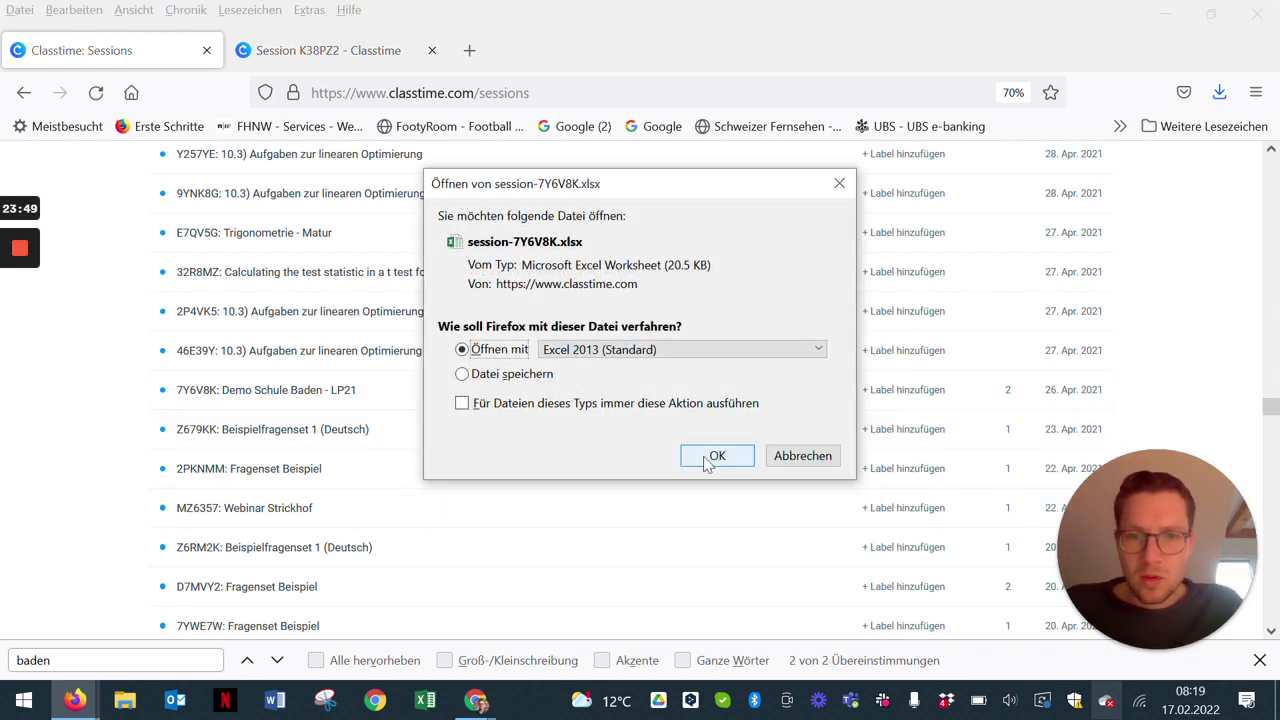
left_click(709, 457)
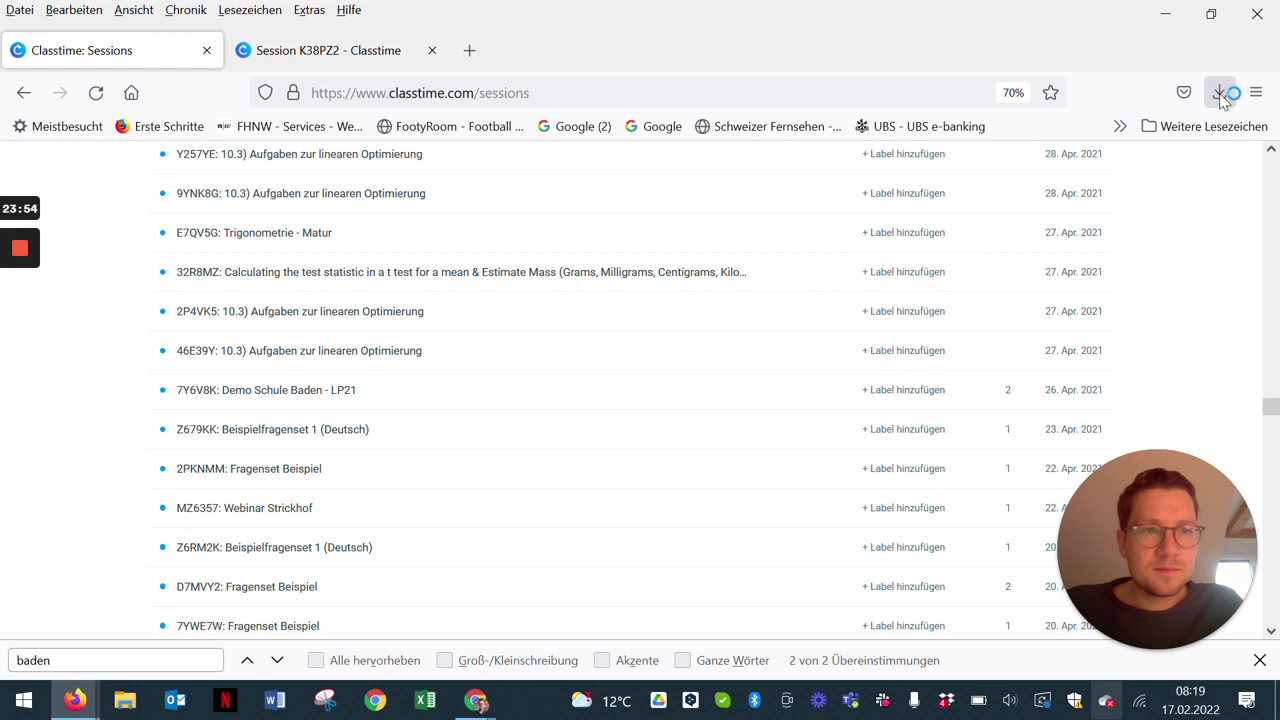
Step: Open the downloaded session-7Y6V8K.xlsx from recent downloads in Excel
left_click(1221, 93)
left_click(975, 158)
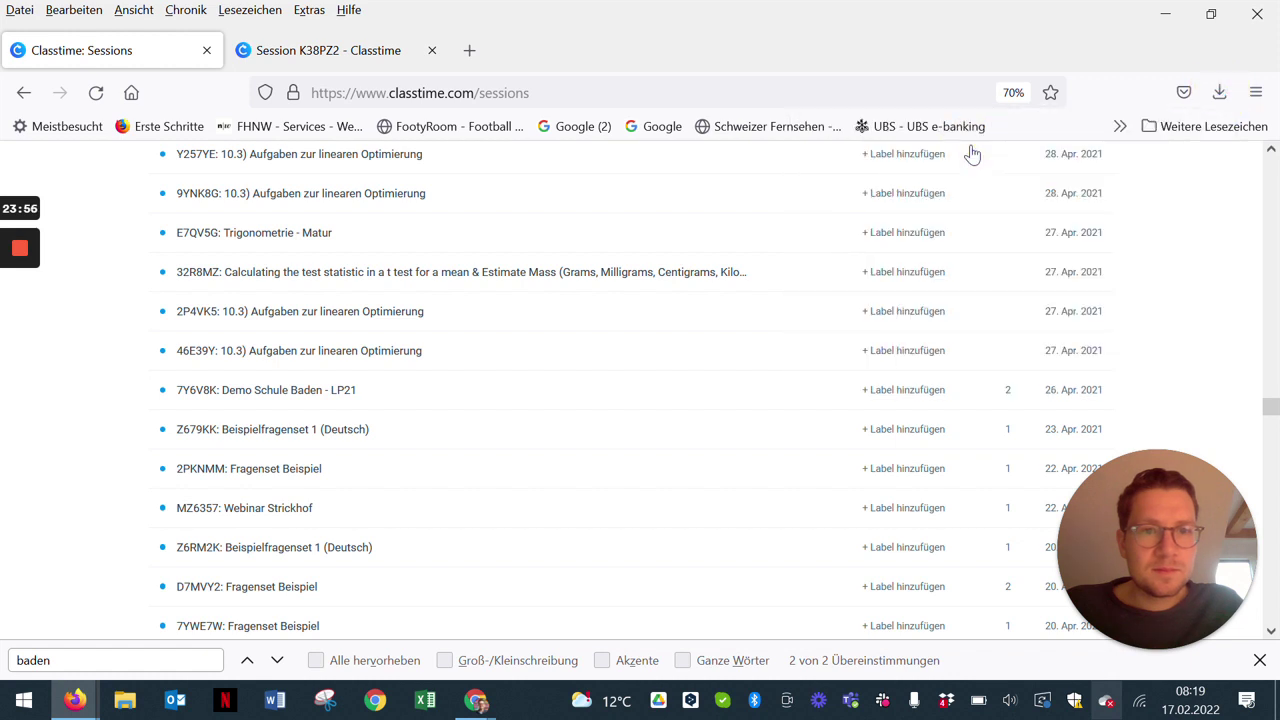
left_click_drag(1151, 535, 162, 545)
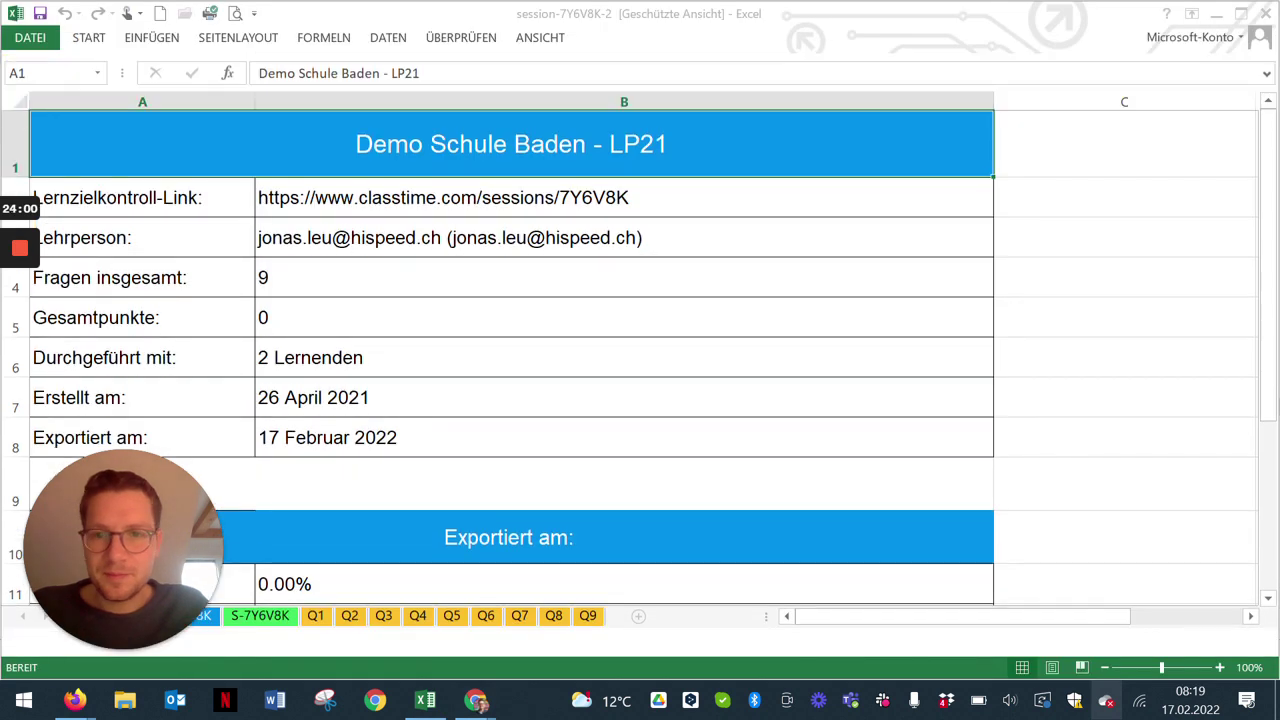
left_click(425, 700)
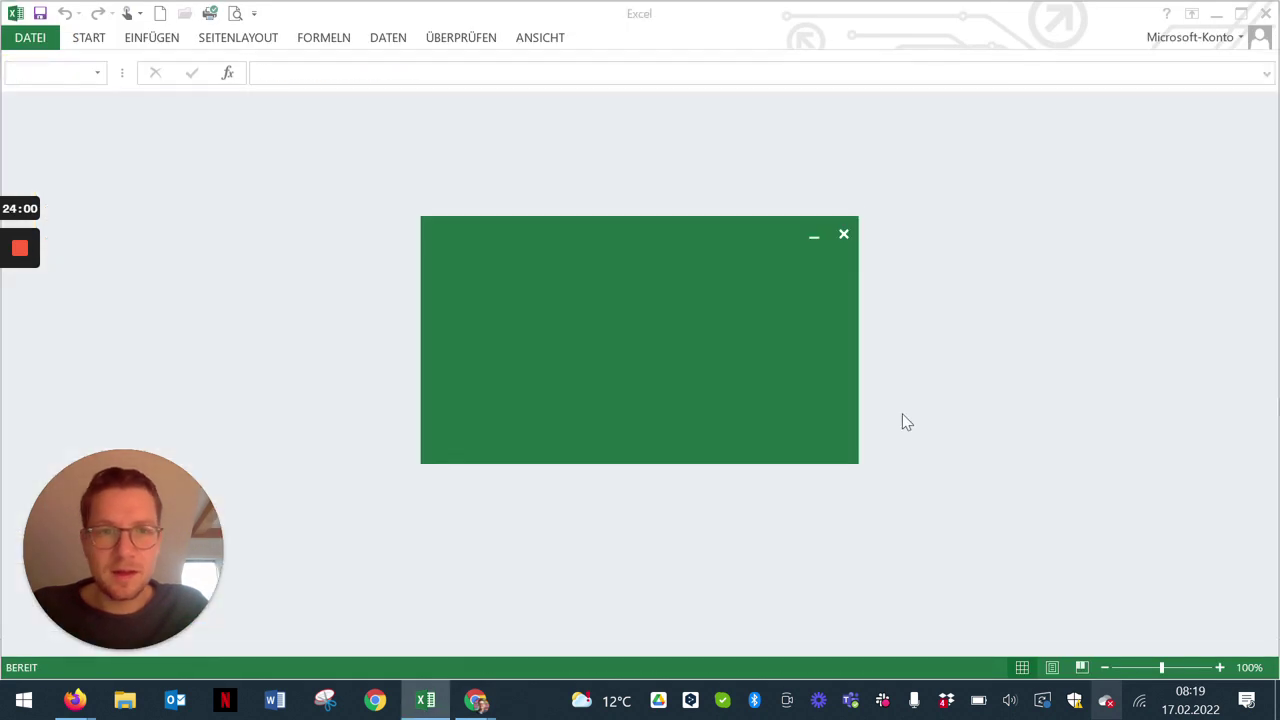
Step: Review the 7Y6V8K and S-7Y6V8K sheets of the report, then return to Classtime's Sessions list
left_click(449, 698)
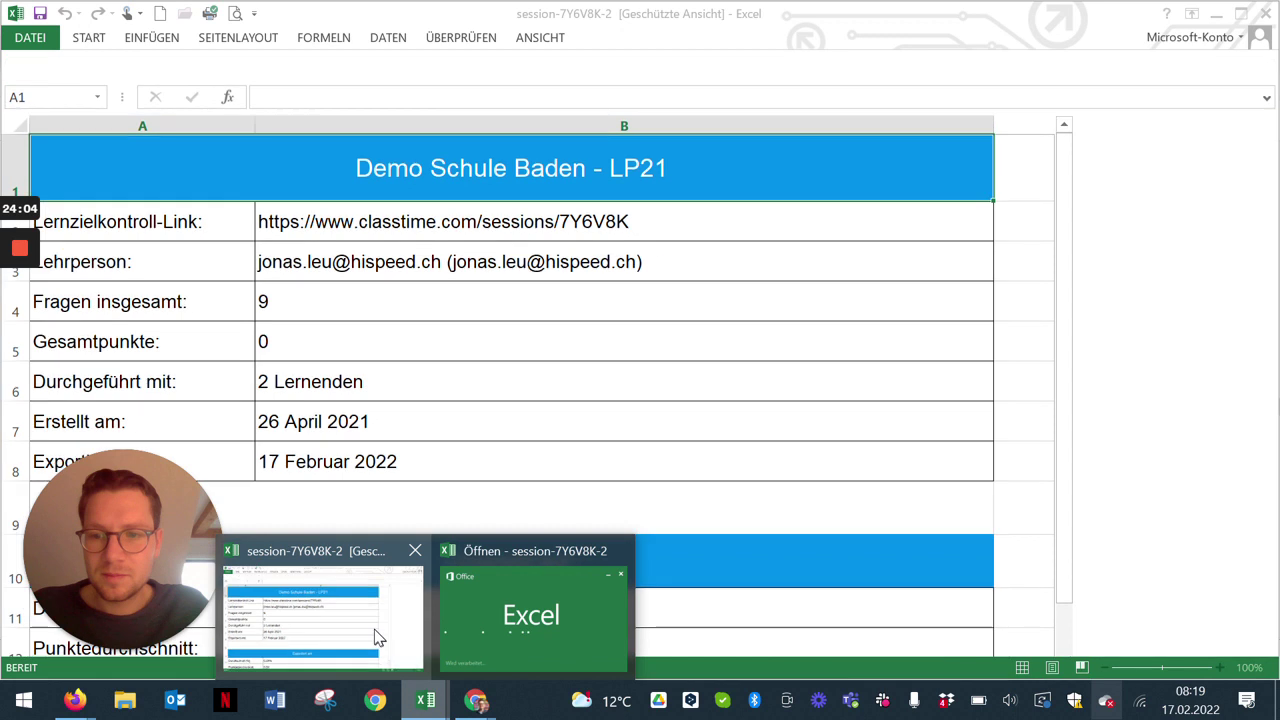
left_click(373, 628)
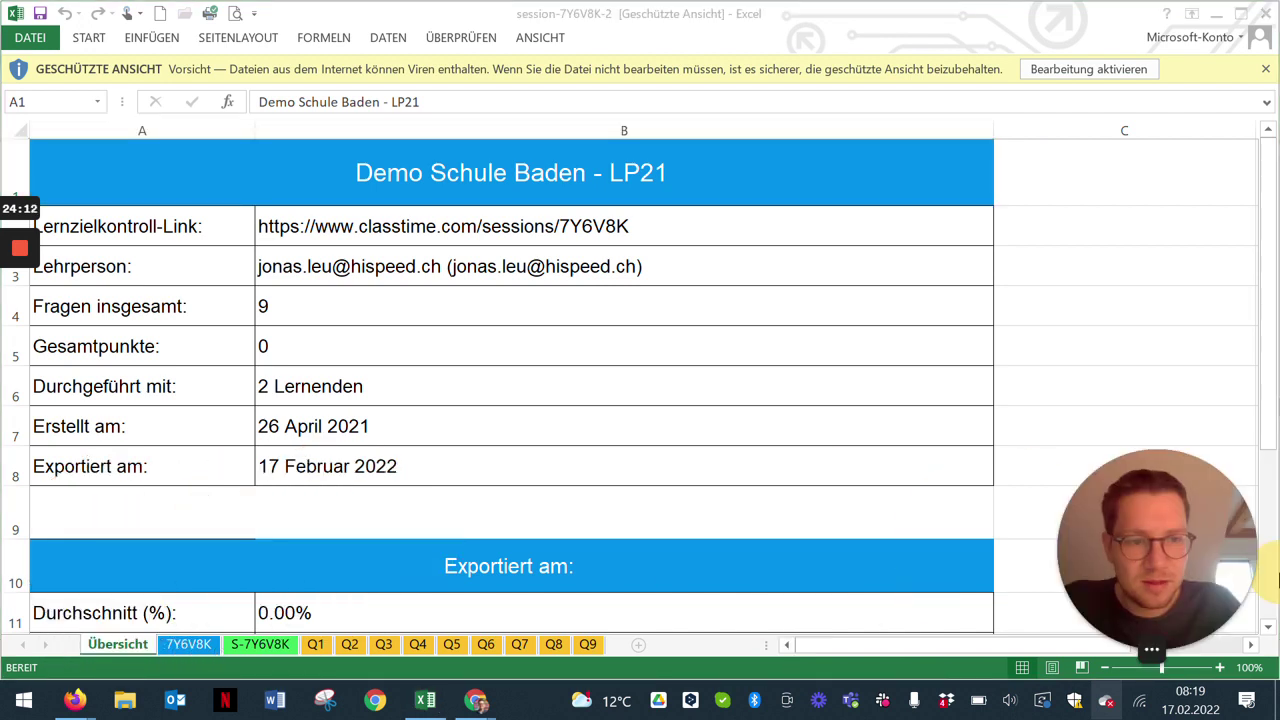
left_click(188, 645)
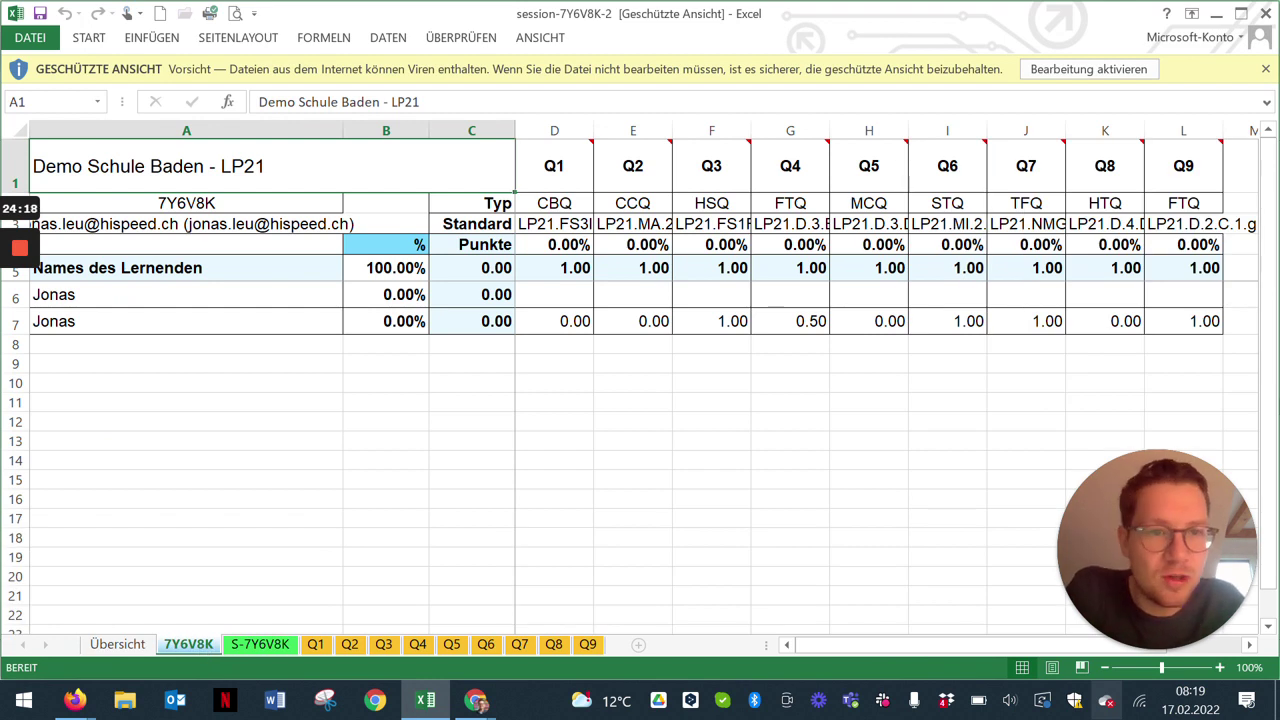
left_click(262, 644)
mouse_move(575, 166)
left_mouse_down()
mouse_move(885, 166)
mouse_move(575, 166)
mouse_move(588, 166)
left_mouse_up()
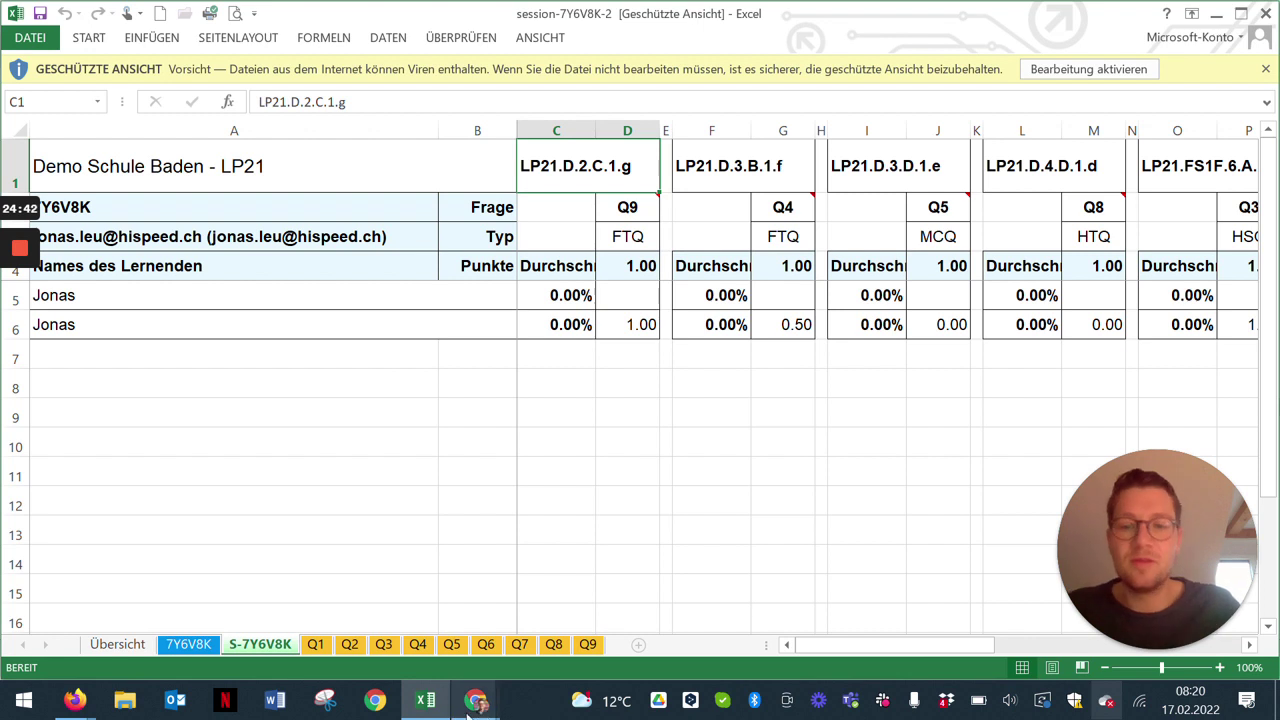
mouse_move(470, 705)
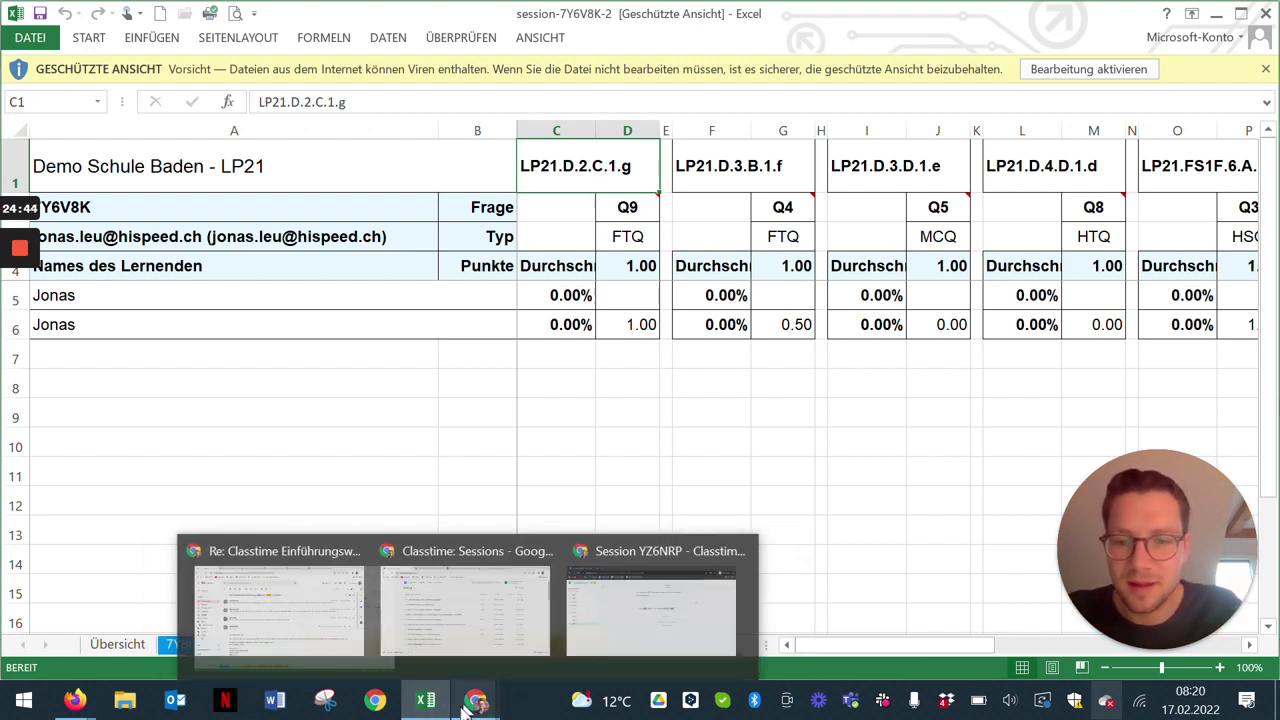
left_click(507, 660)
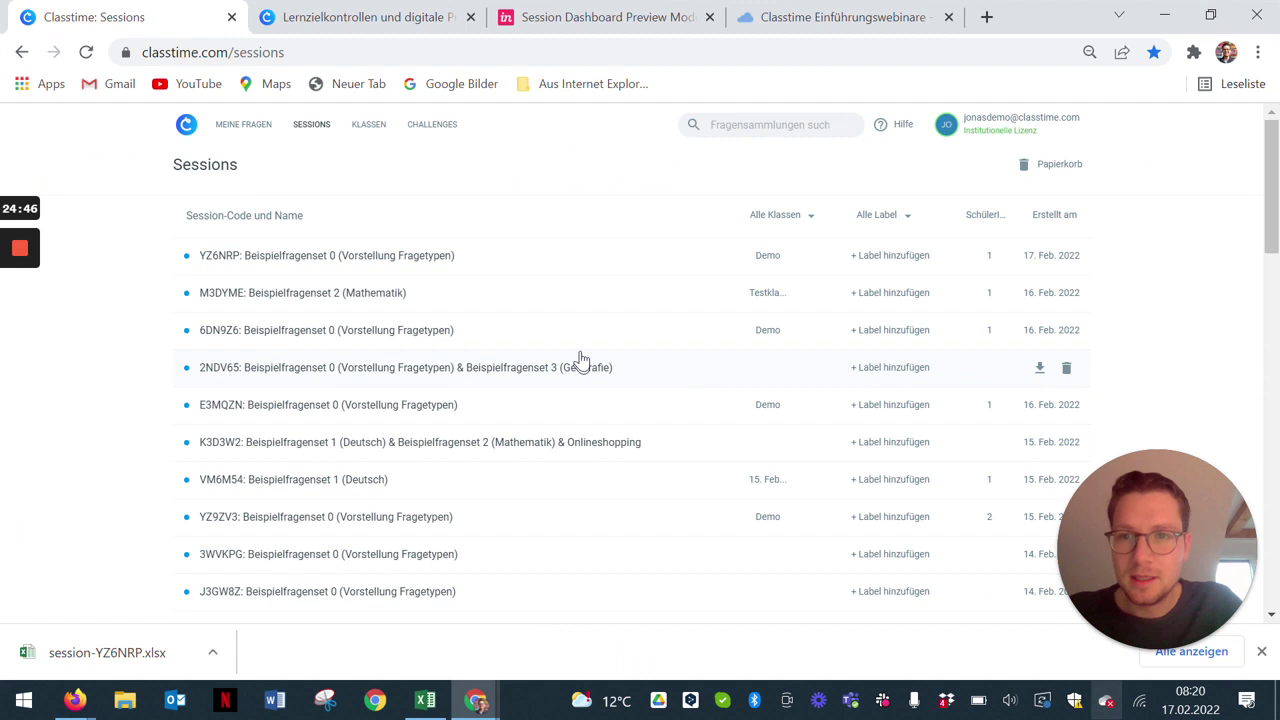
Step: Go to the Klassen page showing all class cards and begin creating a new class
scroll(614, 330, "down", 1)
scroll(614, 330, "up", 1)
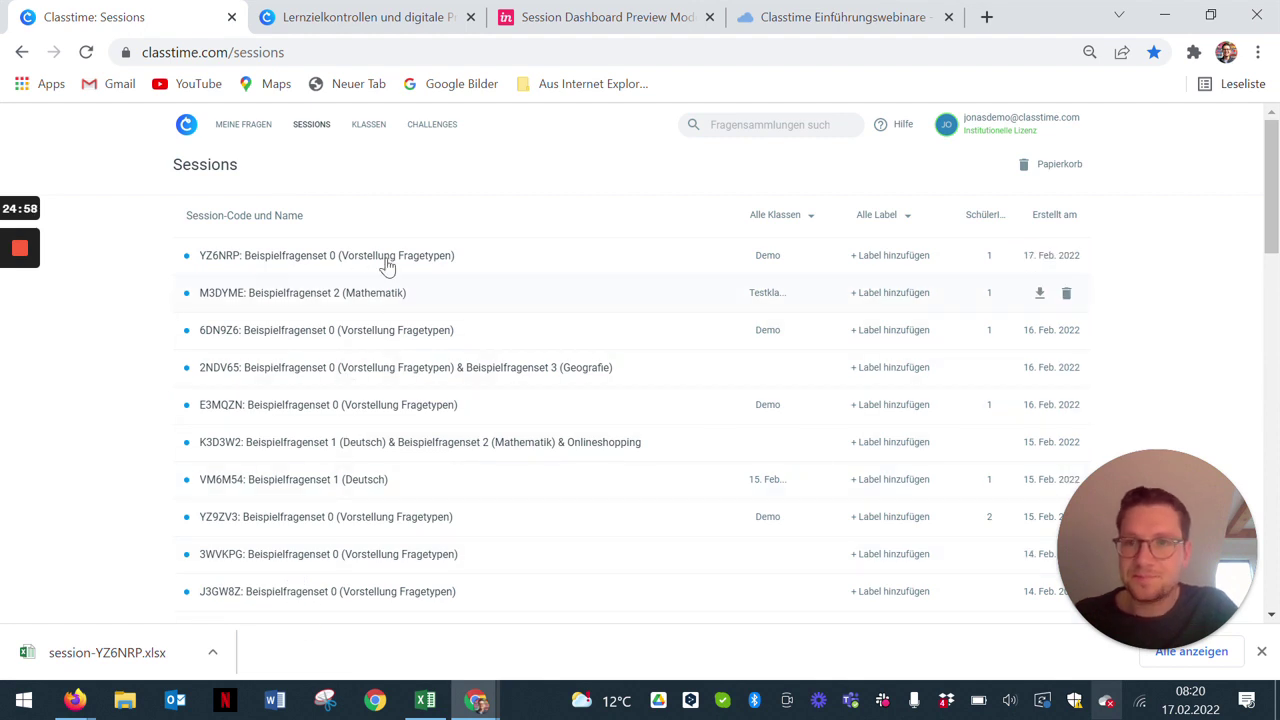
left_click(369, 124)
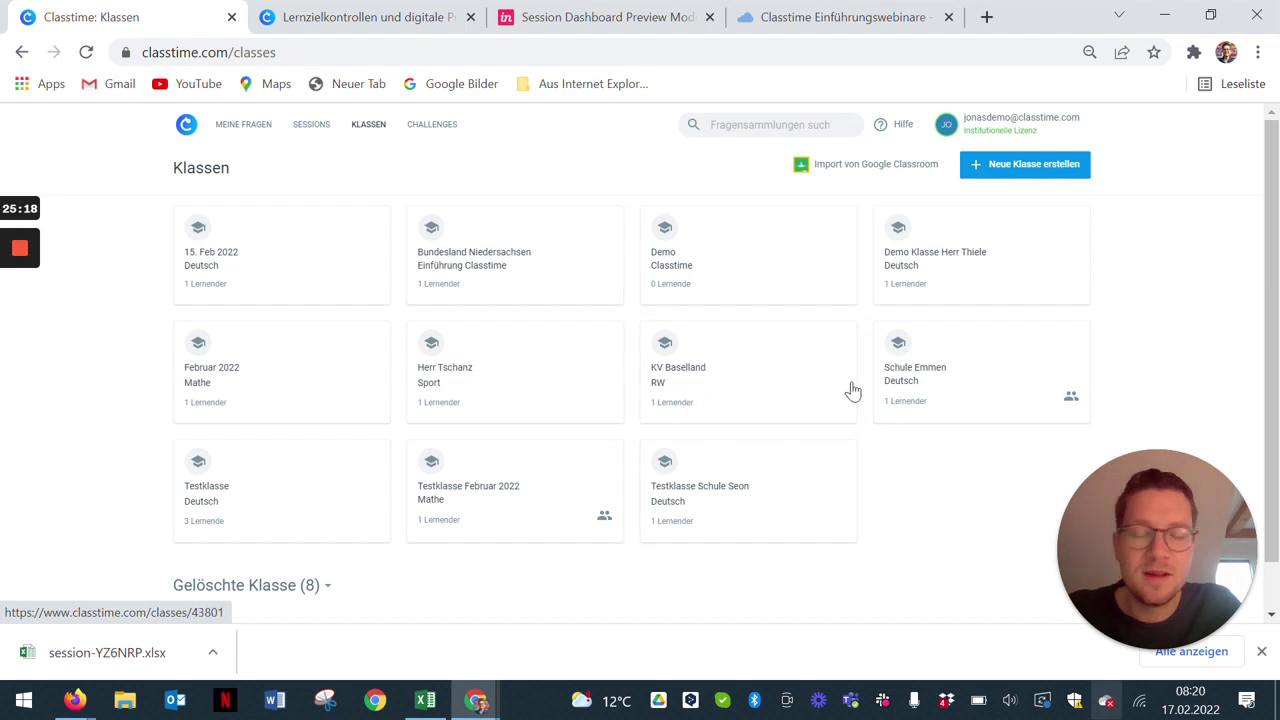
left_click(1020, 170)
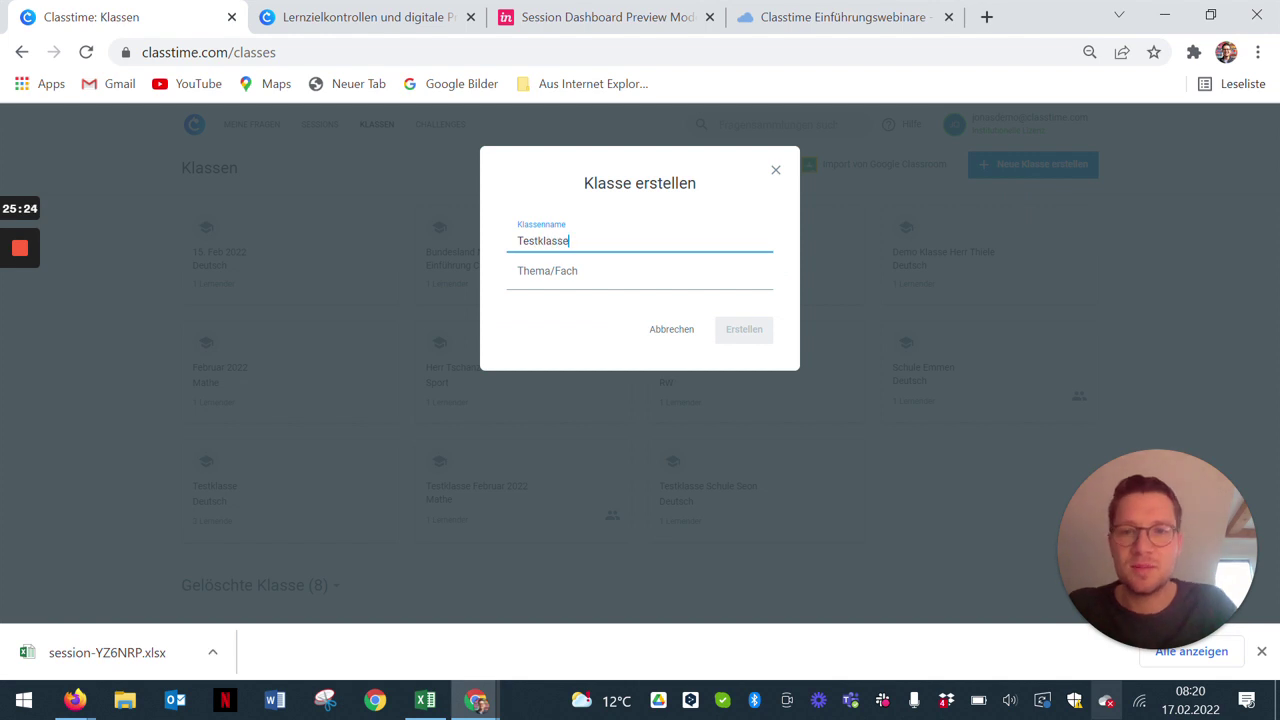
Step: Create the class 'Testklasse 17. Feb 2022' with subject Mathe and open its page
left_click(678, 297)
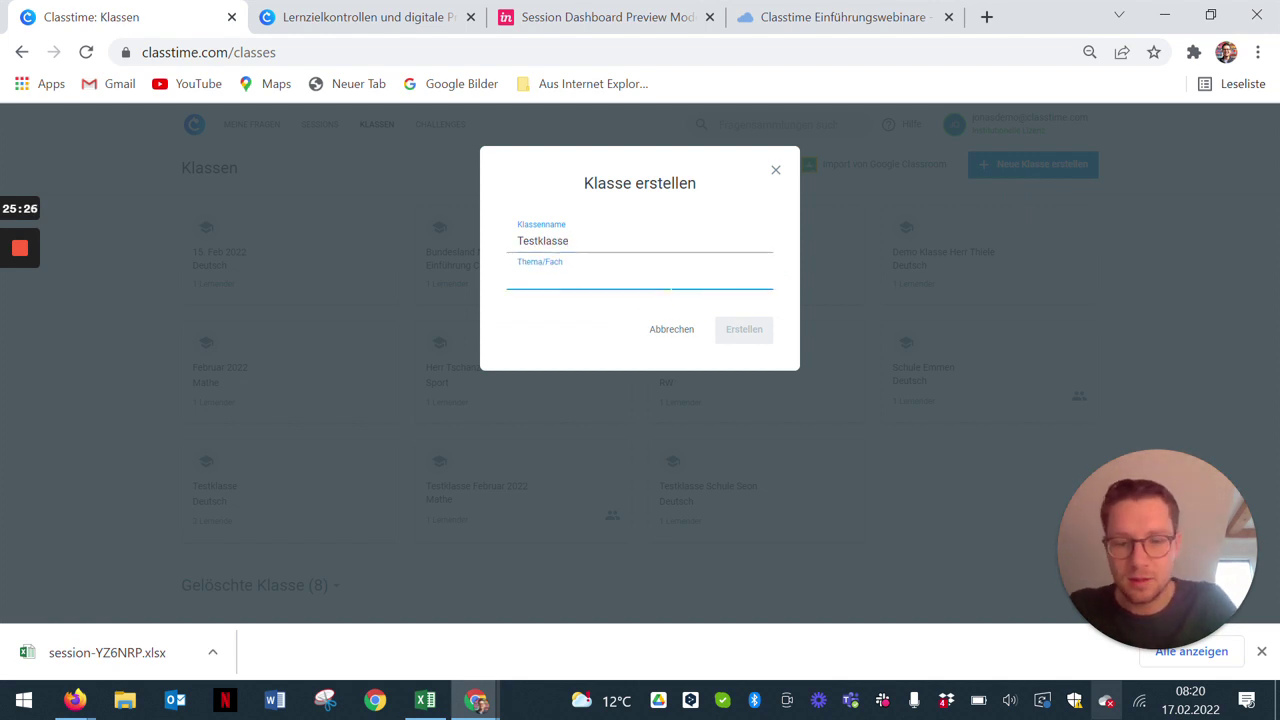
type("Bio")
key("BackSpace")
key("BackSpace")
key("BackSpace")
type("Mathe")
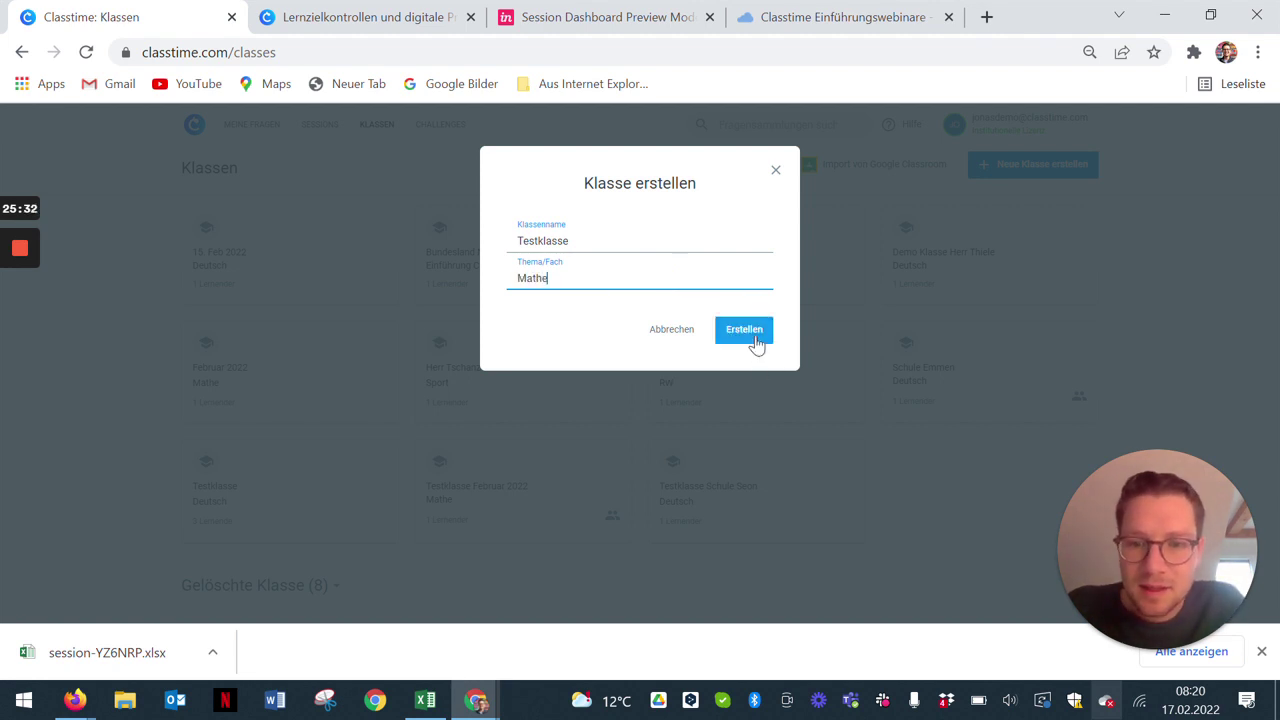
left_click(657, 234)
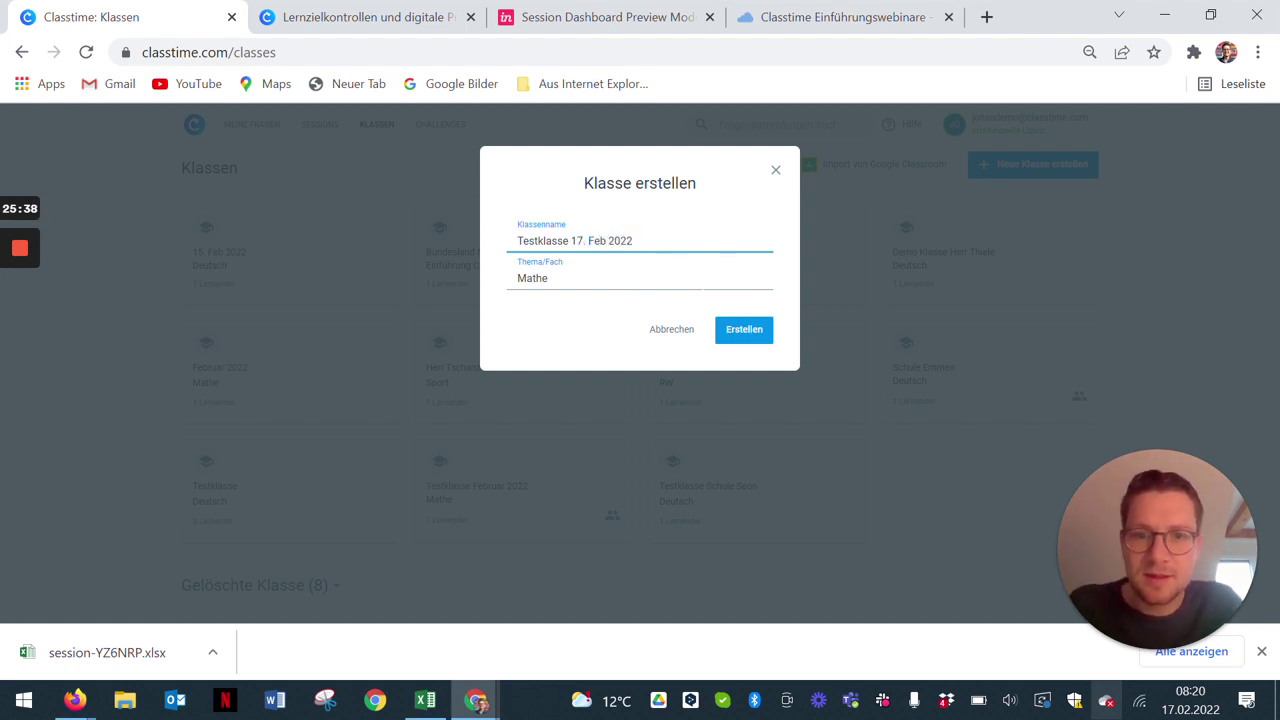
left_click(740, 329)
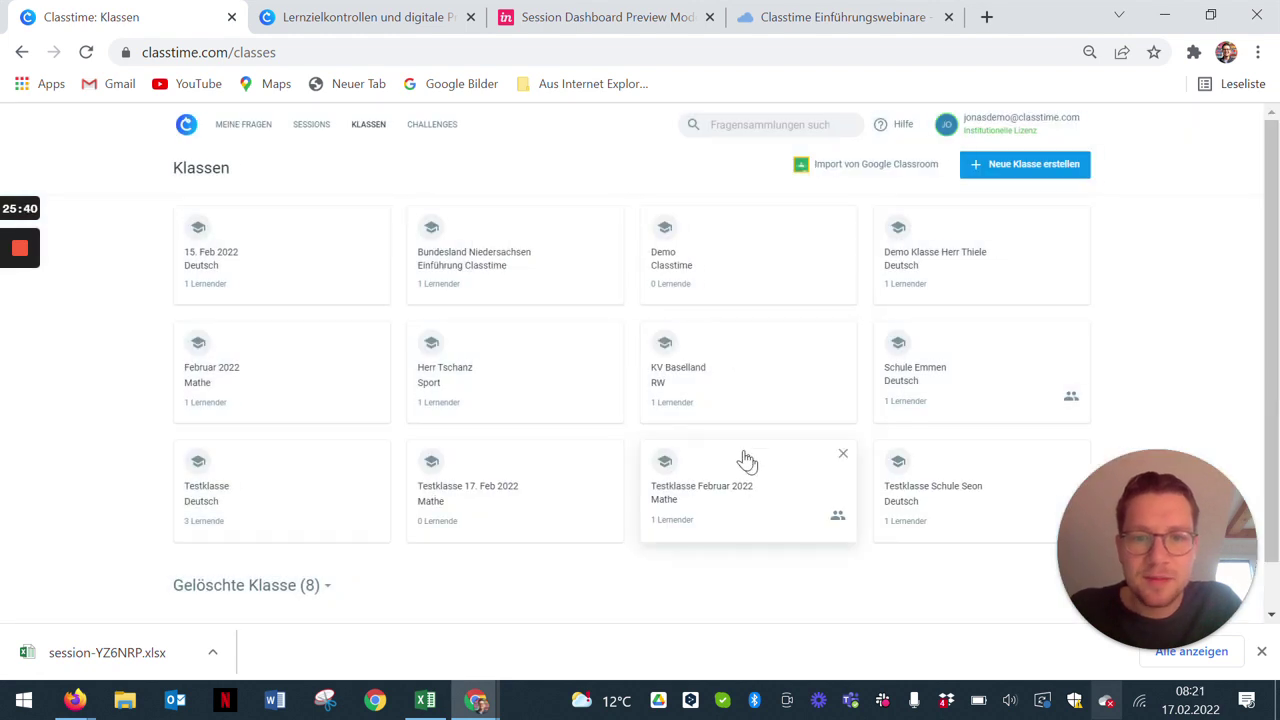
left_click(478, 510)
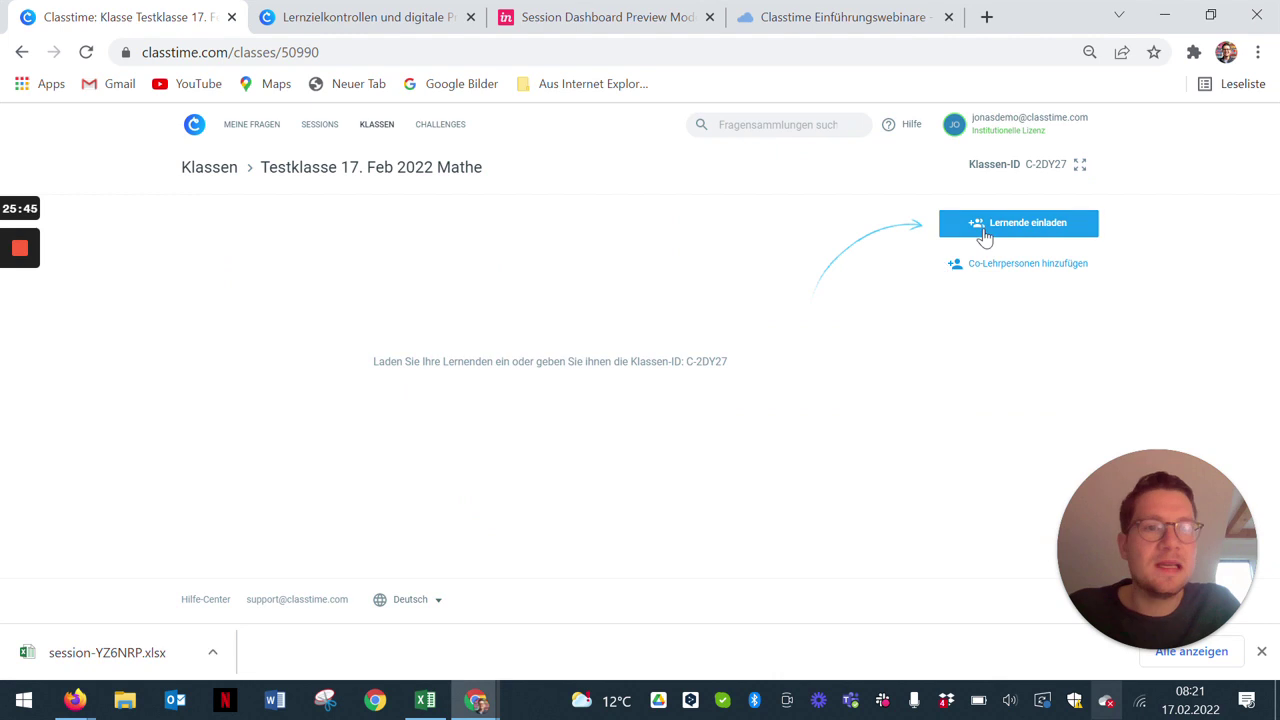
Step: Invite the verified learner to Testklasse 17. Feb 2022
left_click(984, 230)
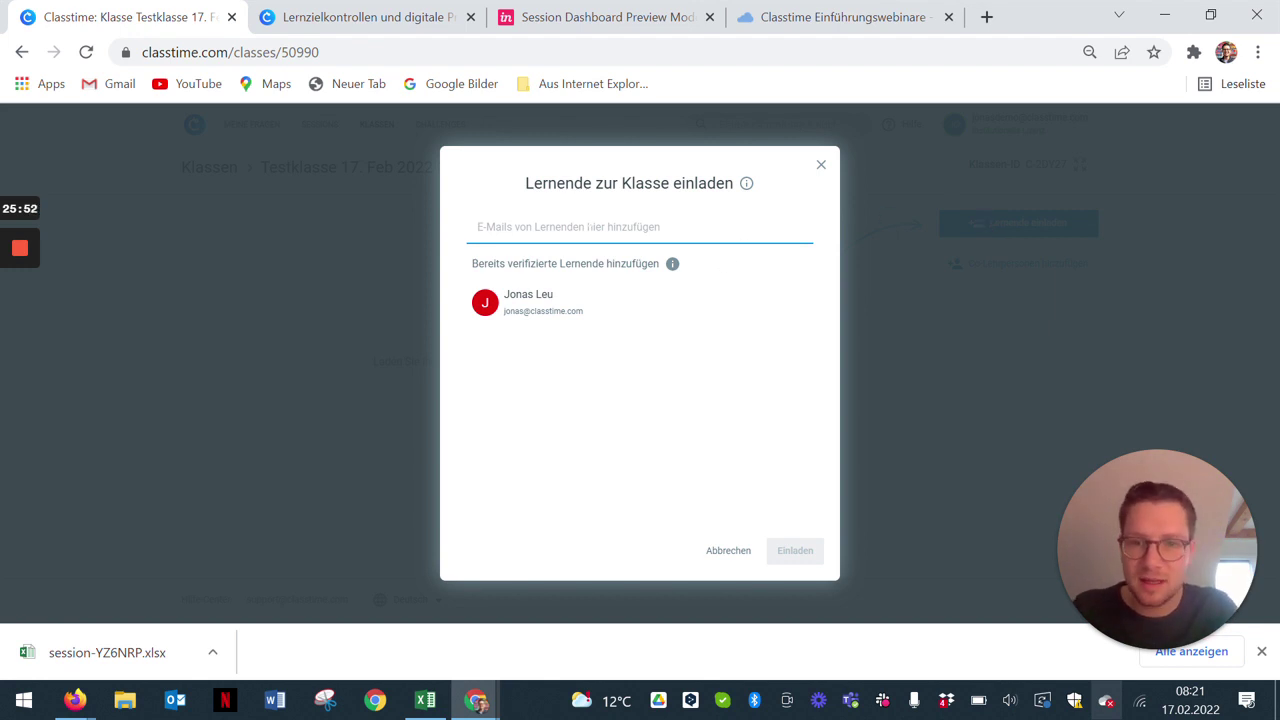
left_click(560, 296)
left_click(815, 550)
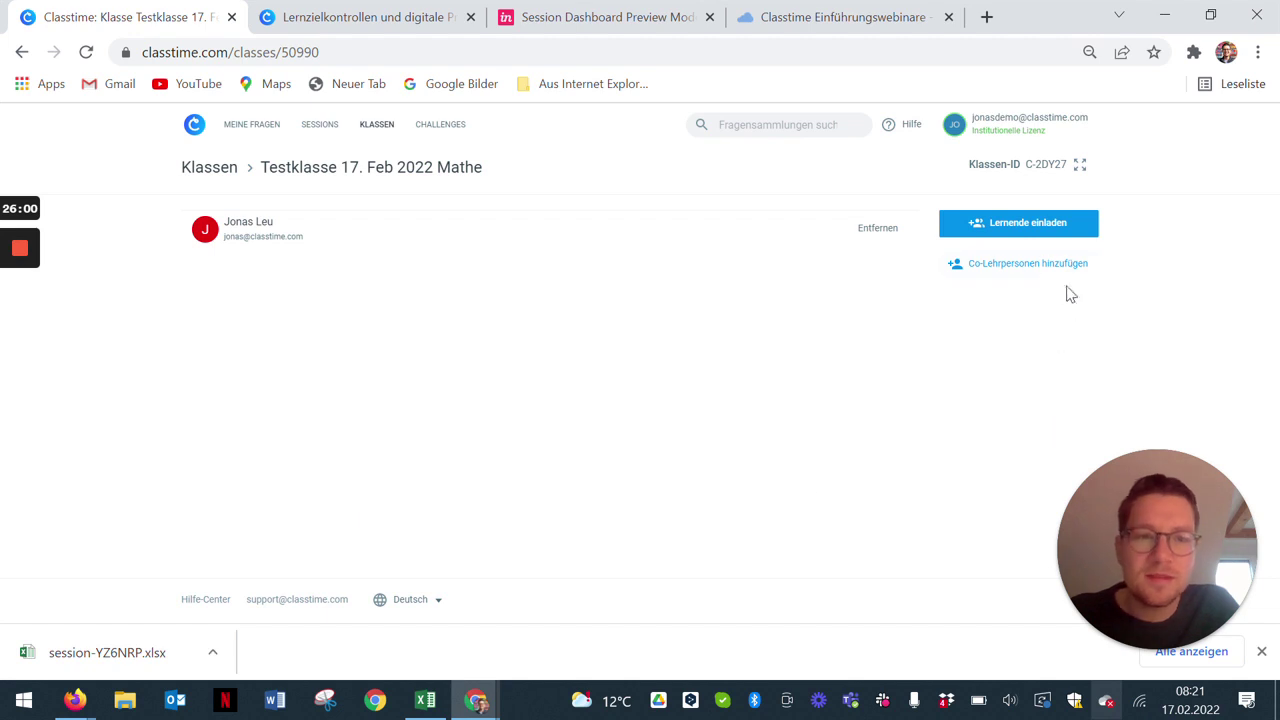
Step: Add a colleague from the school as co-teacher of the class
left_click(1005, 275)
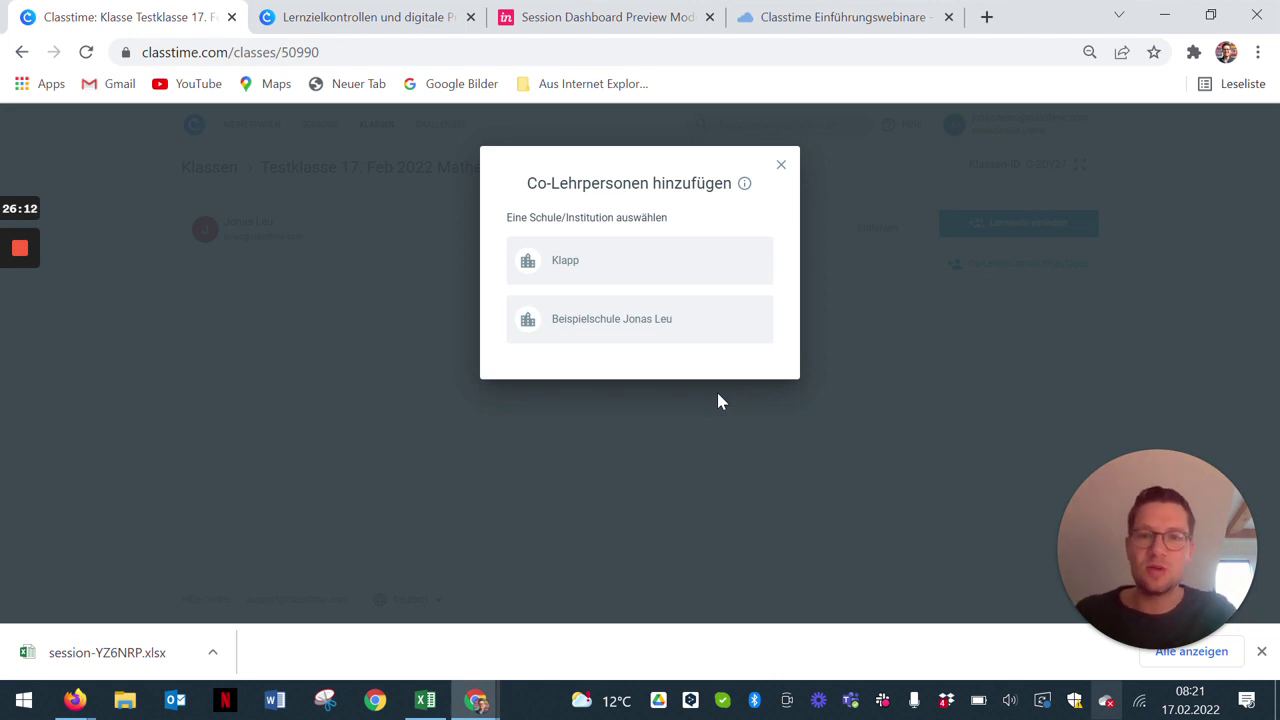
left_click(649, 324)
left_click(760, 290)
left_click(661, 349)
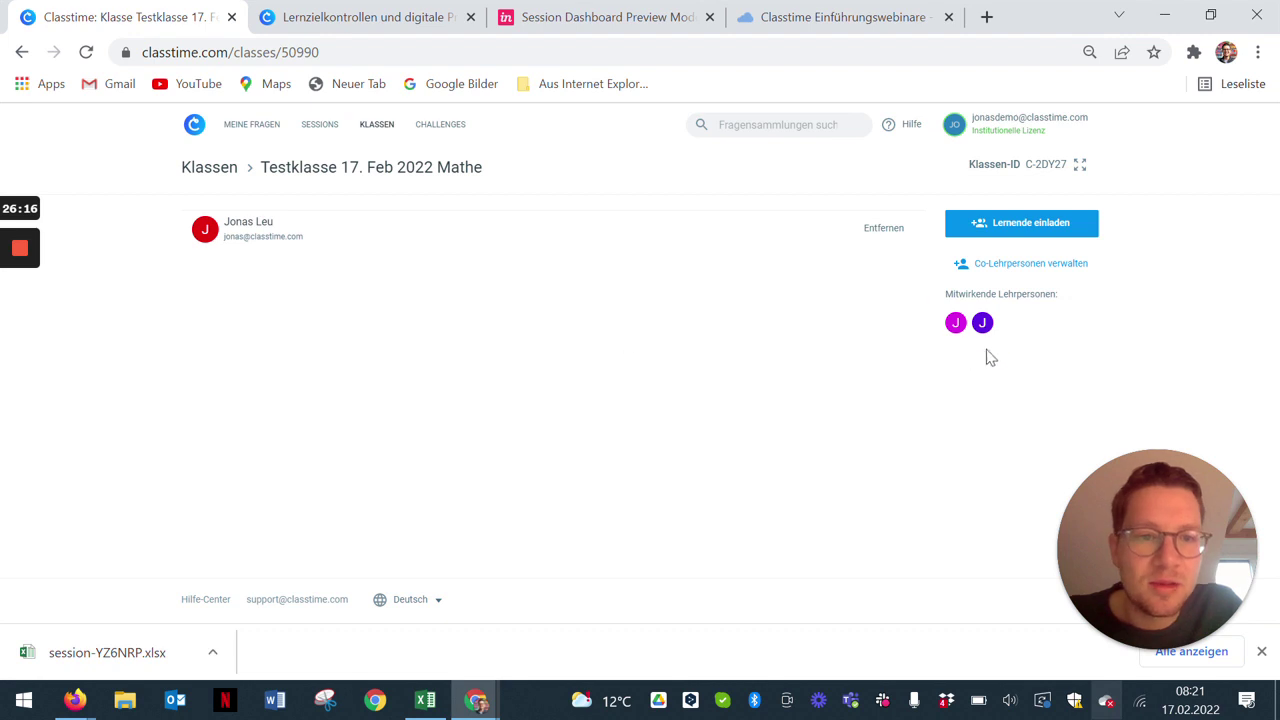
mouse_move(986, 329)
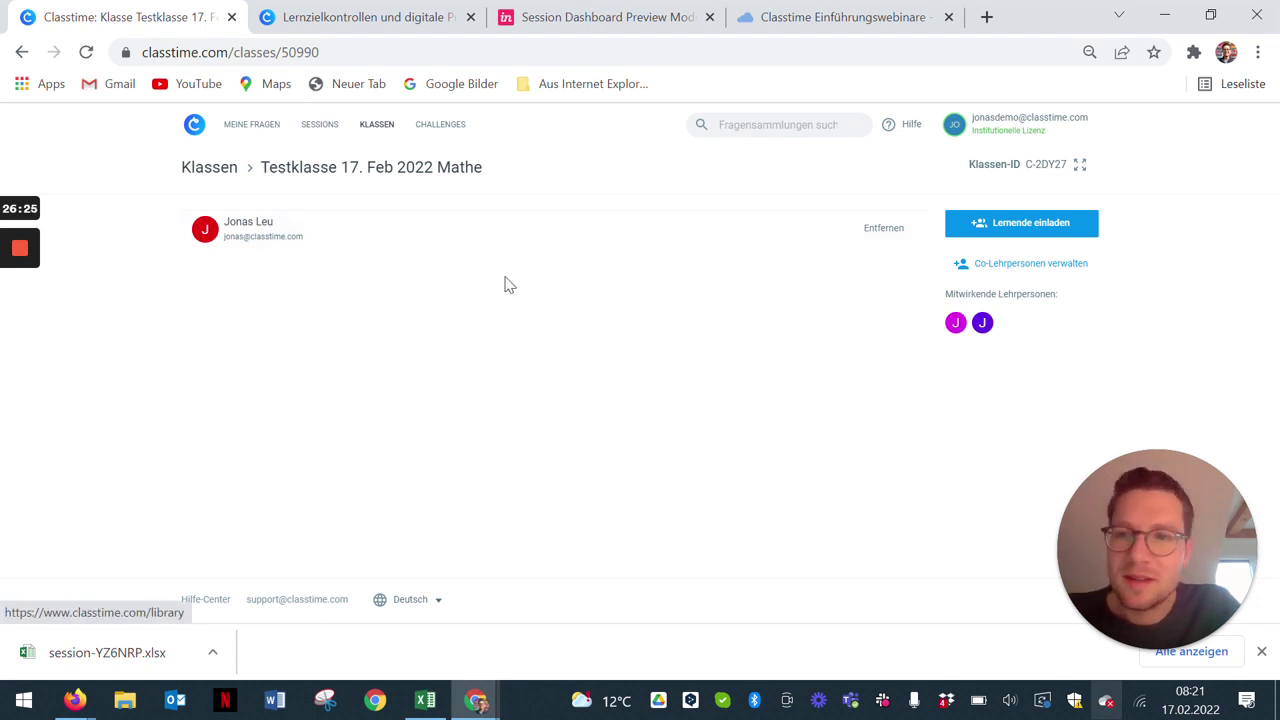
left_click(266, 136)
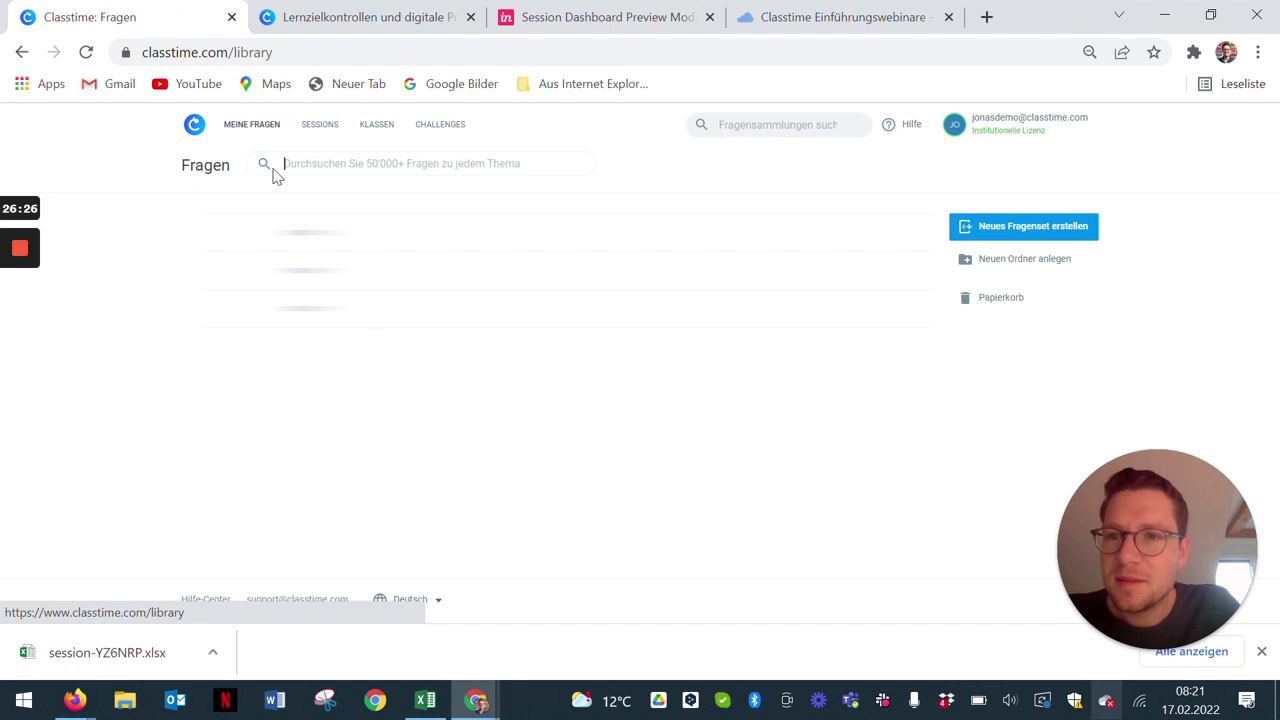
Step: Activate new session 5DZVQN for Beispielfragenset 2 (Mathematik)
scroll(308, 240, "down", 2)
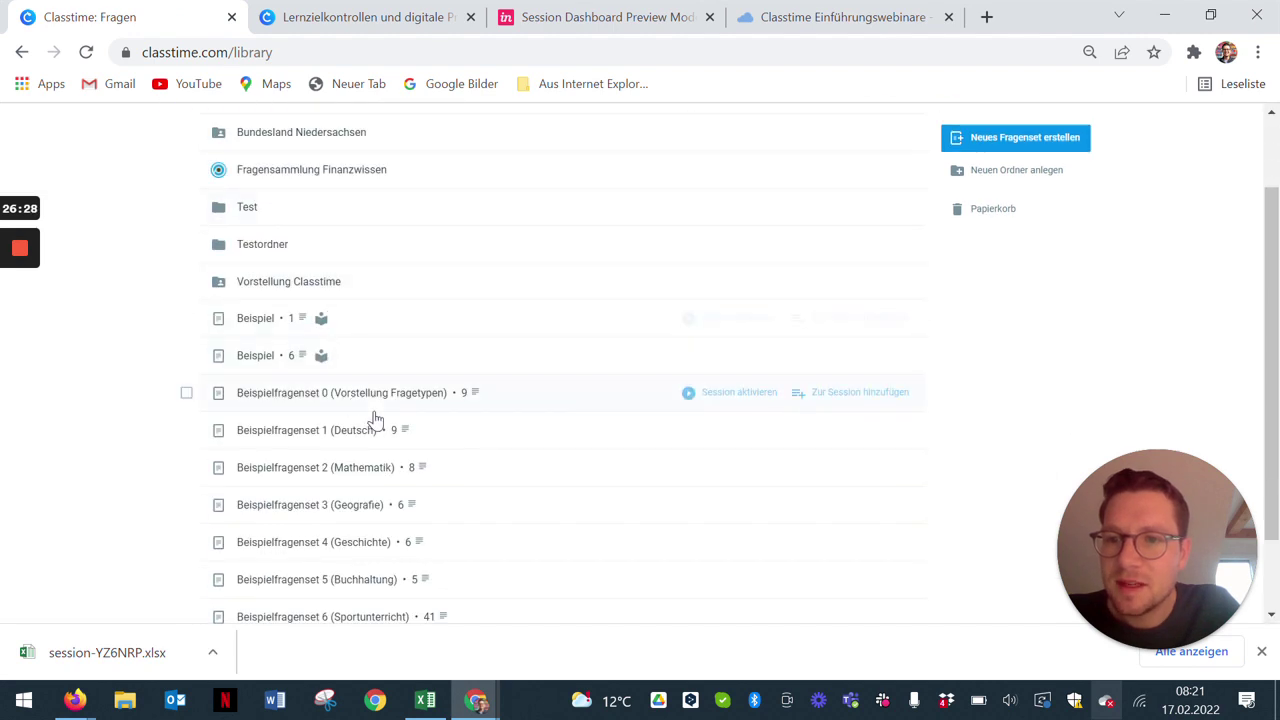
scroll(405, 485, "down", 2)
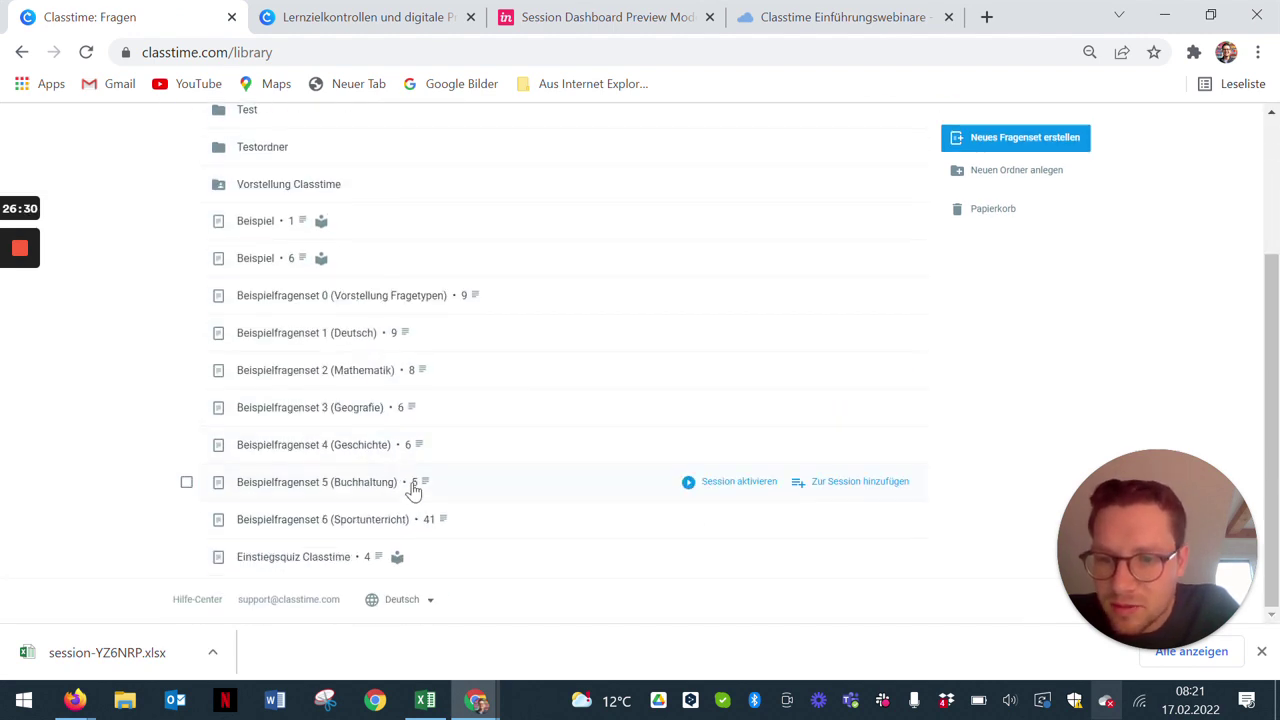
left_click(382, 370)
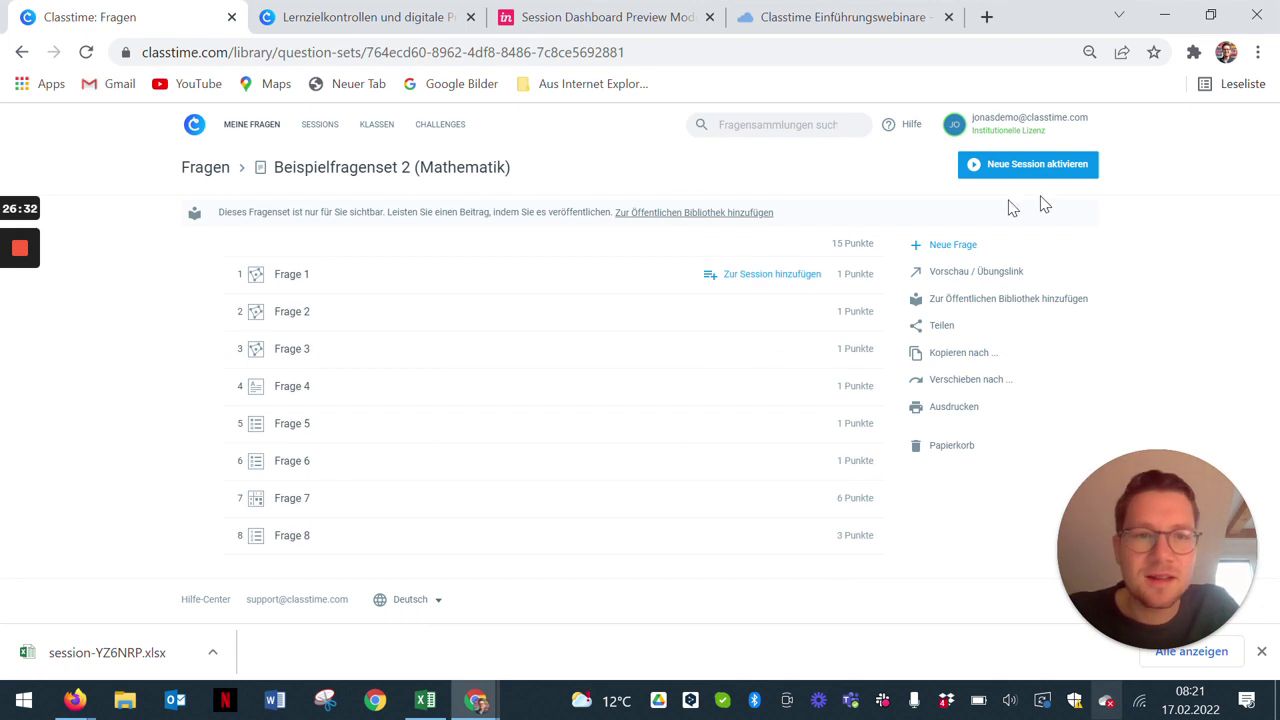
left_click(1037, 170)
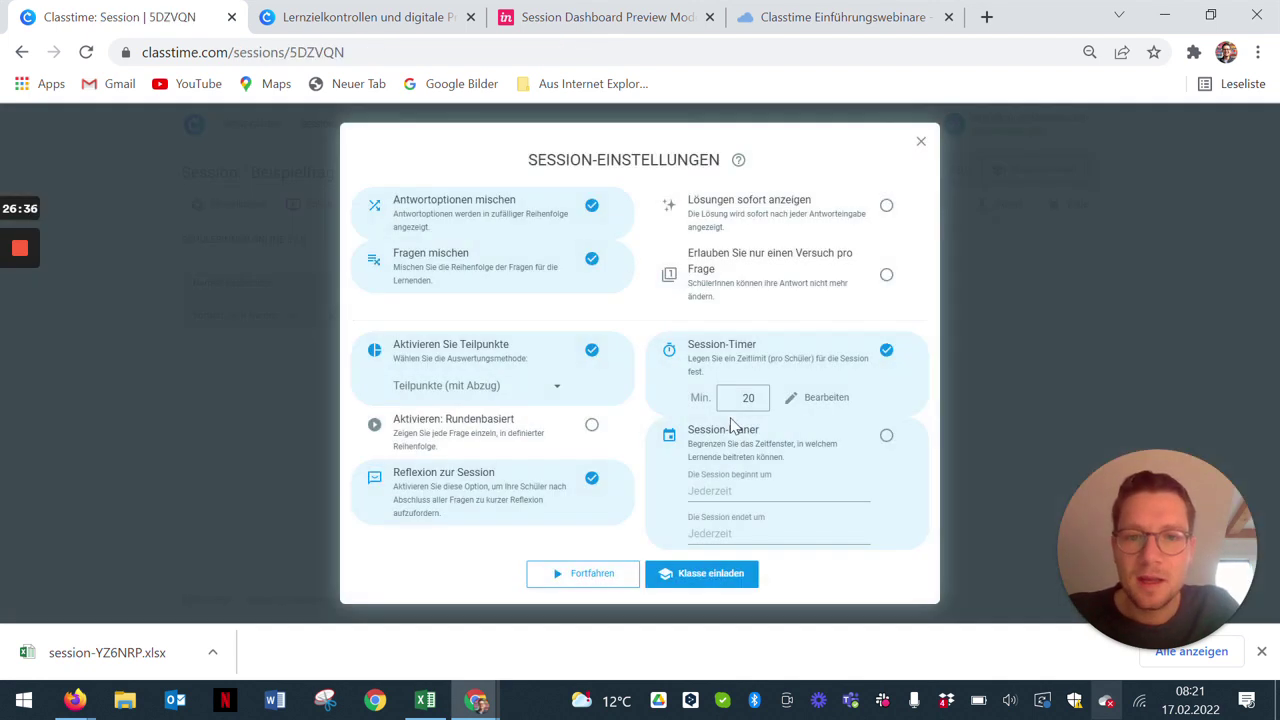
left_click(715, 578)
Step: Invite Testklasse 17. Feb 2022 to session 5DZVQN, then bring Gmail to the front
left_click(638, 399)
scroll(666, 382, "down", 3)
scroll(666, 382, "down", 2)
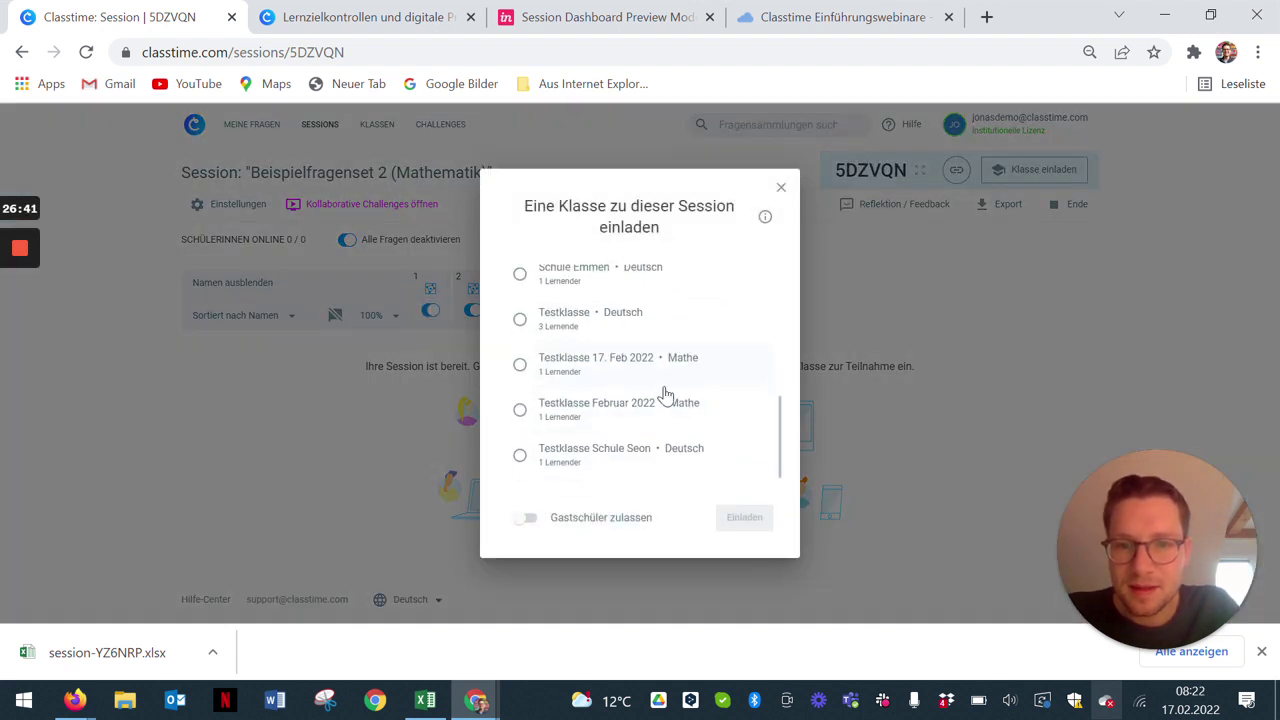
left_click(607, 366)
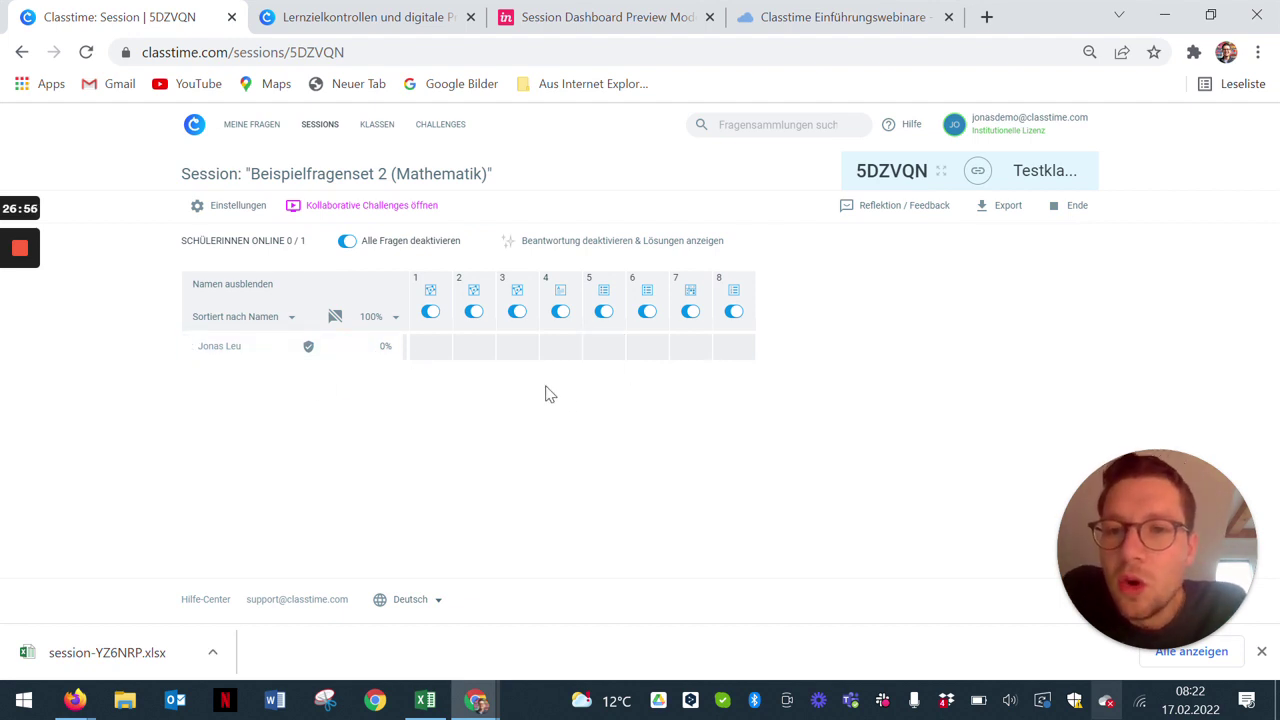
mouse_move(482, 700)
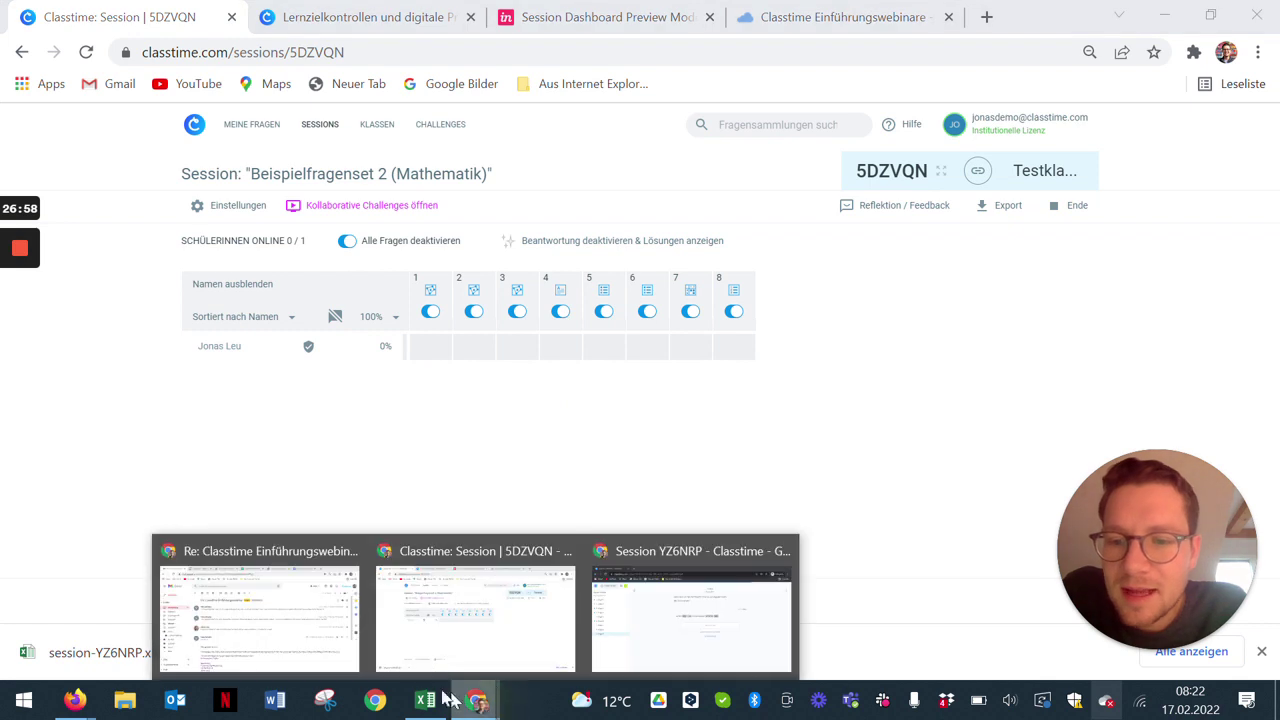
left_click(327, 638)
Step: Read the 'Einladung zur Session' and 'Neue Klasse beigetreten' emails, then return to Classtime
left_click(145, 275)
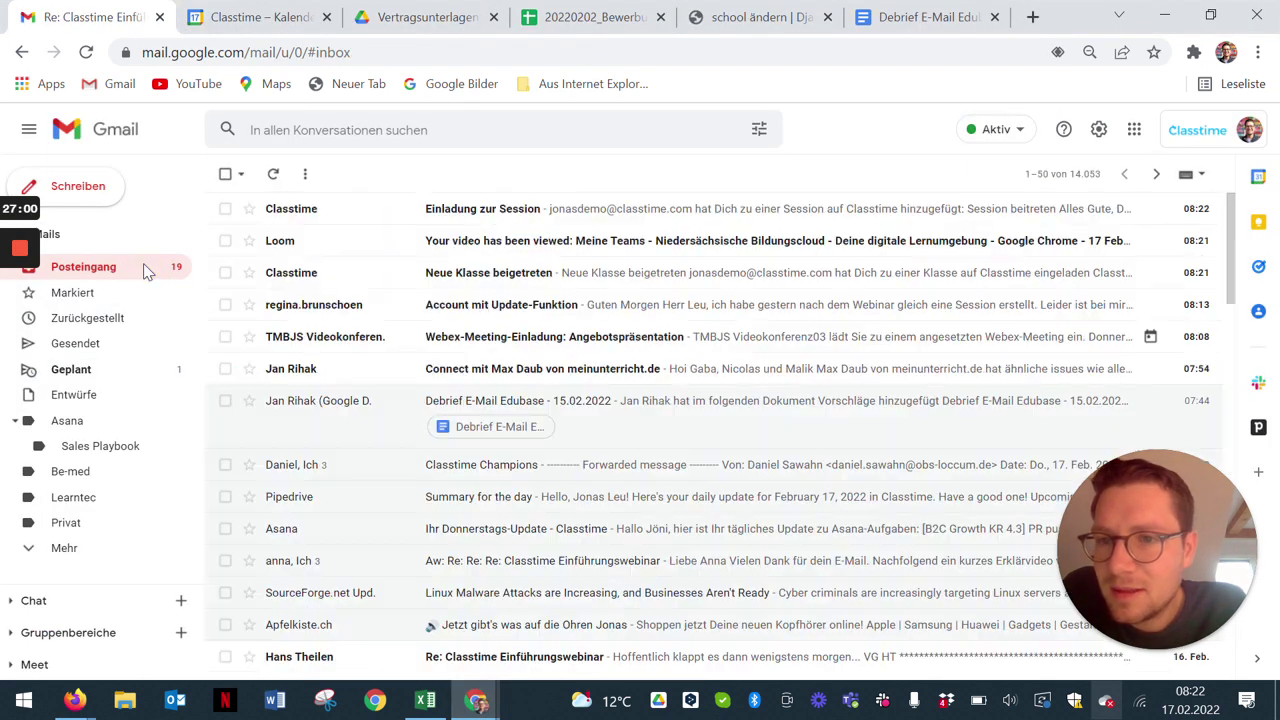
left_click(535, 215)
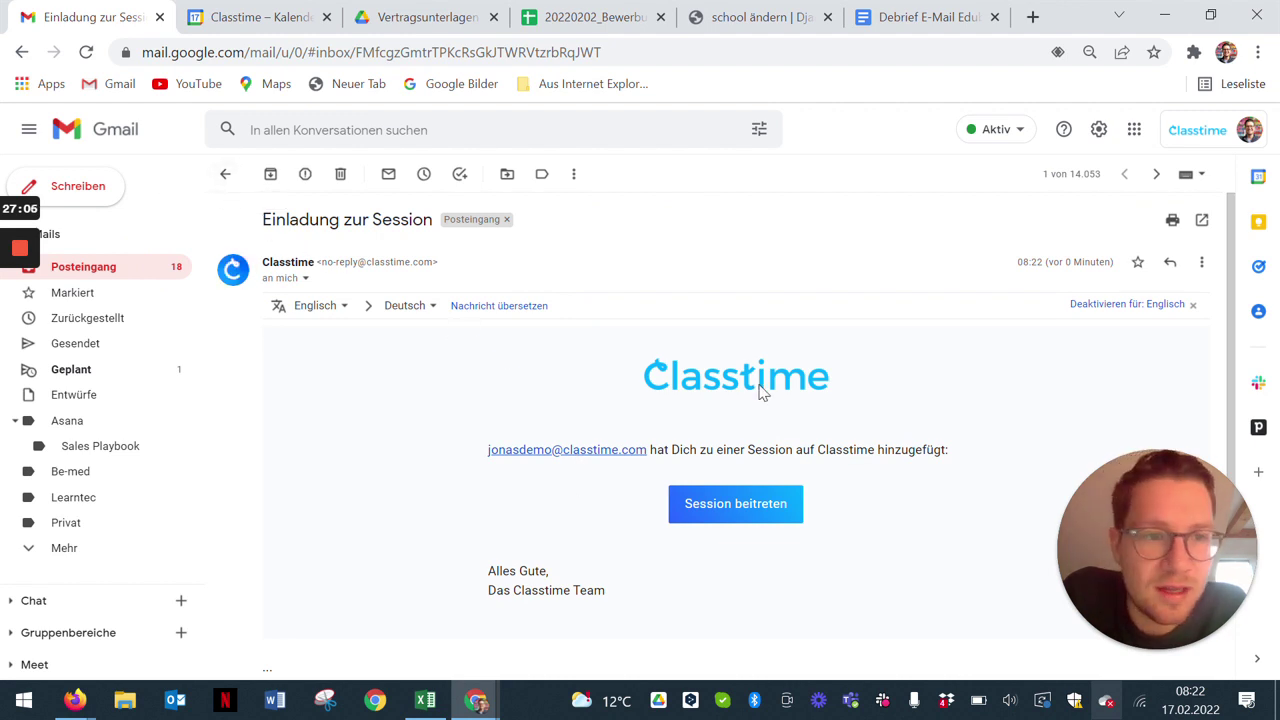
left_click(225, 175)
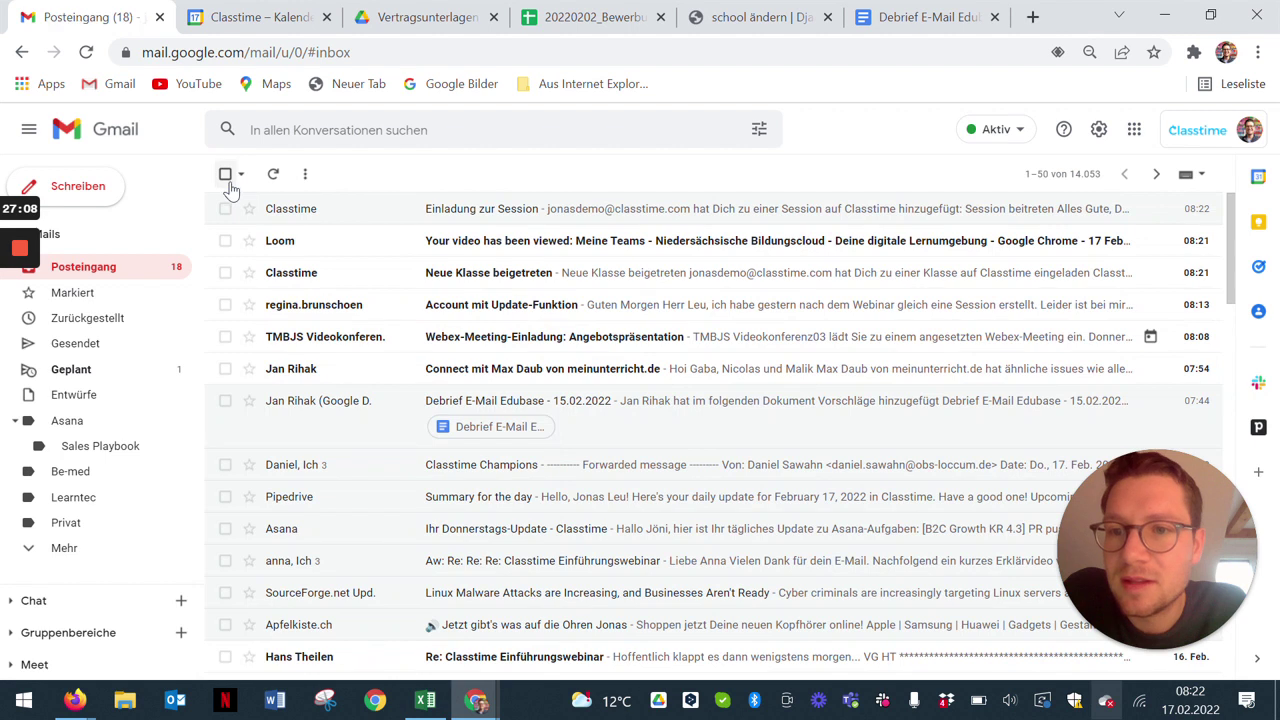
left_click(485, 280)
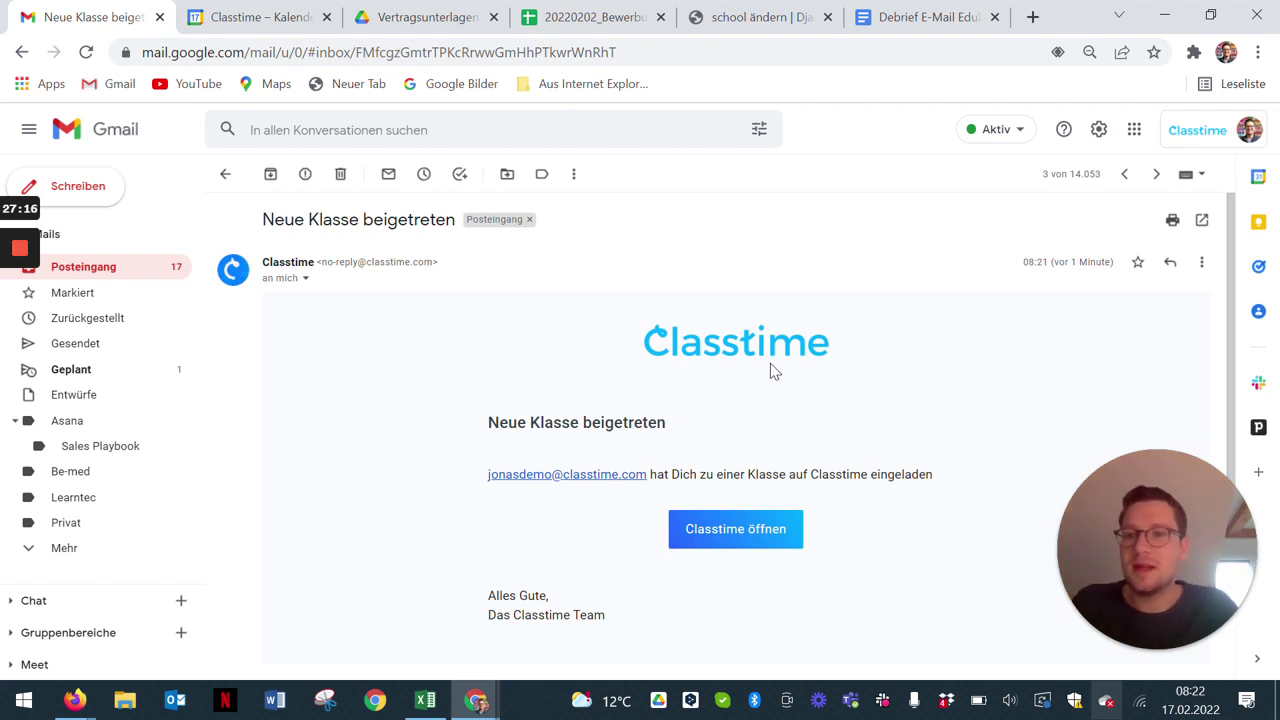
left_click(116, 270)
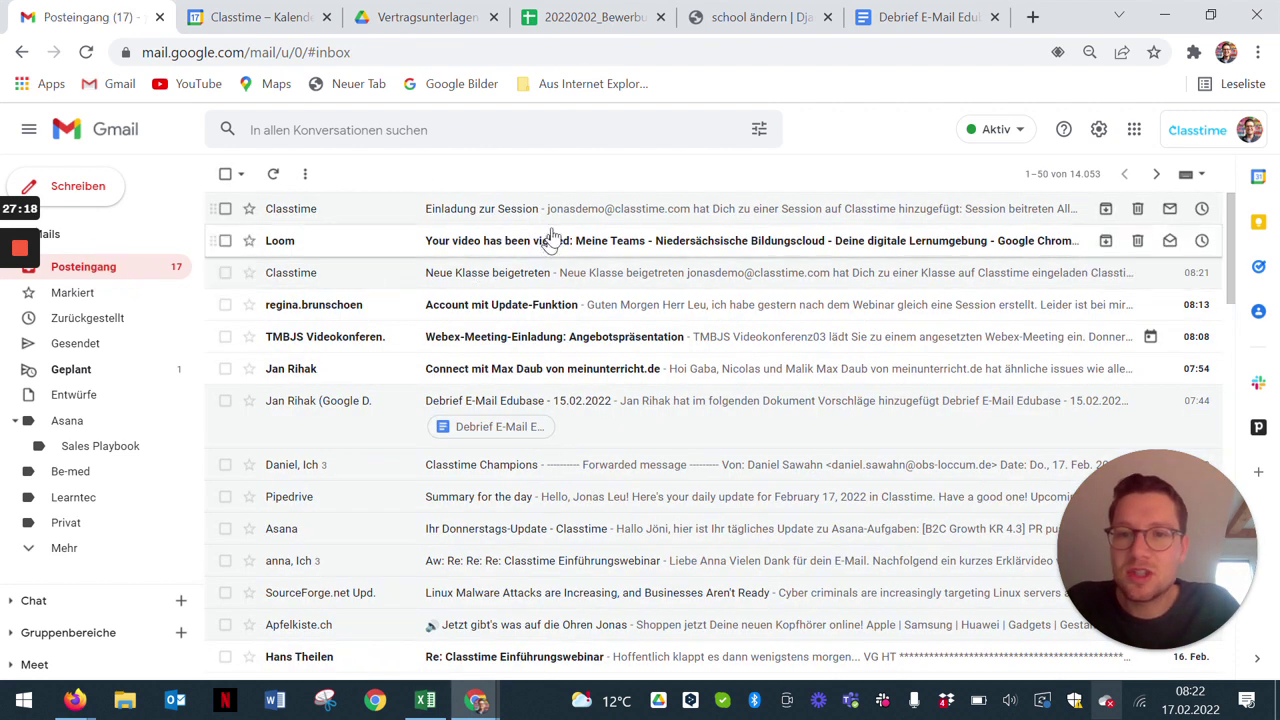
left_click(555, 215)
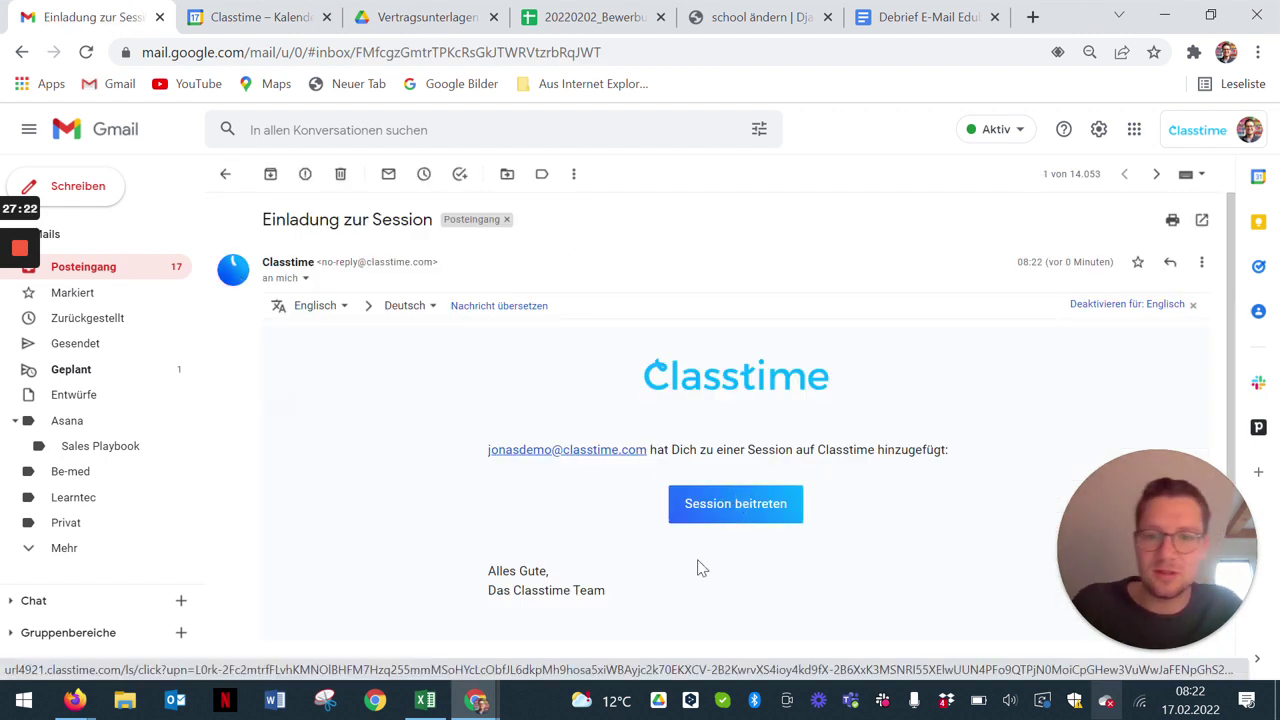
mouse_move(480, 700)
left_click(503, 658)
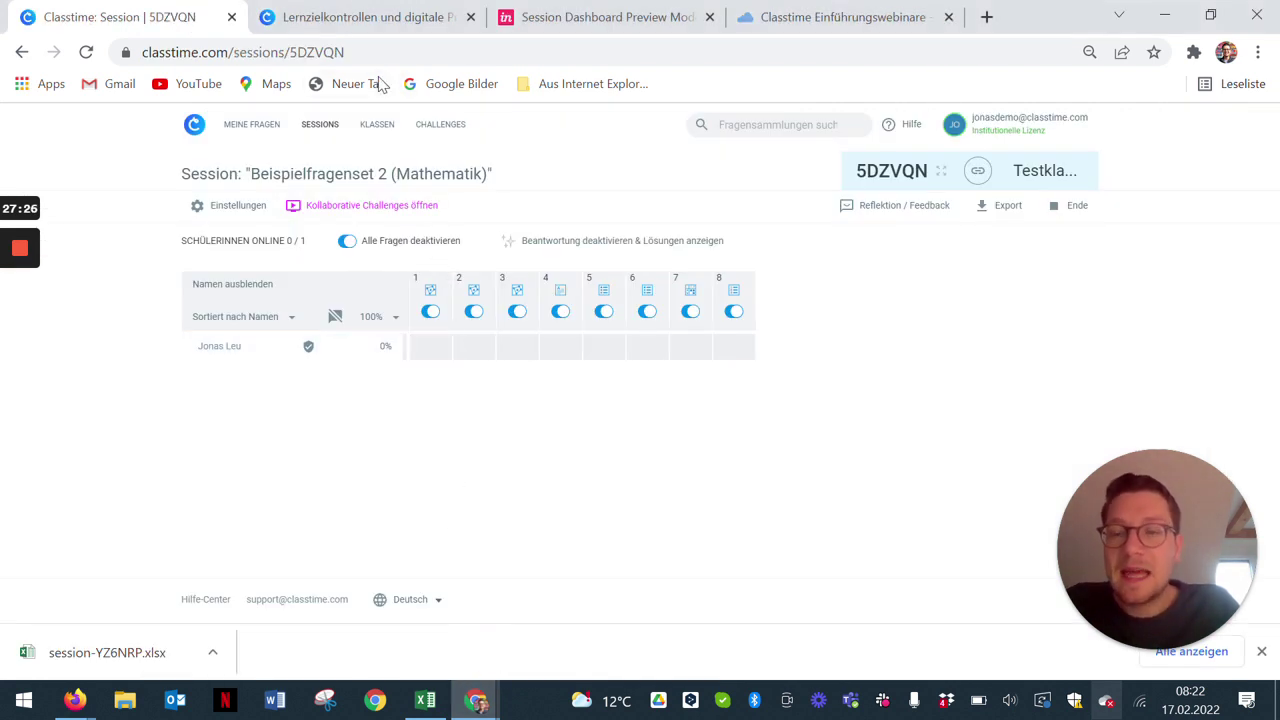
Step: Sign in to the Classtime student portal from classtime.com/de with the learner's Google account
left_click(382, 20)
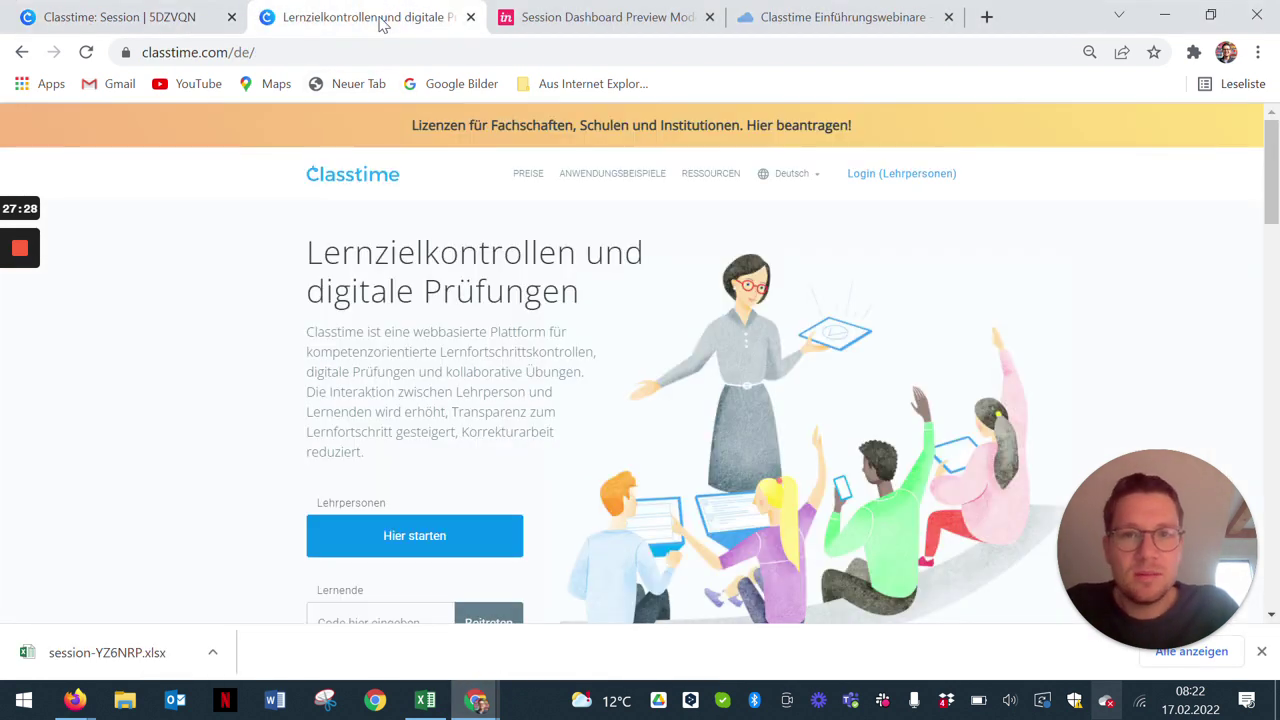
scroll(500, 405, "down", 1)
scroll(505, 414, "up", 1)
scroll(508, 457, "down", 1)
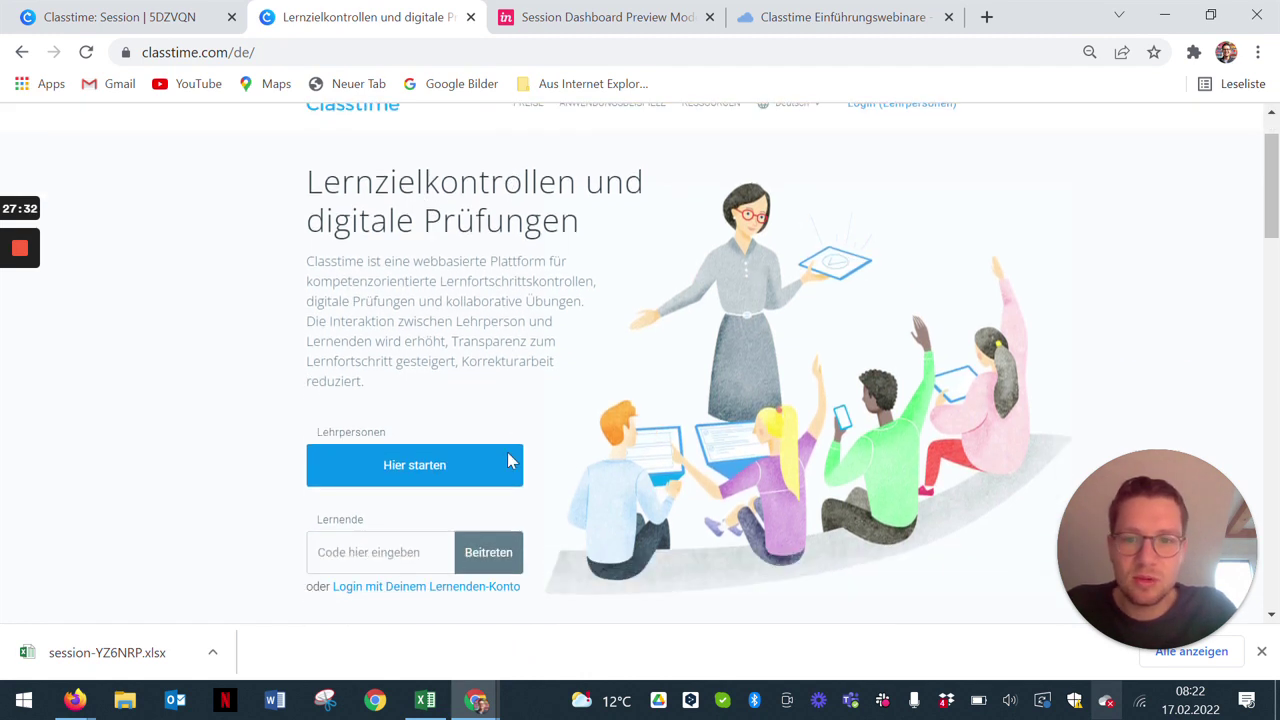
left_click(465, 562)
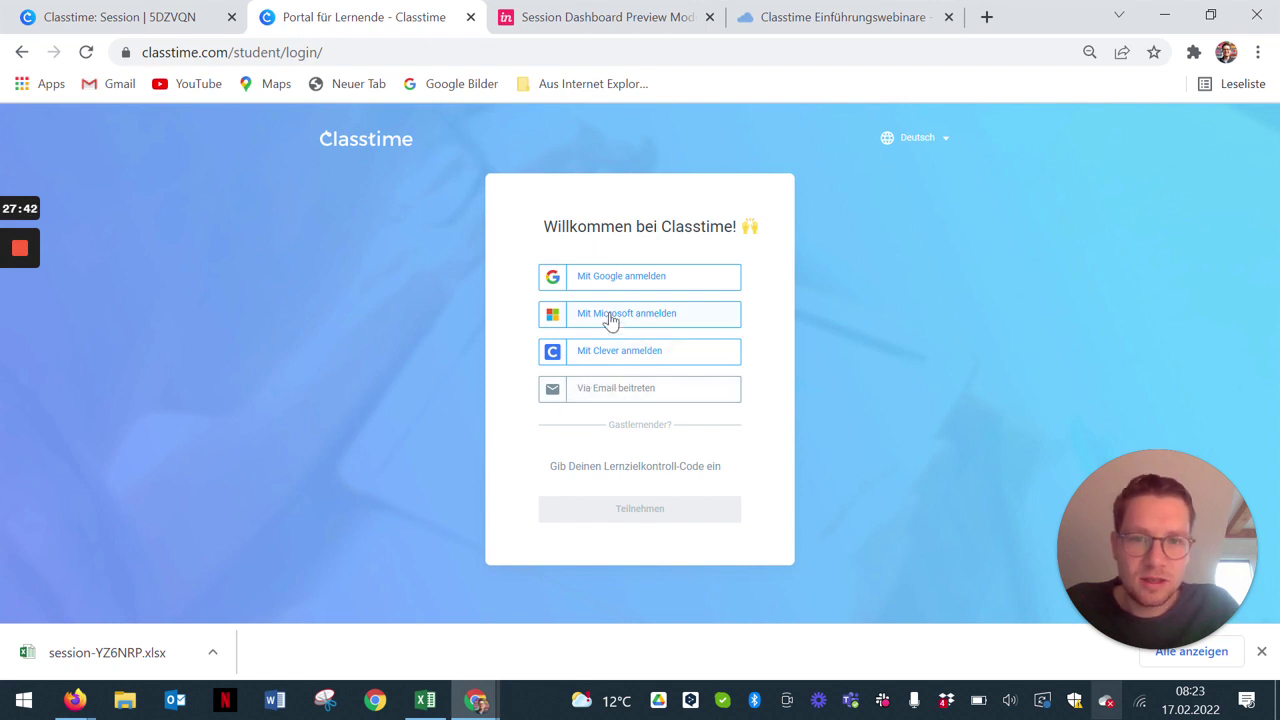
left_click(621, 284)
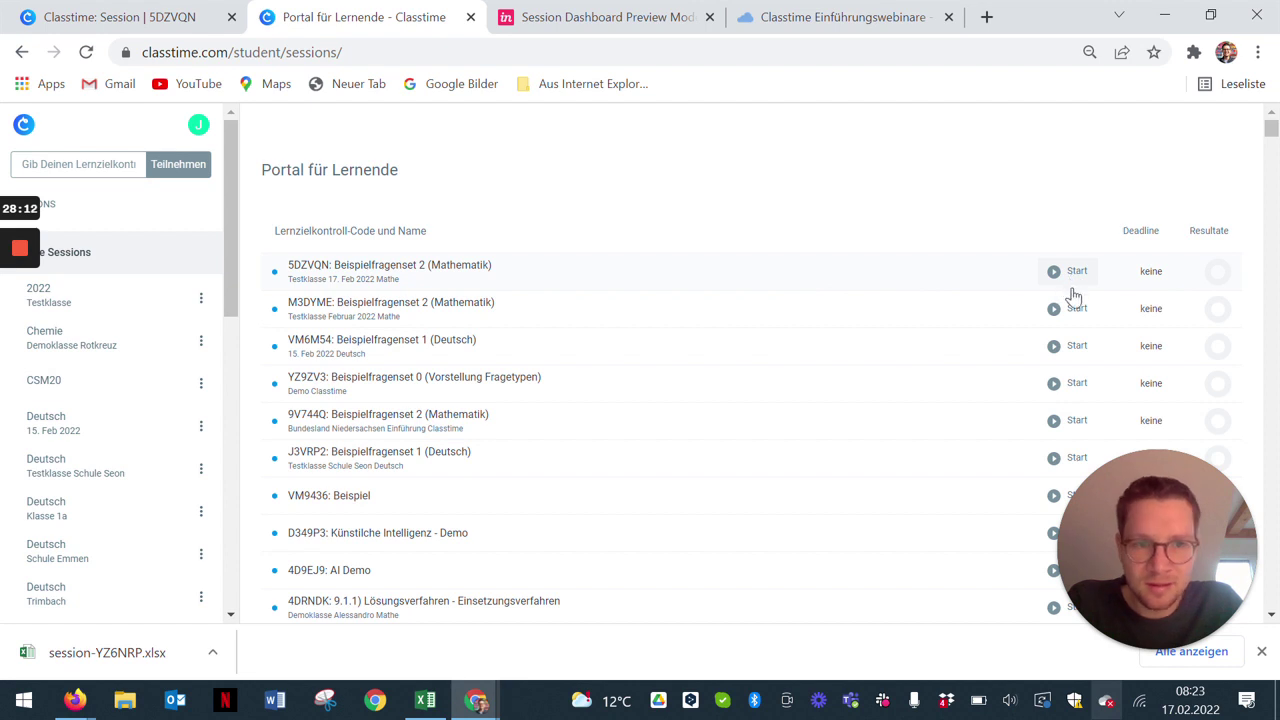
Step: Download and open the PDF results report for session D349P3 (Künstliche Intelligenz - Demo)
left_click_drag(1174, 538, 119, 576)
scroll(840, 390, "down", 4)
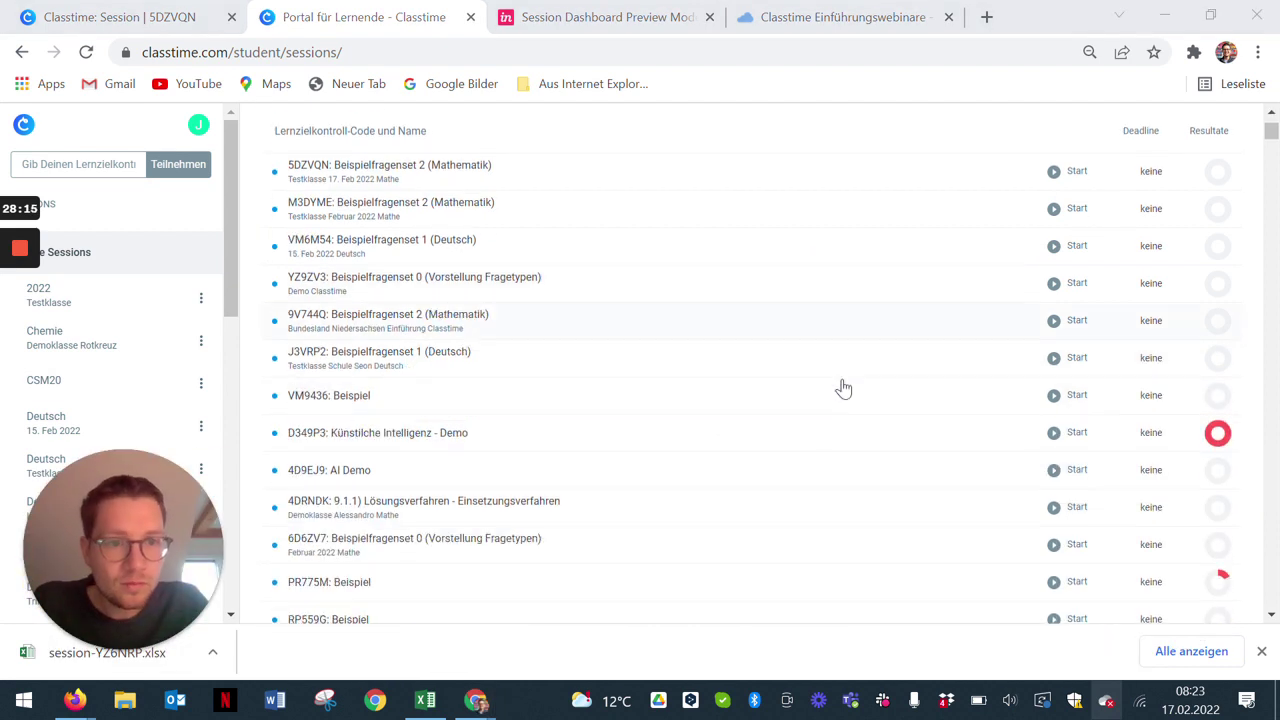
scroll(845, 345, "down", 2)
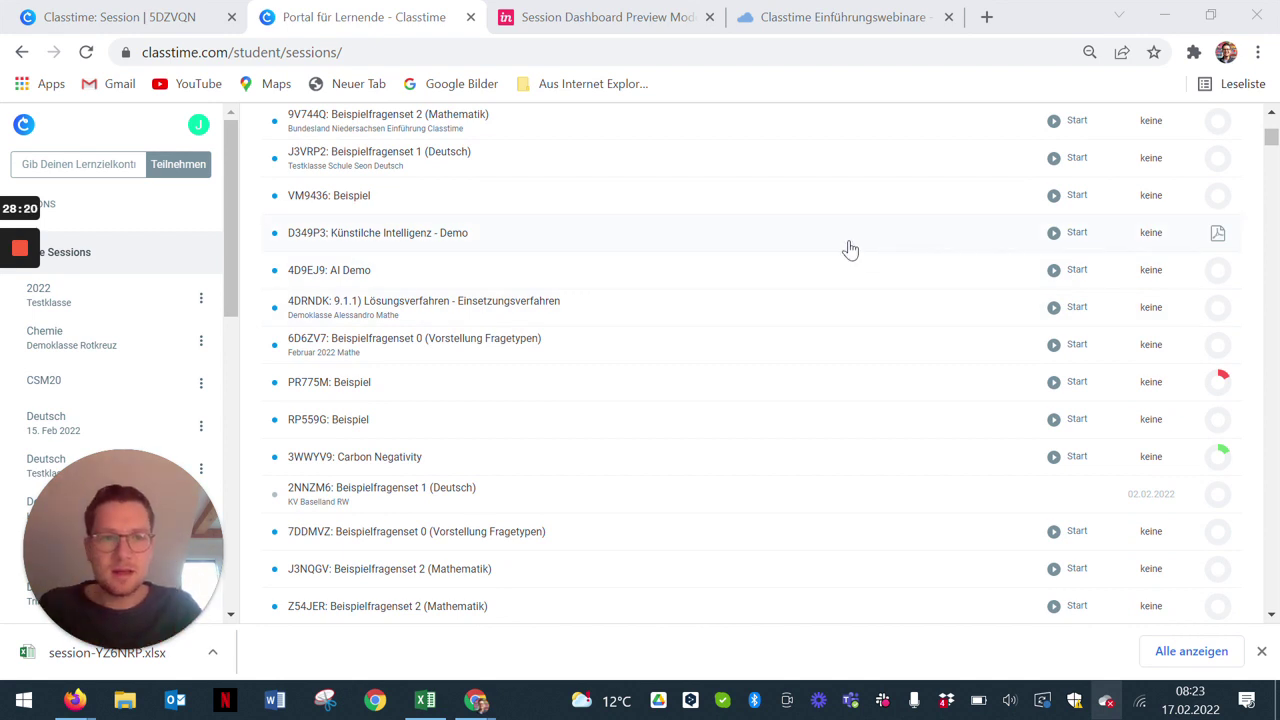
left_click(1218, 236)
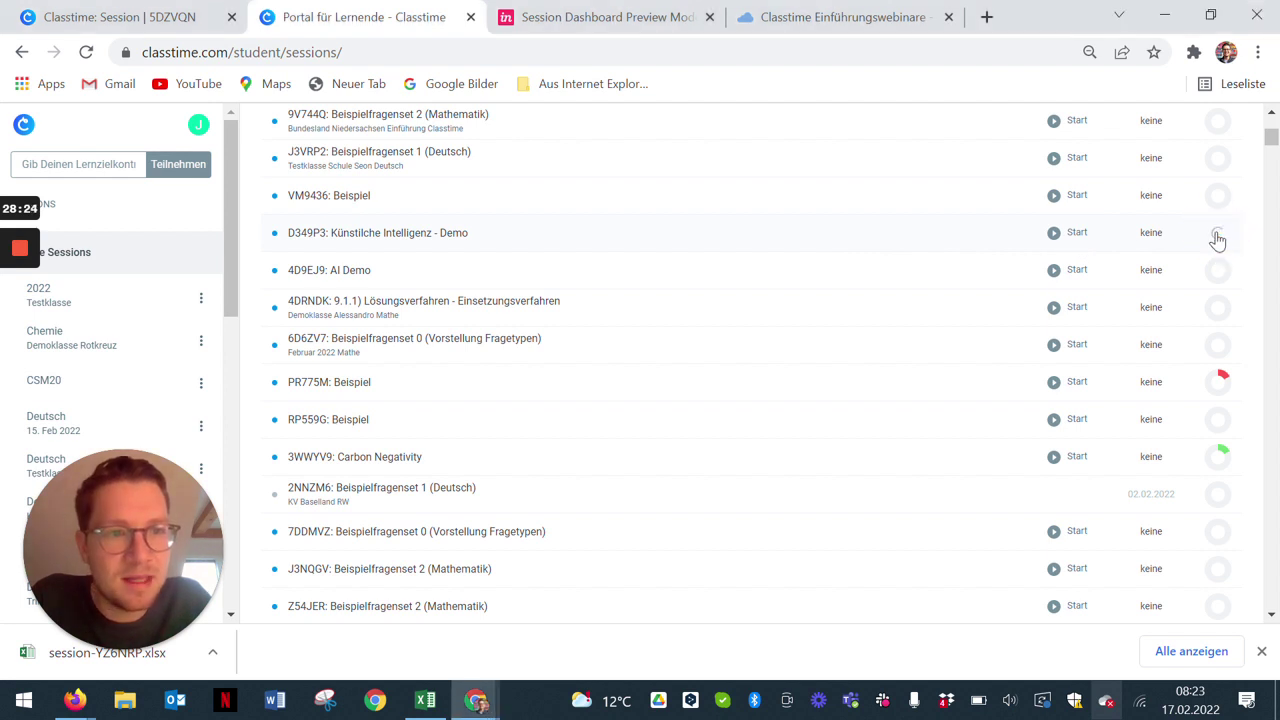
left_click(1214, 238)
left_click_drag(196, 562, 1230, 560)
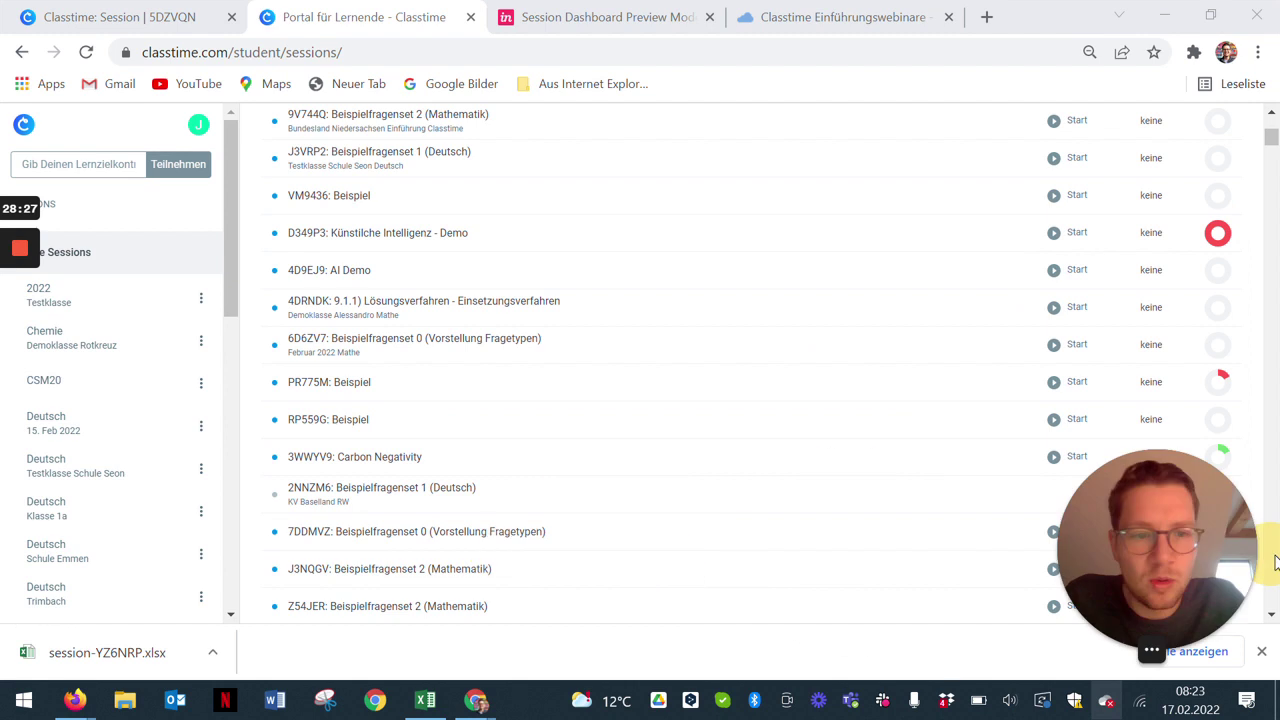
left_click(97, 660)
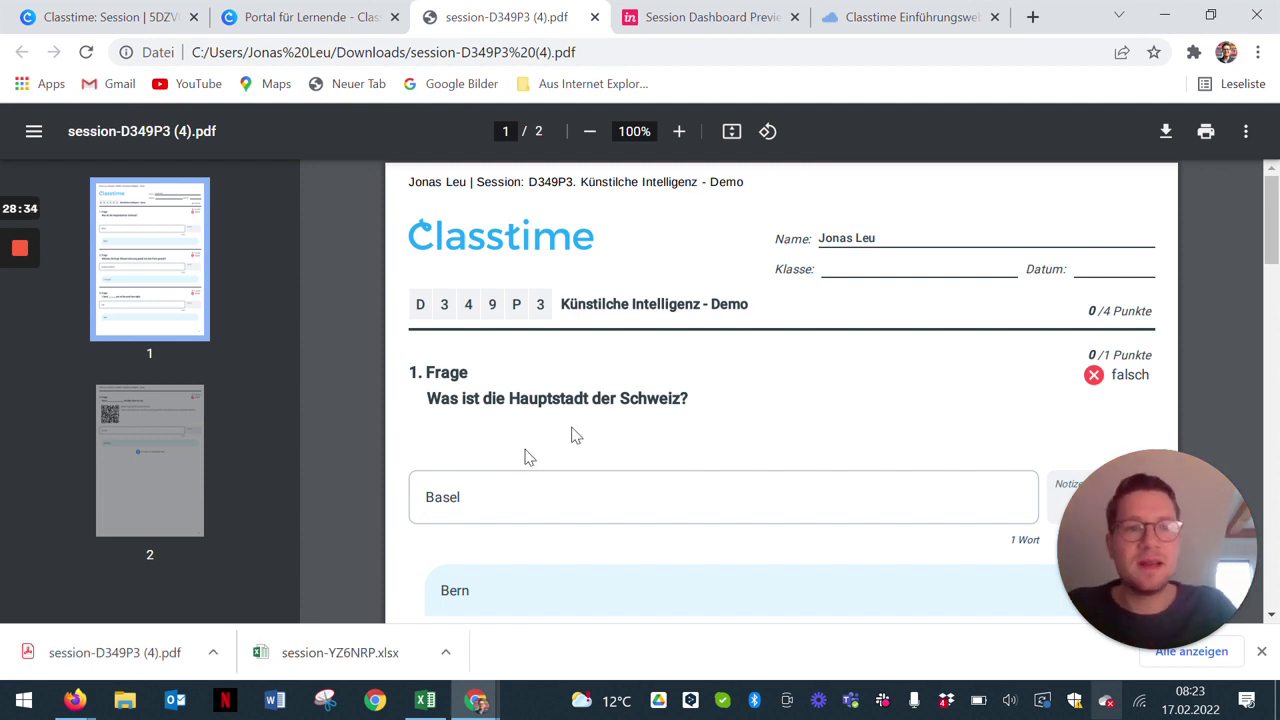
Step: Review the questions in the D349P3 PDF report, then close the report tab
scroll(664, 484, "down", 6)
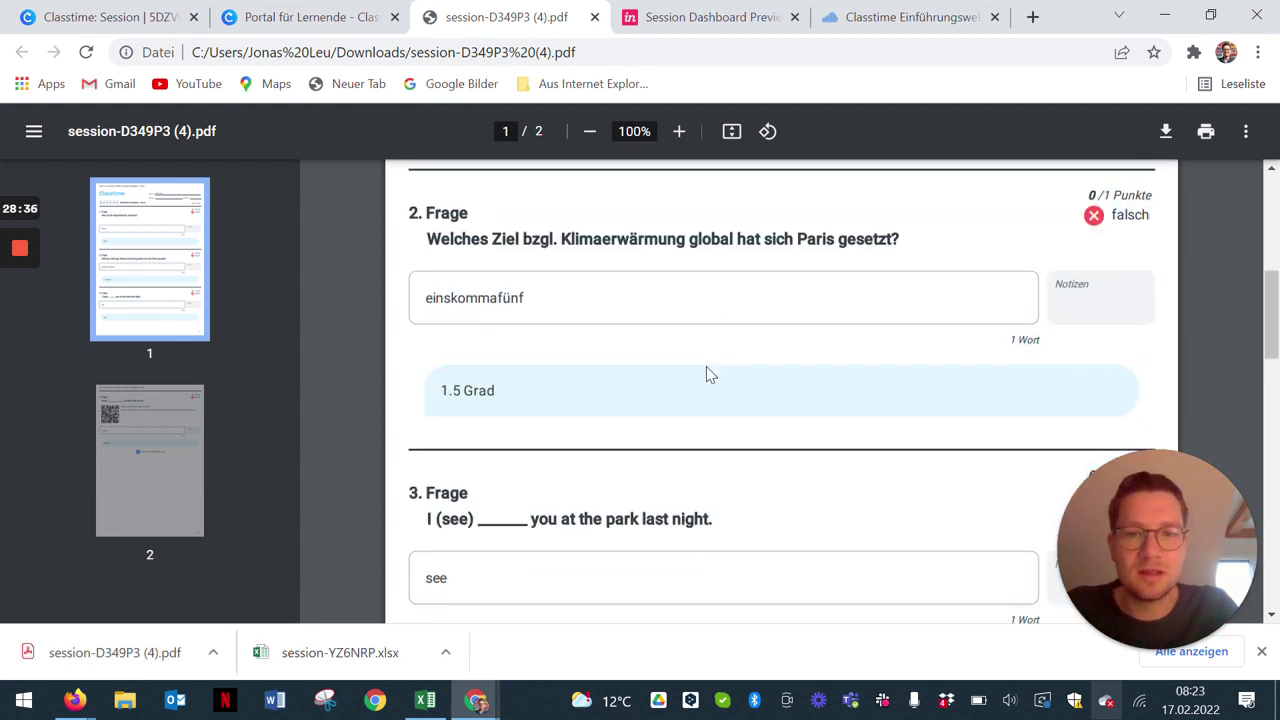
scroll(708, 369, "down", 3)
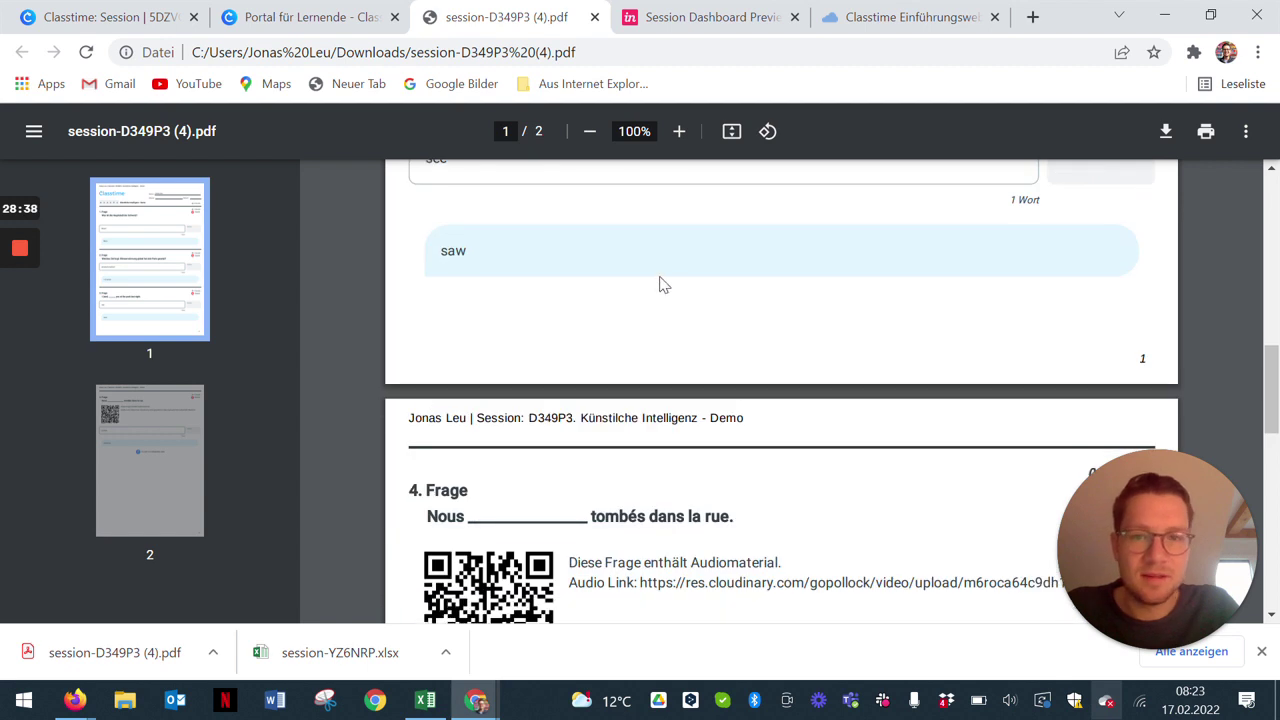
scroll(660, 283, "up", 2)
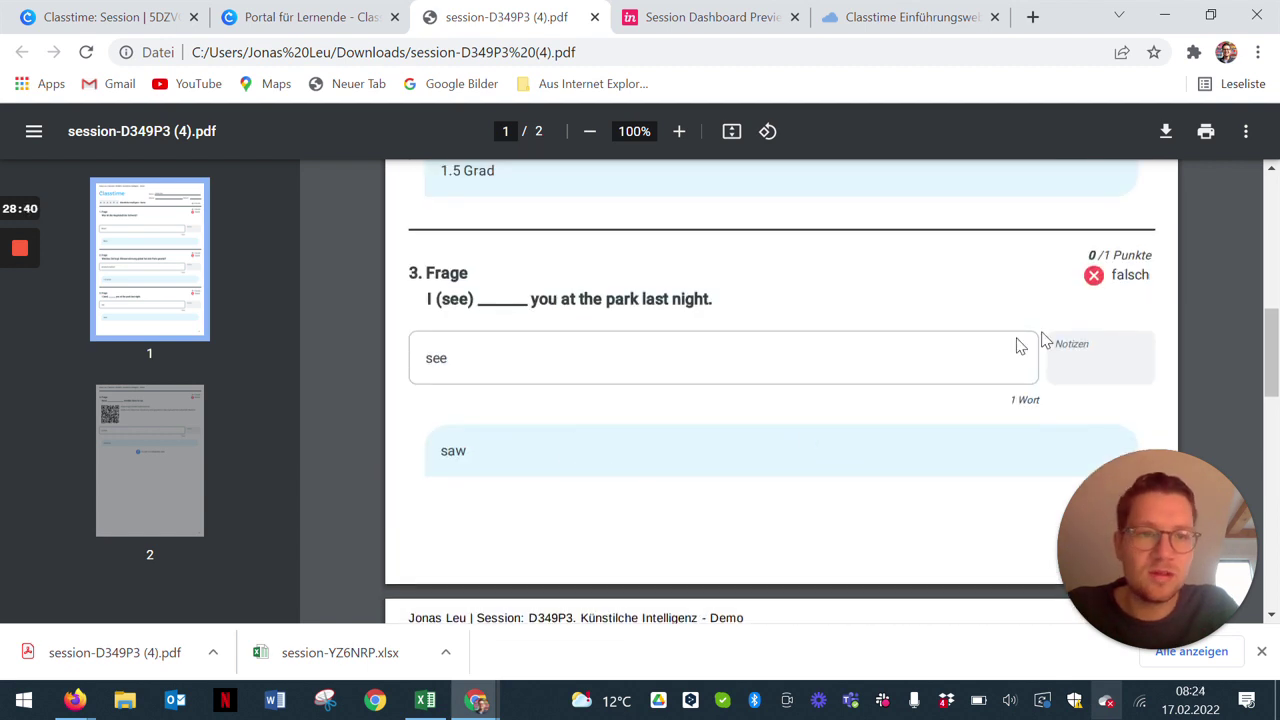
scroll(694, 506, "up", 8)
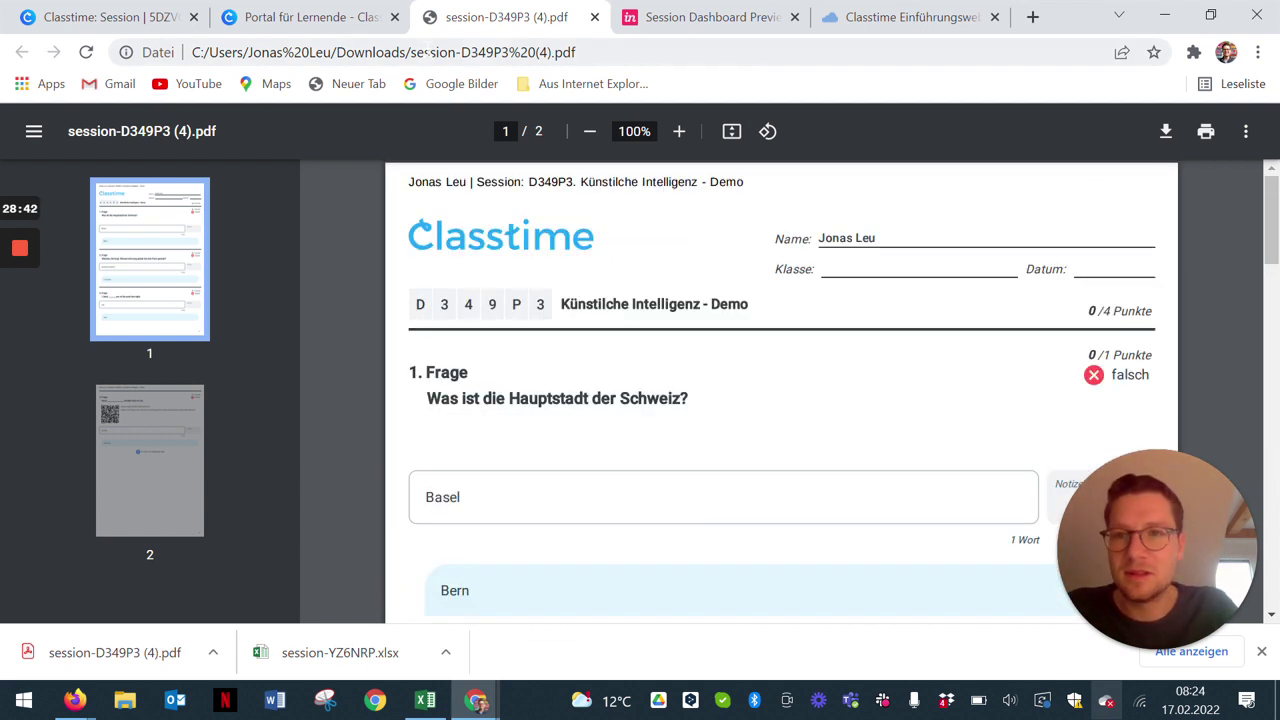
left_click(594, 17)
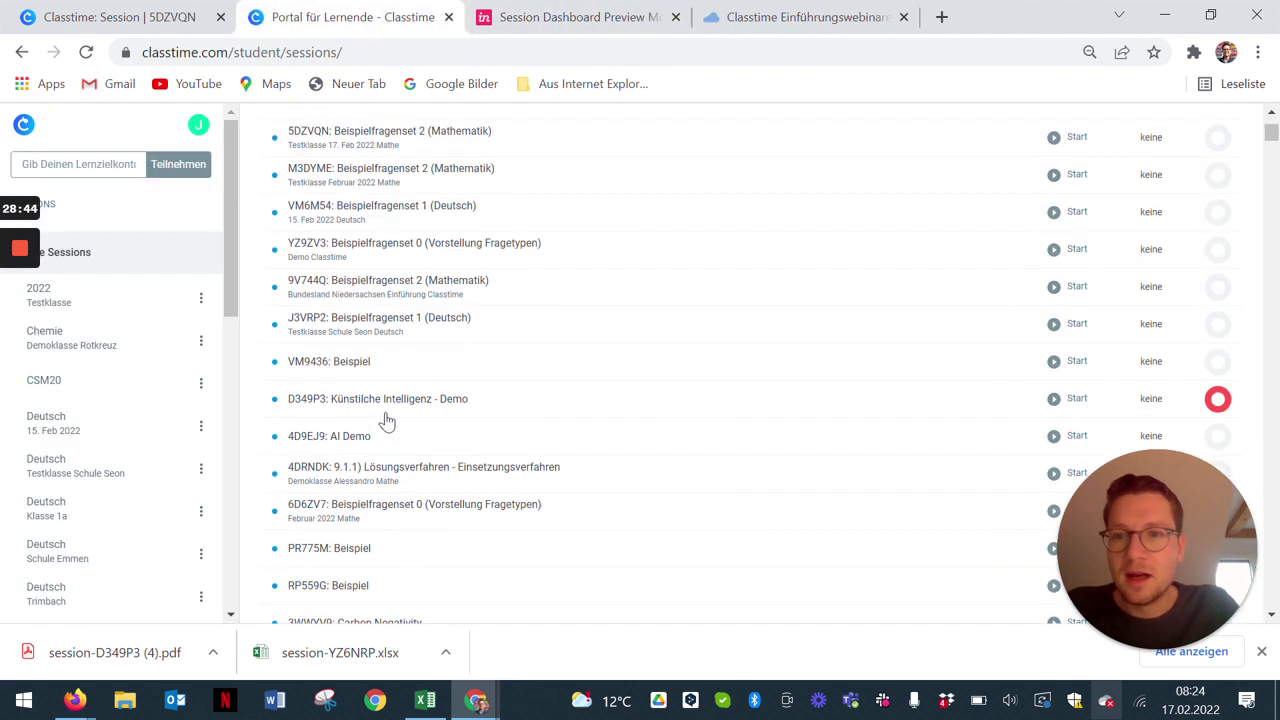
Step: Return to the teacher's session dashboard and go to Klassen, then Challenges
scroll(380, 405, "up", 2)
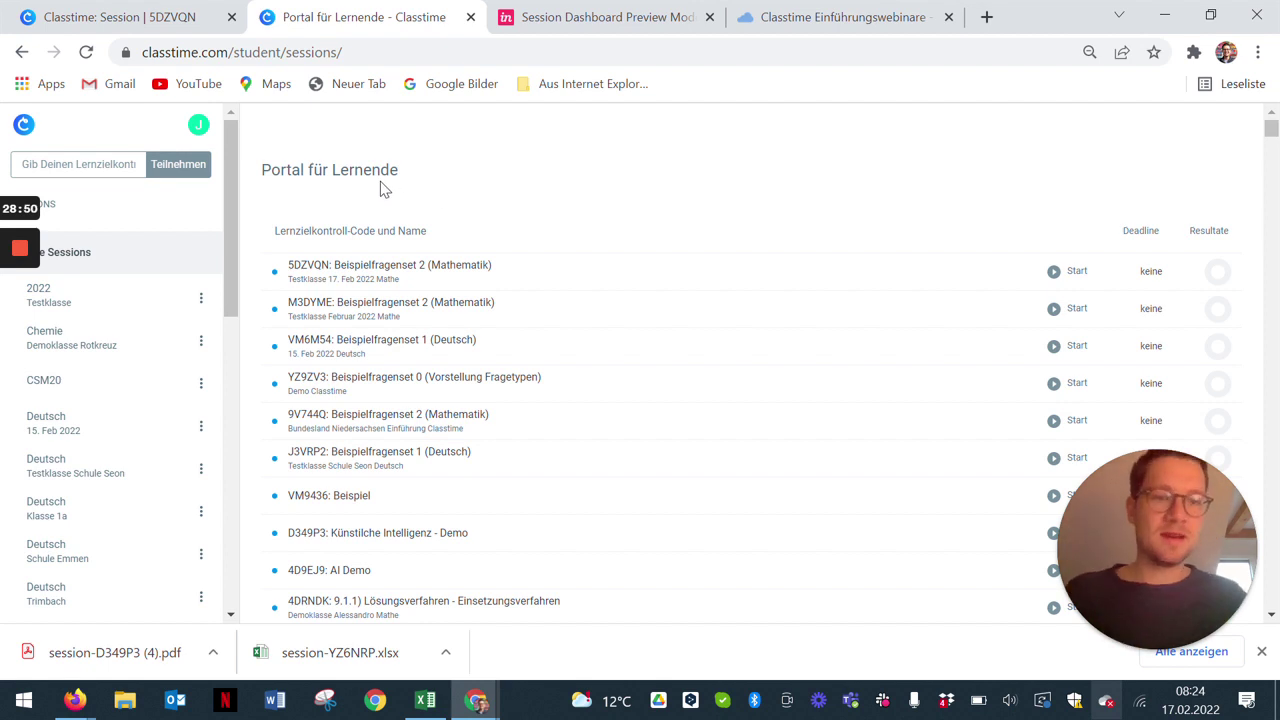
left_click(93, 10)
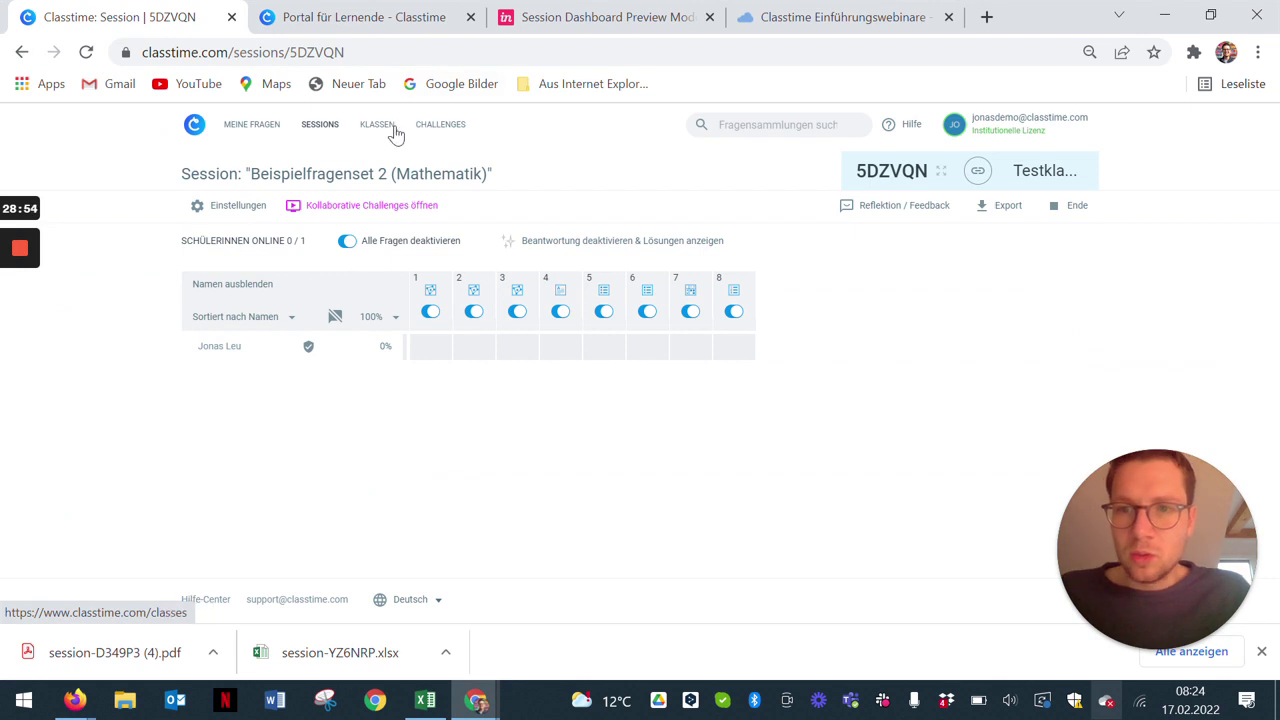
left_click(394, 132)
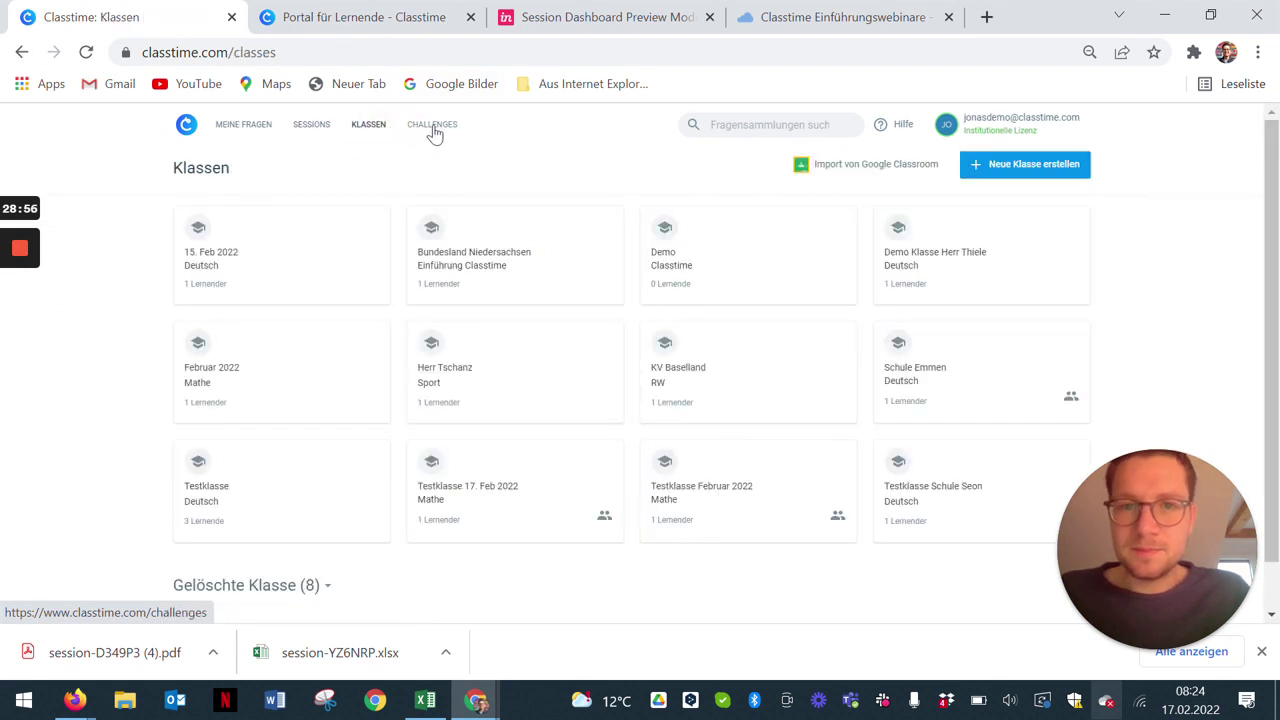
left_click(433, 133)
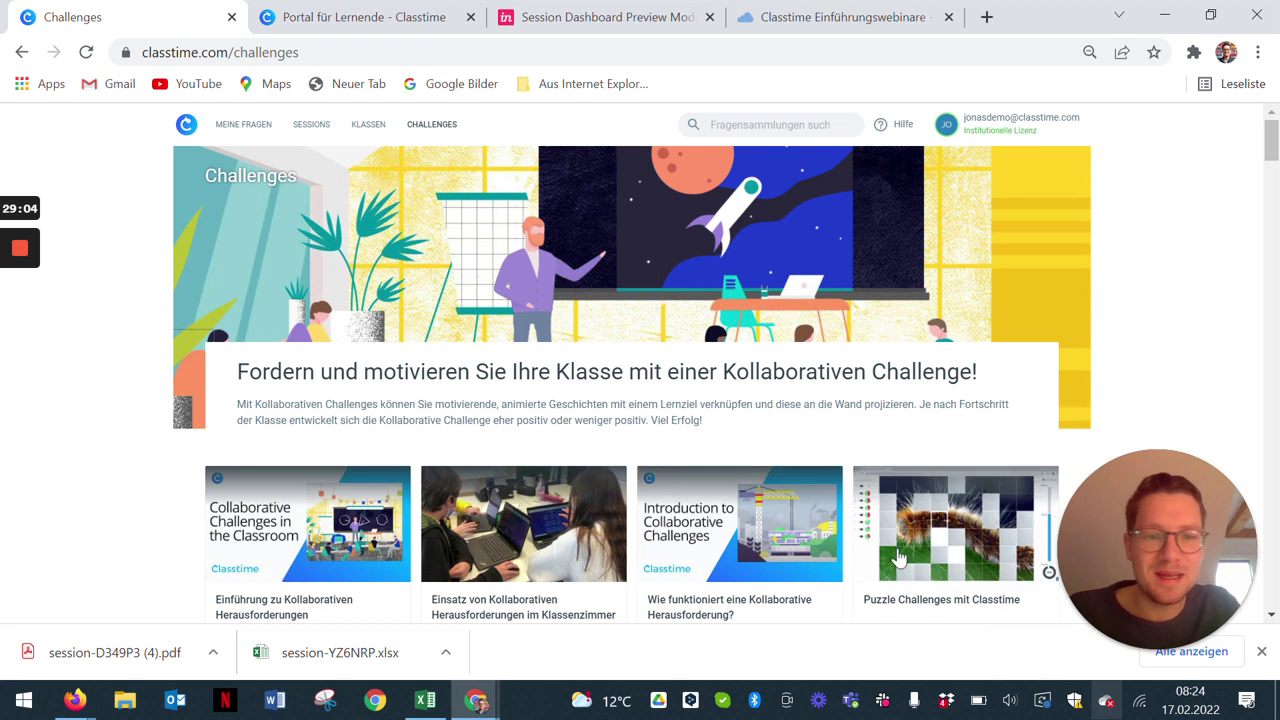
scroll(895, 523, "down", 1)
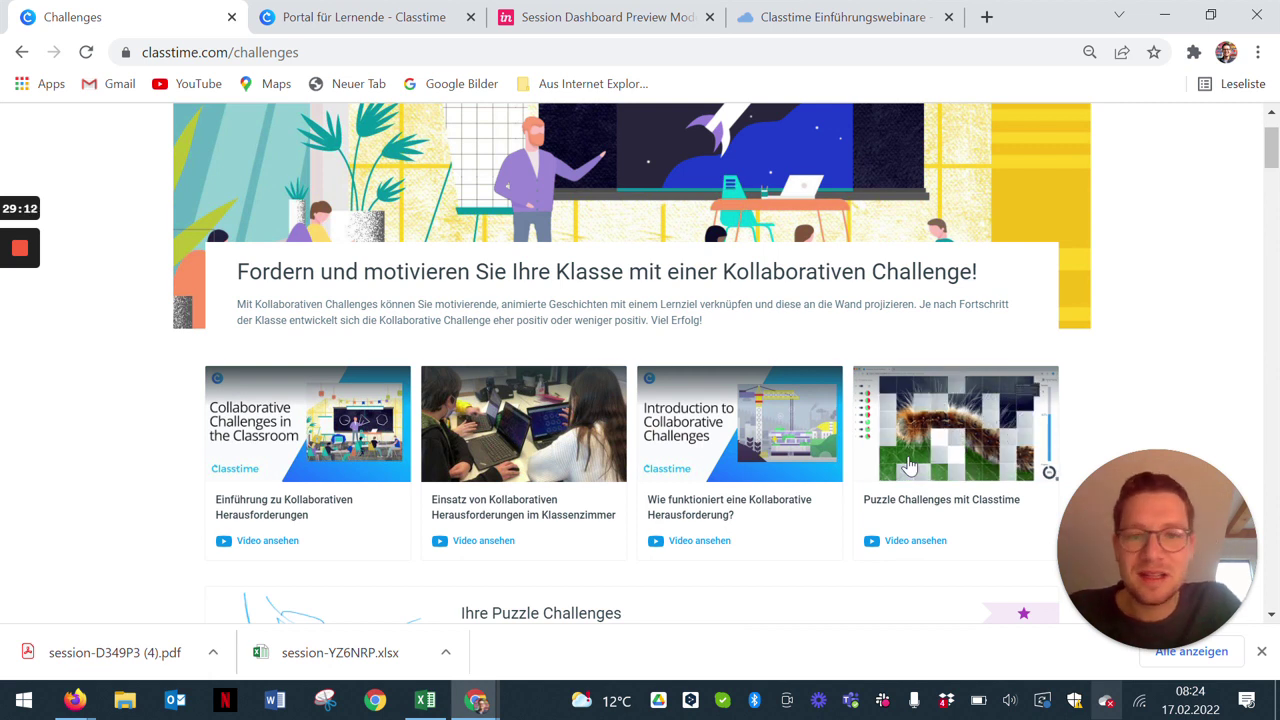
Step: Find Puzzle Challenge 7 in the Challenges list and open its page and preview
scroll(943, 389, "down", 6)
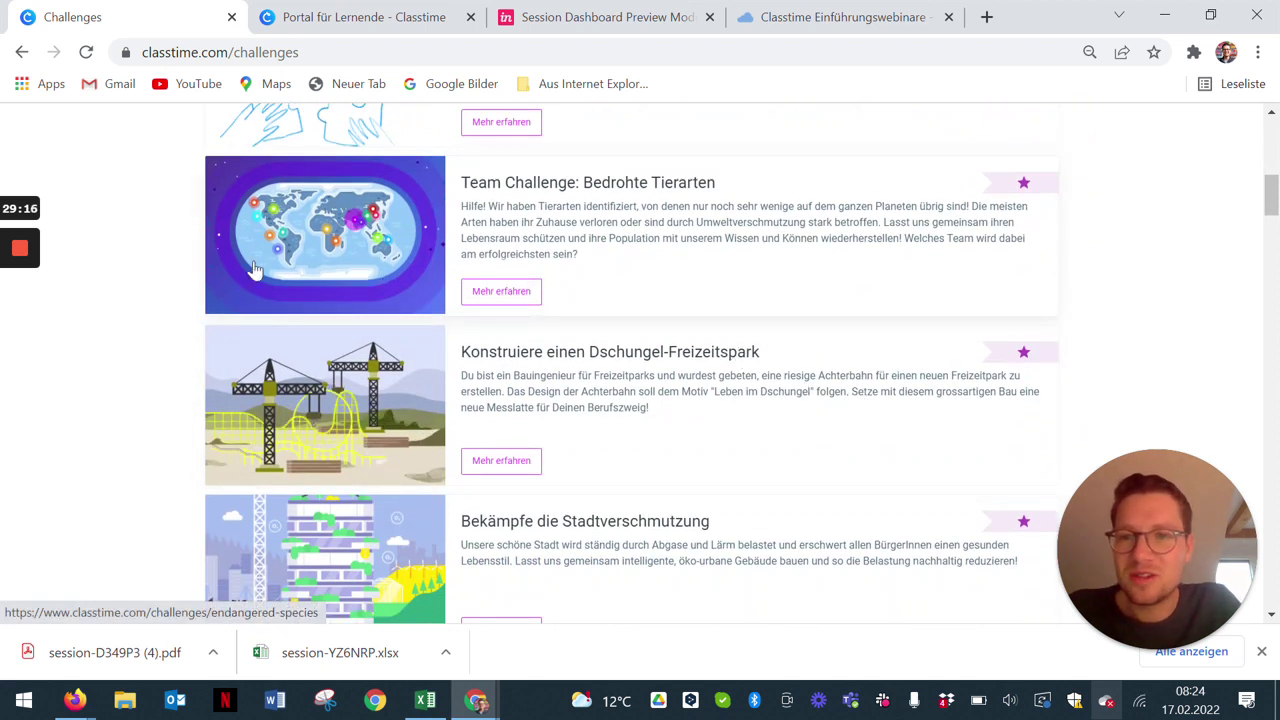
scroll(253, 268, "down", 2)
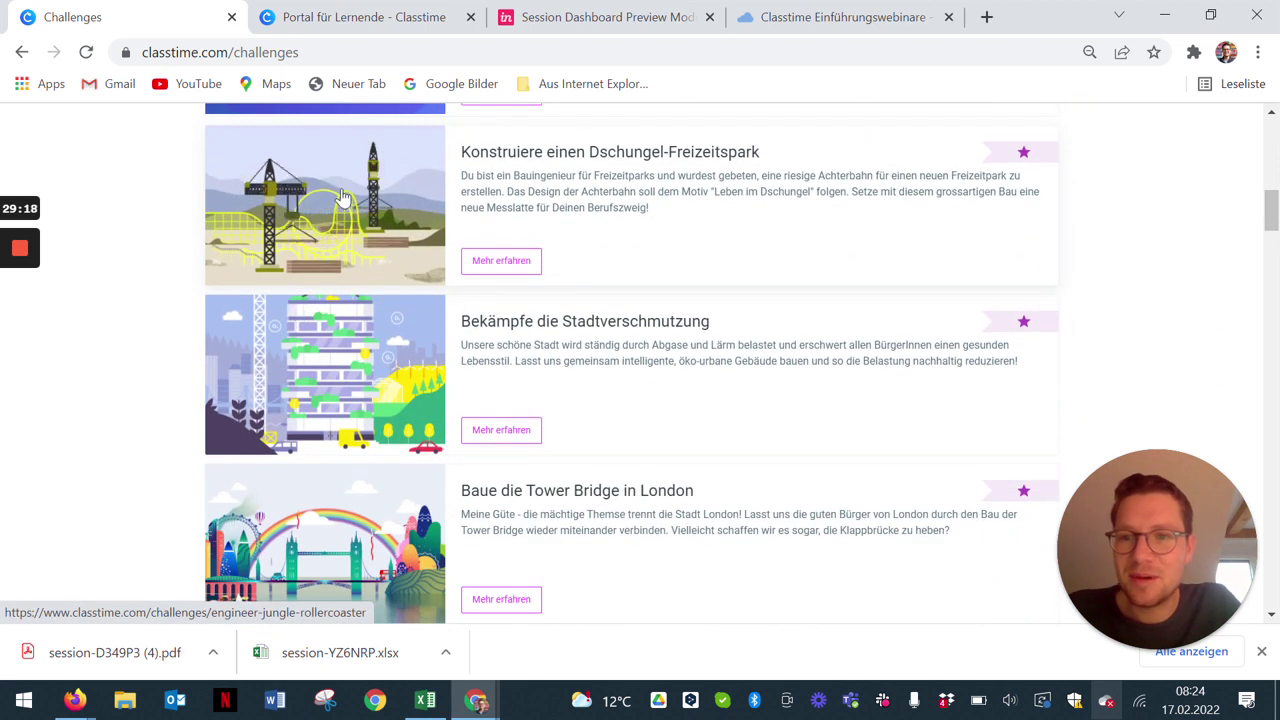
scroll(343, 196, "down", 6)
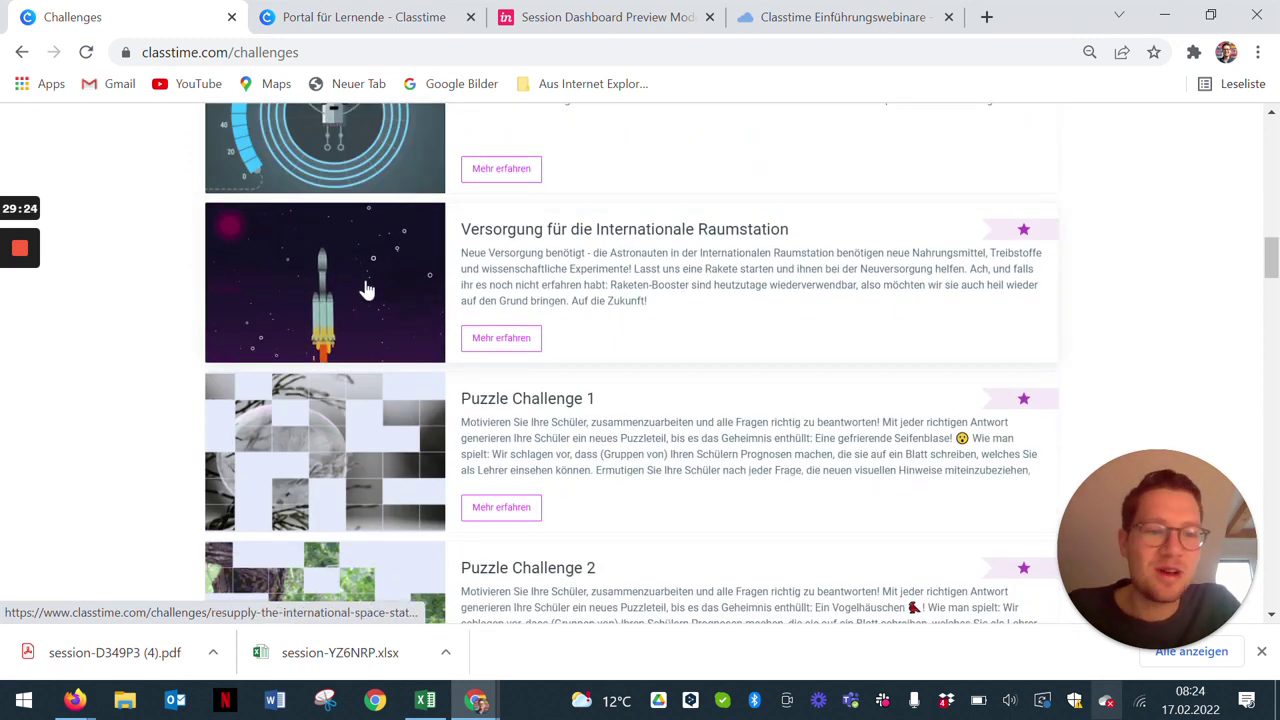
scroll(366, 290, "down", 1)
scroll(366, 290, "up", 1)
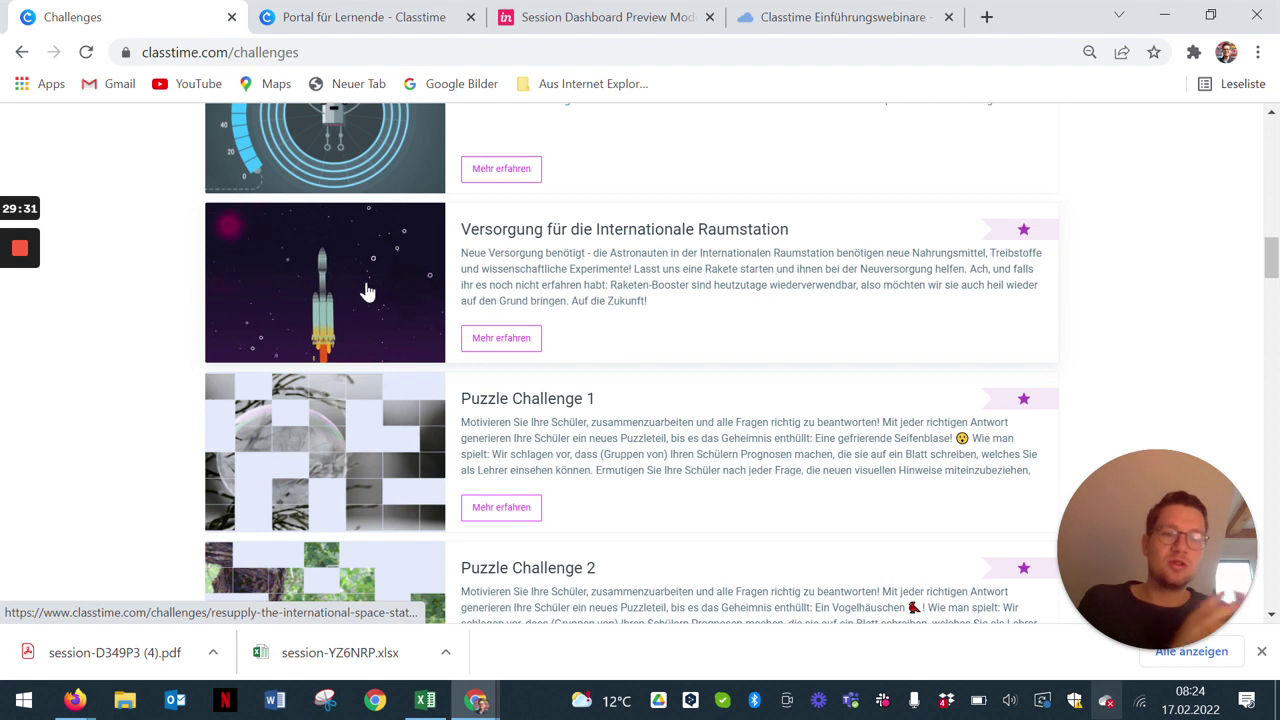
scroll(366, 290, "down", 6)
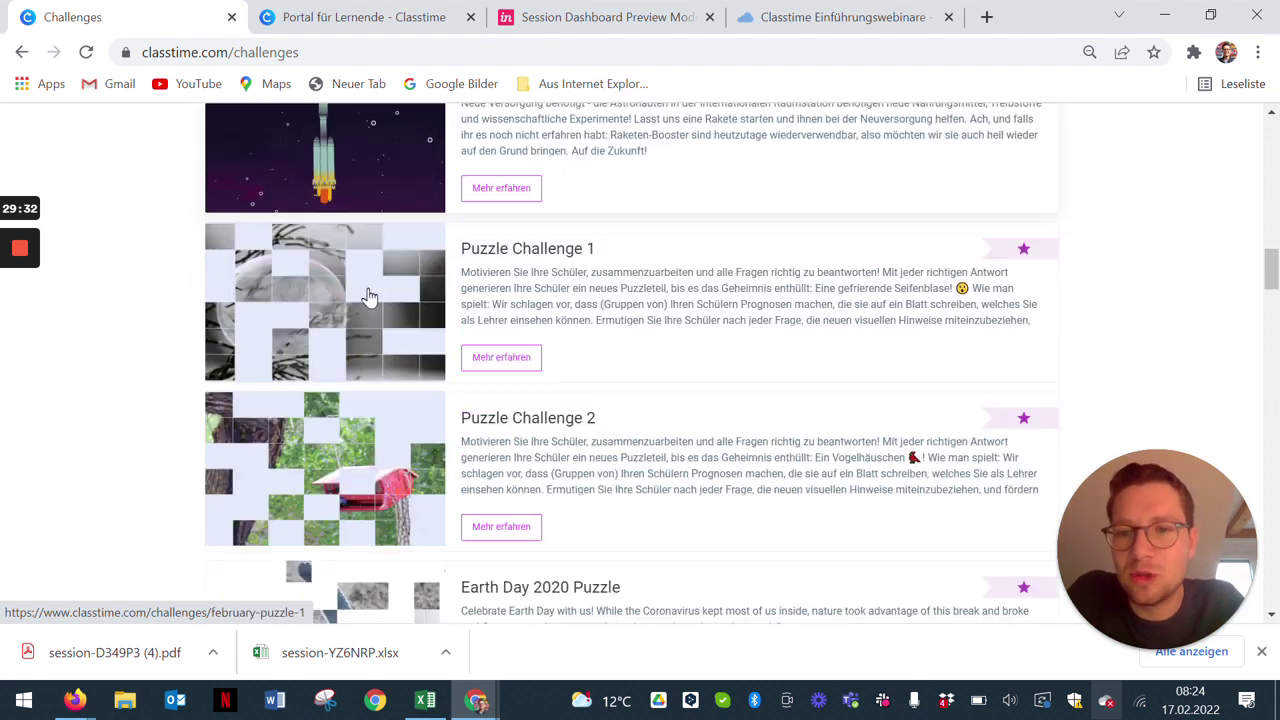
scroll(374, 302, "down", 10)
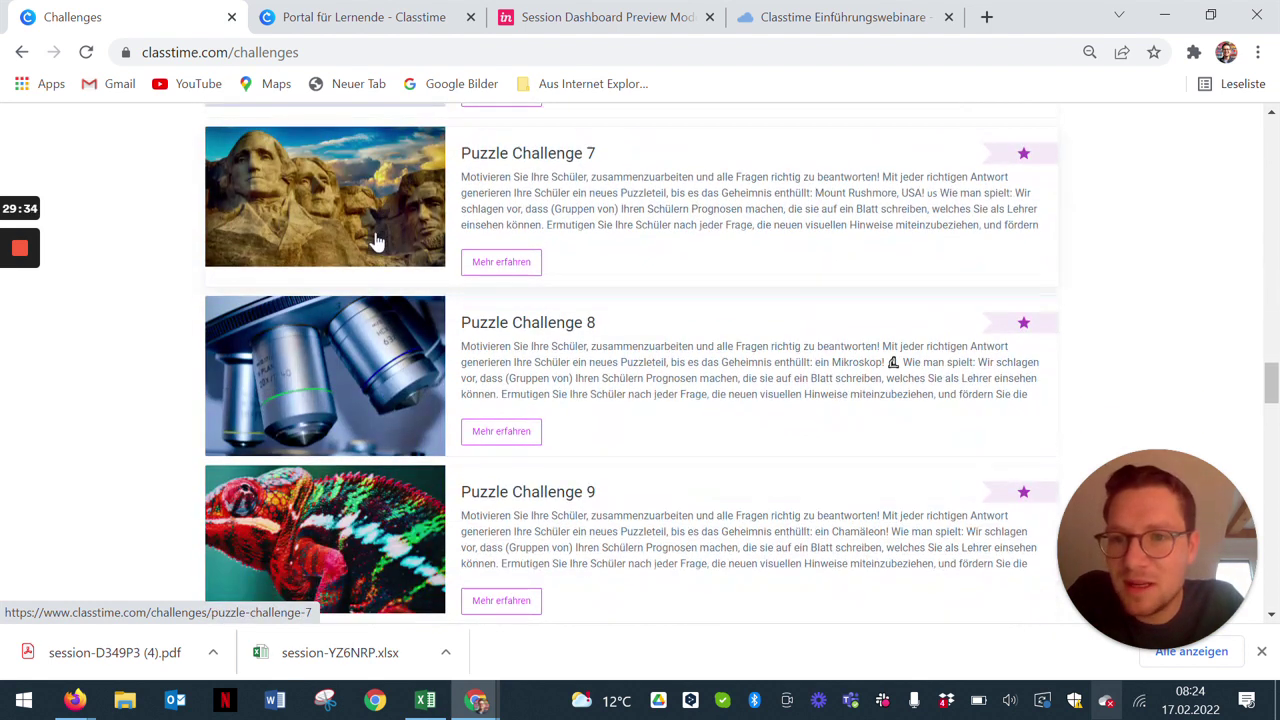
left_click(375, 240)
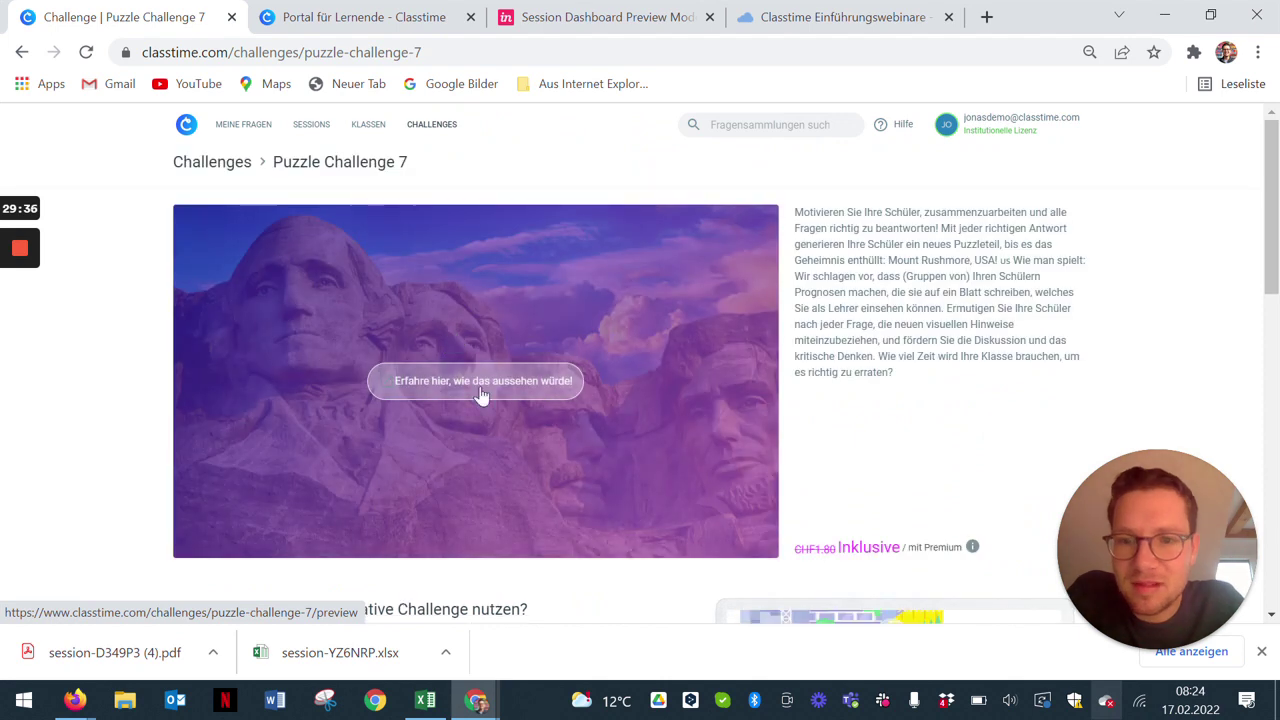
left_click(480, 388)
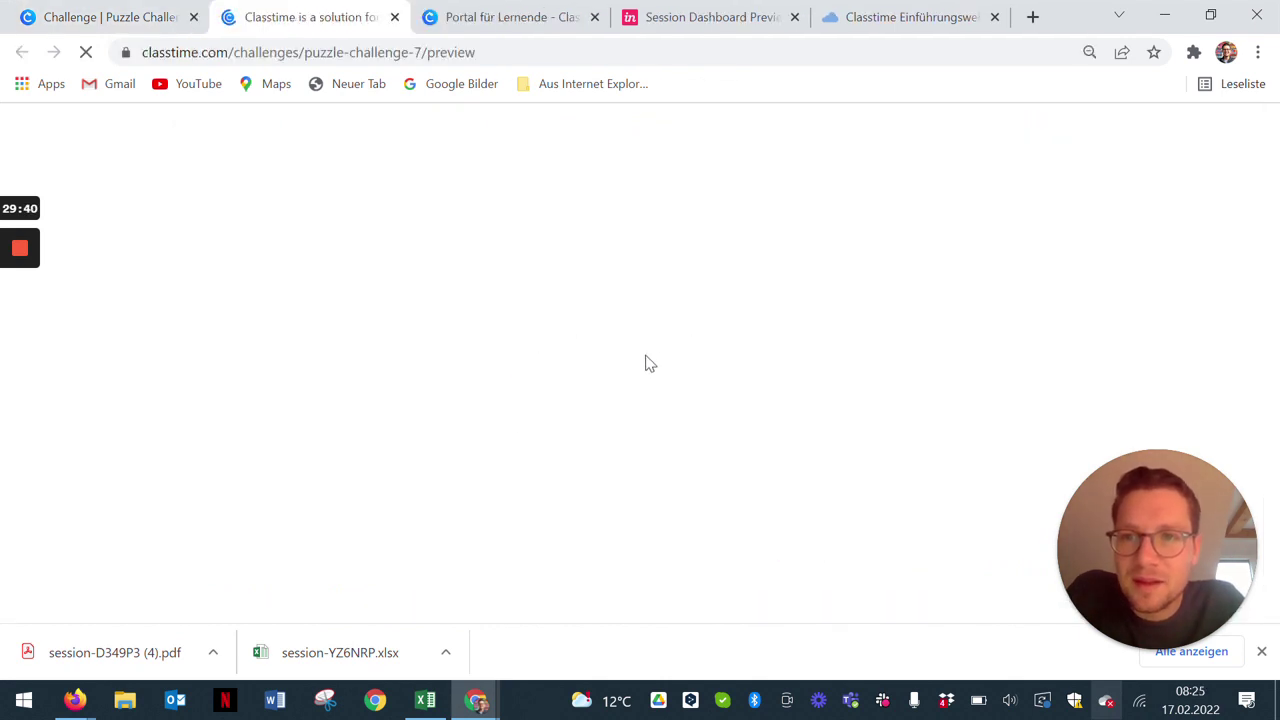
Step: Run the Puzzle Challenge 7 preview with sound toggled, reveal the full Mount Rushmore image, and return
left_click_drag(1153, 499, 94, 508)
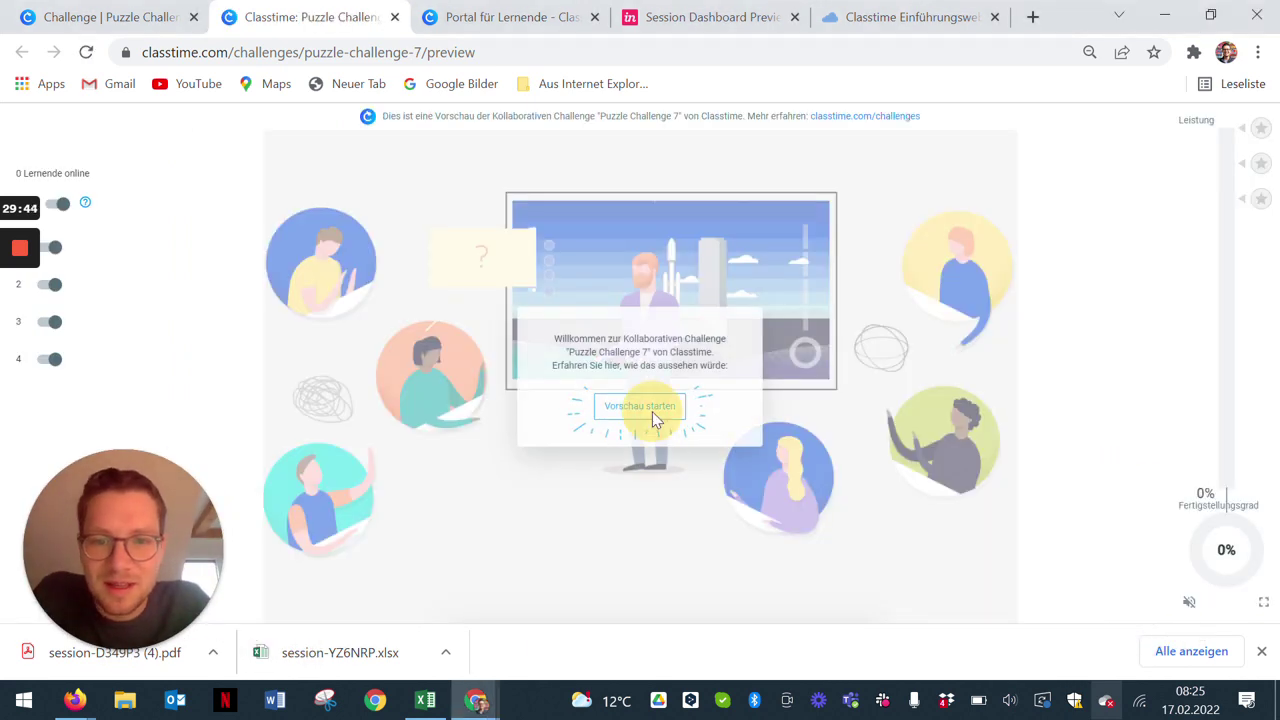
left_click(652, 411)
left_click(1189, 604)
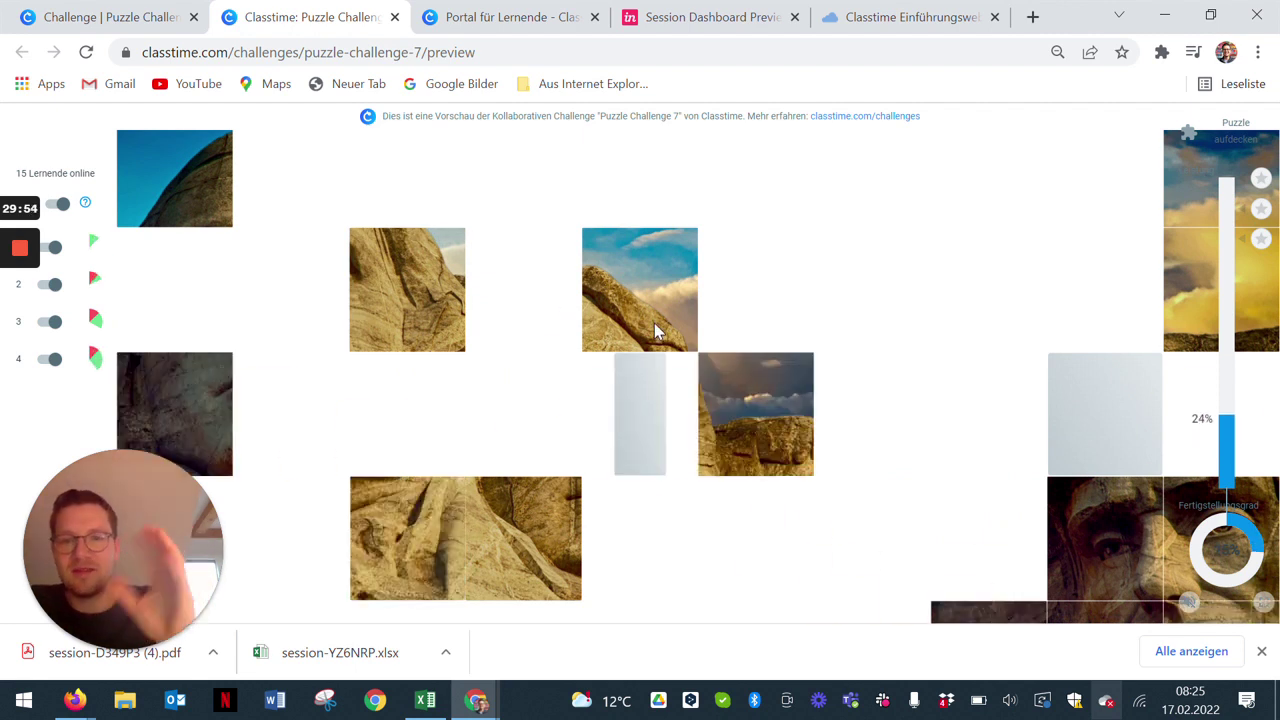
left_click(1238, 138)
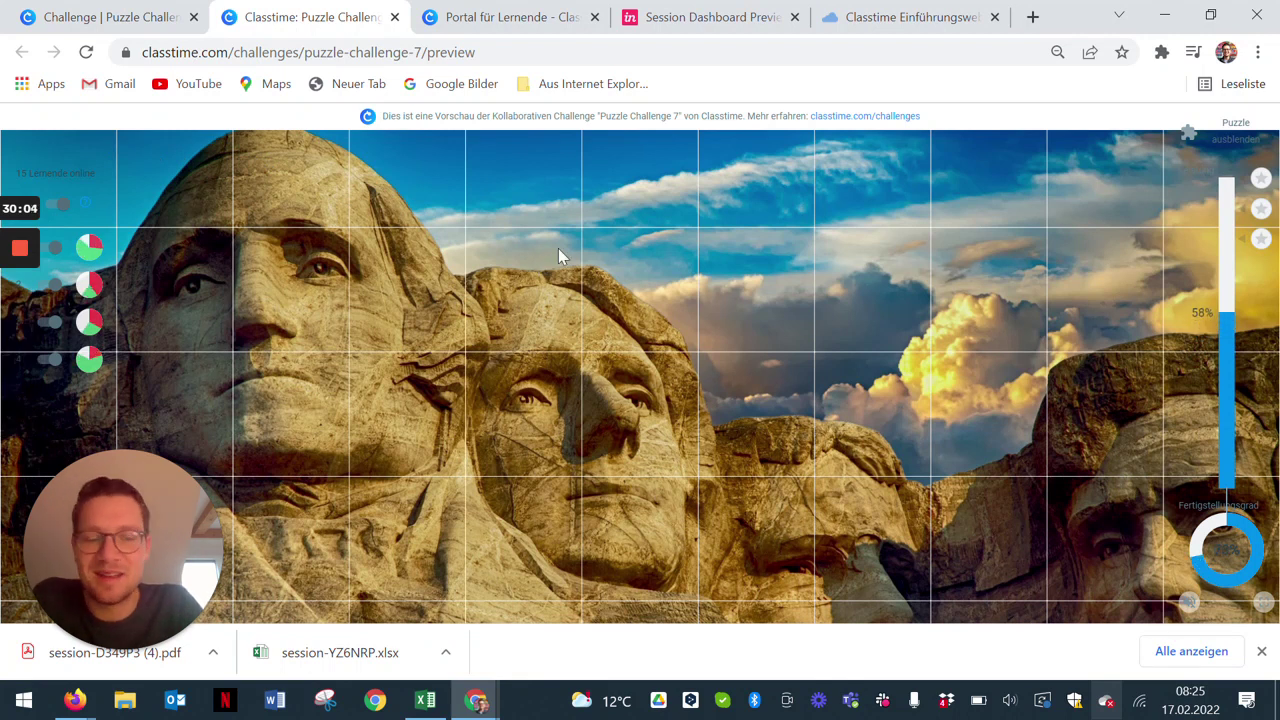
left_click(140, 12)
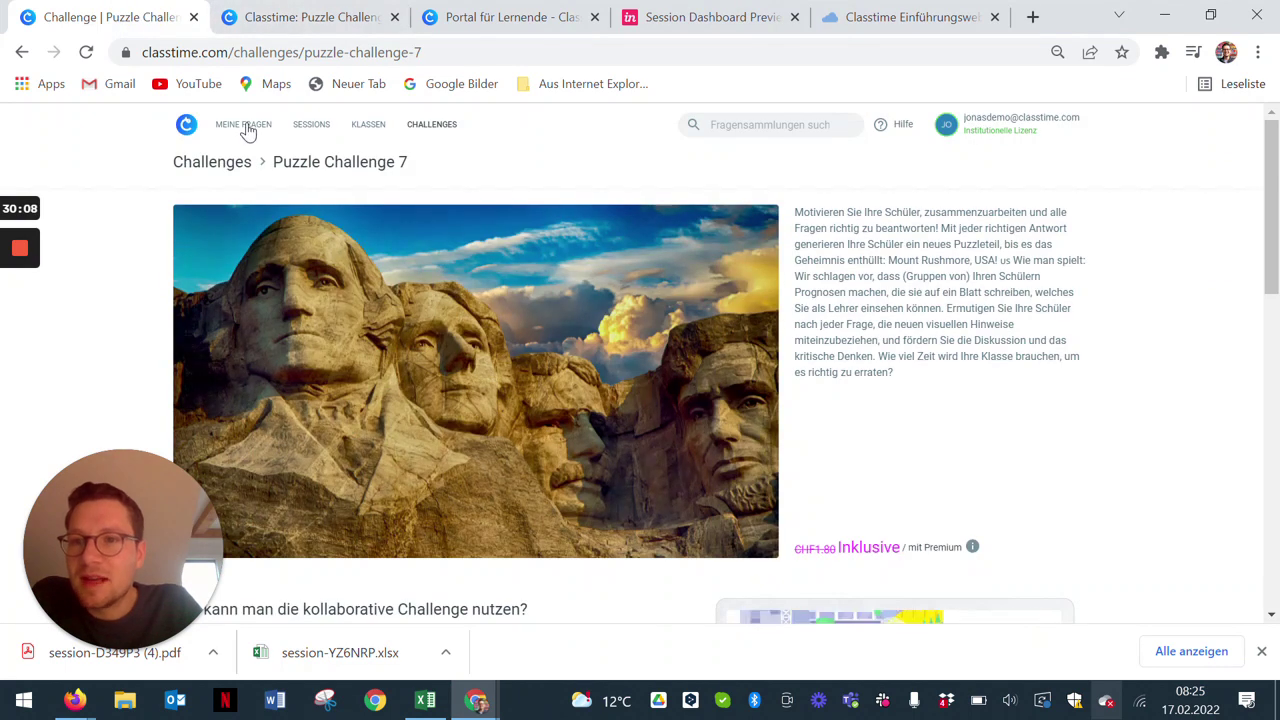